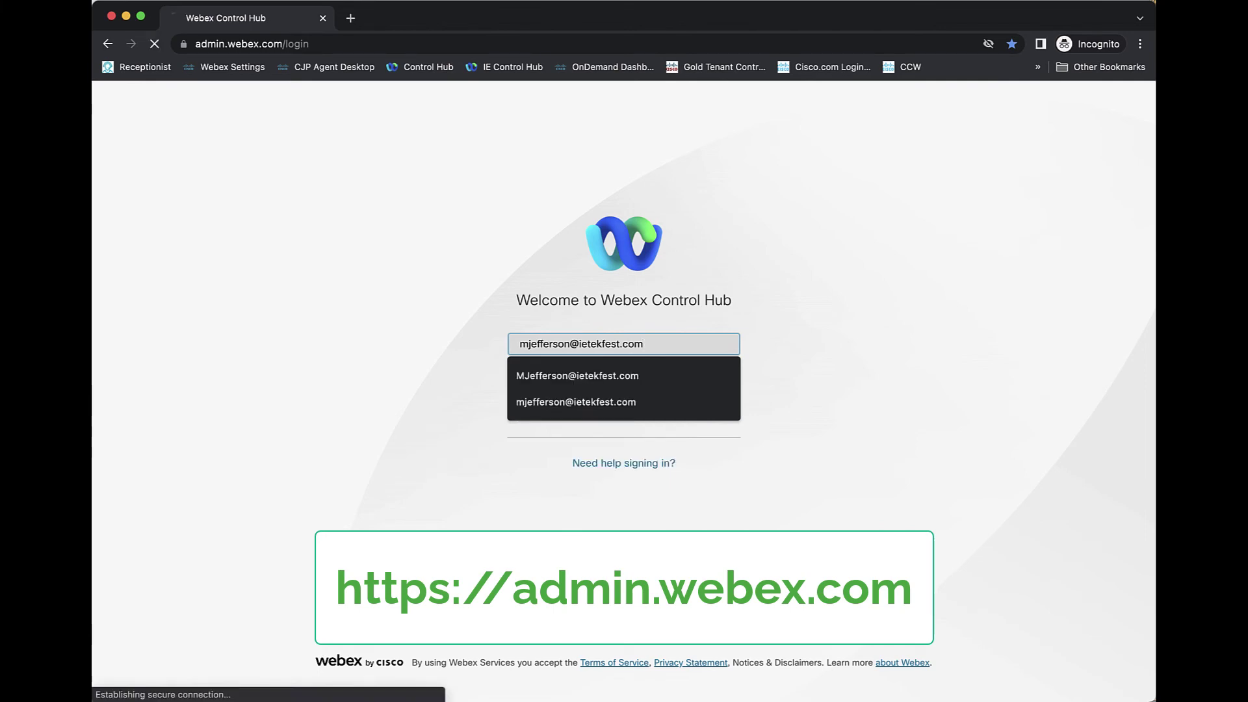
- Enter the admin password on the Sign In page and log in
{"action": "type", "text": "**************"}
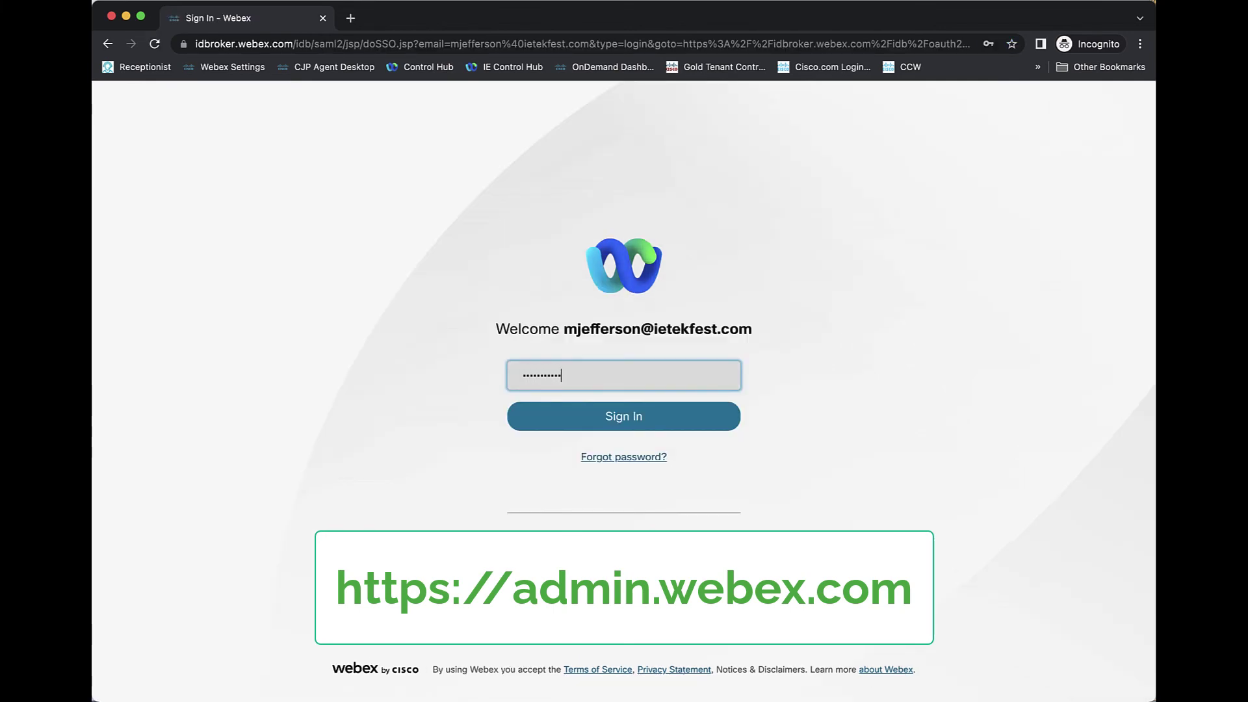
{"action": "key", "text": "Return"}
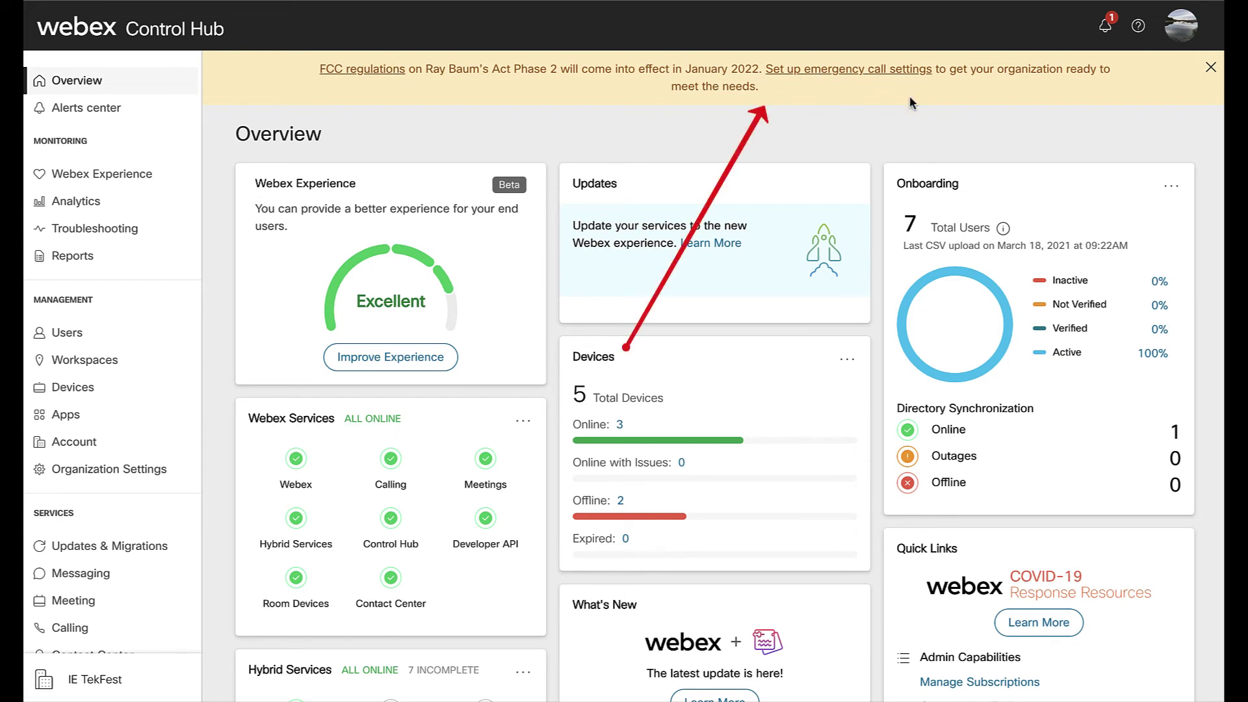
- Dismiss the FCC banner and check the notifications, including Webex service maintenance notices
{"action": "left_click", "coordinate": [1210, 67]}
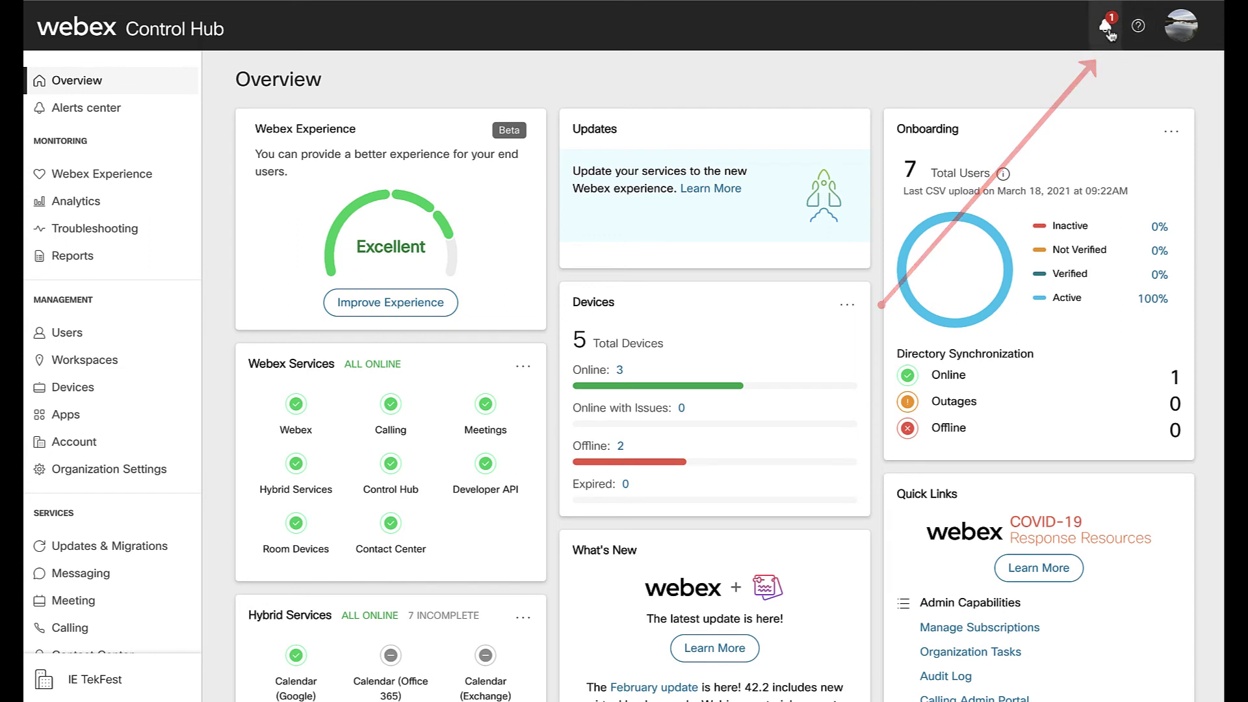
{"action": "left_click", "coordinate": [1105, 28]}
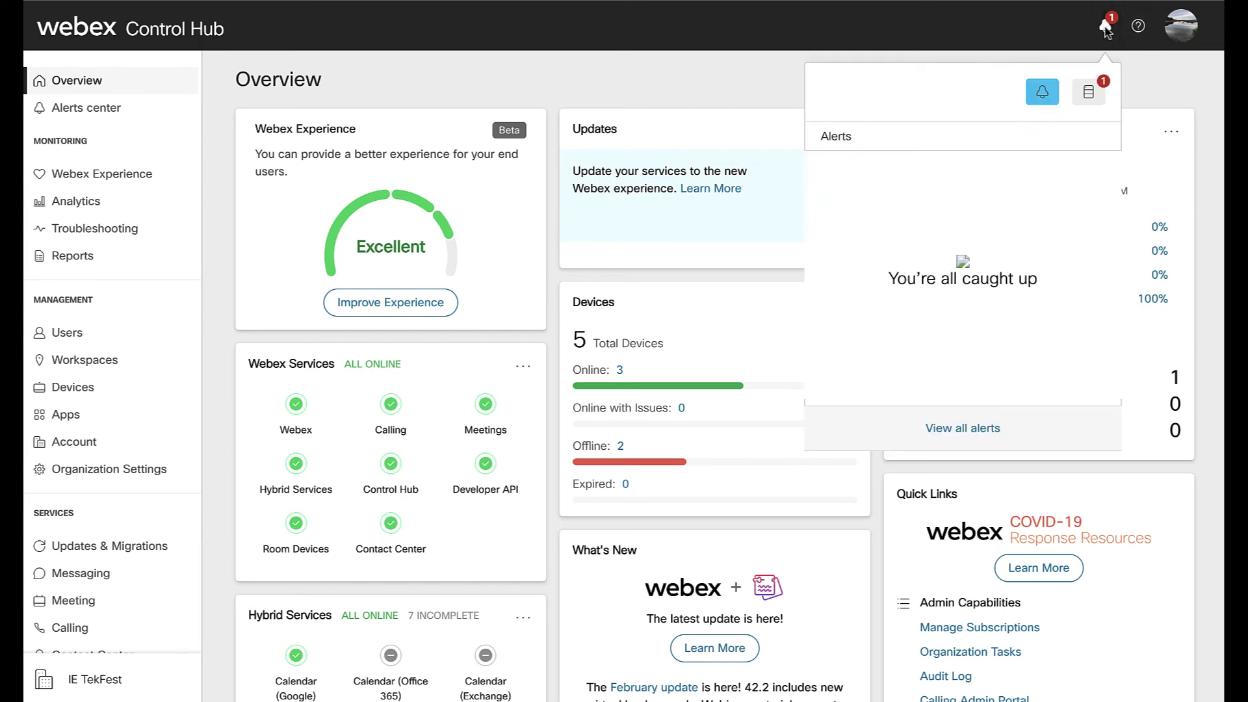
{"action": "left_click", "coordinate": [1089, 95]}
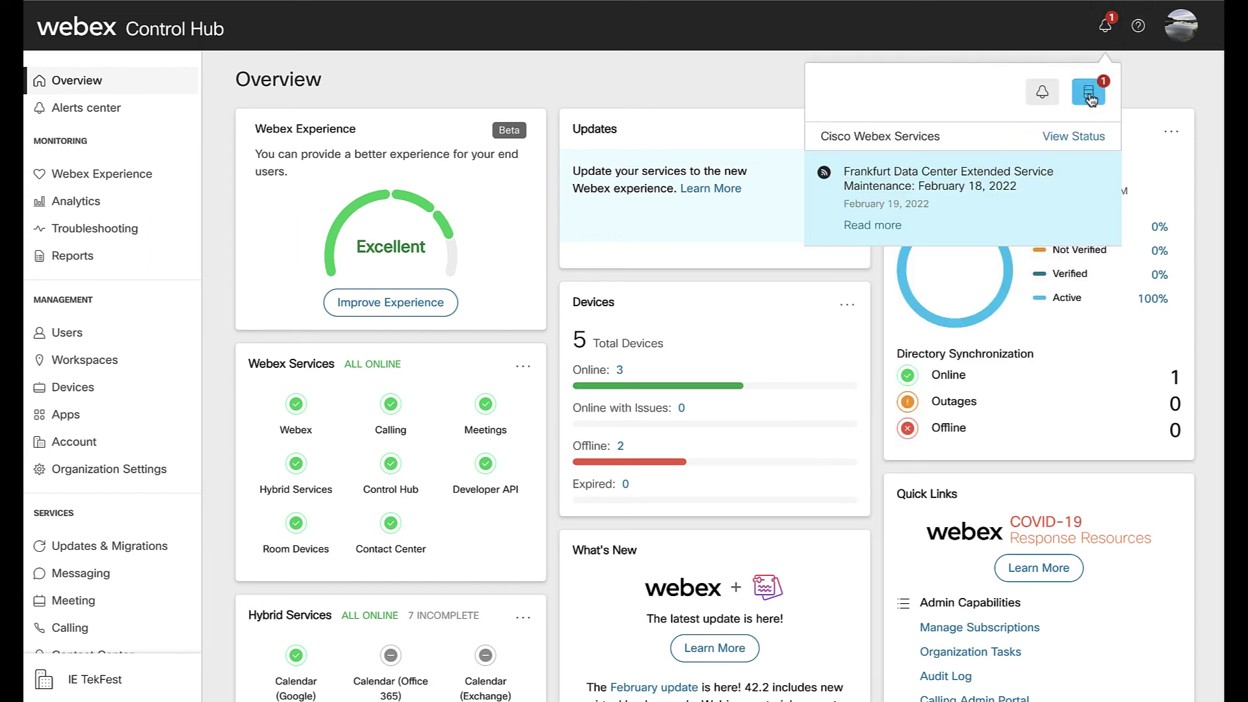
{"action": "left_click", "coordinate": [1105, 27]}
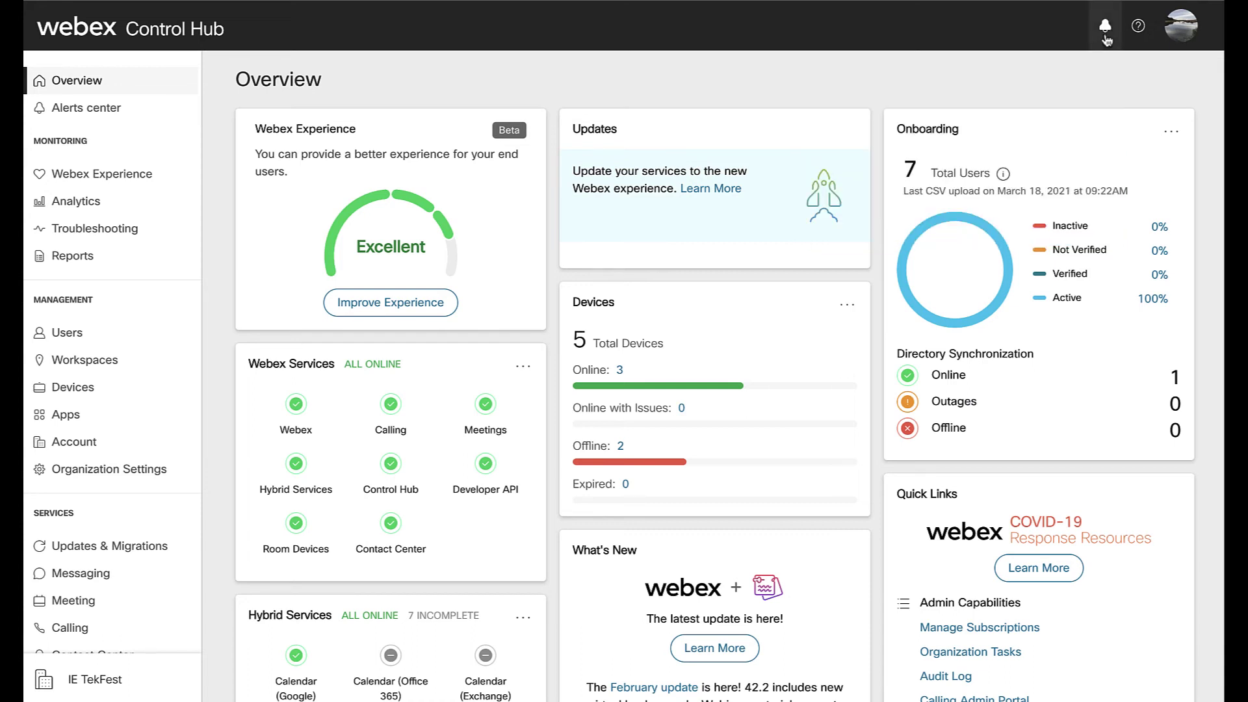
- Browse the Help and support articles, then close the panel
{"action": "left_click", "coordinate": [1138, 28]}
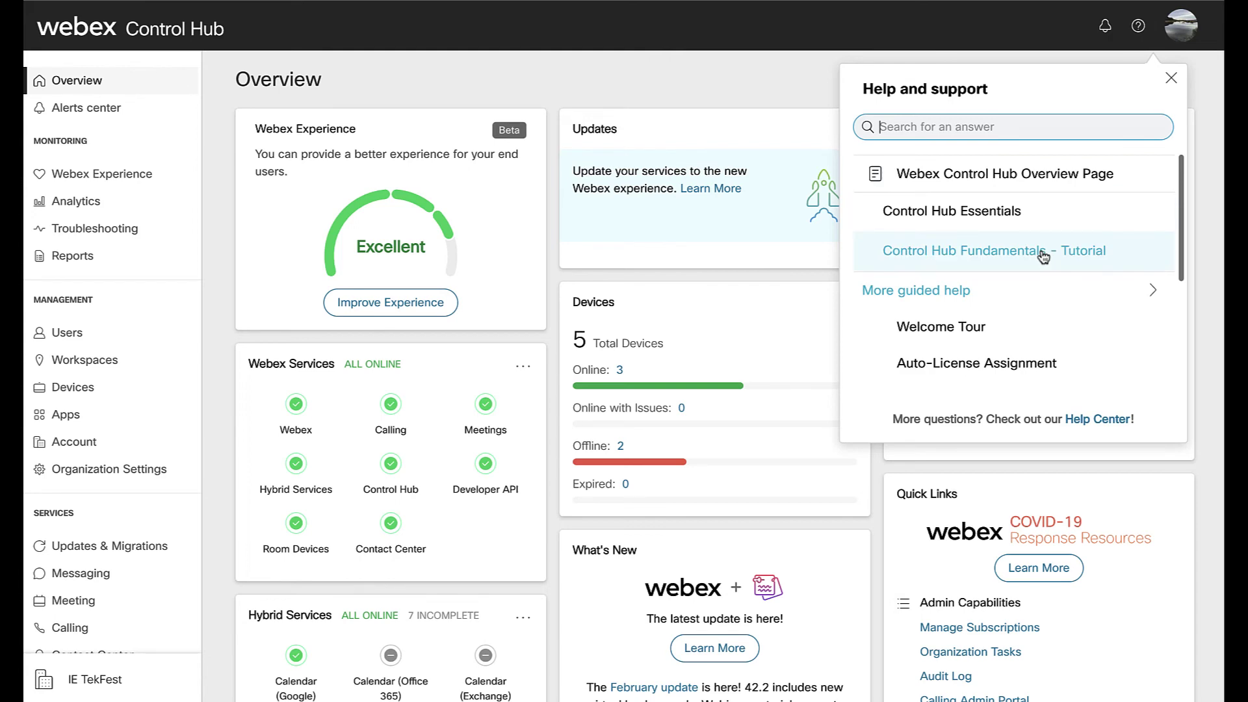
{"action": "scroll", "coordinate": [1040, 298], "scroll_direction": "down", "scroll_amount": 3}
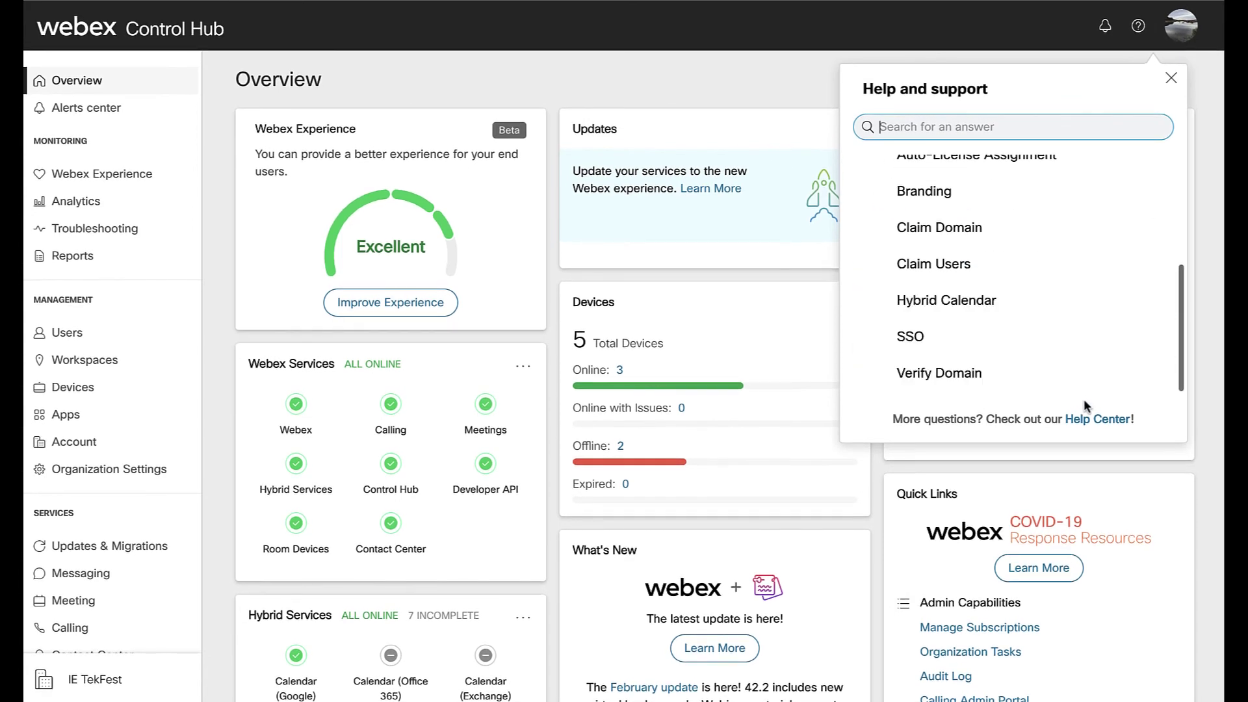
{"action": "left_click", "coordinate": [1171, 79]}
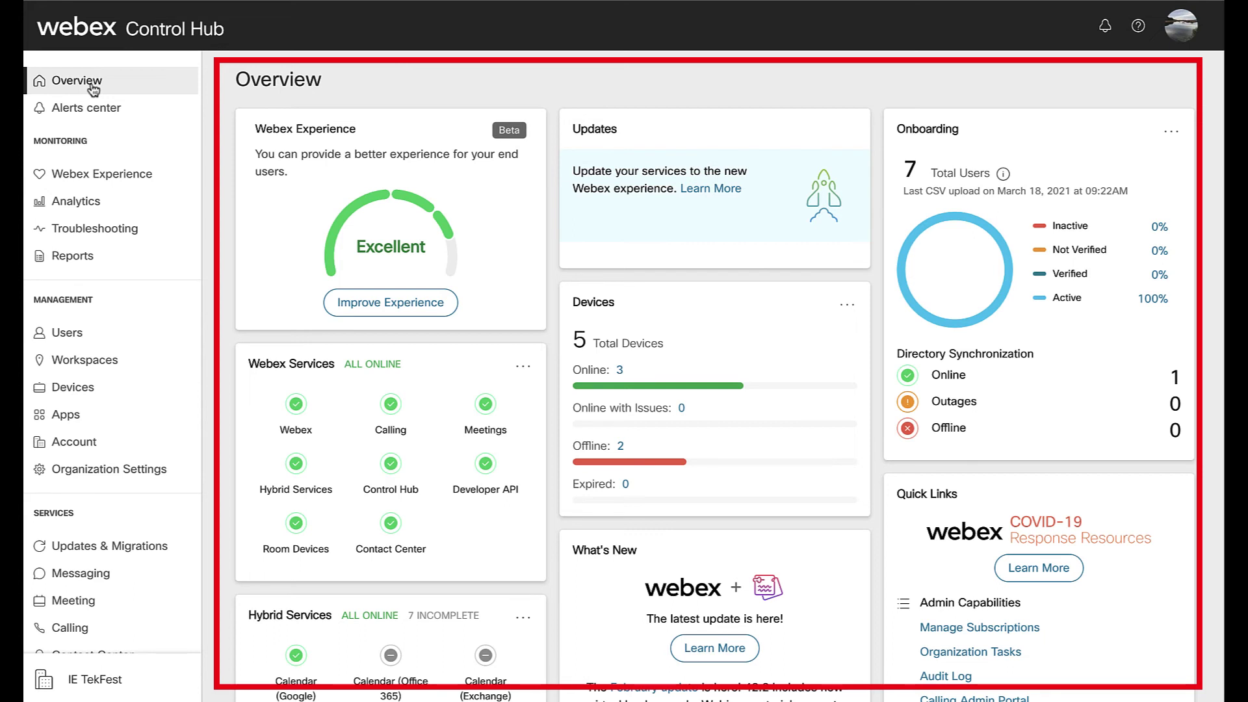
- Review all alerts and alert rules in Alerts center, then view the Webex experience score
{"action": "left_click", "coordinate": [94, 112]}
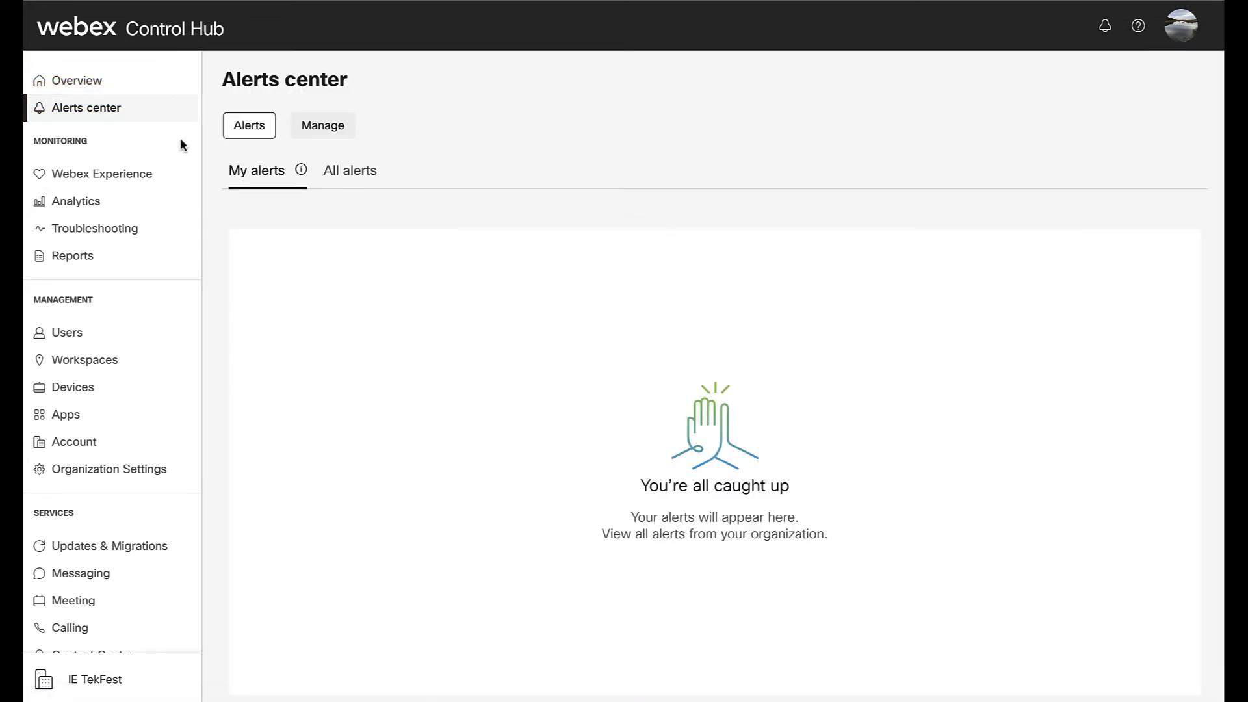
{"action": "left_click", "coordinate": [356, 175]}
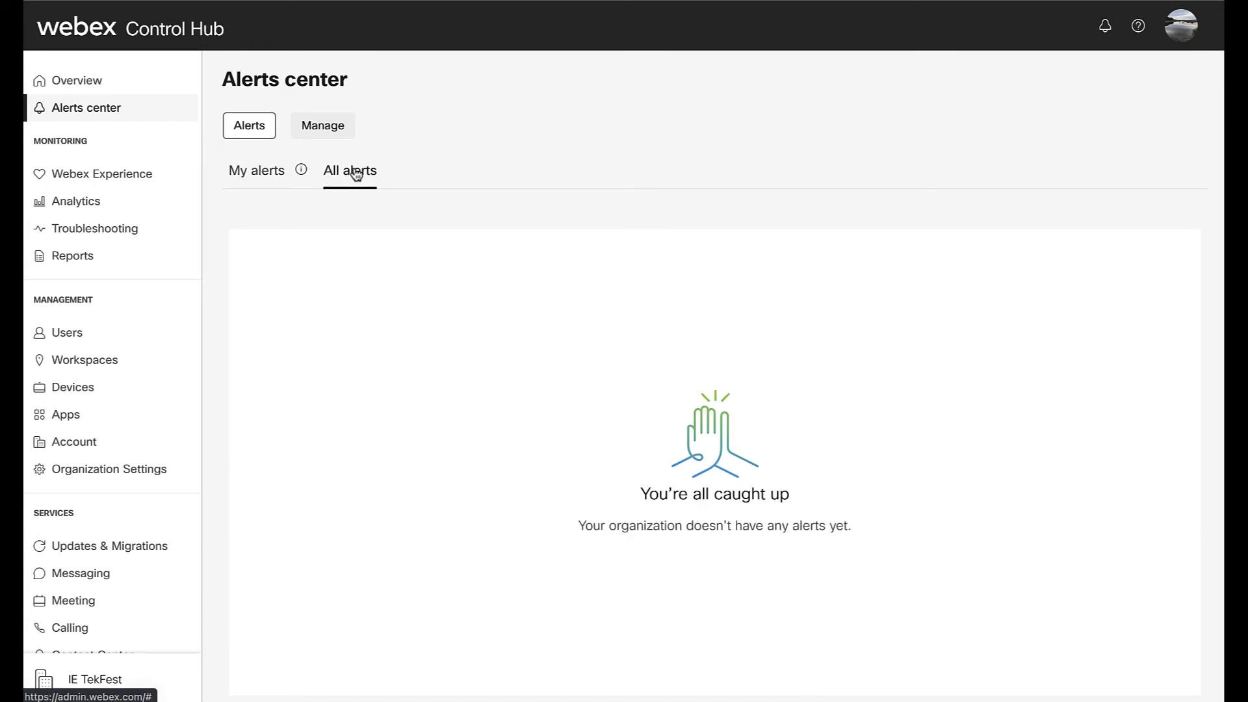
{"action": "left_click", "coordinate": [337, 135]}
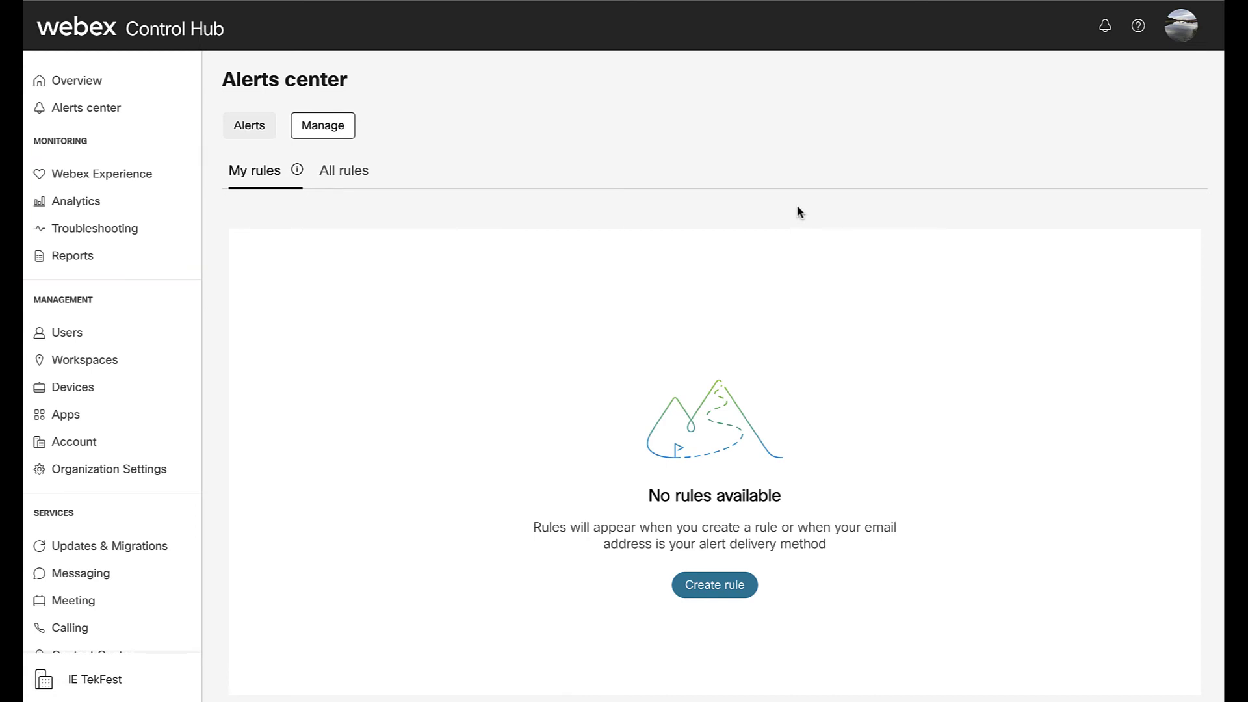
{"action": "left_click", "coordinate": [137, 176]}
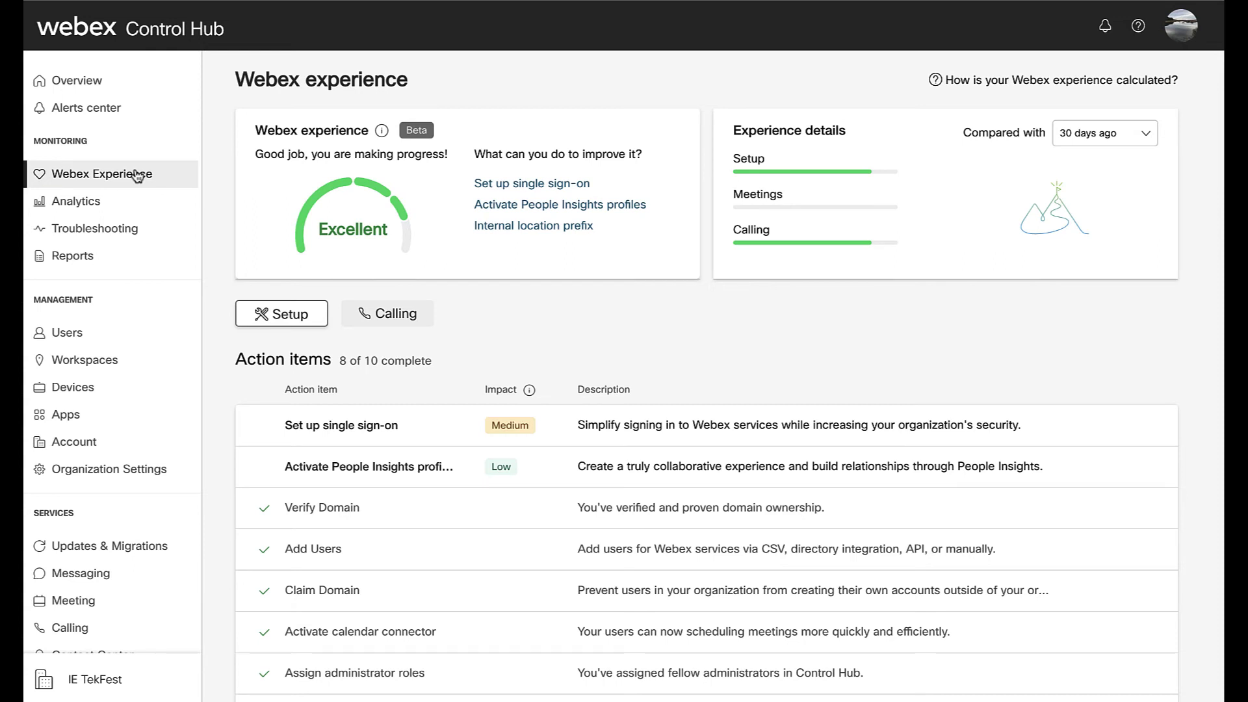
- Review the Analytics pages for messaging, calling and device usage
{"action": "left_click", "coordinate": [97, 199]}
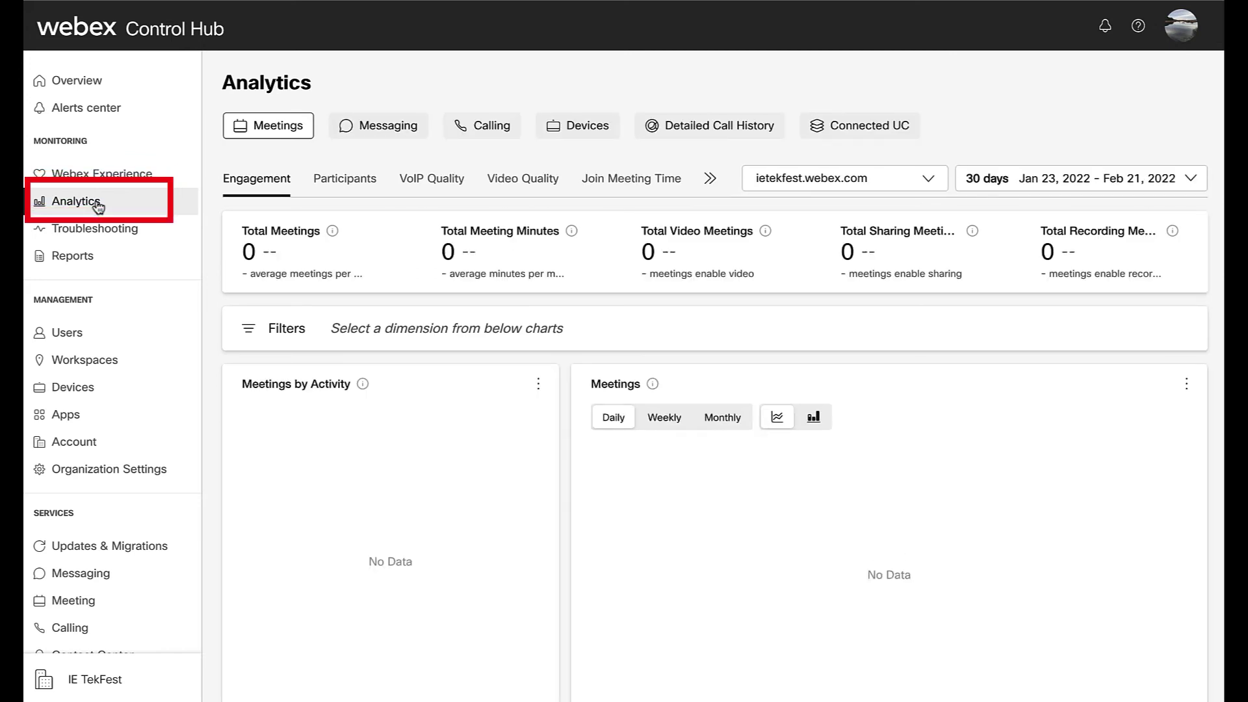
{"action": "left_click", "coordinate": [361, 129]}
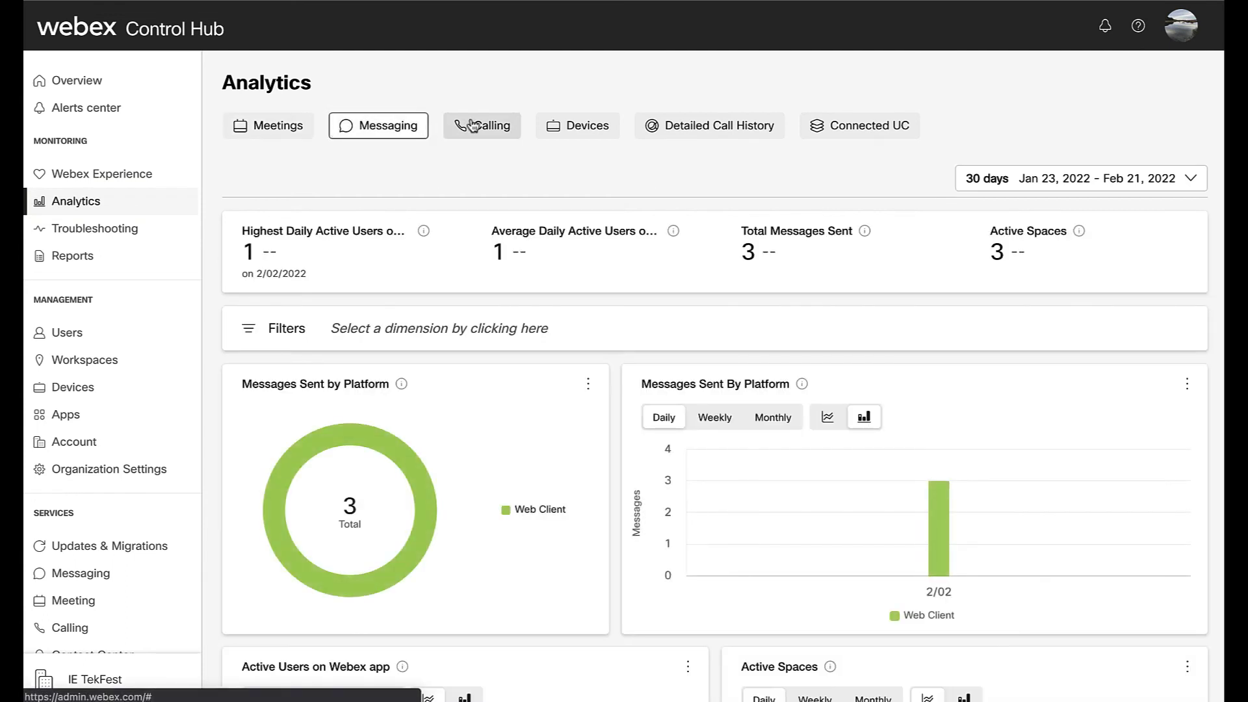
{"action": "left_click", "coordinate": [492, 127]}
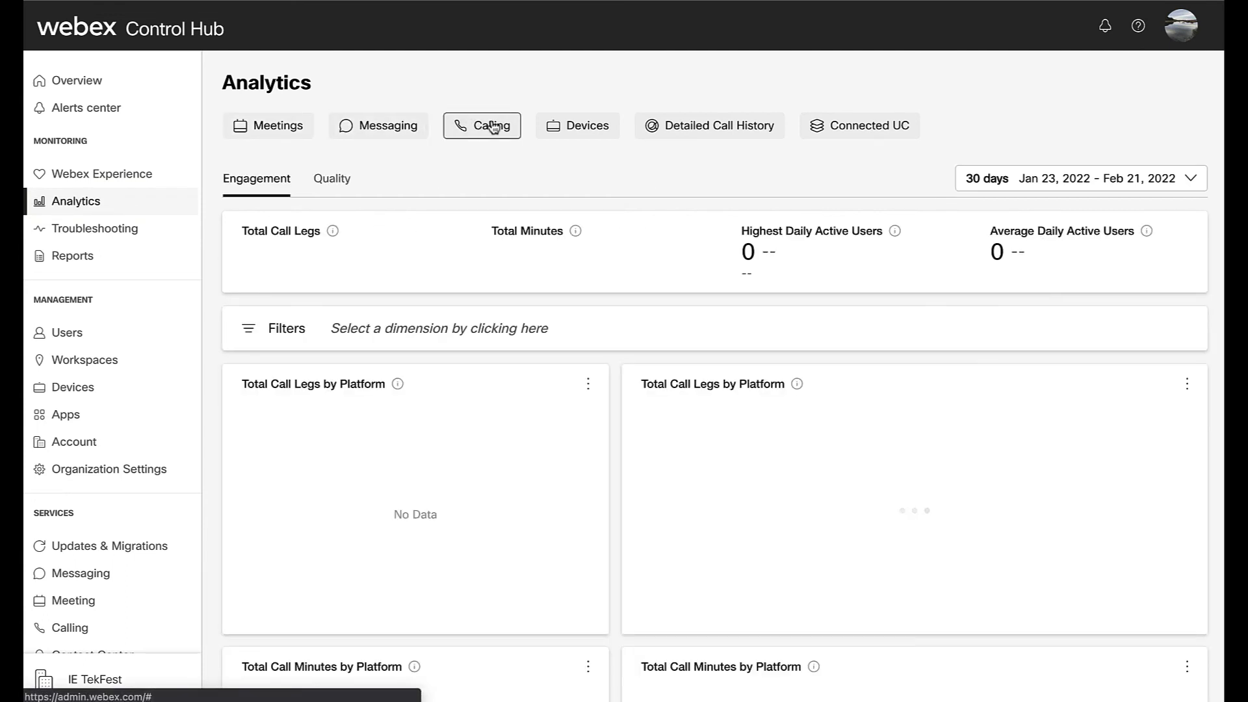
{"action": "left_click", "coordinate": [596, 127]}
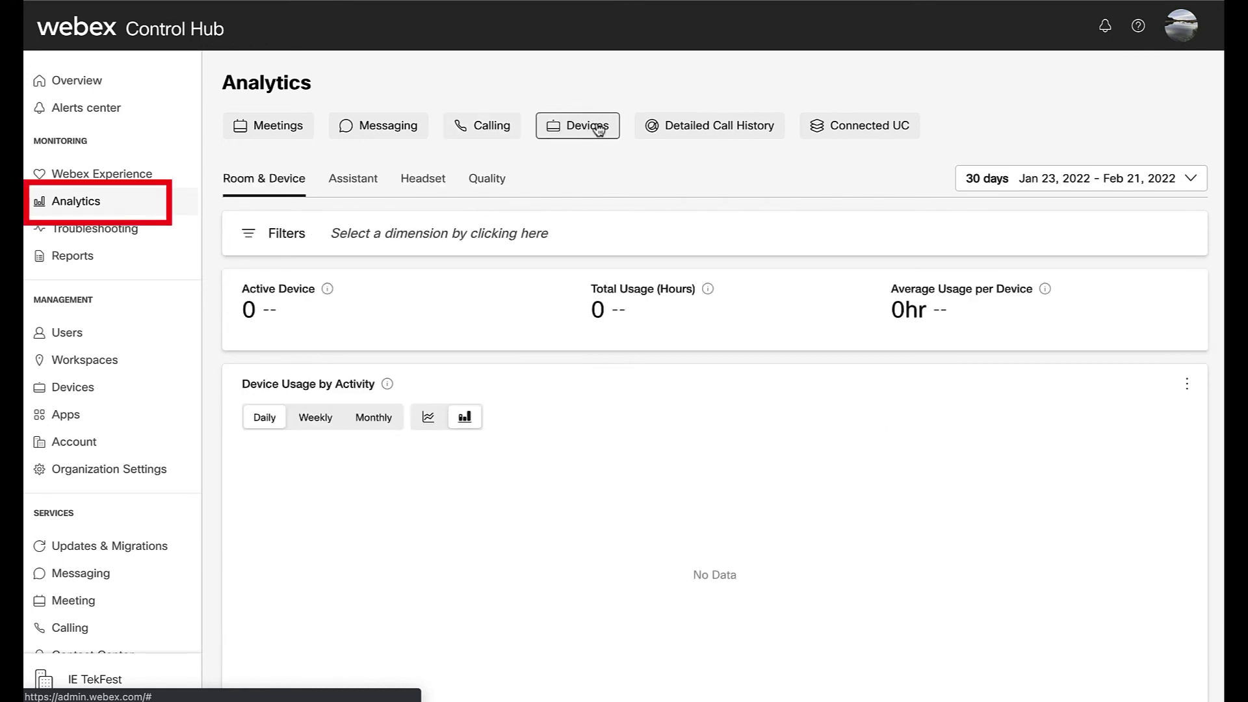
- Check Troubleshooting live meetings, service status and admin activities, then view the report templates
{"action": "left_click", "coordinate": [125, 231]}
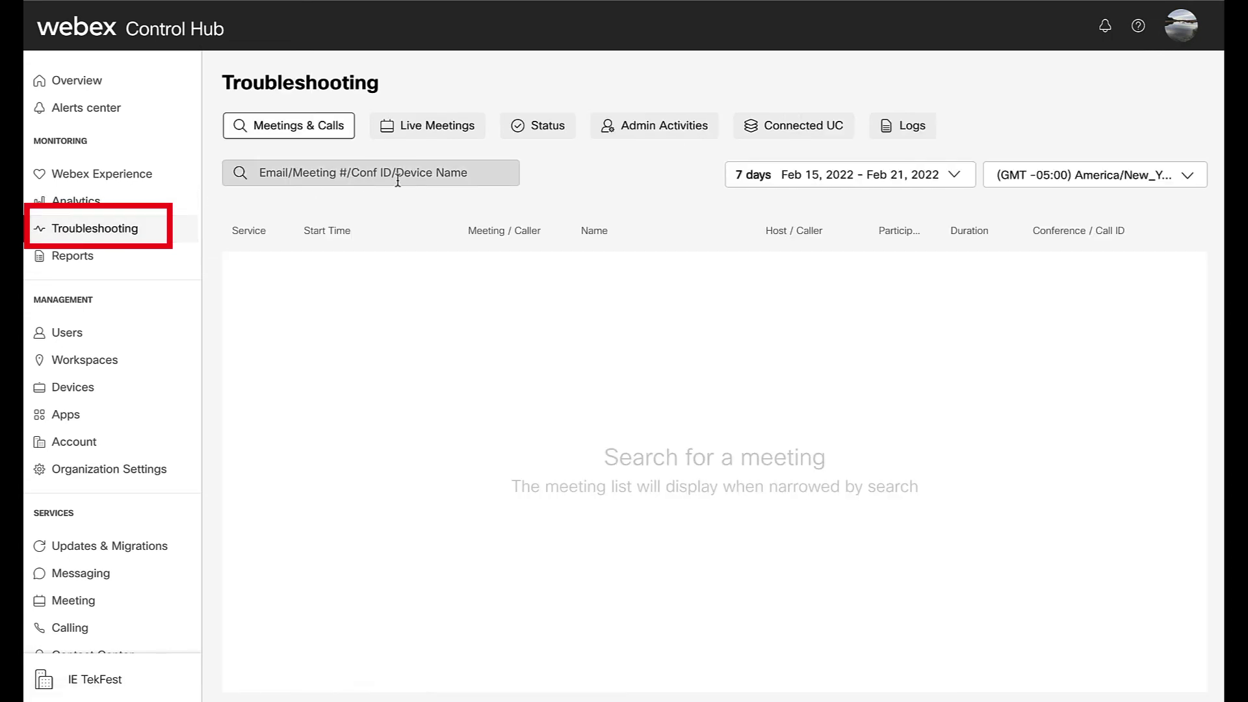
{"action": "left_click", "coordinate": [439, 134]}
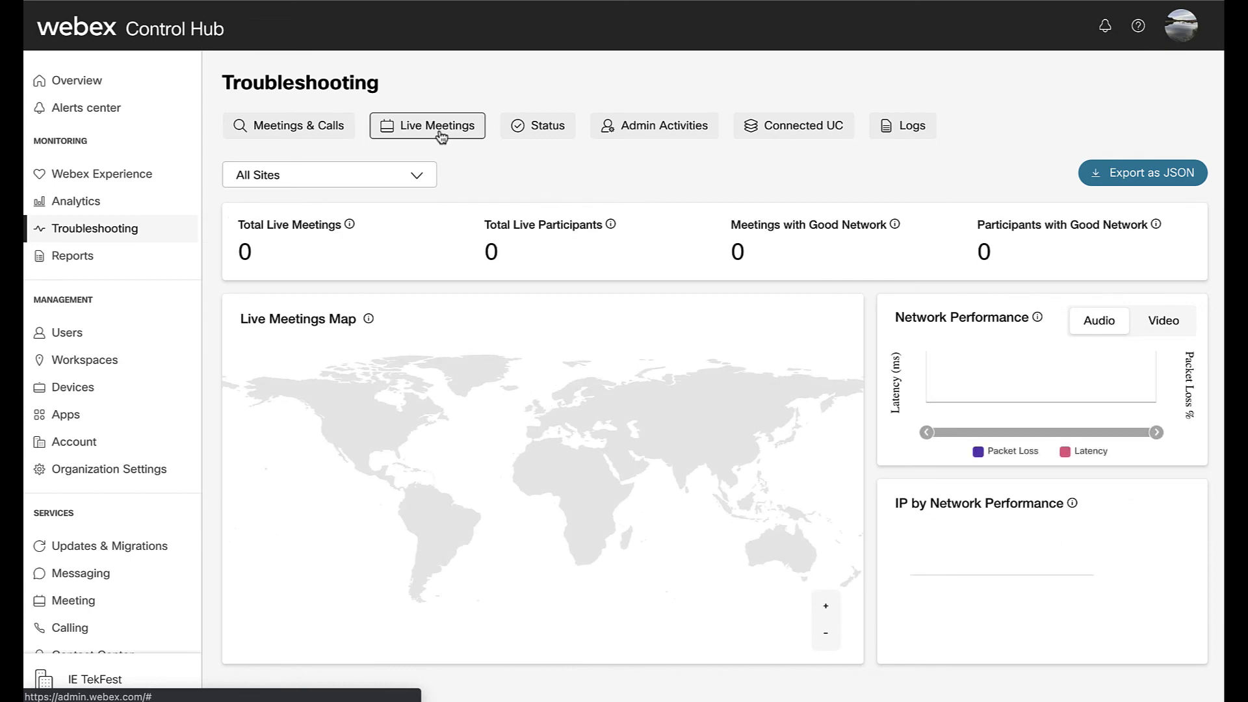
{"action": "left_click", "coordinate": [535, 137]}
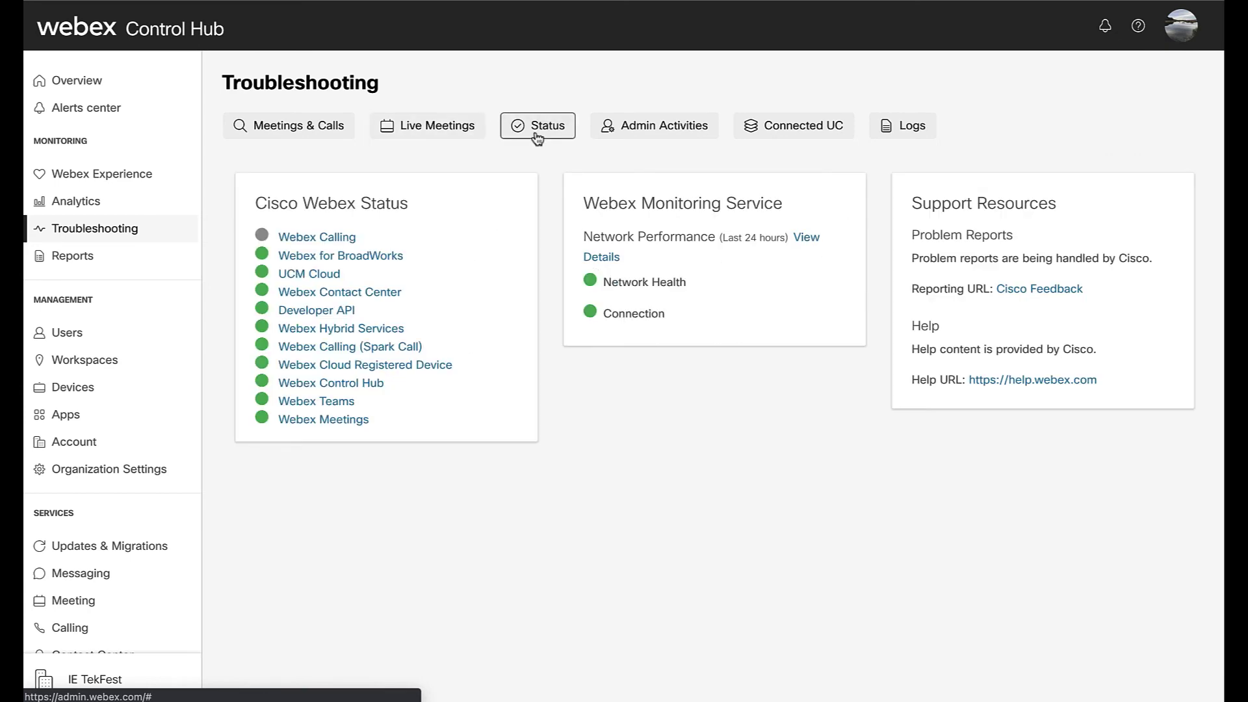
{"action": "left_click", "coordinate": [640, 131]}
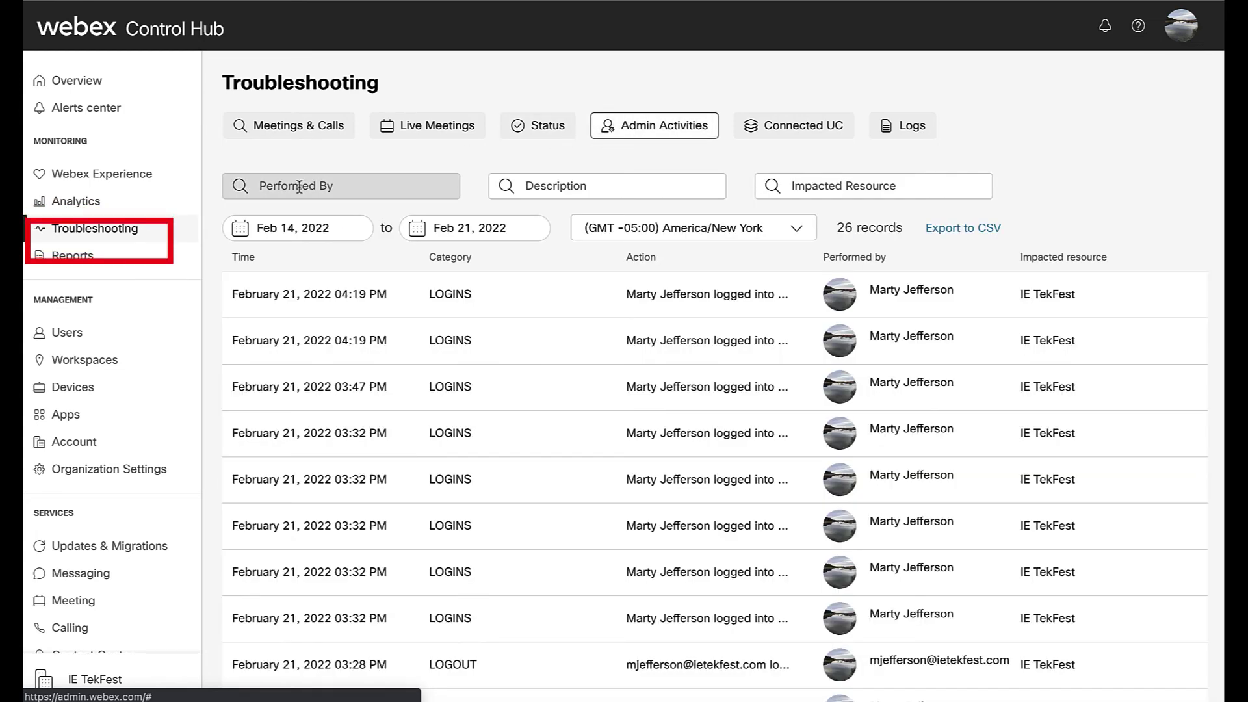
{"action": "left_click", "coordinate": [77, 256]}
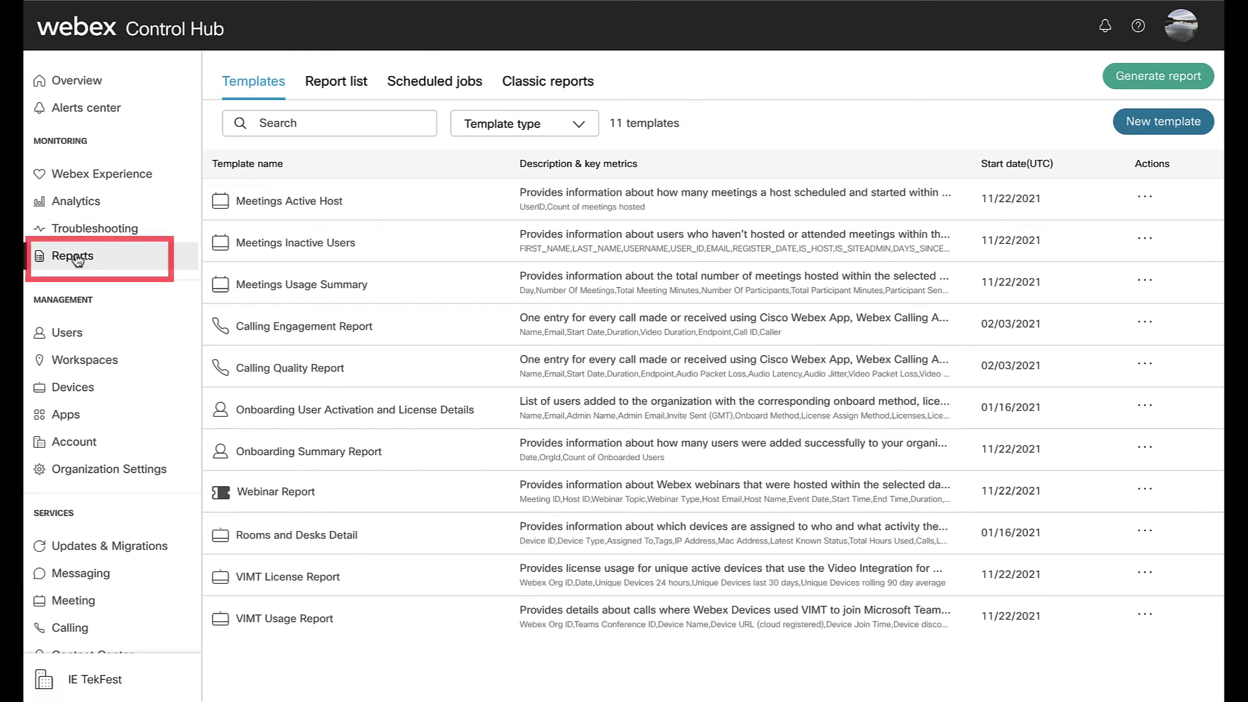
- Look at the scheduled report jobs, then list the organization's 7 users
{"action": "left_click", "coordinate": [420, 83]}
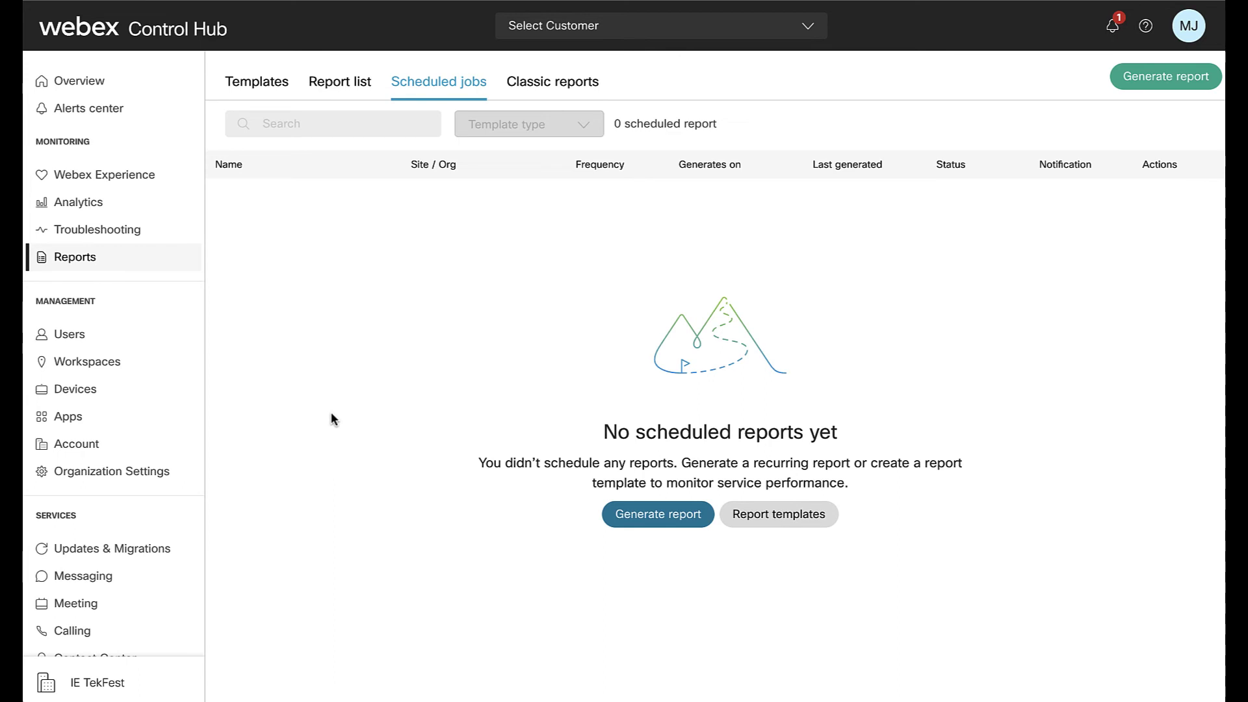
{"action": "left_click", "coordinate": [77, 343]}
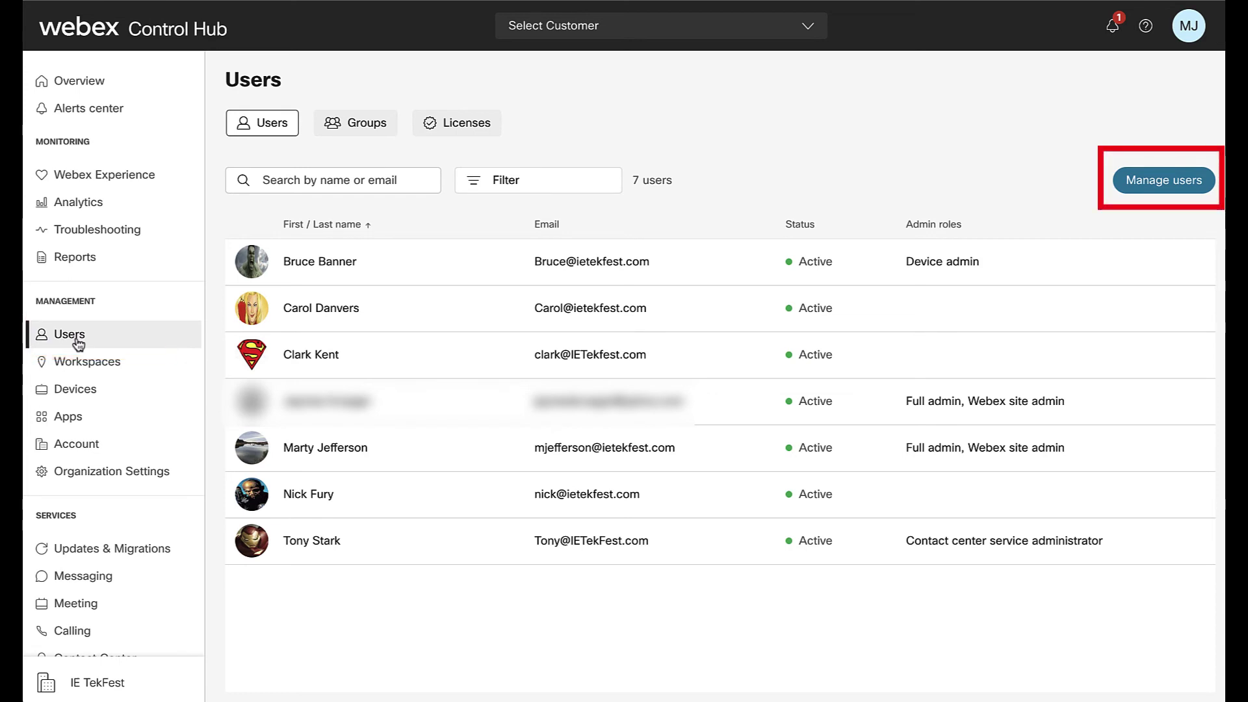
- Preview the Manage users options, then open the first user's profile
{"action": "left_click", "coordinate": [1149, 185]}
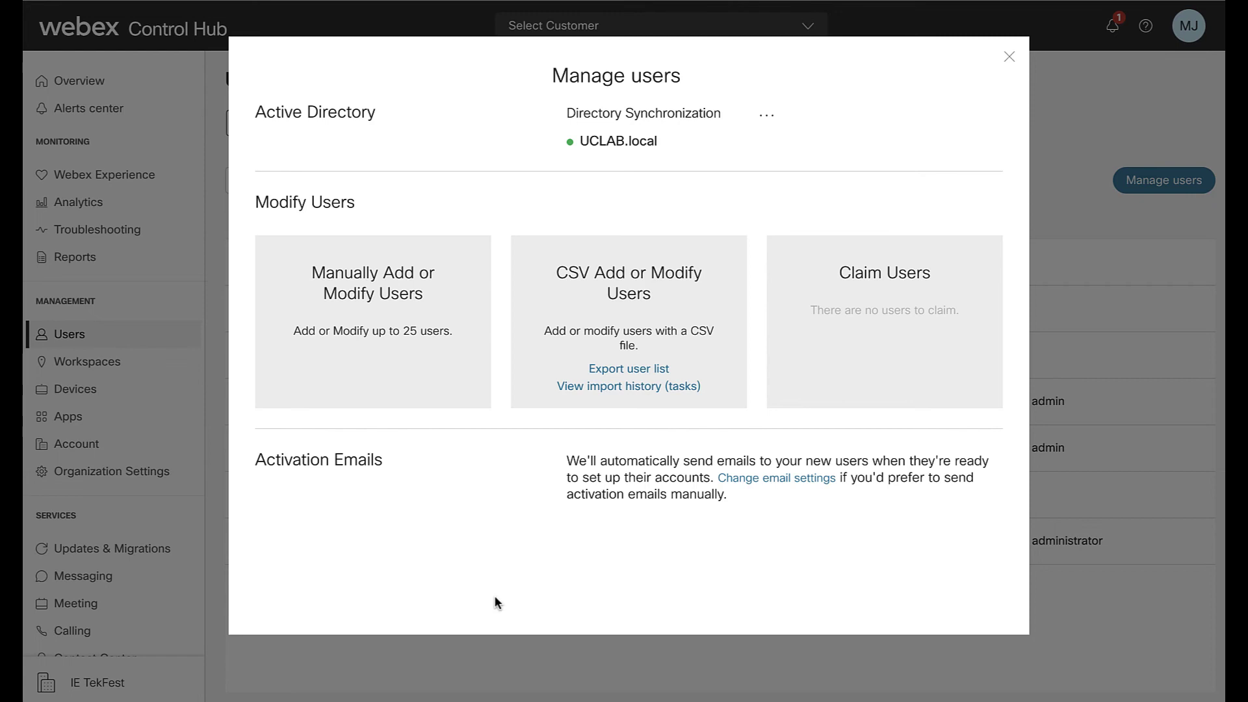
{"action": "left_click", "coordinate": [1009, 57]}
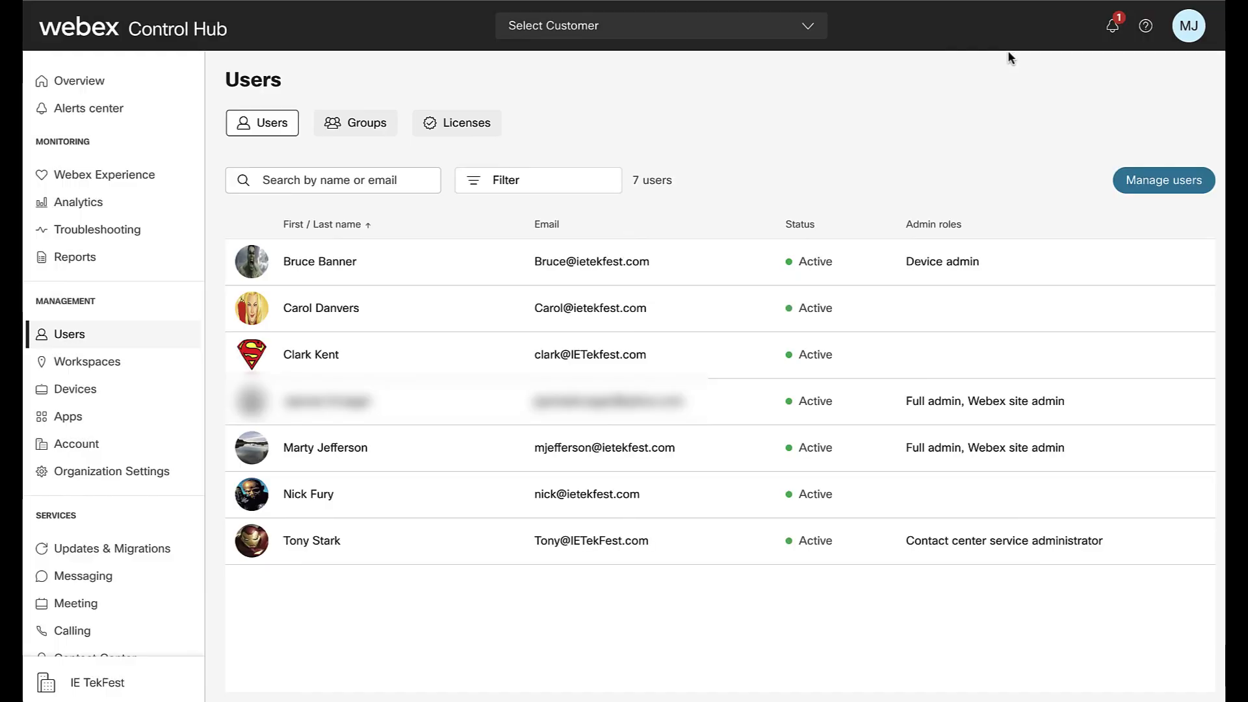
{"action": "left_click", "coordinate": [544, 267]}
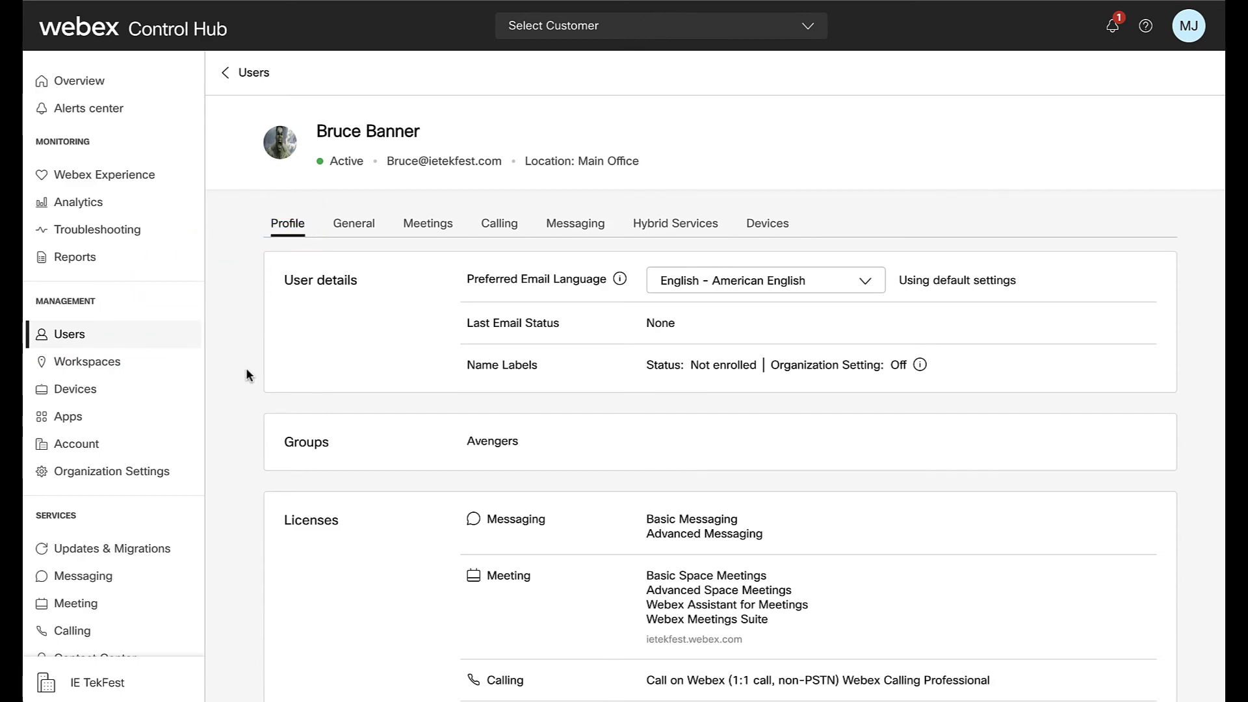
- Expand Calling Behavior in the user's General settings
{"action": "scroll", "coordinate": [246, 367], "scroll_direction": "down", "scroll_amount": 3}
{"action": "scroll", "coordinate": [246, 368], "scroll_direction": "down", "scroll_amount": 3}
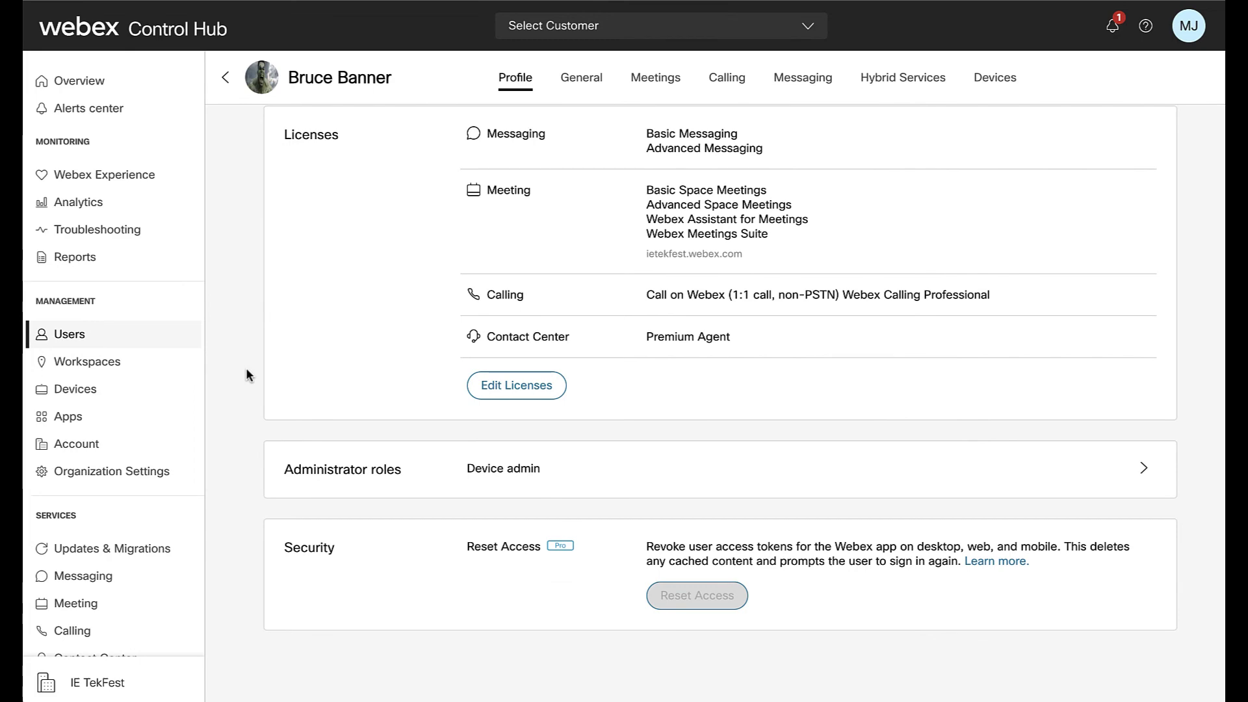
{"action": "scroll", "coordinate": [246, 368], "scroll_direction": "up", "scroll_amount": 6}
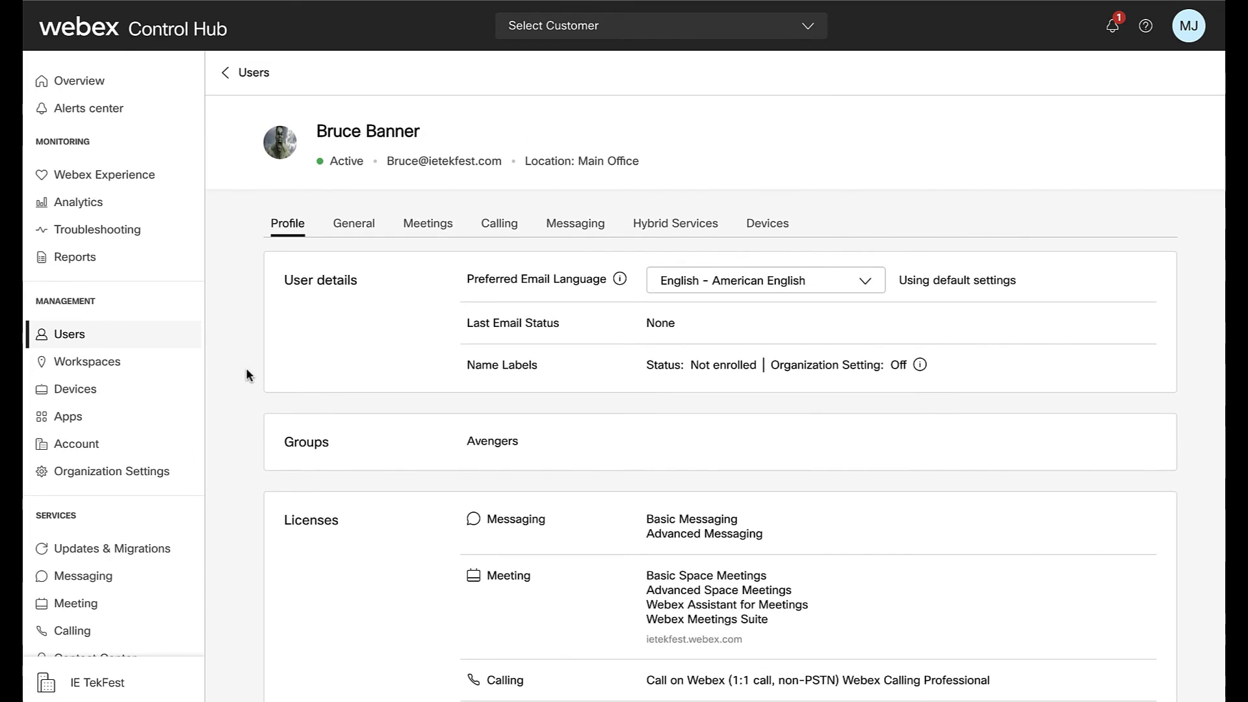
{"action": "left_click", "coordinate": [355, 230]}
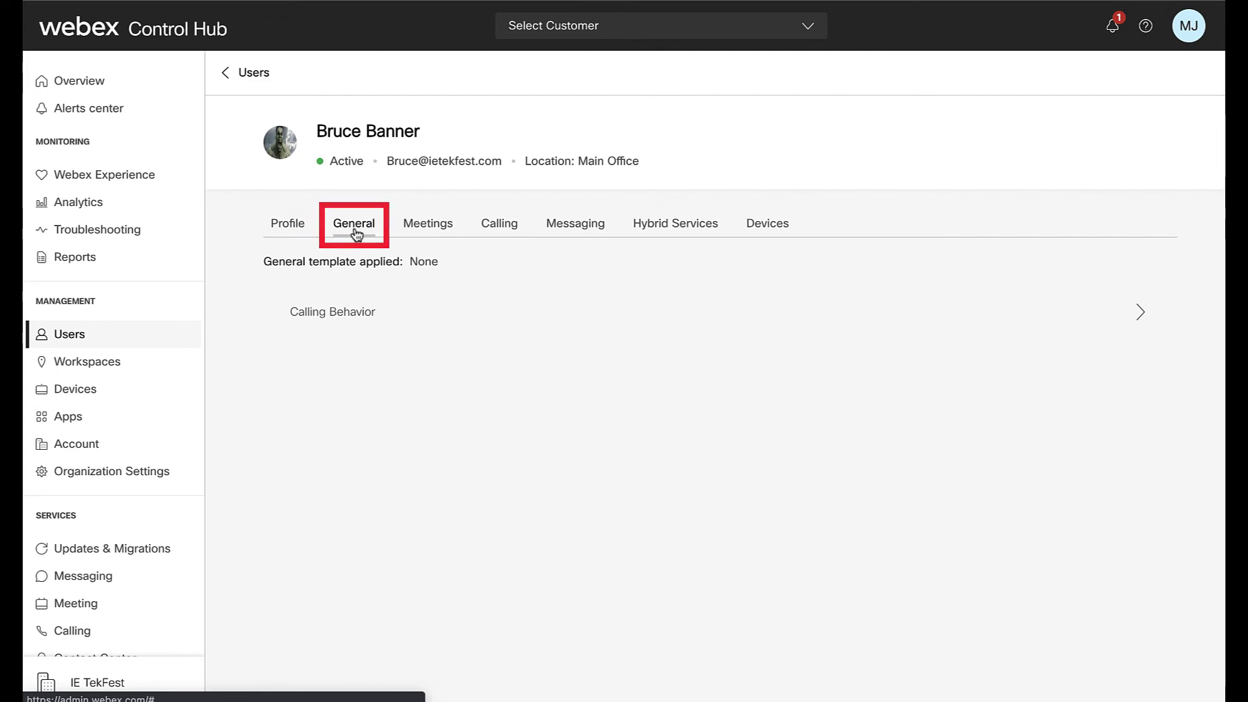
{"action": "left_click", "coordinate": [385, 313]}
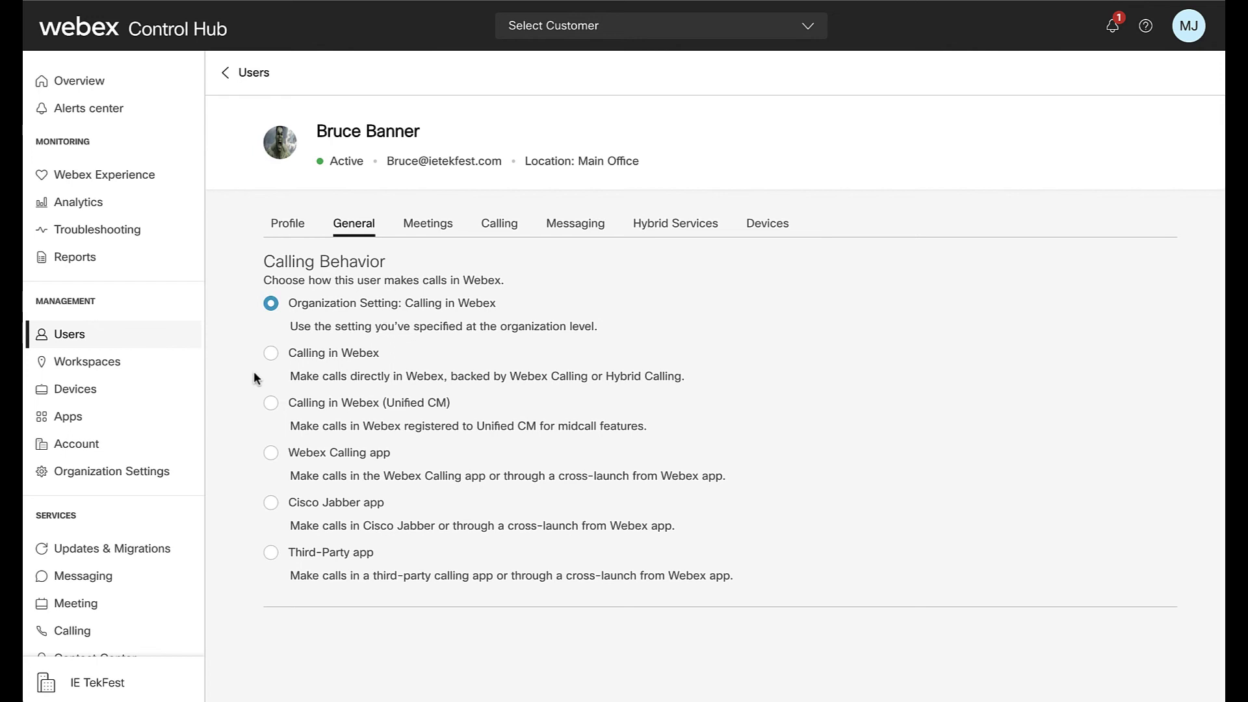
- Show the user's meeting privileges for the ietekfest.webex.com site
{"action": "left_click", "coordinate": [429, 224]}
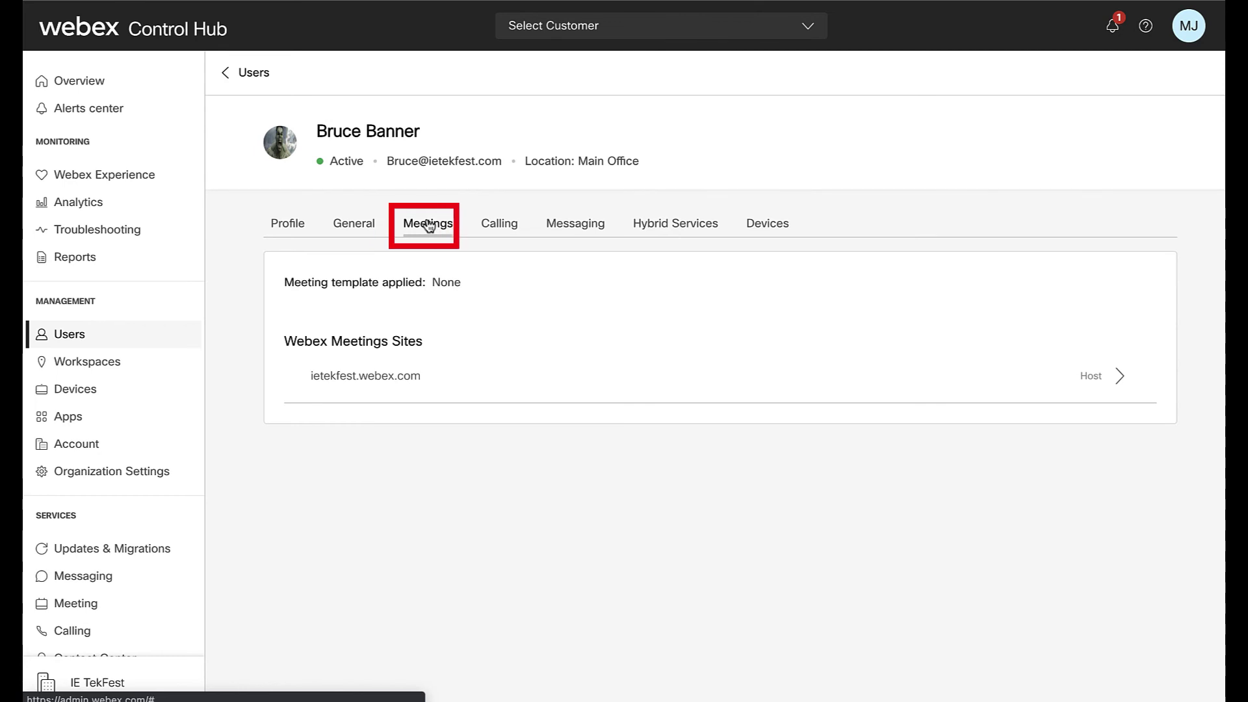
{"action": "left_click", "coordinate": [446, 376]}
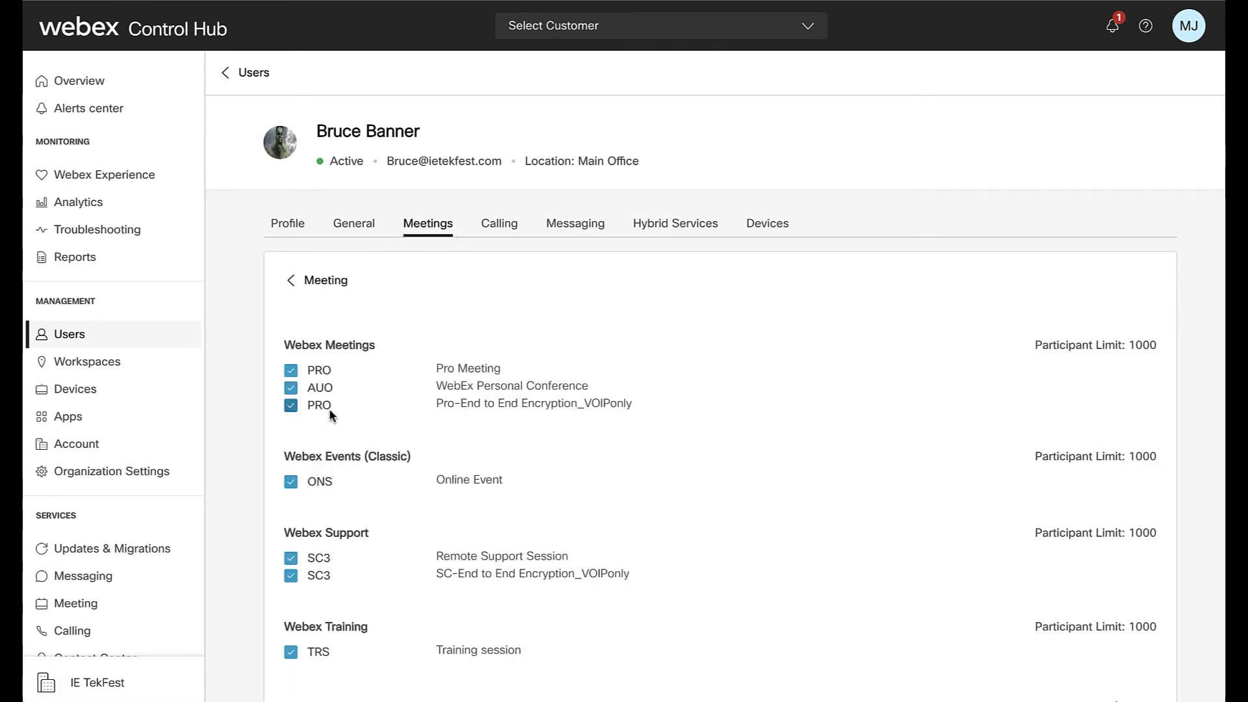
{"action": "scroll", "coordinate": [244, 452], "scroll_direction": "down", "scroll_amount": 3}
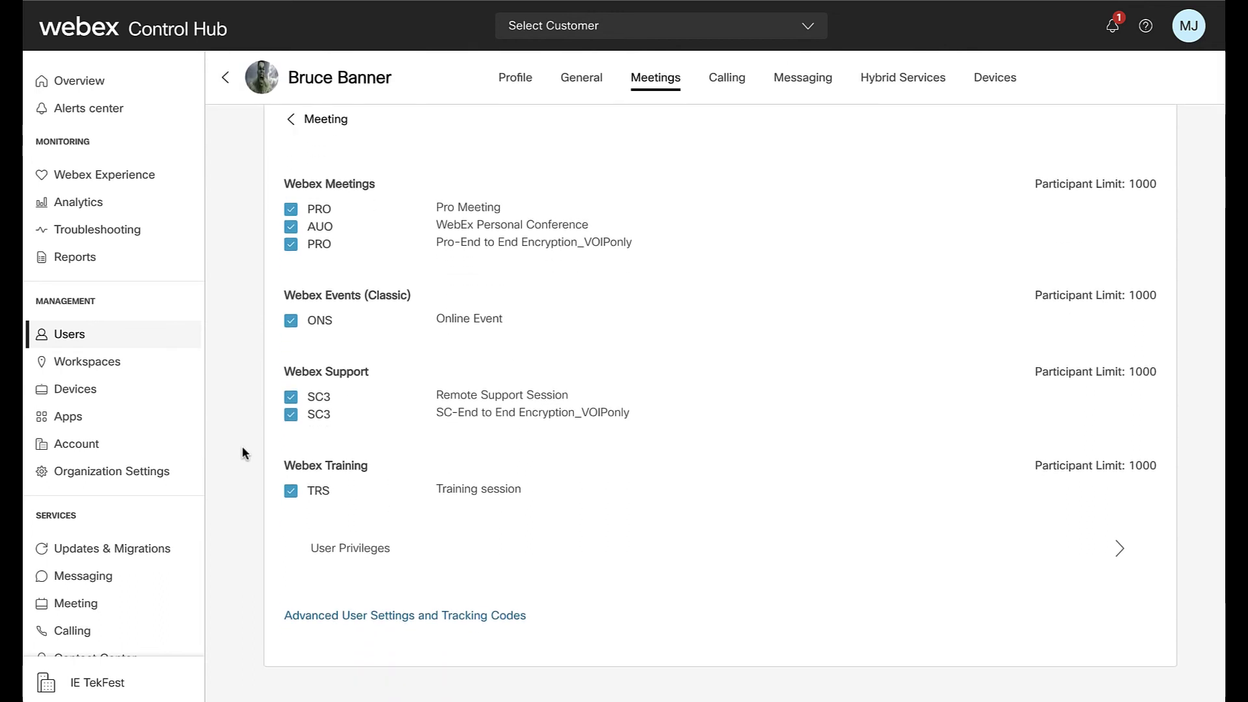
{"action": "left_click", "coordinate": [351, 532]}
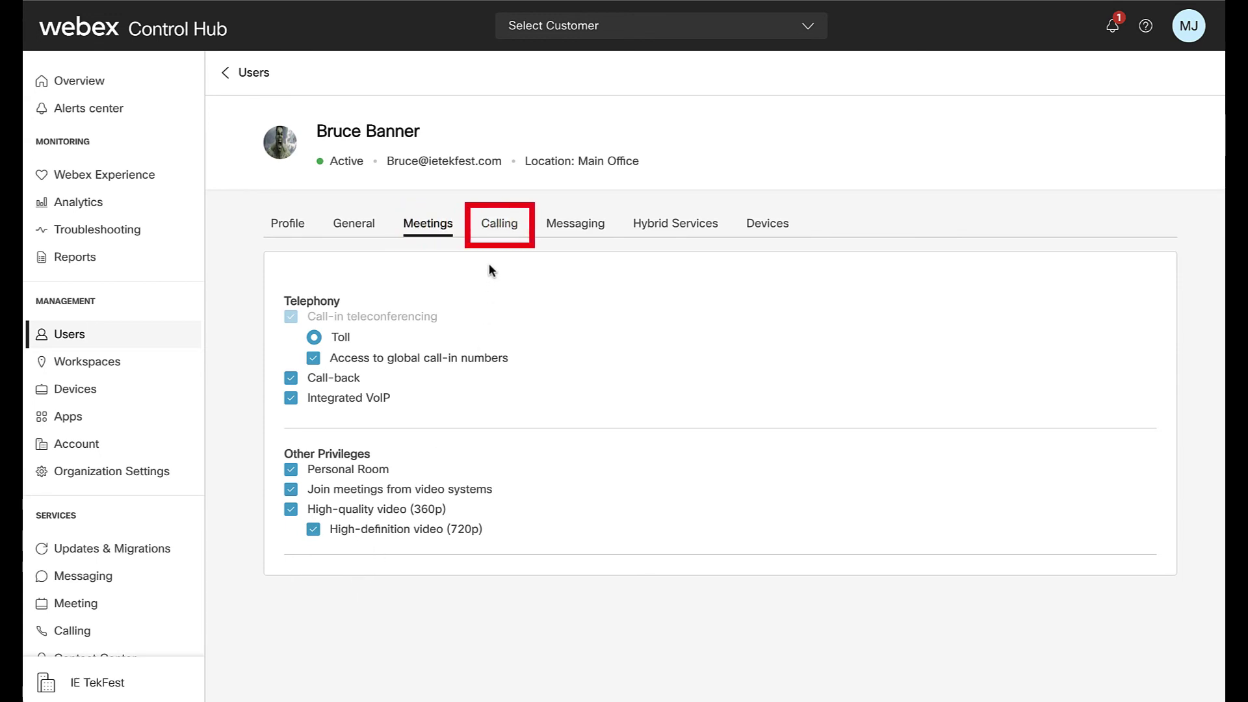
- Scroll through the user's Calling settings, then view their Messaging settings
{"action": "left_click", "coordinate": [504, 229]}
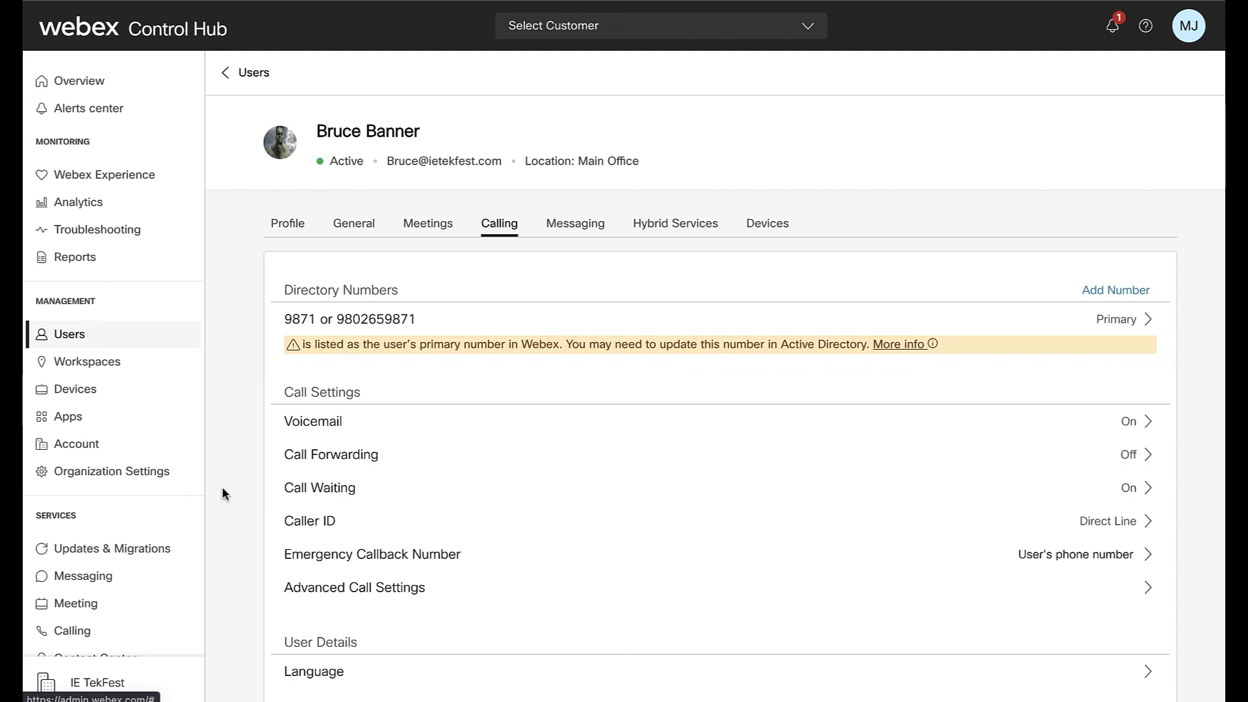
{"action": "scroll", "coordinate": [221, 487], "scroll_direction": "down", "scroll_amount": 2}
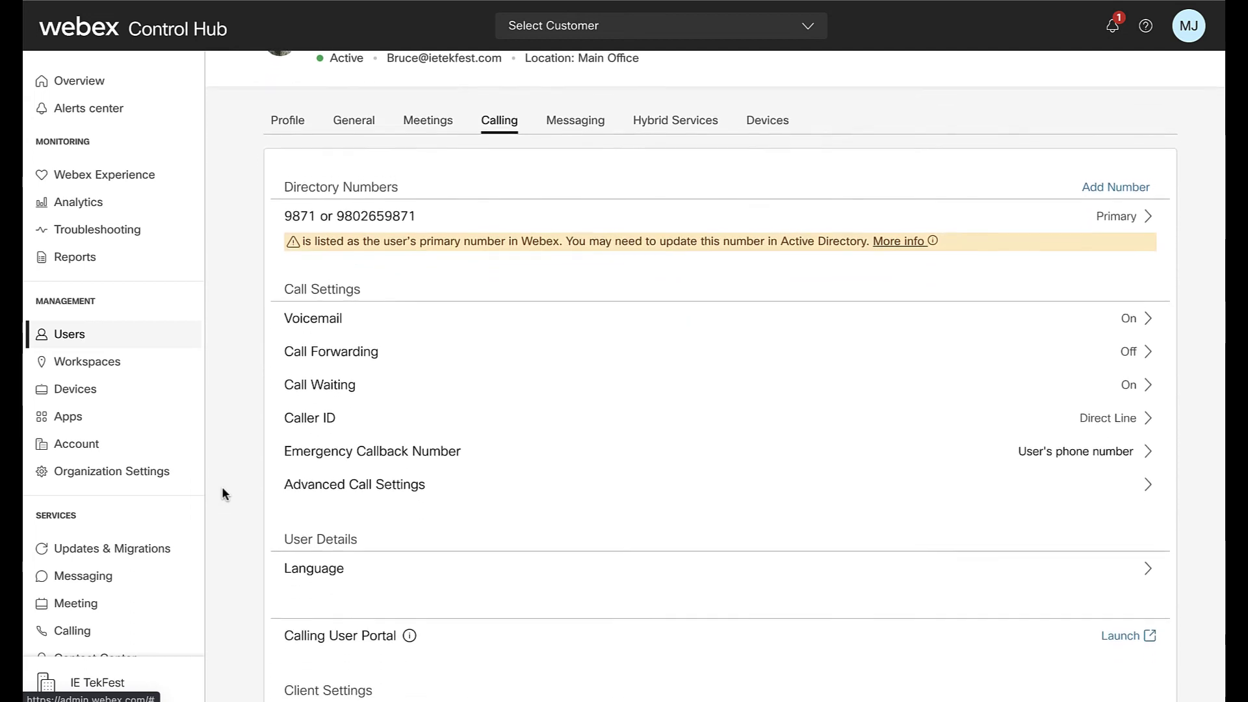
{"action": "scroll", "coordinate": [222, 489], "scroll_direction": "down", "scroll_amount": 2}
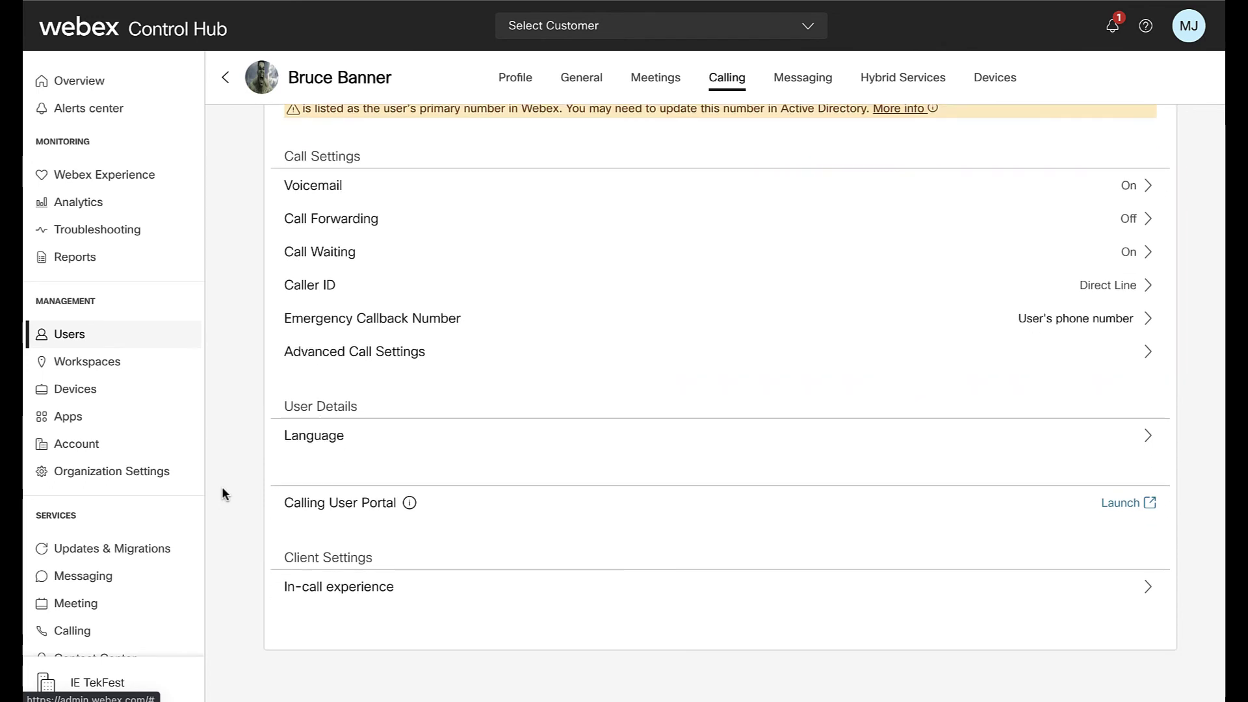
{"action": "scroll", "coordinate": [223, 493], "scroll_direction": "up", "scroll_amount": 3}
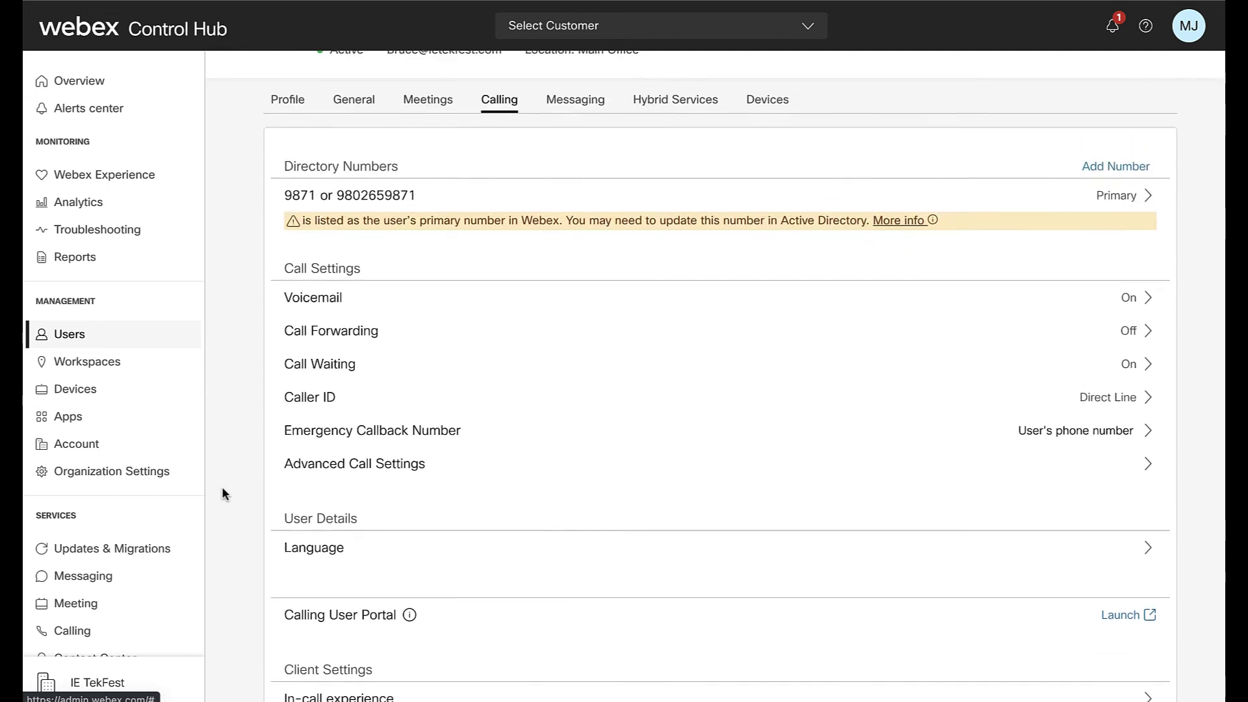
{"action": "scroll", "coordinate": [222, 493], "scroll_direction": "up", "scroll_amount": 1}
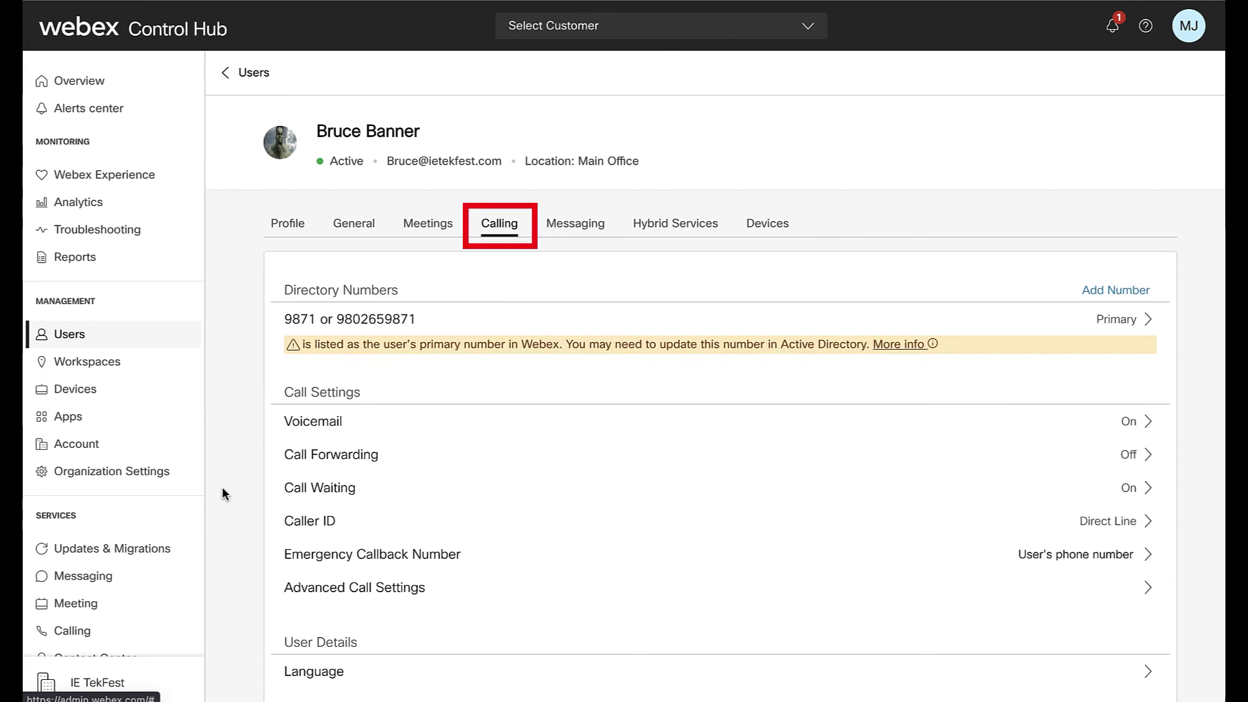
{"action": "left_click", "coordinate": [574, 232]}
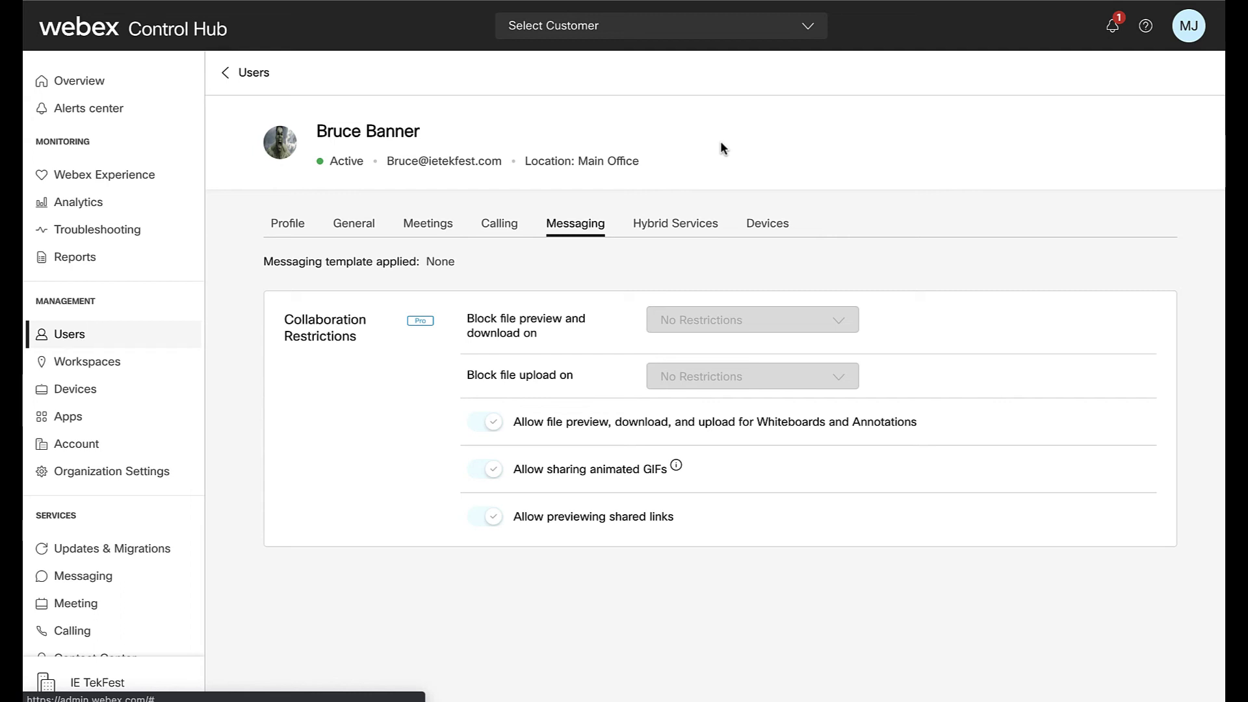
- Check the user's Calendar and Message hybrid services, then view their Cisco 8865 device
{"action": "left_click", "coordinate": [674, 227]}
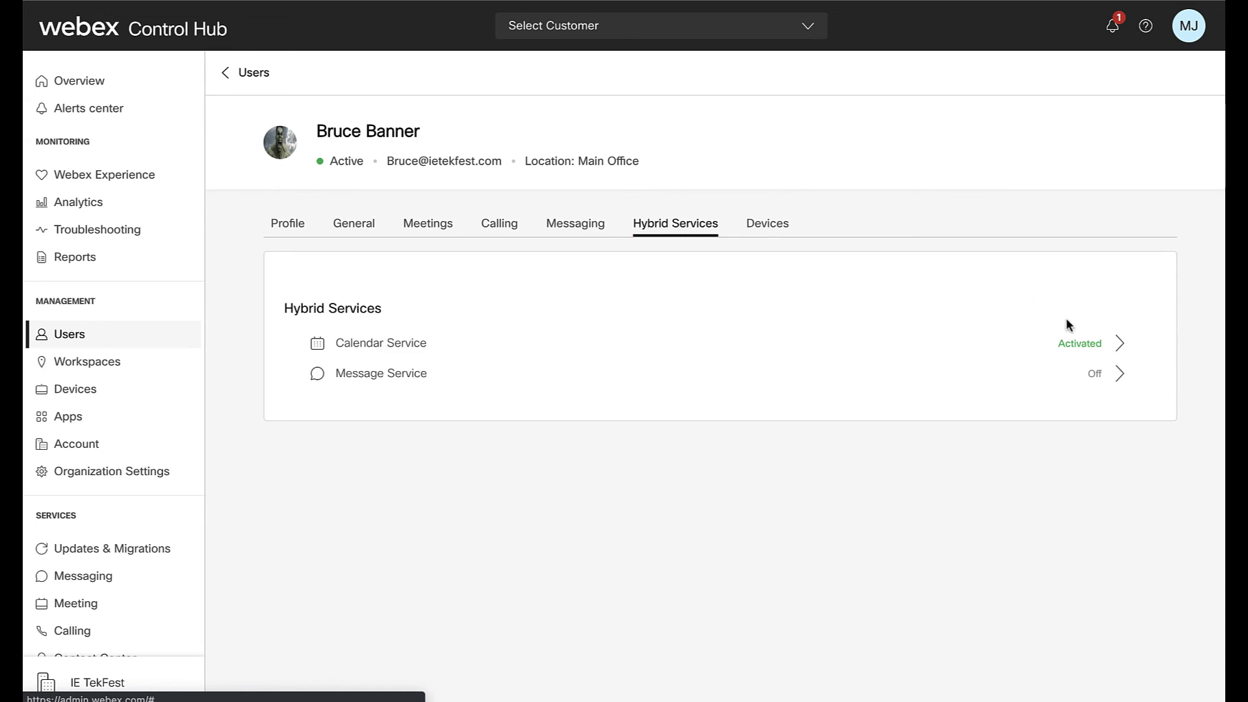
{"action": "left_click", "coordinate": [1110, 352]}
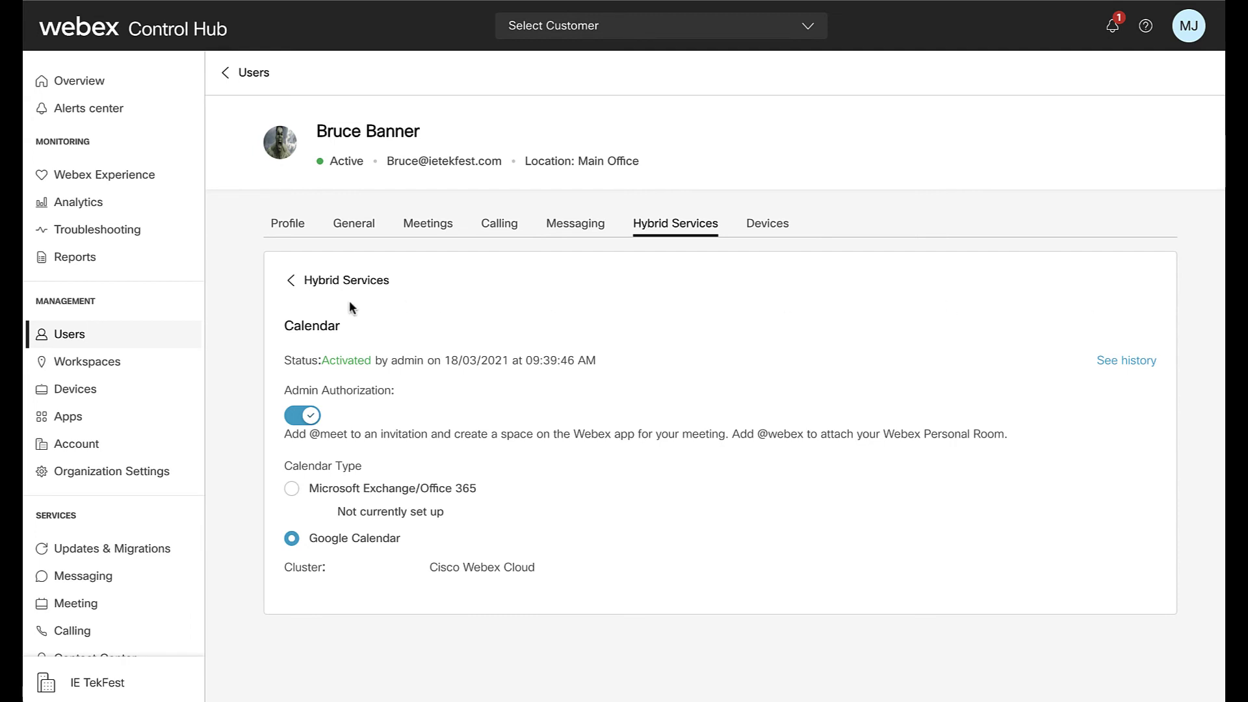
{"action": "left_click", "coordinate": [292, 279]}
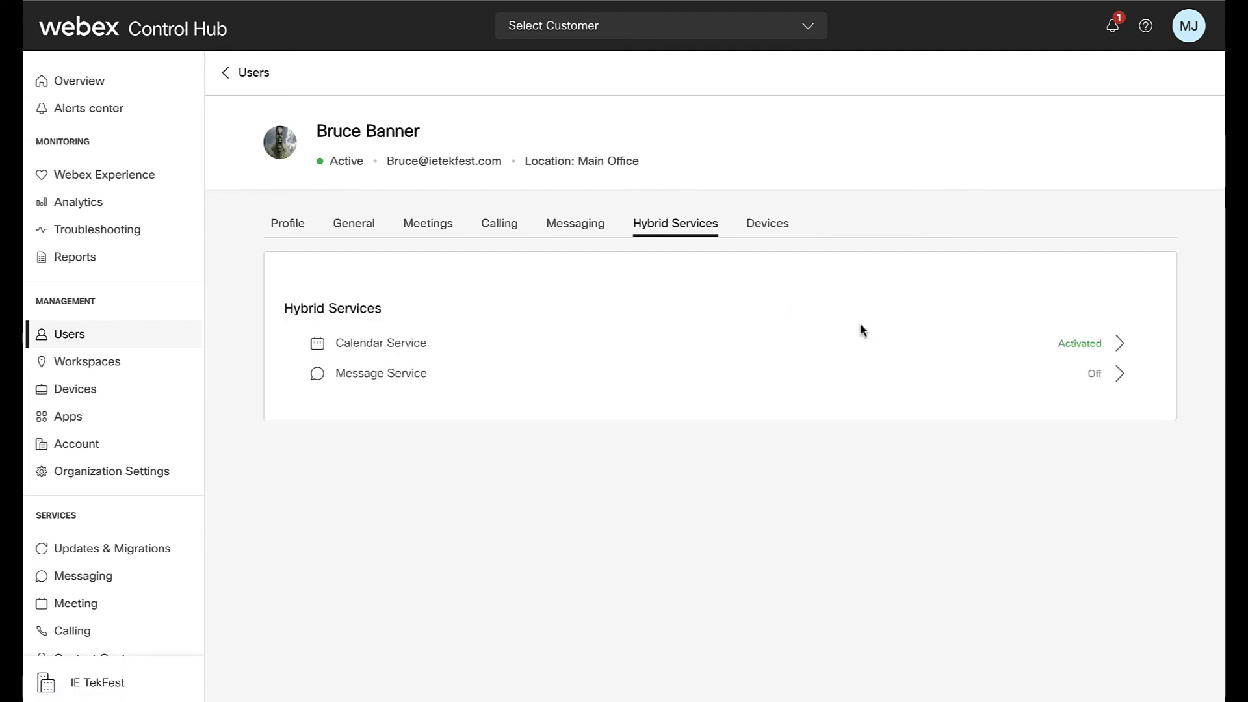
{"action": "left_click", "coordinate": [1068, 379]}
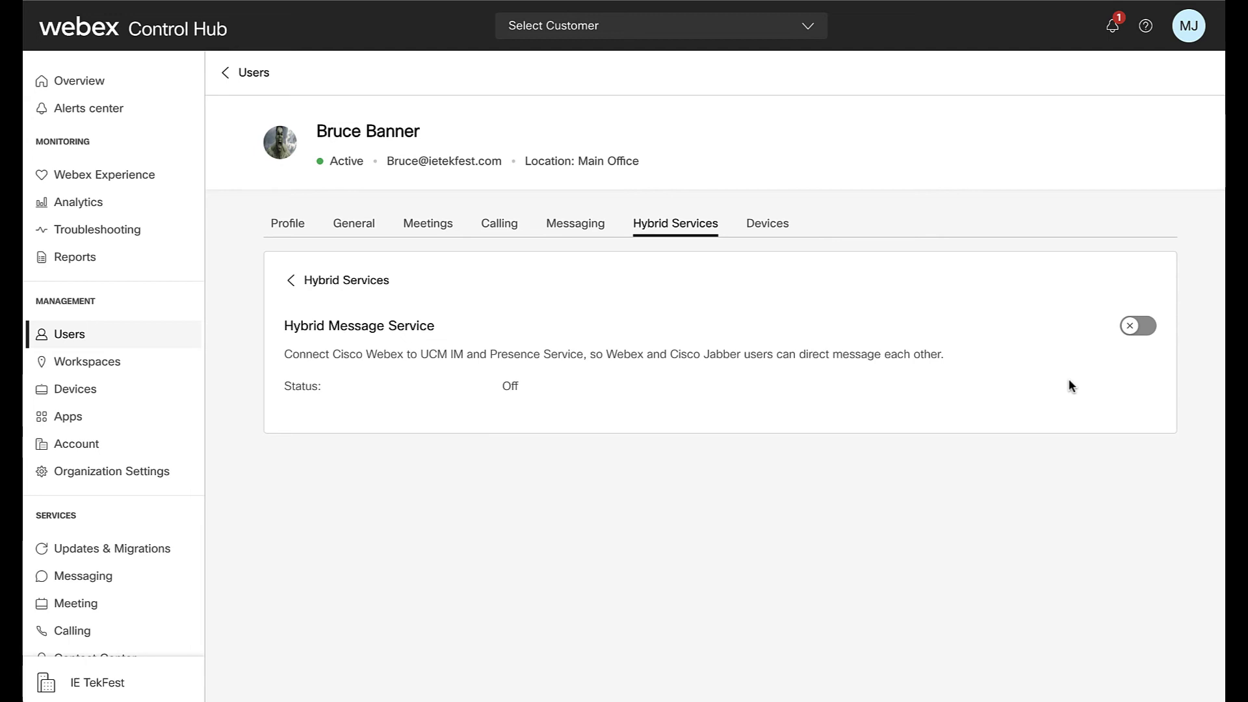
{"action": "left_click", "coordinate": [786, 228]}
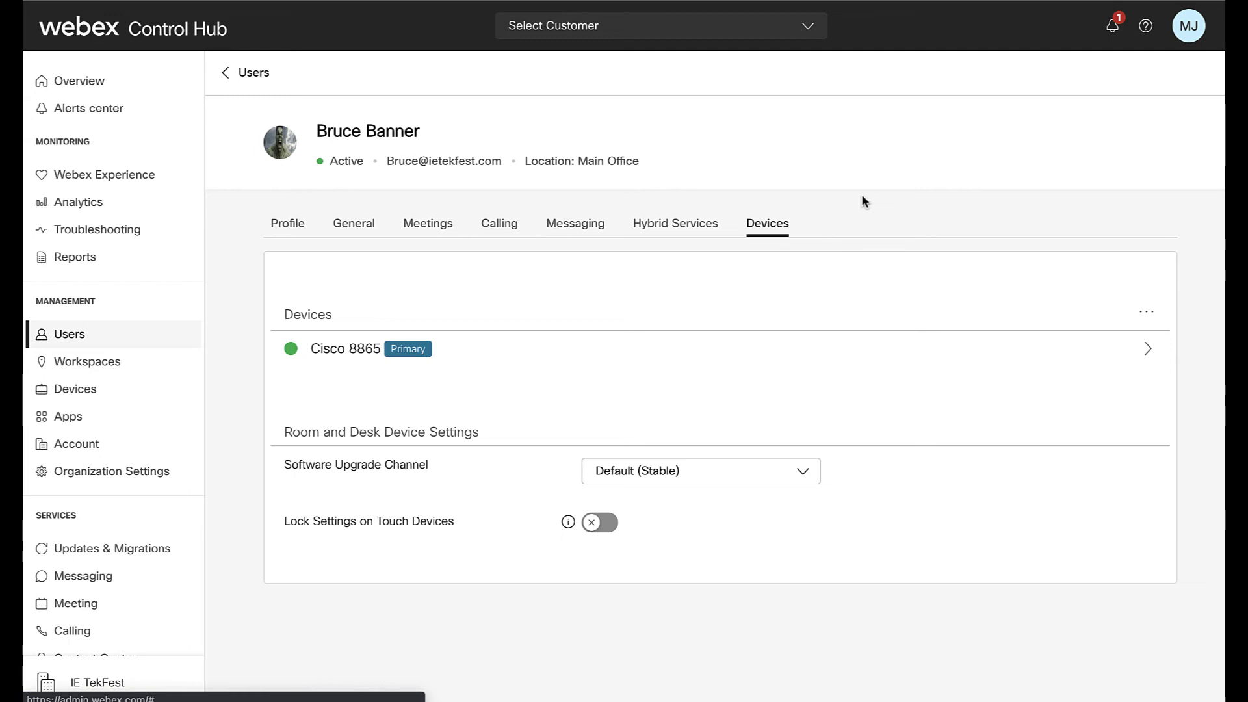
- Switch the user's software upgrade channel to Stable, then to Preview
{"action": "left_click", "coordinate": [804, 479]}
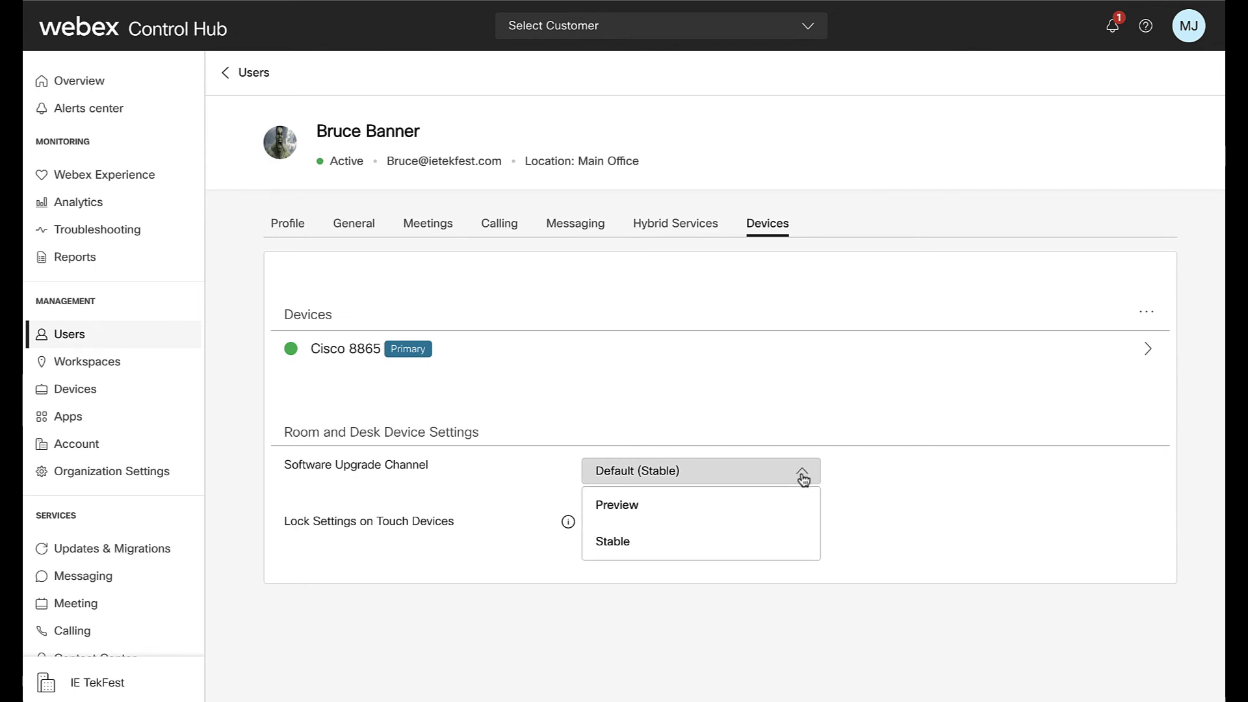
{"action": "left_click", "coordinate": [768, 537]}
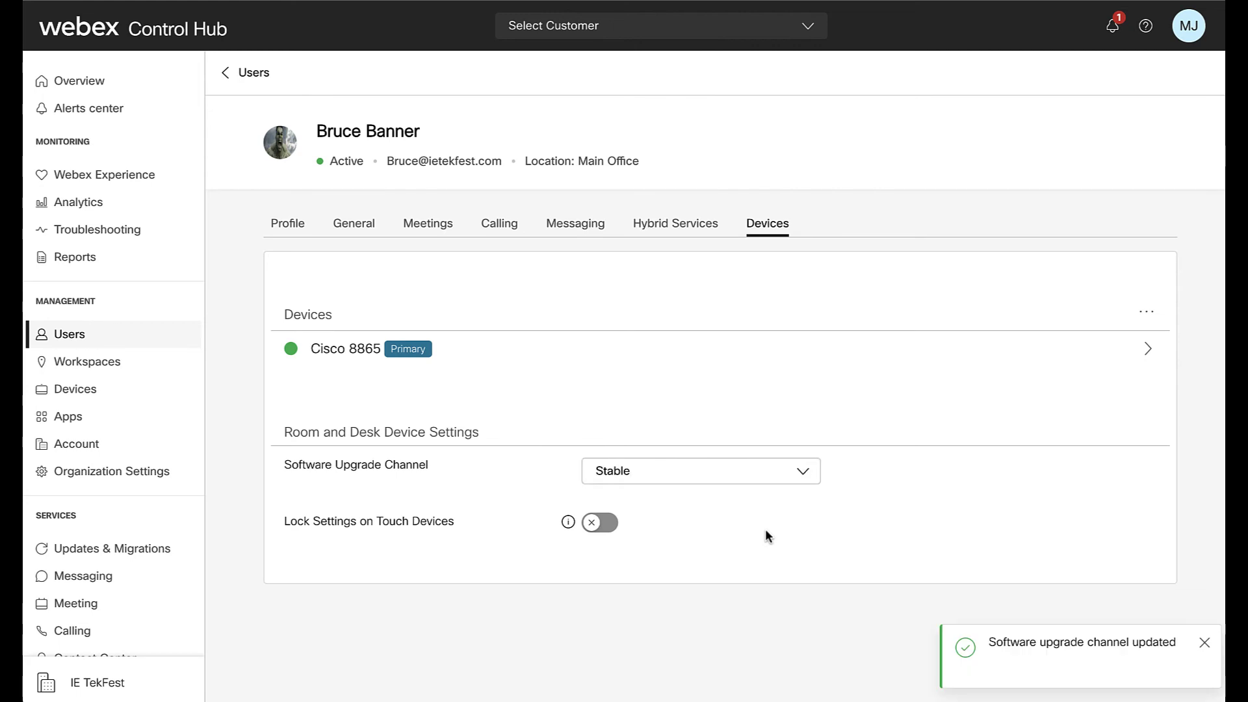
{"action": "left_click", "coordinate": [807, 476]}
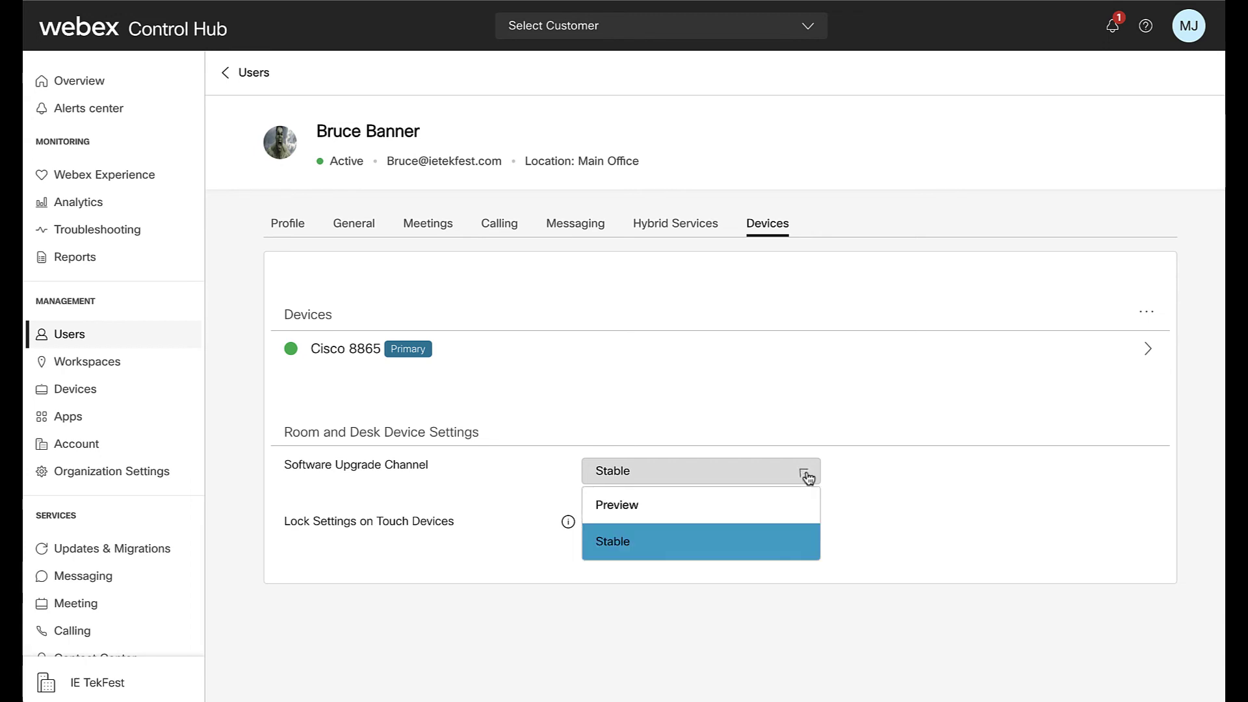
{"action": "left_click", "coordinate": [783, 507]}
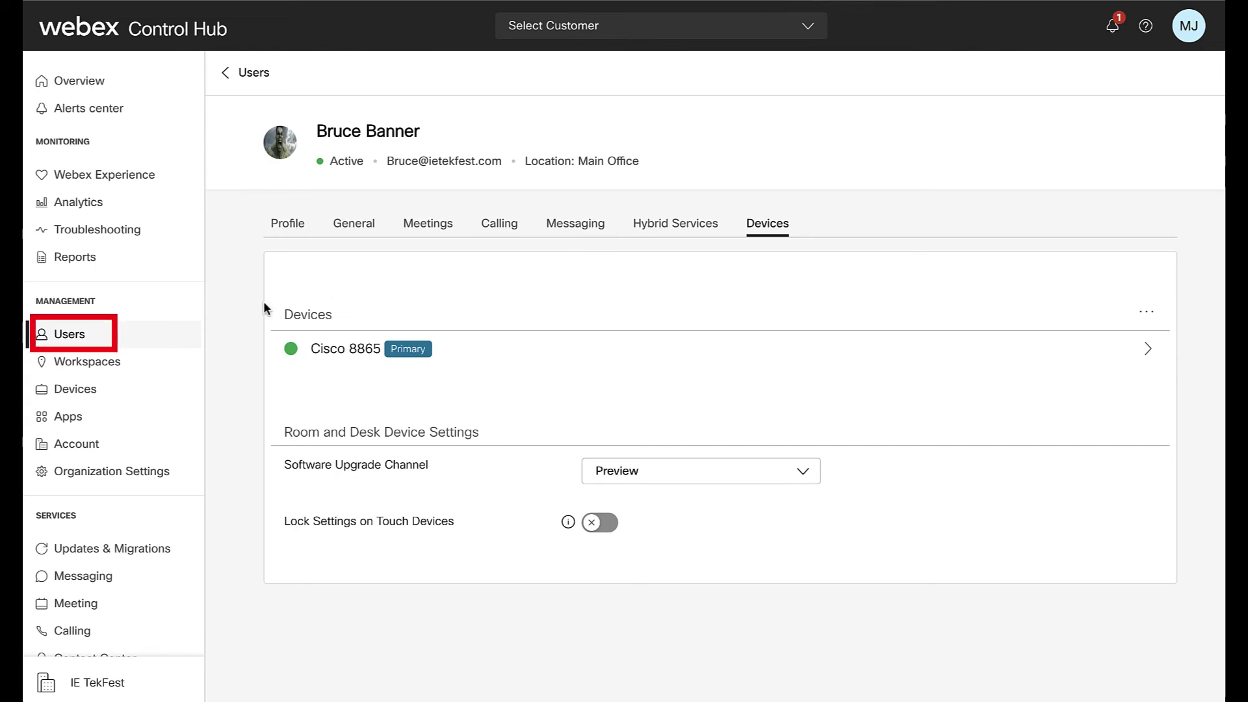
{"action": "left_click", "coordinate": [114, 363]}
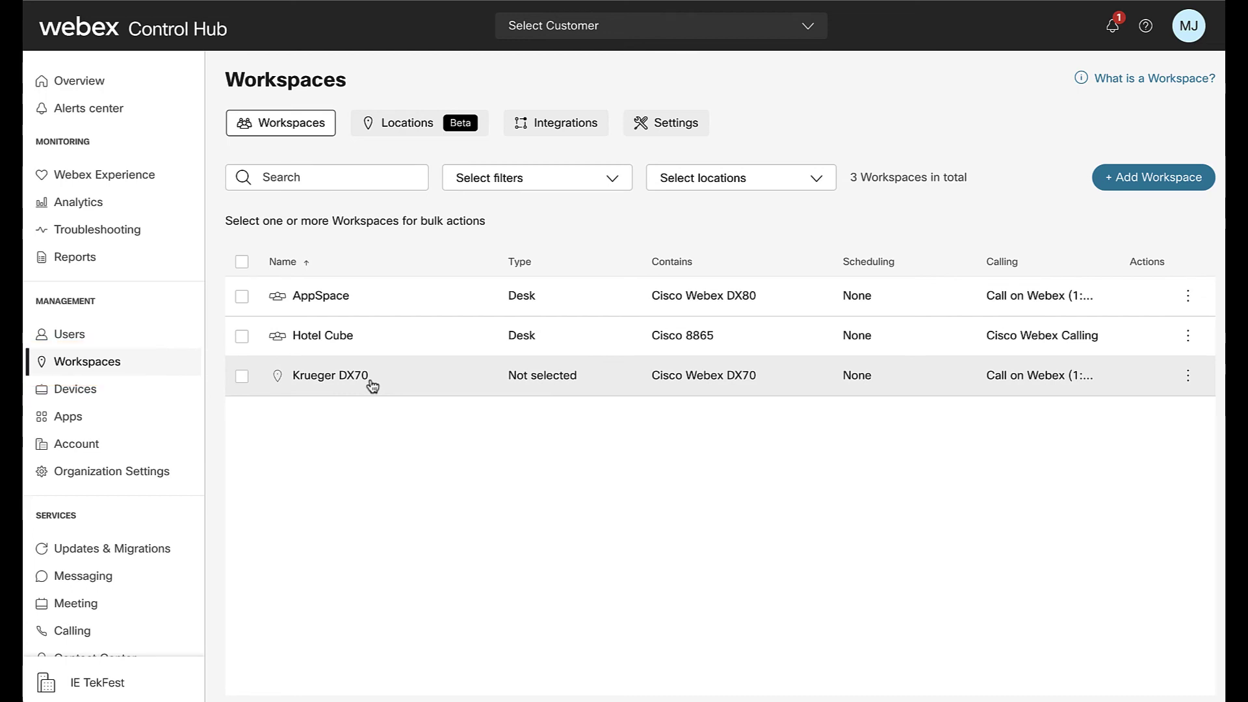
- Open the Hotel Cube workspace and view its Cisco Webex Calling details
{"action": "left_click", "coordinate": [403, 346]}
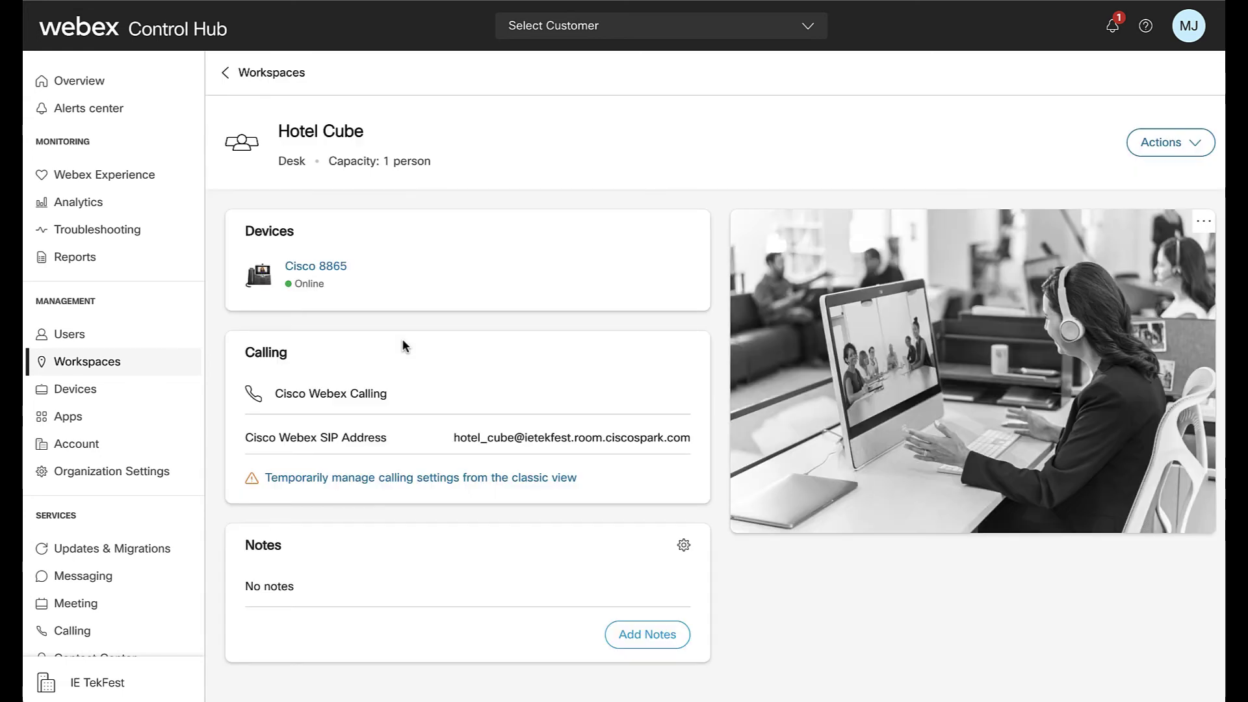
{"action": "left_click", "coordinate": [445, 486]}
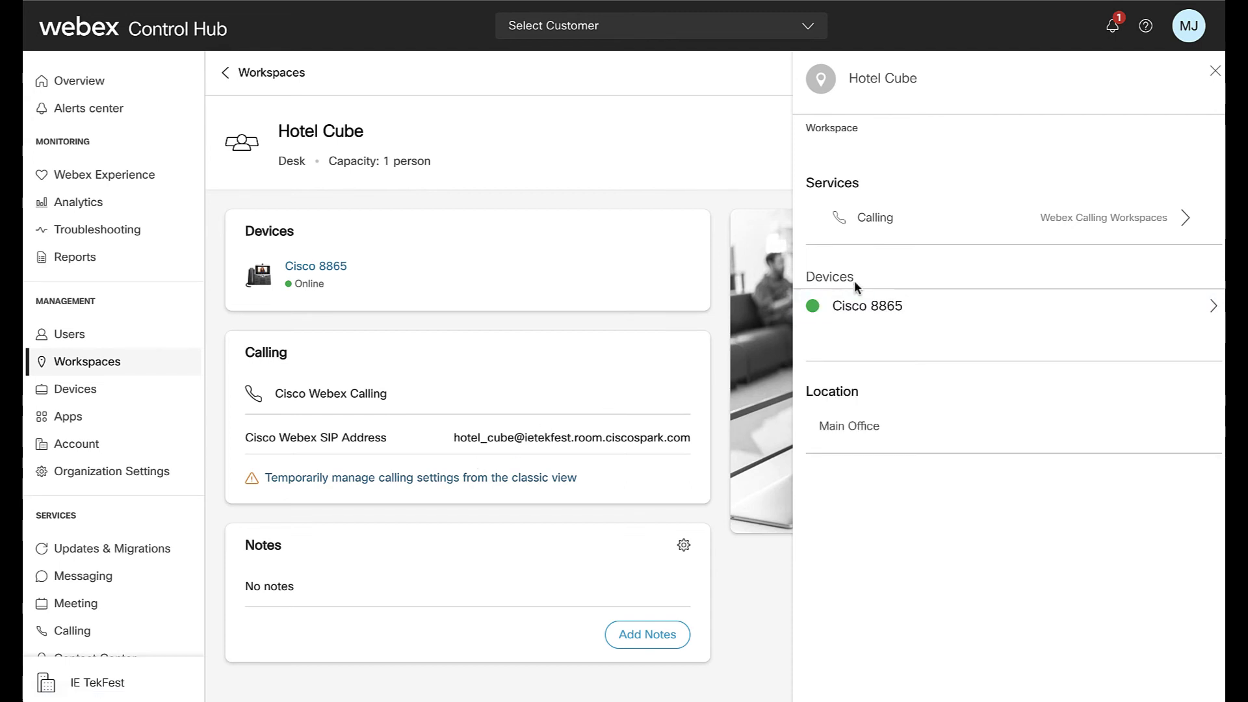
{"action": "left_click", "coordinate": [967, 221]}
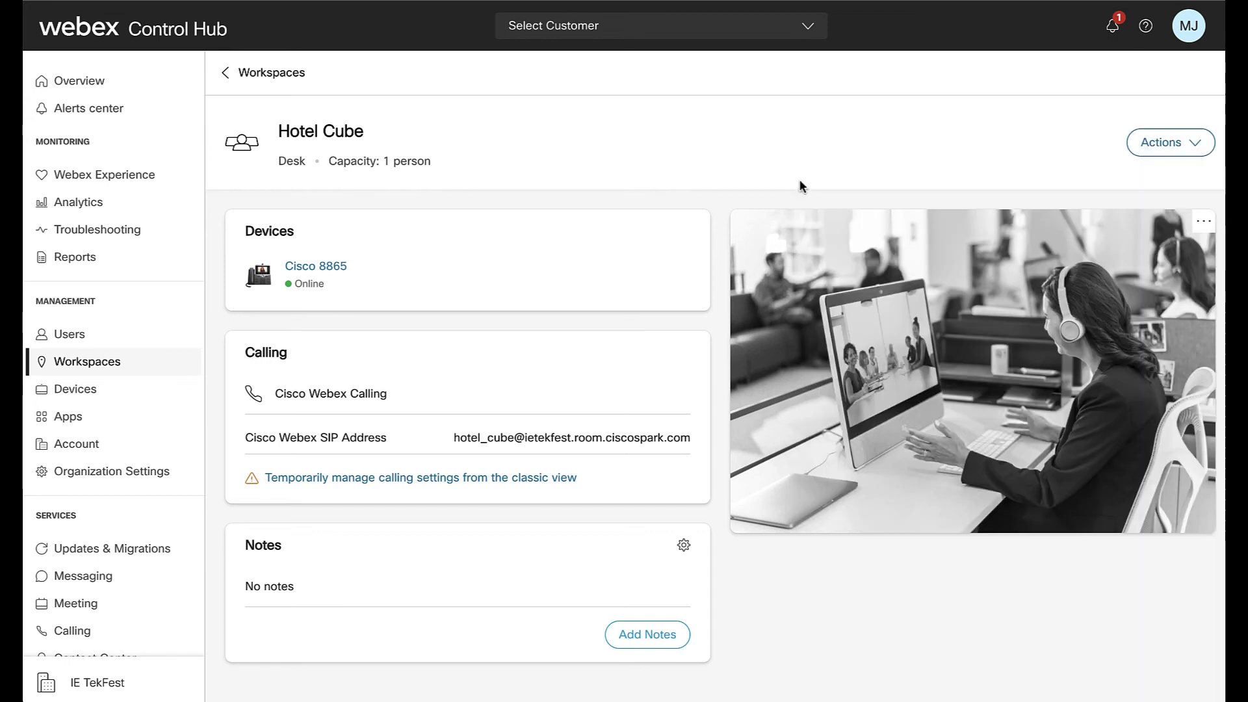
- Start changing Hotel Cube's photo, then cancel the file picker and keep the default photo
{"action": "left_click", "coordinate": [1167, 143]}
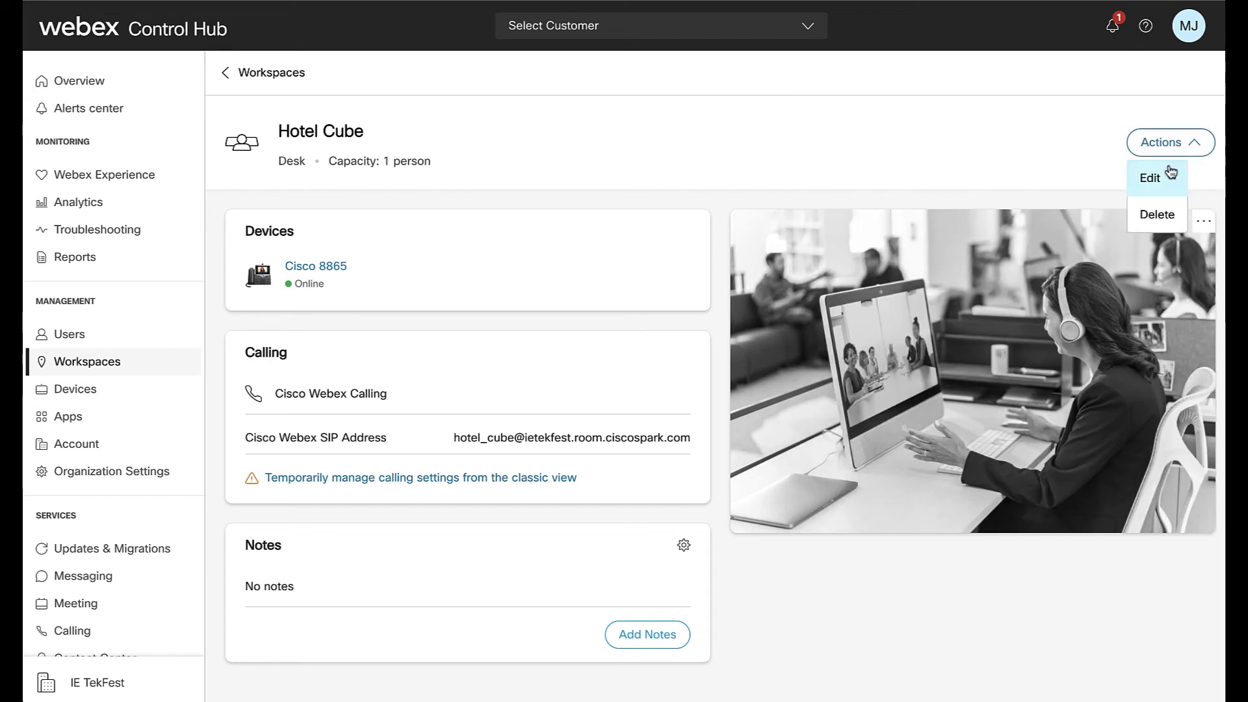
{"action": "left_click", "coordinate": [1168, 171]}
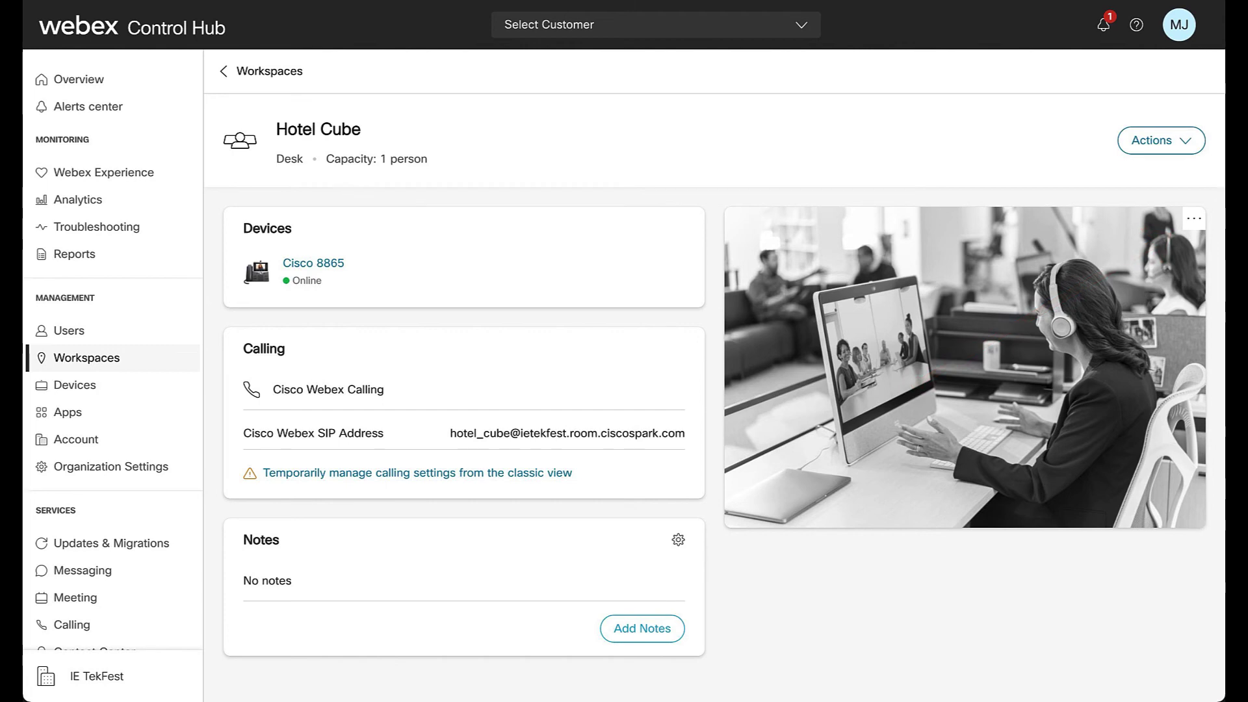
{"action": "left_click", "coordinate": [1194, 219]}
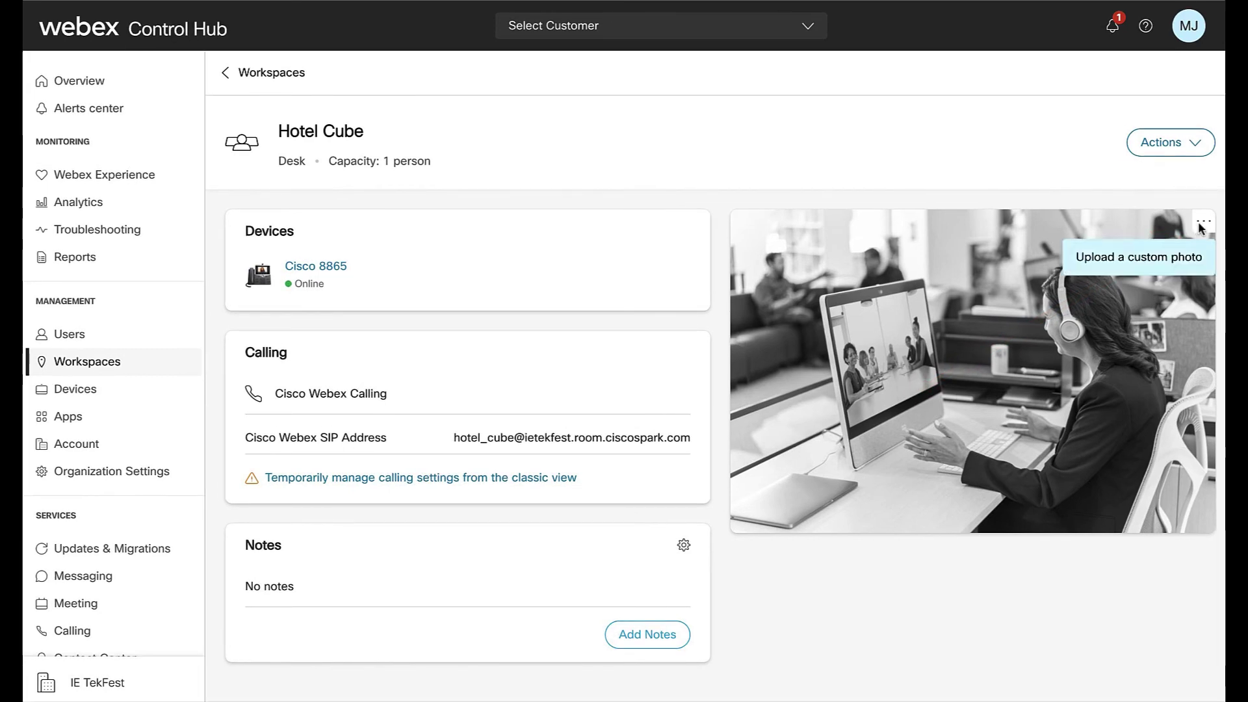
{"action": "left_click", "coordinate": [1149, 258]}
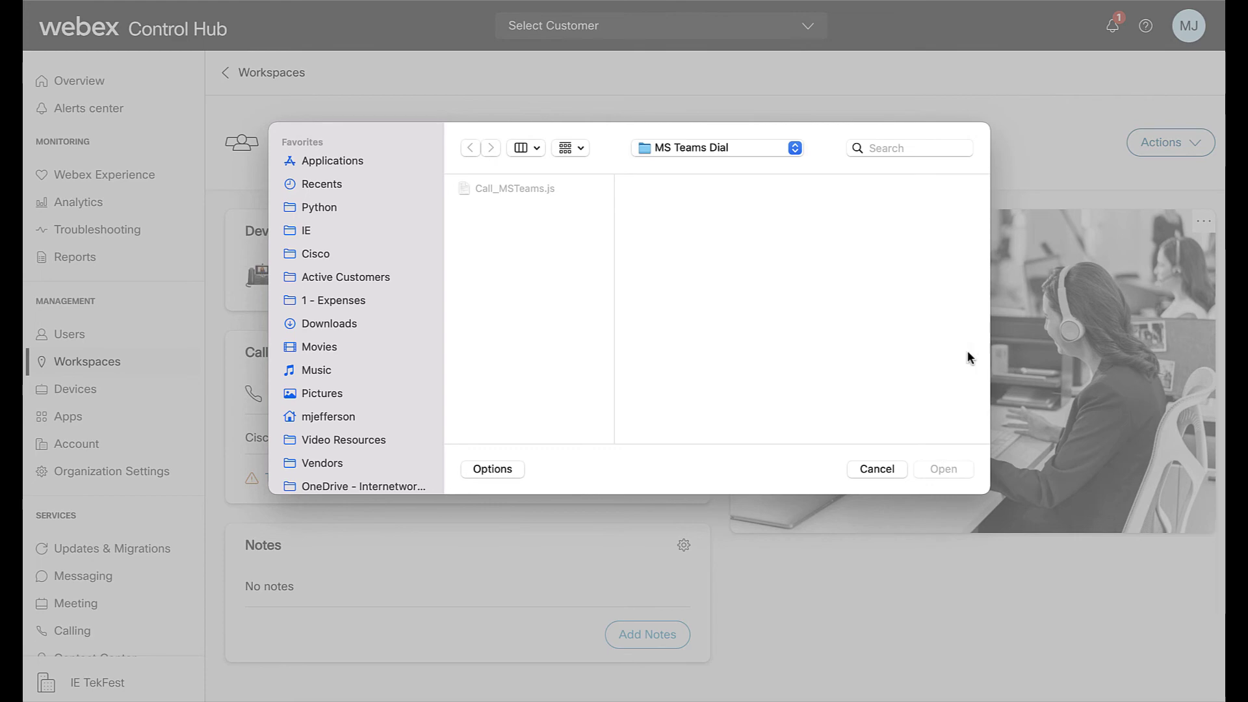
{"action": "left_click", "coordinate": [877, 469]}
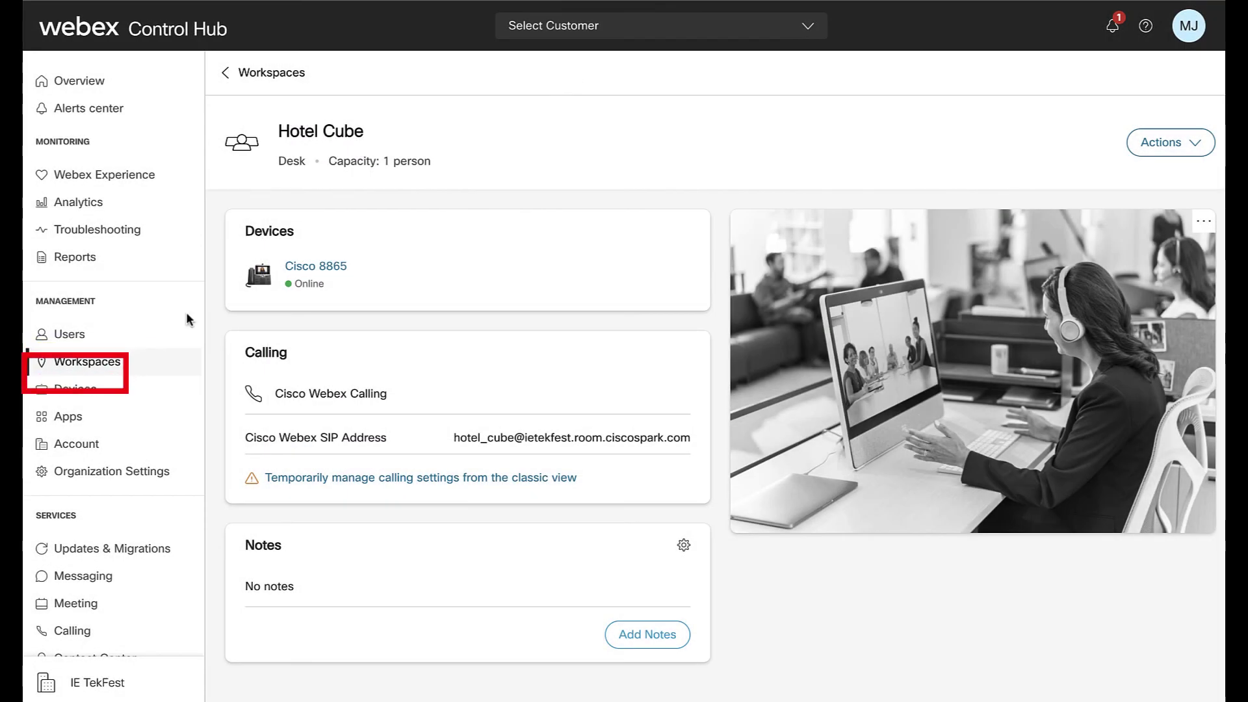
- Go to the Devices list and start adding a new device
{"action": "left_click", "coordinate": [104, 392]}
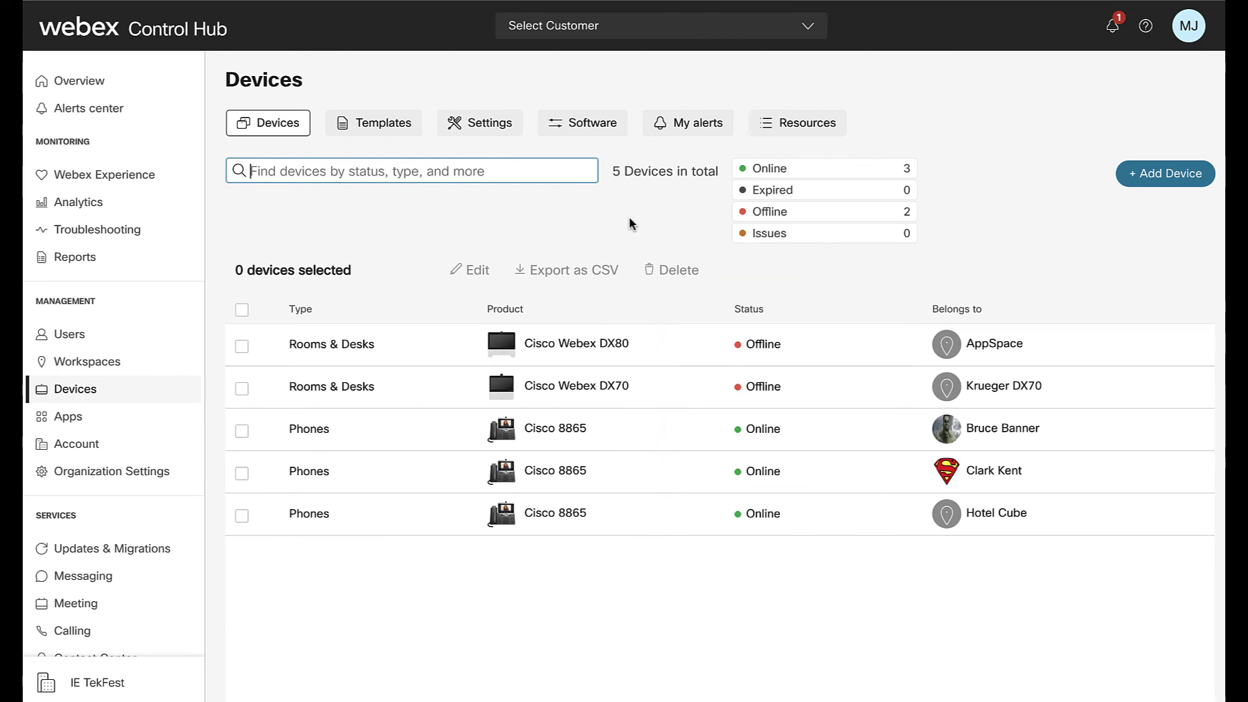
{"action": "left_click", "coordinate": [1167, 180]}
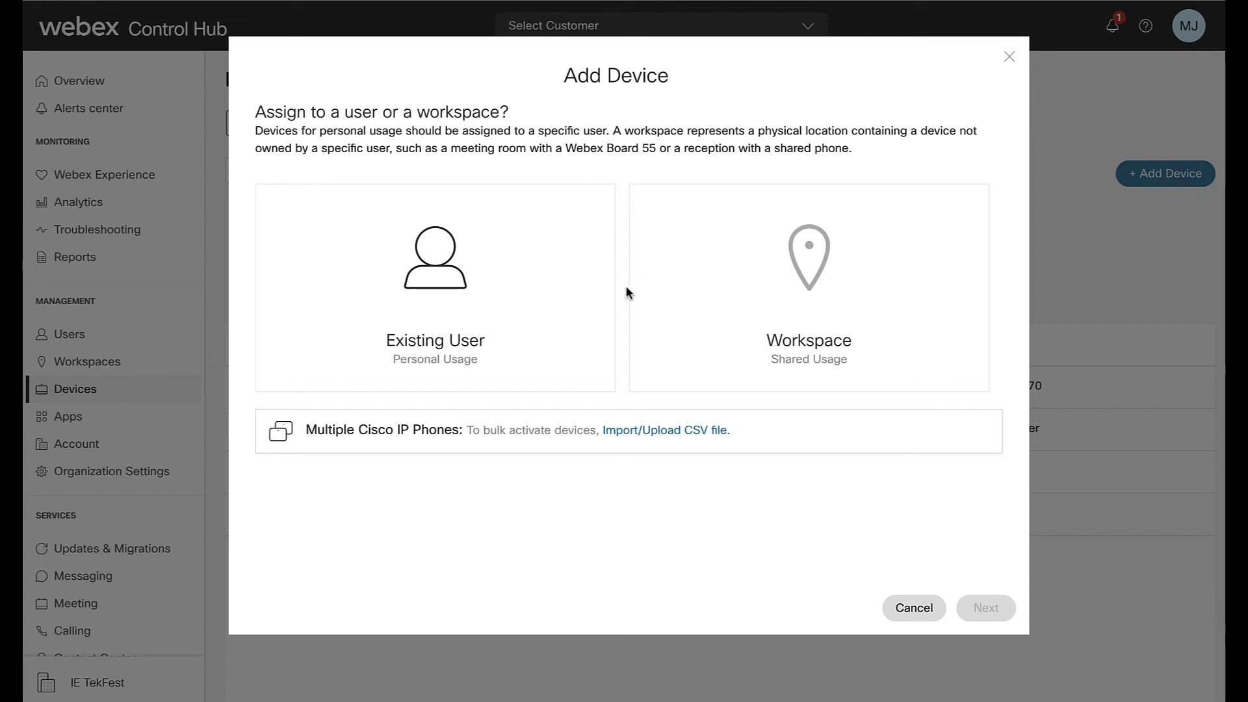
- Assign the new device to an existing user found by a name search
{"action": "left_click", "coordinate": [433, 257]}
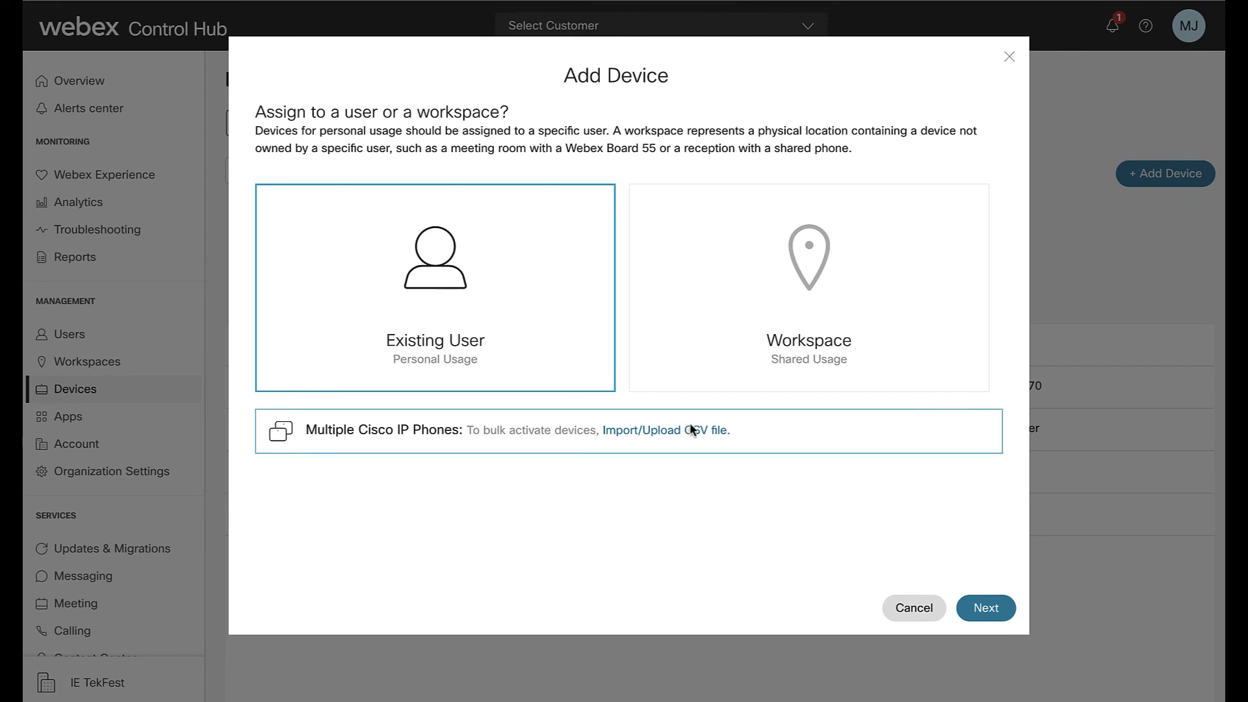
{"action": "left_click", "coordinate": [985, 608]}
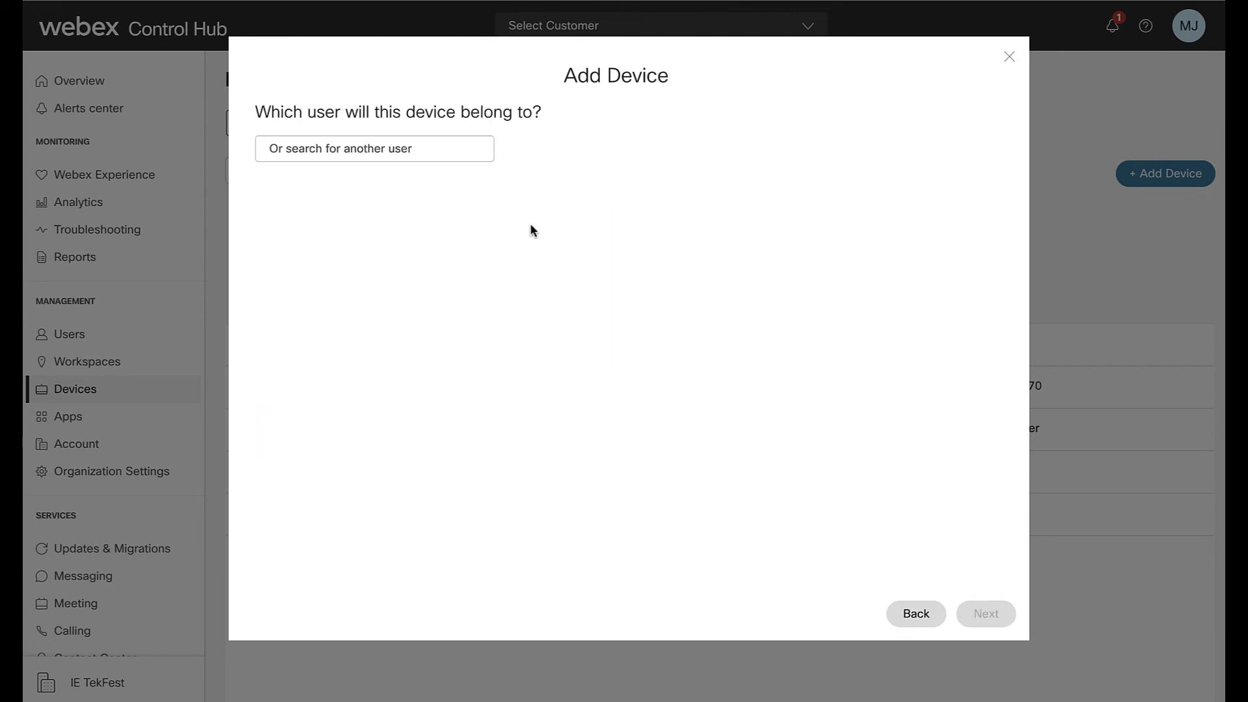
{"action": "left_click", "coordinate": [418, 152]}
{"action": "type", "text": "bru"}
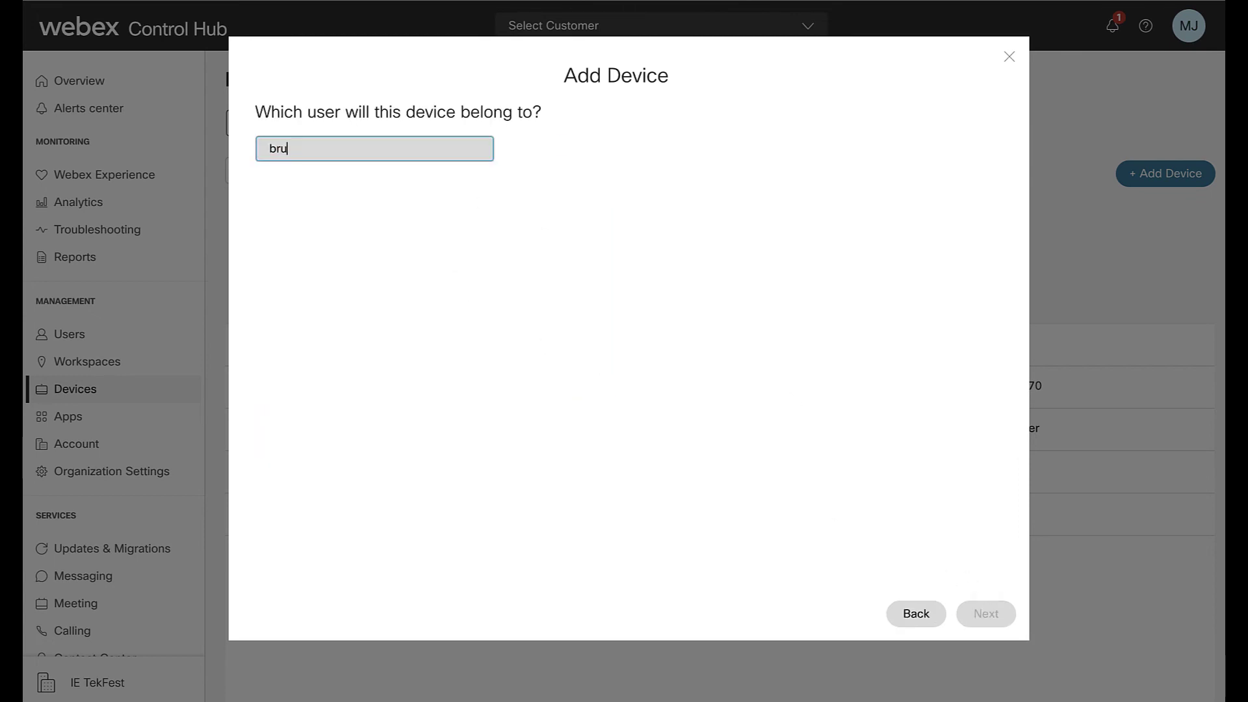
{"action": "type", "text": "ce"}
{"action": "left_click", "coordinate": [361, 188]}
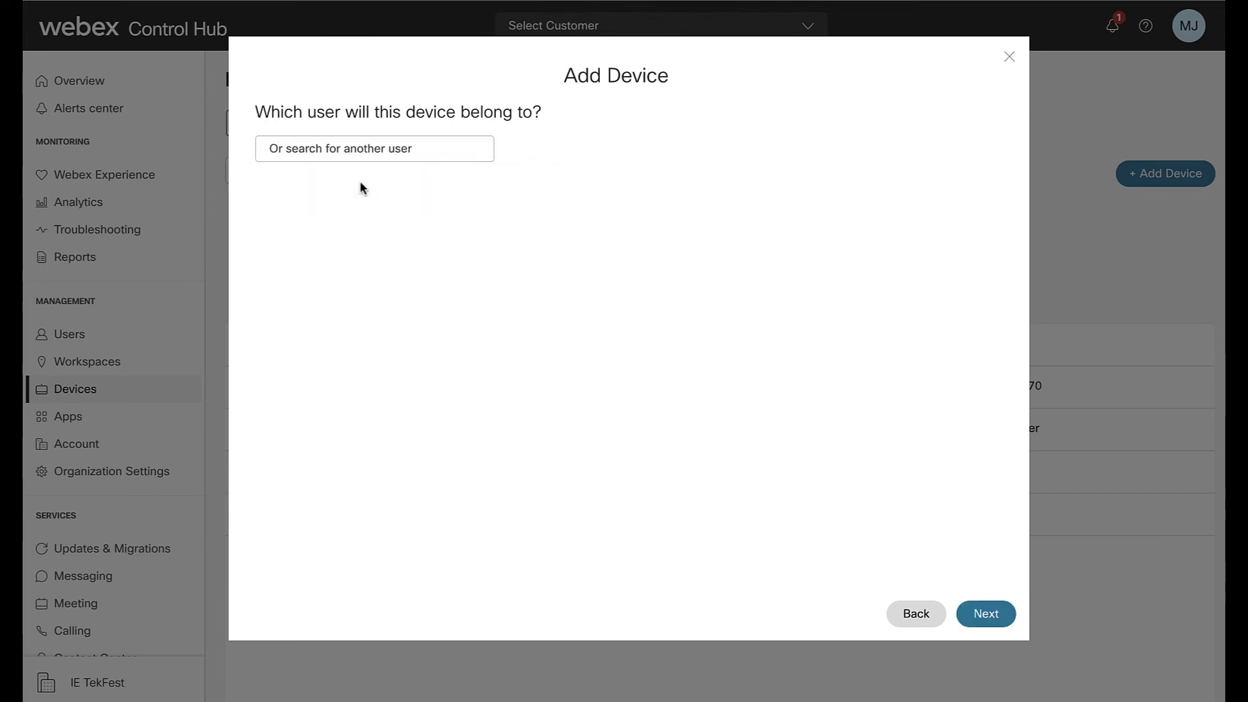
{"action": "left_click", "coordinate": [985, 613]}
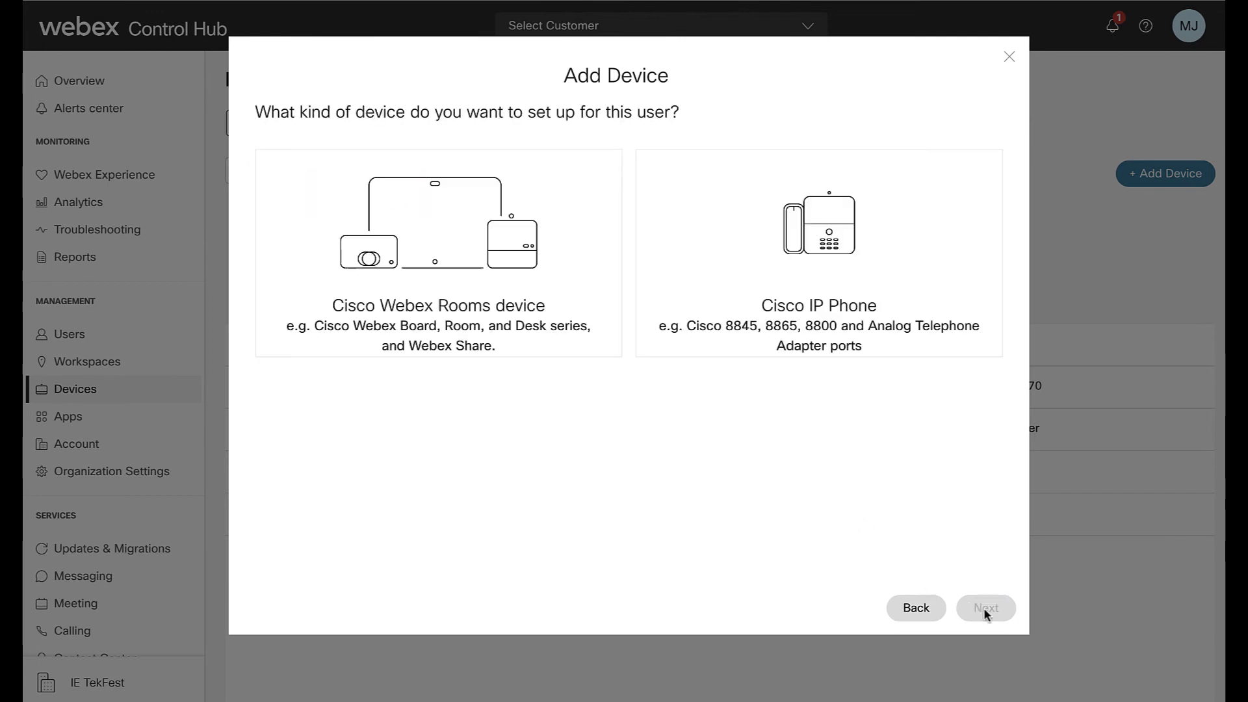
- Choose Cisco IP Phone as the device type with model Cisco 8851
{"action": "left_click", "coordinate": [847, 310]}
{"action": "left_click", "coordinate": [582, 428]}
{"action": "scroll", "coordinate": [539, 362], "scroll_direction": "down", "scroll_amount": 4}
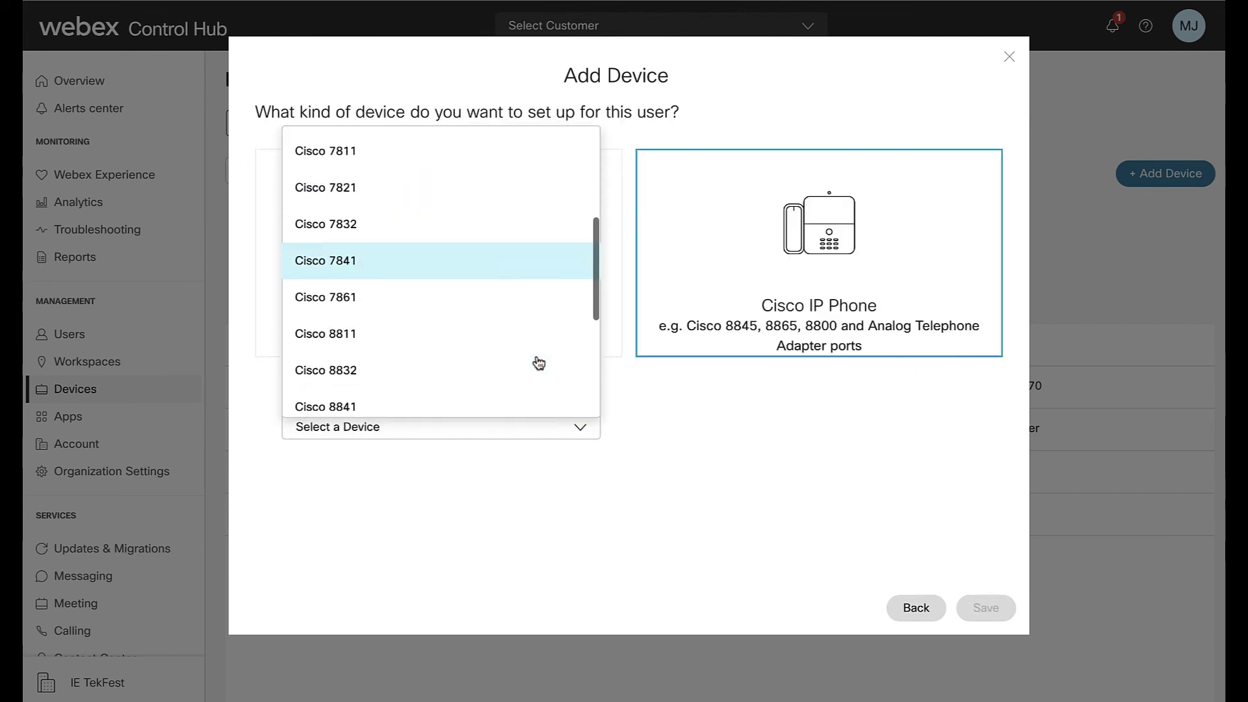
{"action": "scroll", "coordinate": [539, 362], "scroll_direction": "down", "scroll_amount": 4}
{"action": "scroll", "coordinate": [537, 361], "scroll_direction": "up", "scroll_amount": 1}
{"action": "left_click", "coordinate": [537, 362]}
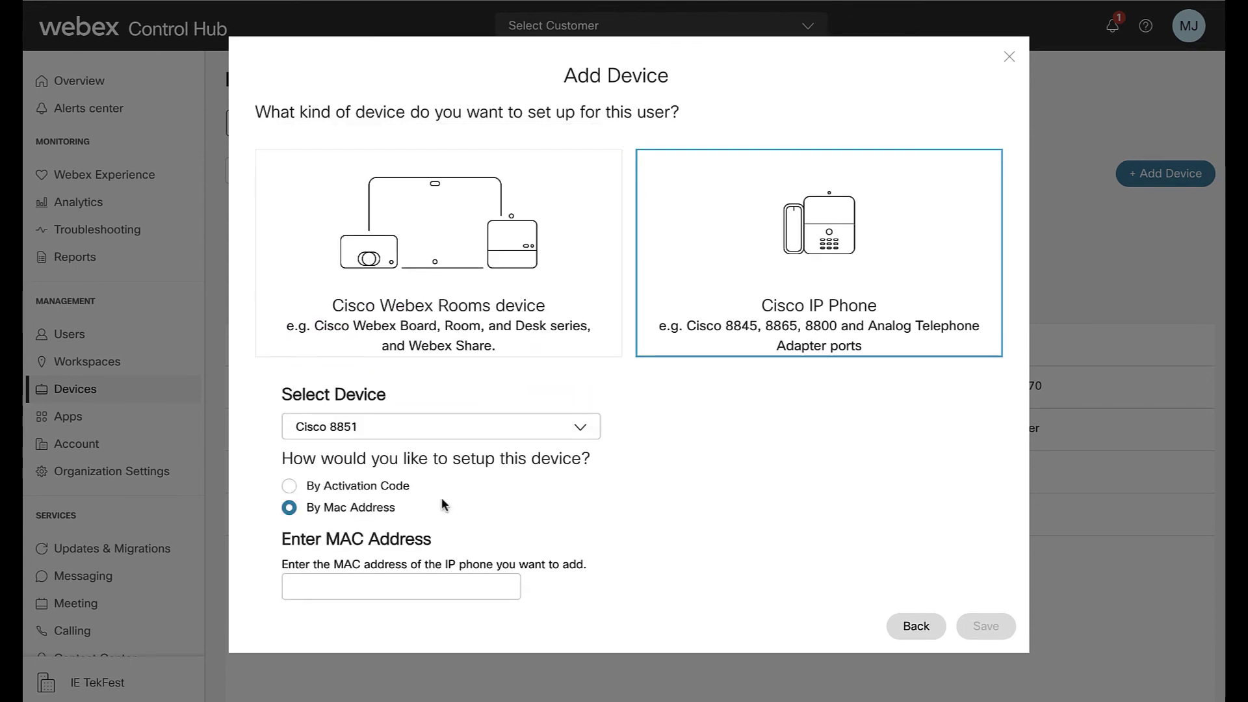
- Generate the Cisco 8851's activation code, then open a Cisco 8865's details
{"action": "left_click", "coordinate": [403, 491]}
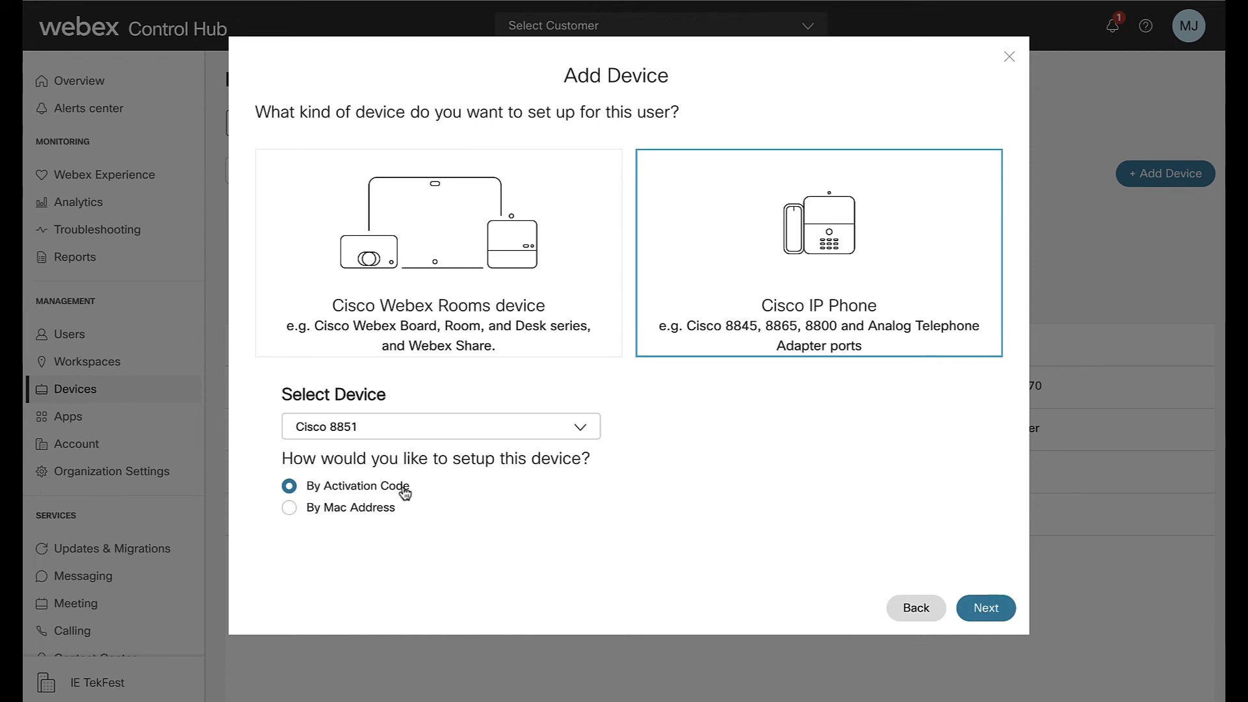
{"action": "left_click", "coordinate": [390, 509]}
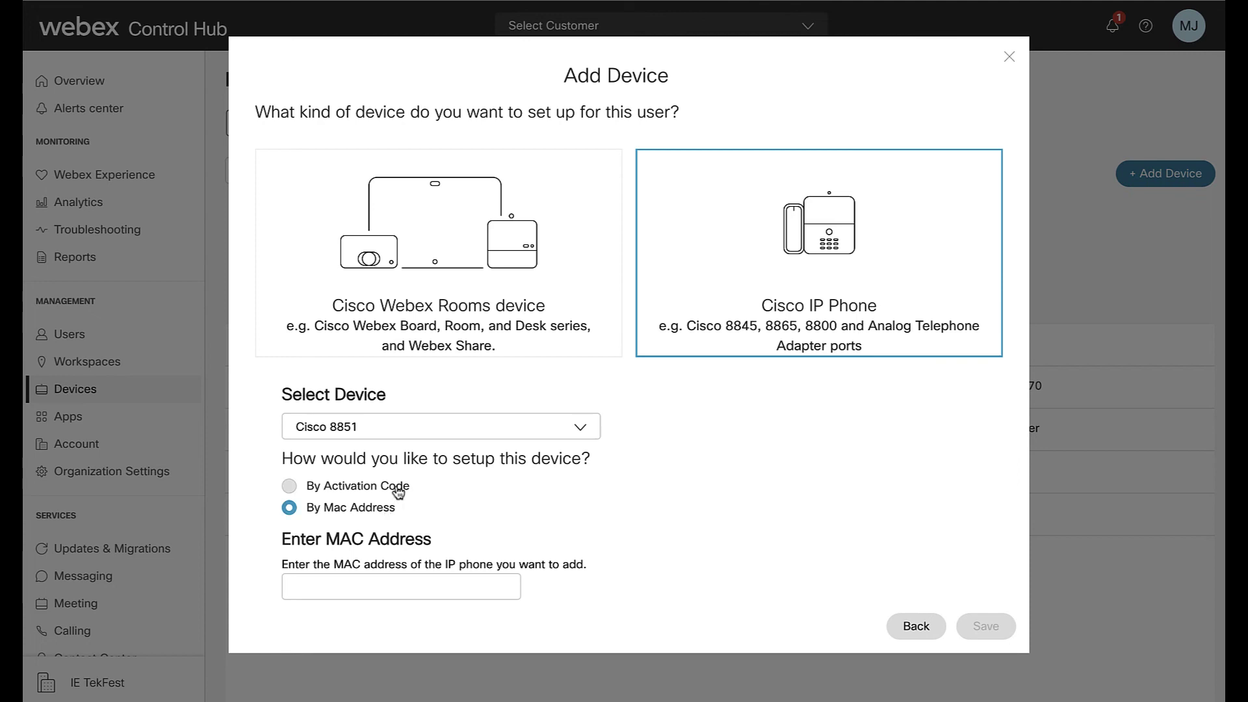
{"action": "left_click", "coordinate": [398, 487]}
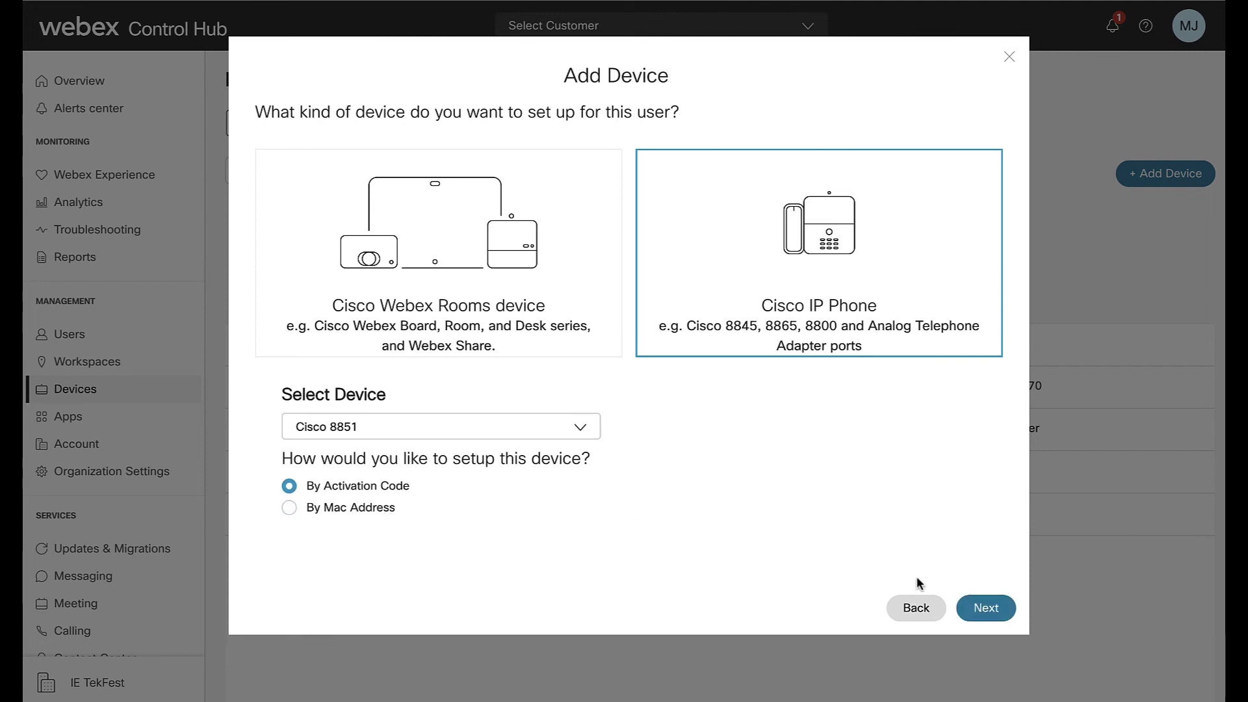
{"action": "left_click", "coordinate": [987, 610]}
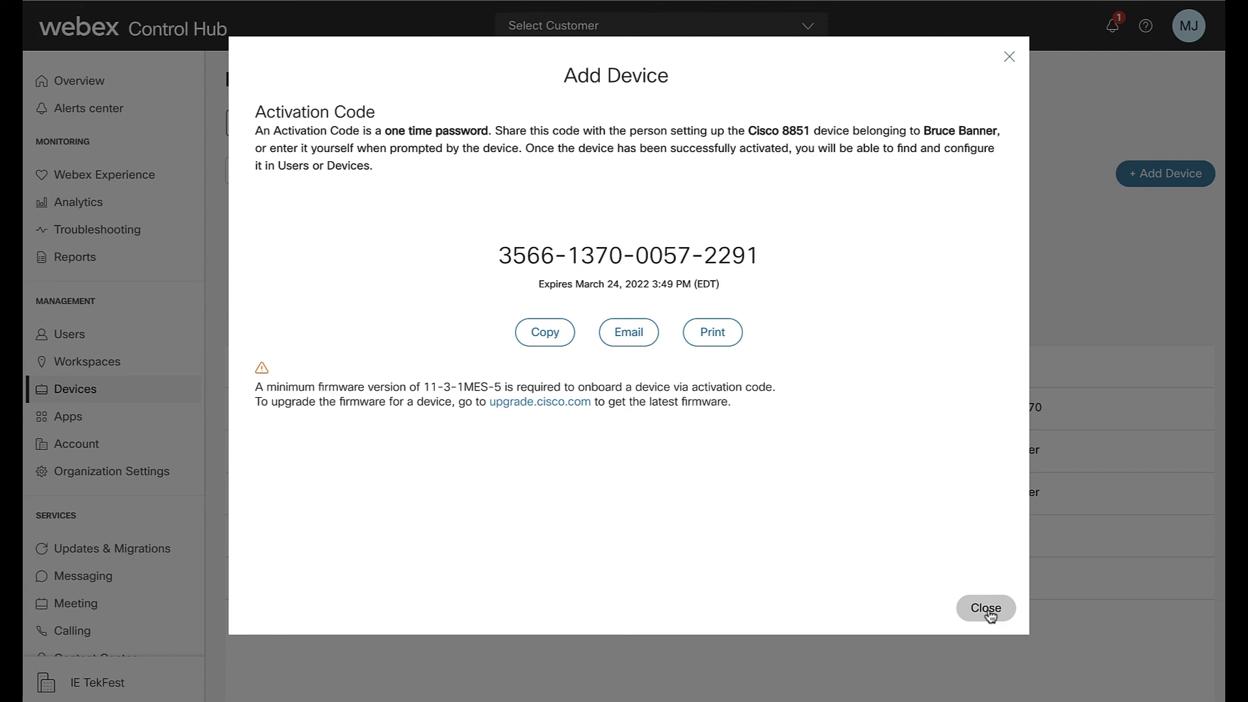
{"action": "left_click", "coordinate": [987, 612]}
{"action": "left_click", "coordinate": [684, 498]}
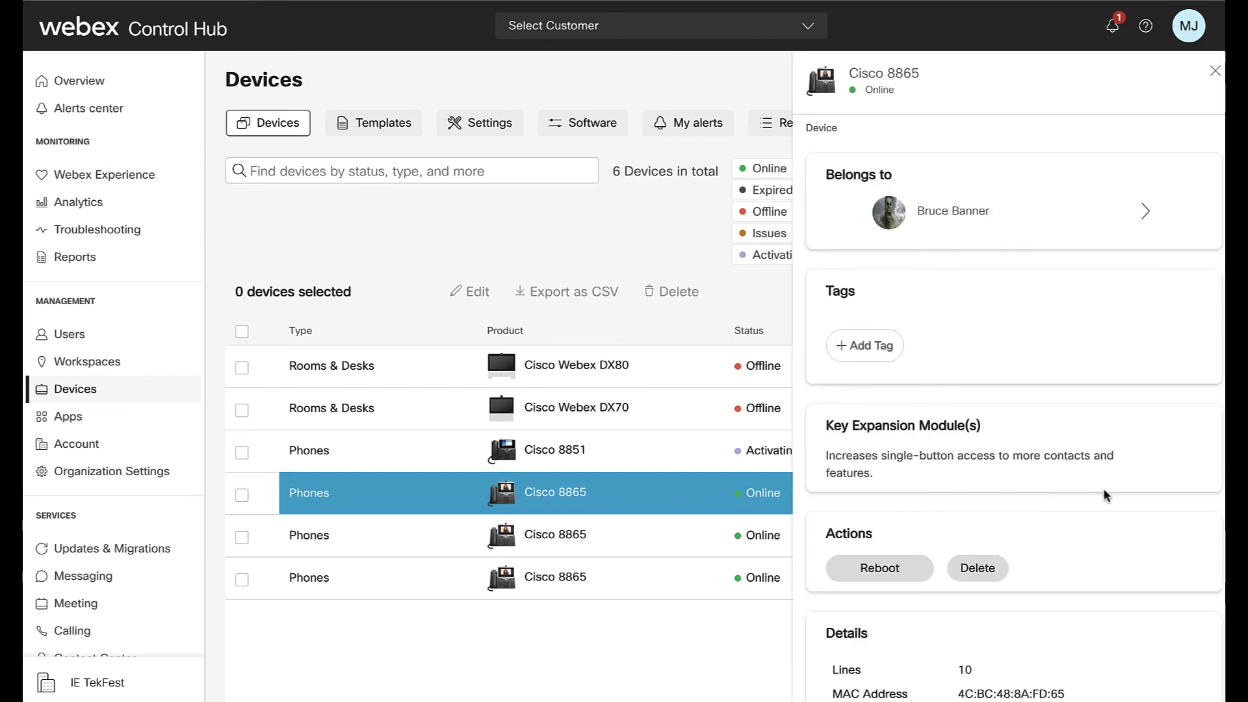
- Review the Cisco 8865 details, close them, and show the device Templates list
{"action": "scroll", "coordinate": [1104, 492], "scroll_direction": "down", "scroll_amount": 5}
{"action": "scroll", "coordinate": [1104, 494], "scroll_direction": "down", "scroll_amount": 2}
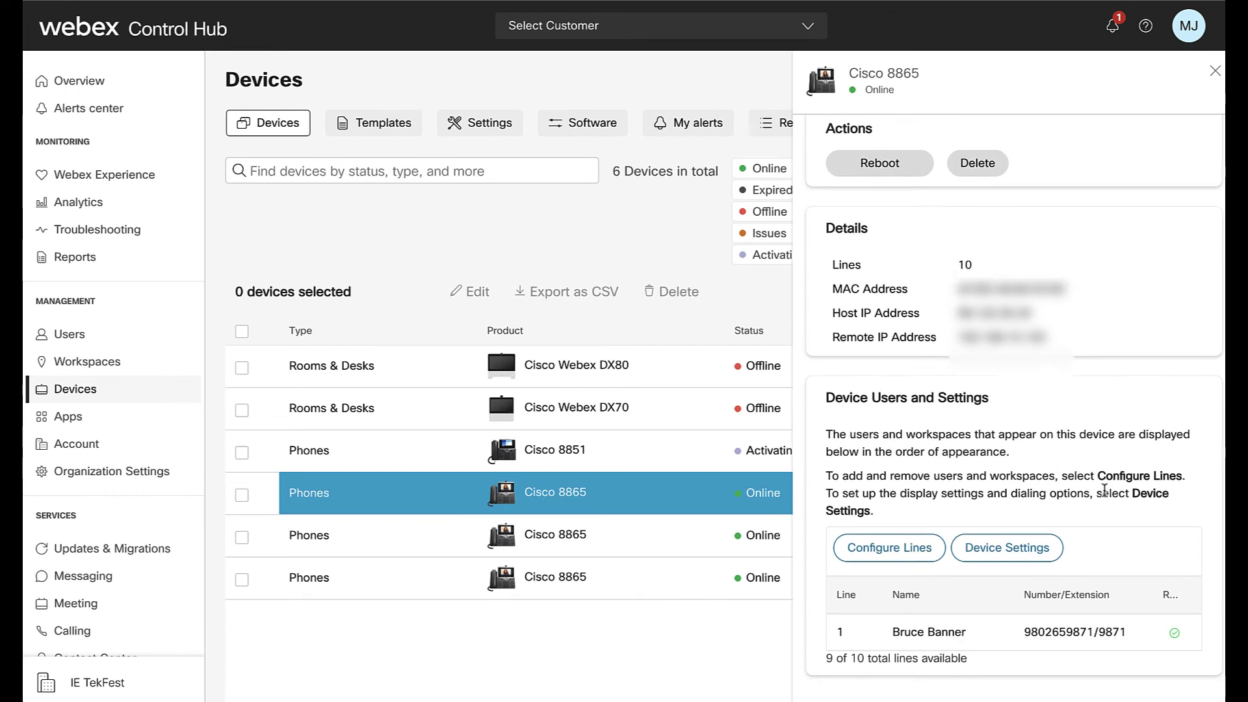
{"action": "scroll", "coordinate": [1104, 489], "scroll_direction": "up", "scroll_amount": 5}
{"action": "left_click", "coordinate": [1215, 71]}
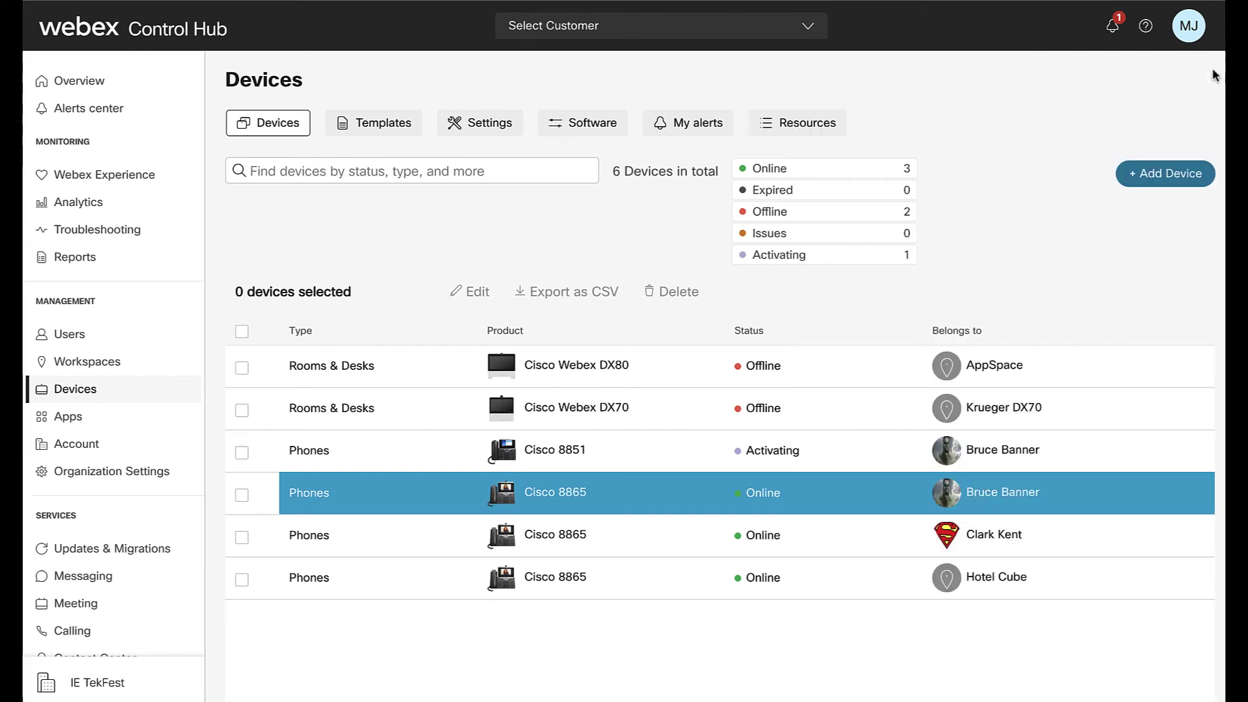
{"action": "left_click", "coordinate": [403, 125]}
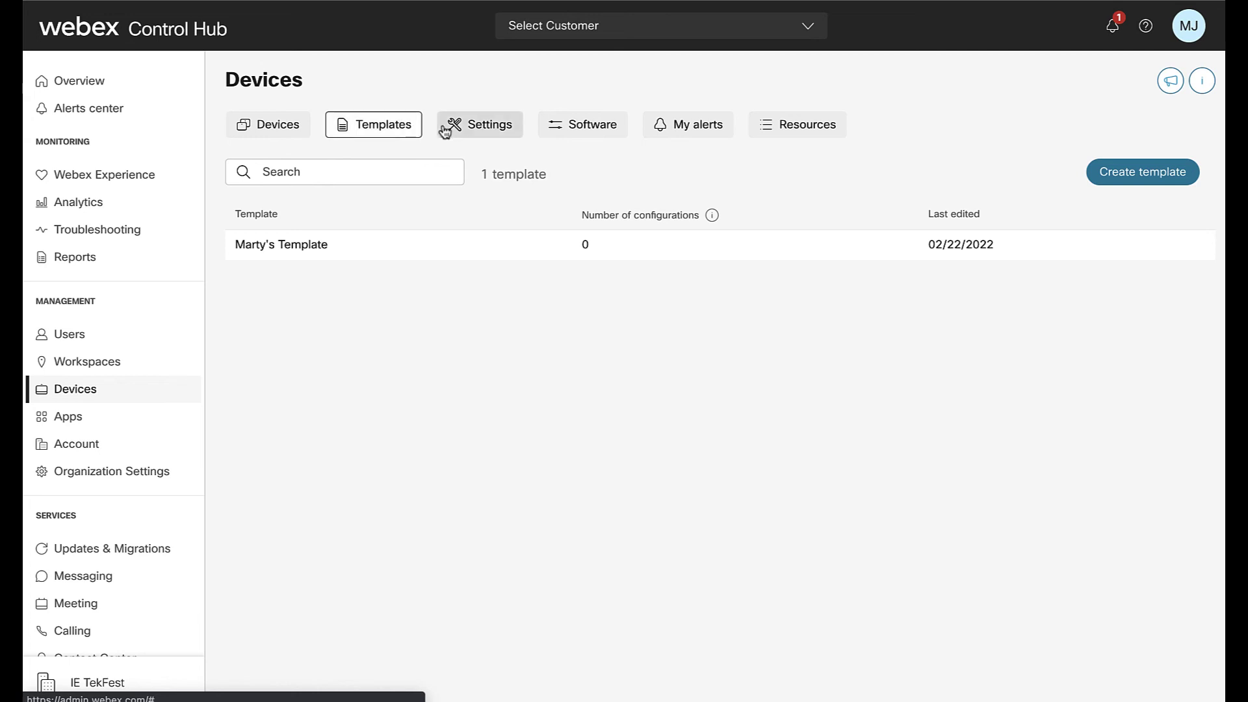
- Scroll through the organisation-wide device Settings tab
{"action": "left_click", "coordinate": [482, 129]}
{"action": "scroll", "coordinate": [475, 323], "scroll_direction": "down", "scroll_amount": 10}
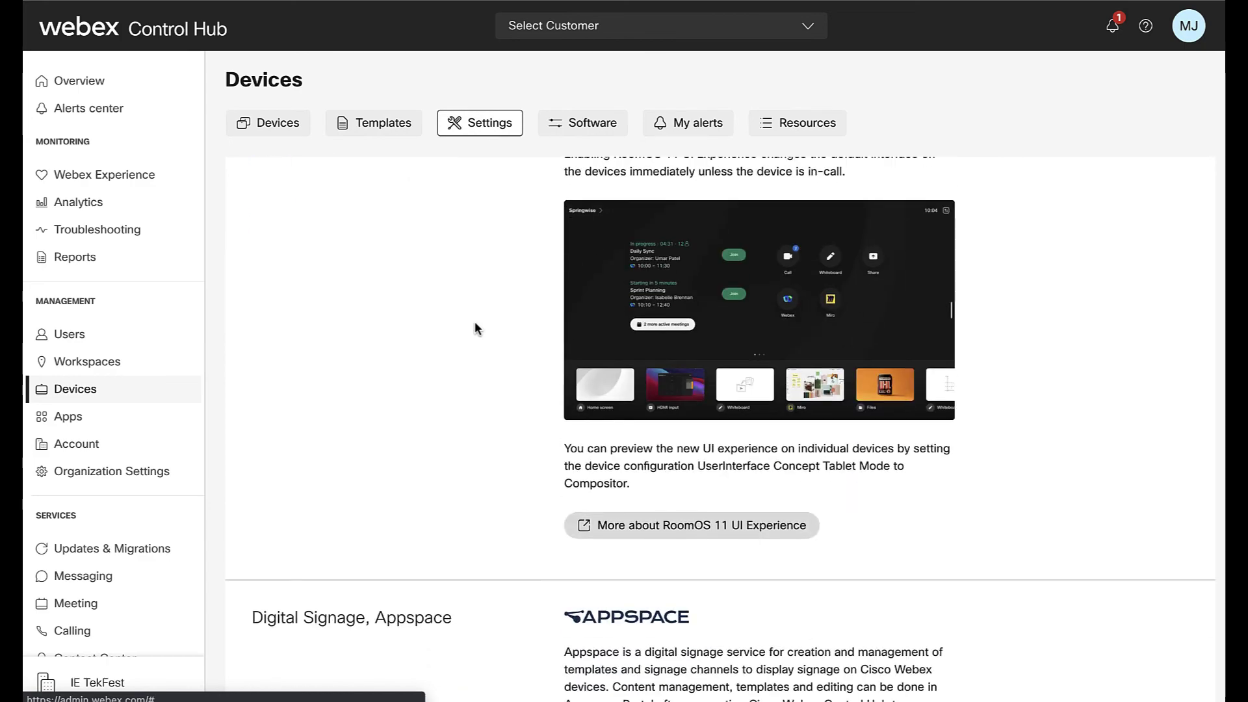
{"action": "scroll", "coordinate": [475, 323], "scroll_direction": "down", "scroll_amount": 12}
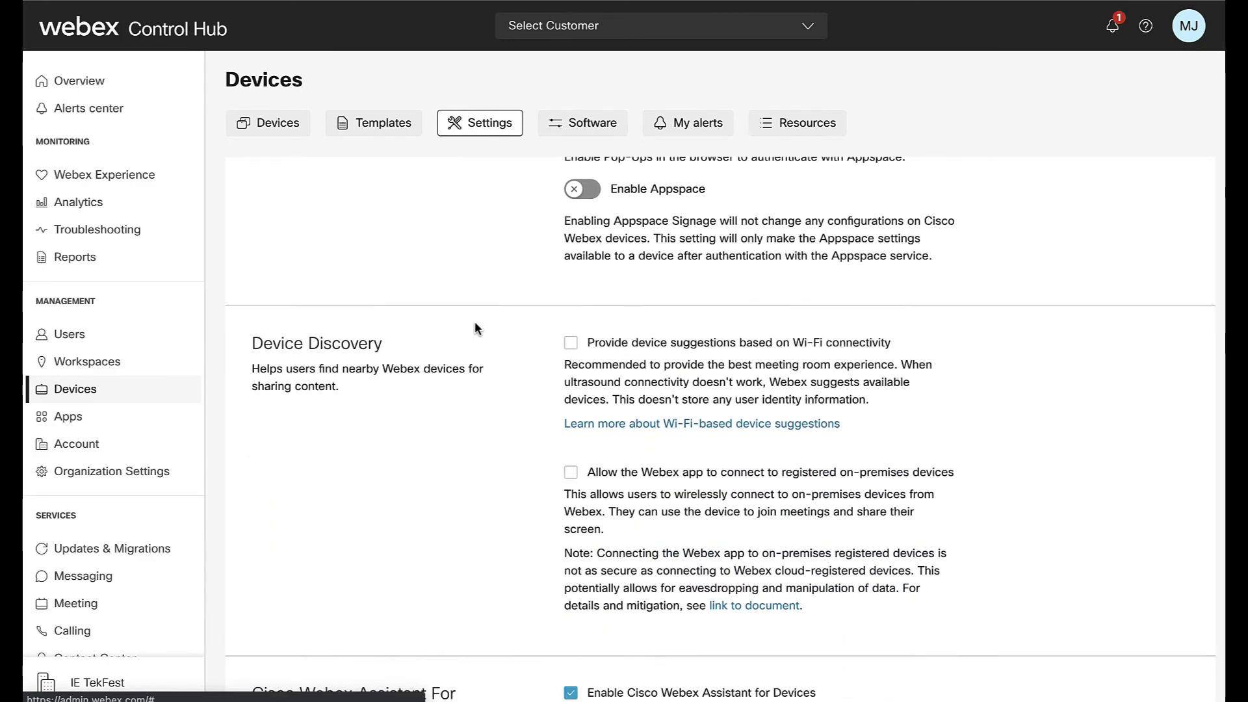
{"action": "scroll", "coordinate": [474, 327], "scroll_direction": "down", "scroll_amount": 12}
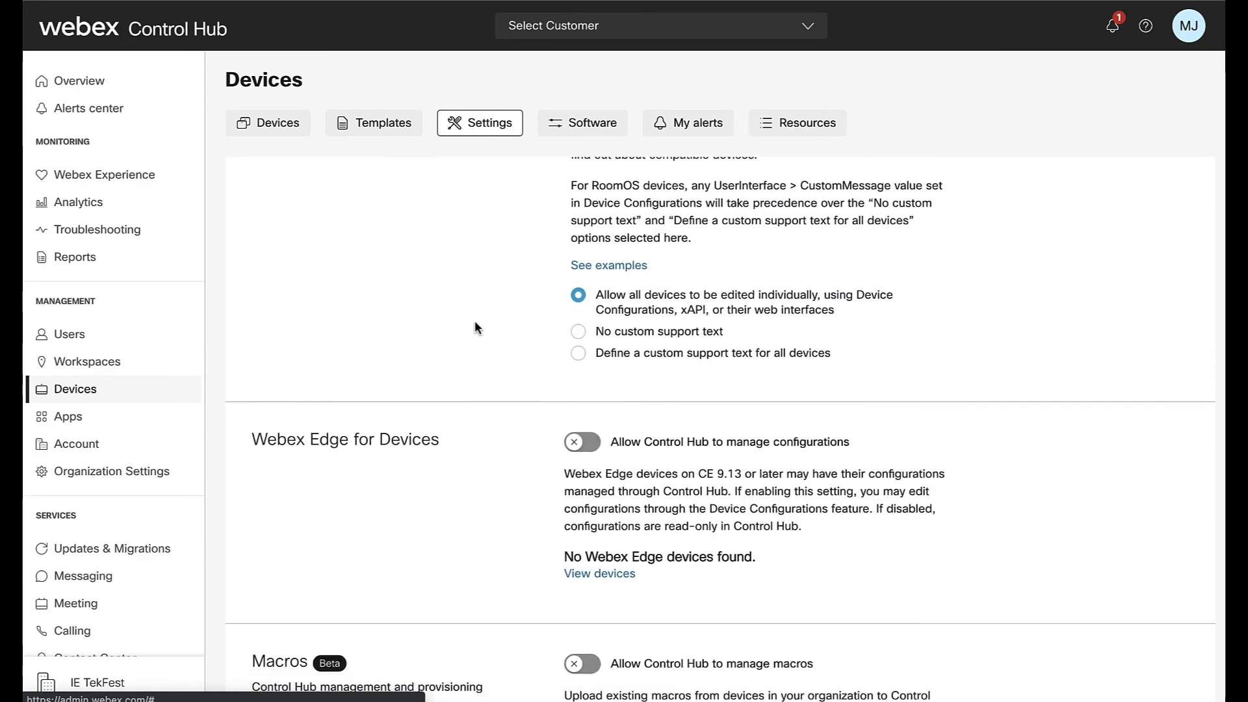
{"action": "scroll", "coordinate": [475, 321], "scroll_direction": "down", "scroll_amount": 1}
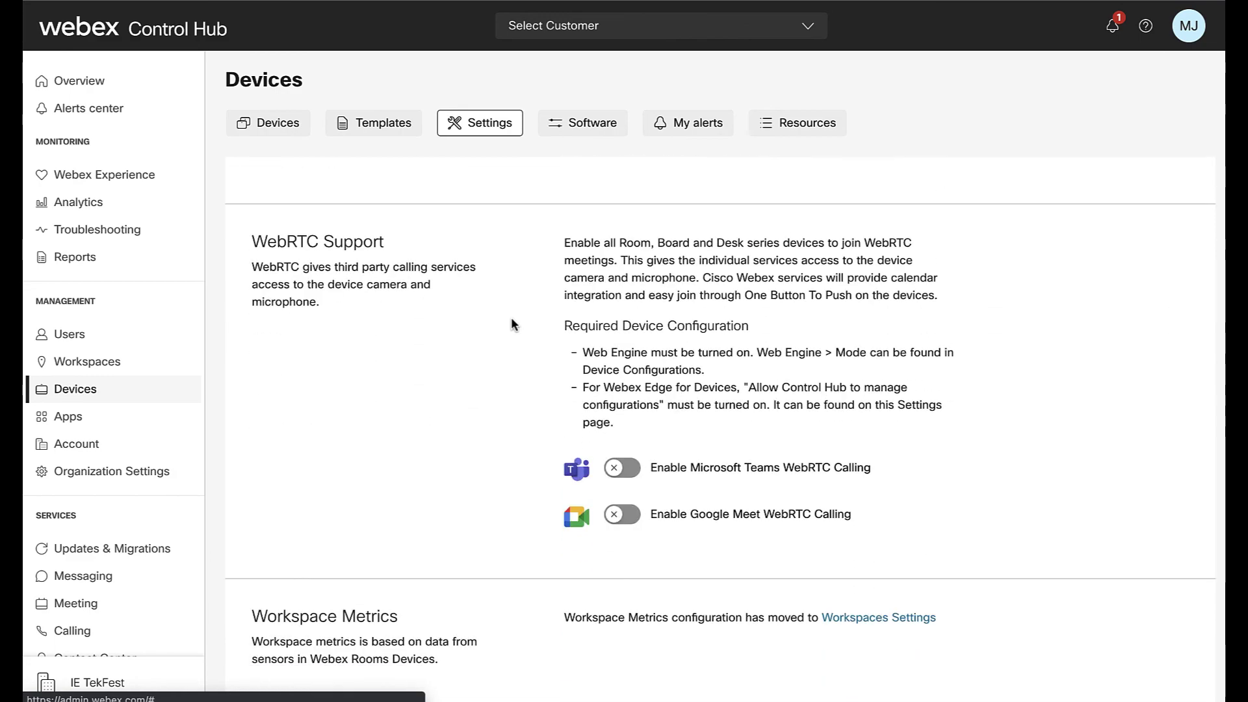
- Review the Software upgrade overview and its Management options, set to Cisco Automatic Software Upgrade
{"action": "left_click", "coordinate": [588, 128]}
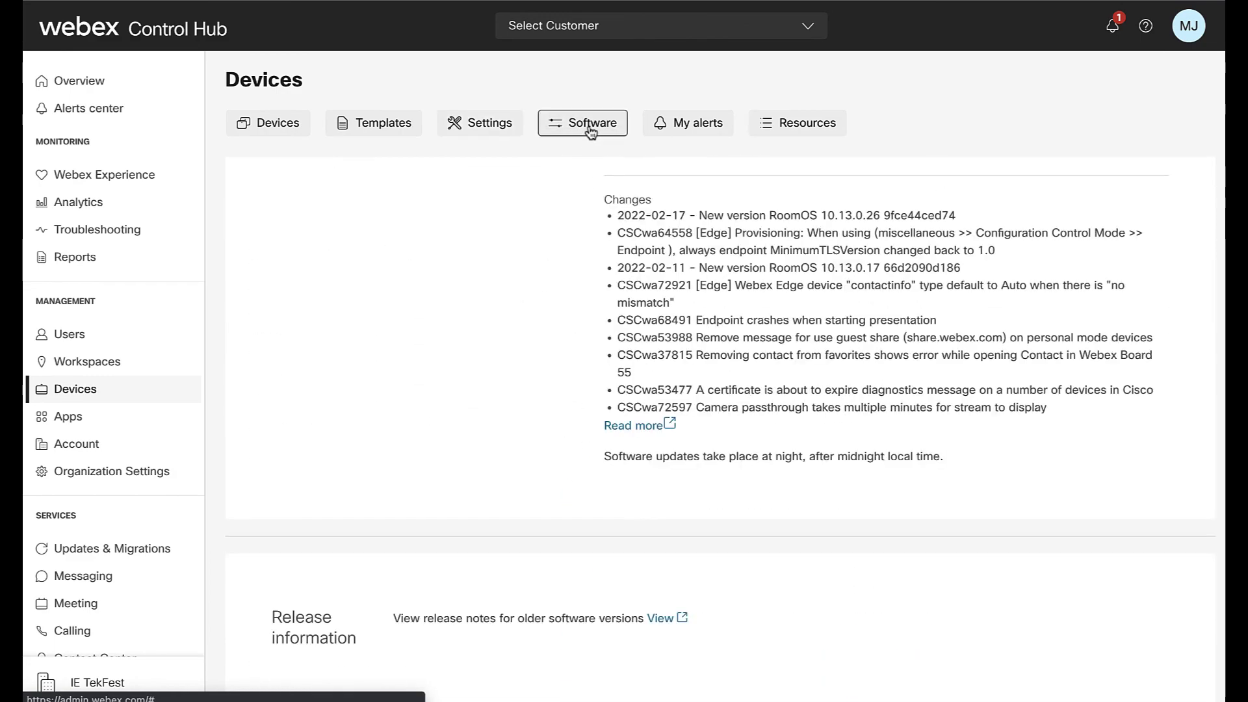
{"action": "scroll", "coordinate": [550, 269], "scroll_direction": "up", "scroll_amount": 8}
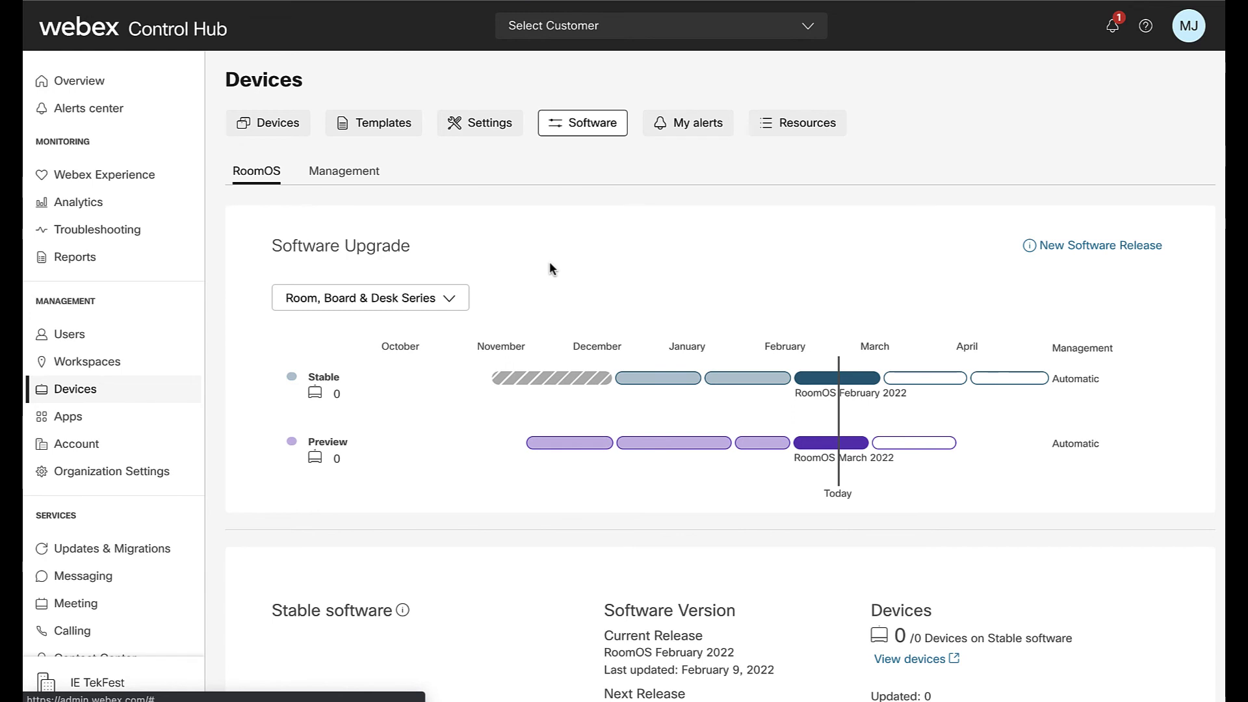
{"action": "scroll", "coordinate": [550, 269], "scroll_direction": "down", "scroll_amount": 5}
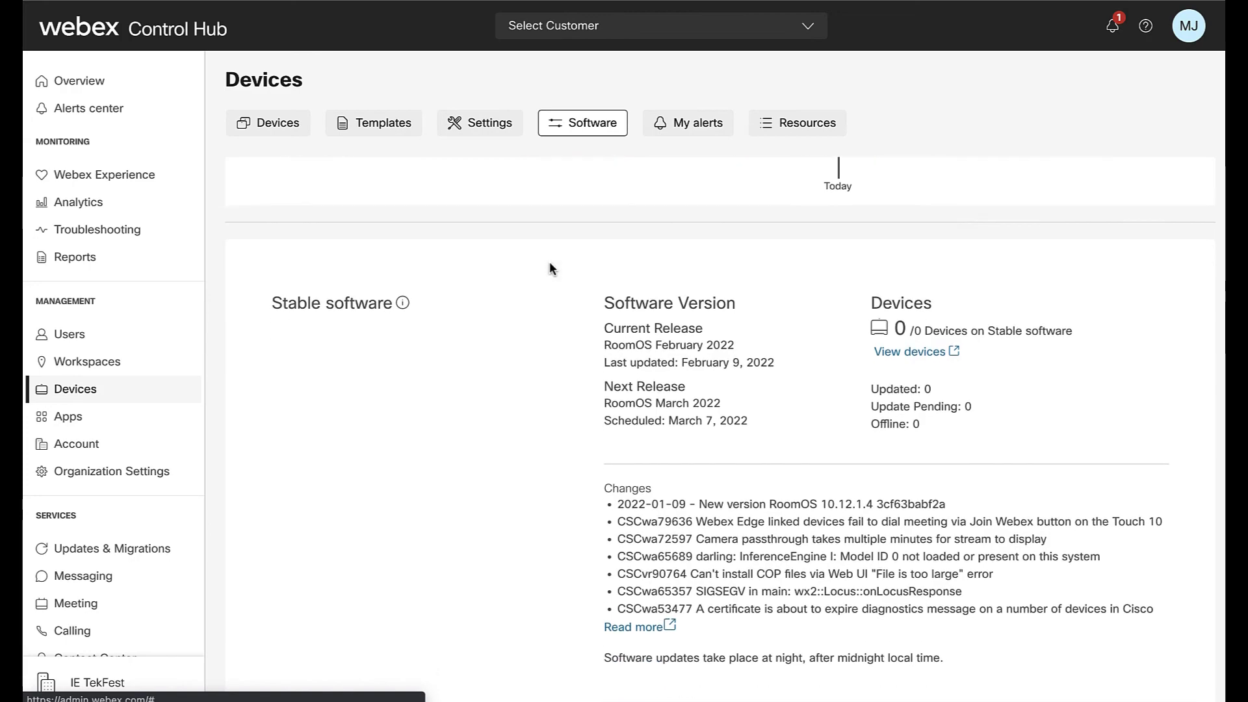
{"action": "scroll", "coordinate": [549, 269], "scroll_direction": "down", "scroll_amount": 11}
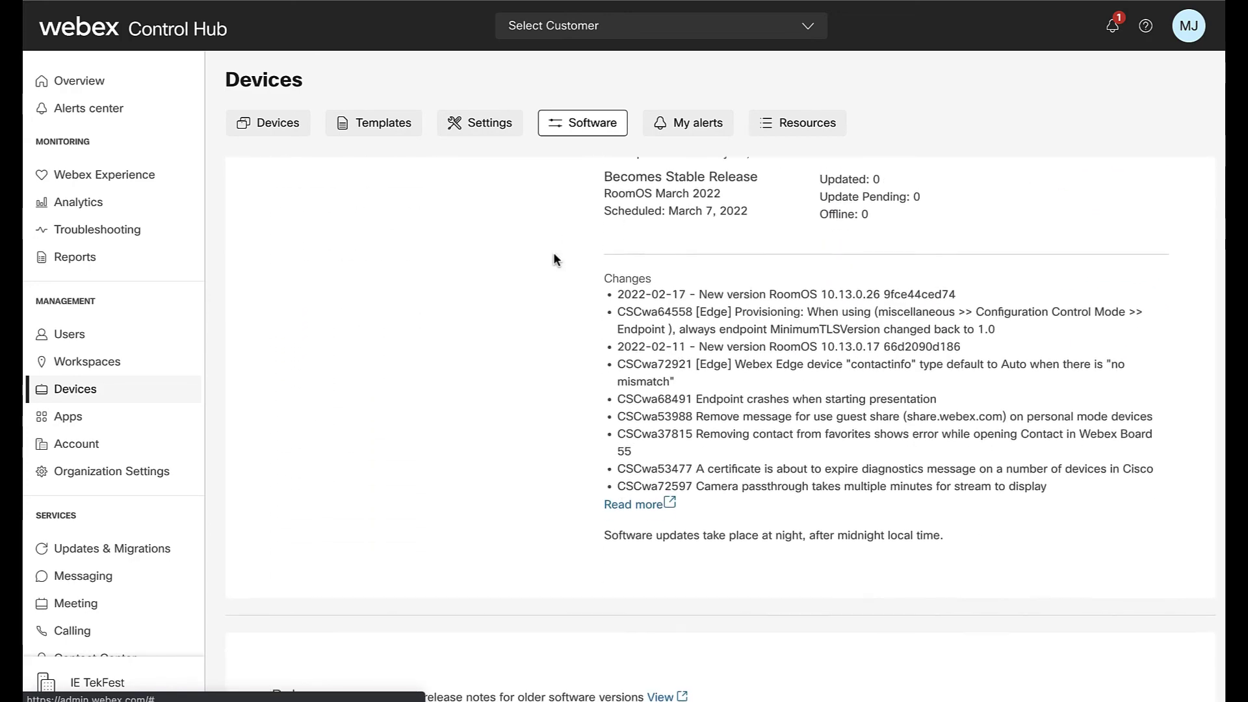
{"action": "scroll", "coordinate": [552, 259], "scroll_direction": "down", "scroll_amount": 1}
{"action": "scroll", "coordinate": [552, 258], "scroll_direction": "up", "scroll_amount": 15}
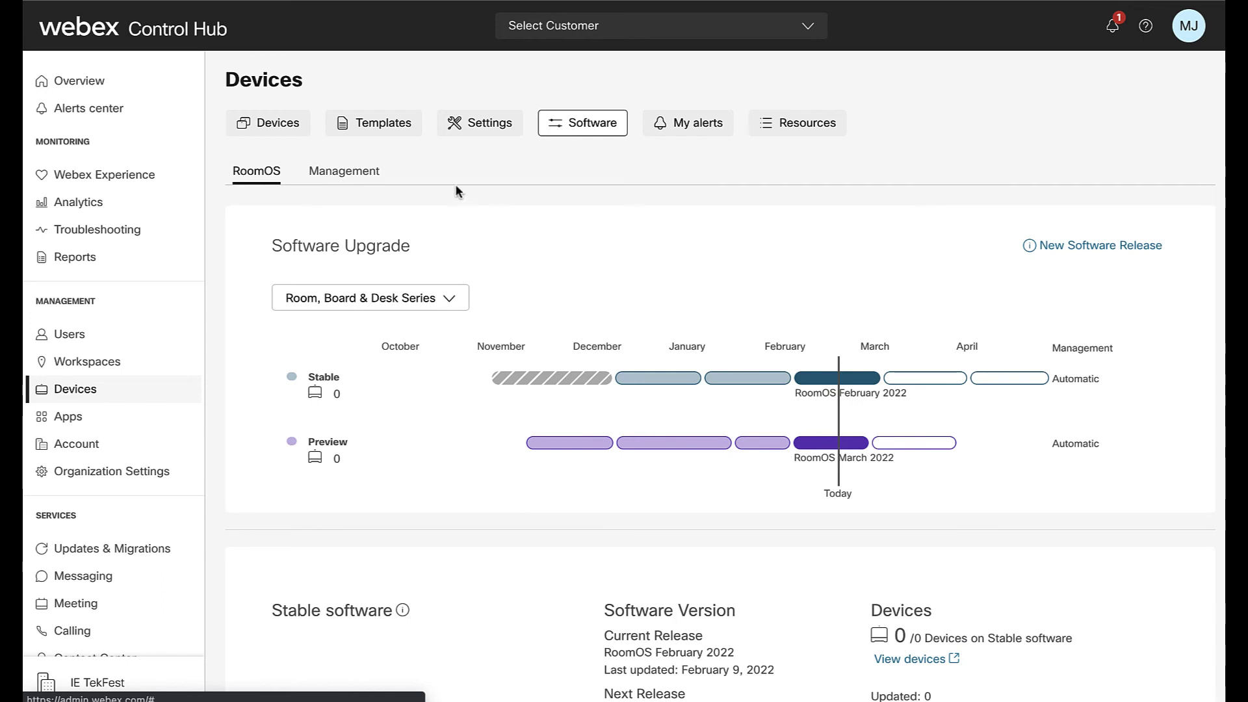
{"action": "left_click", "coordinate": [373, 177]}
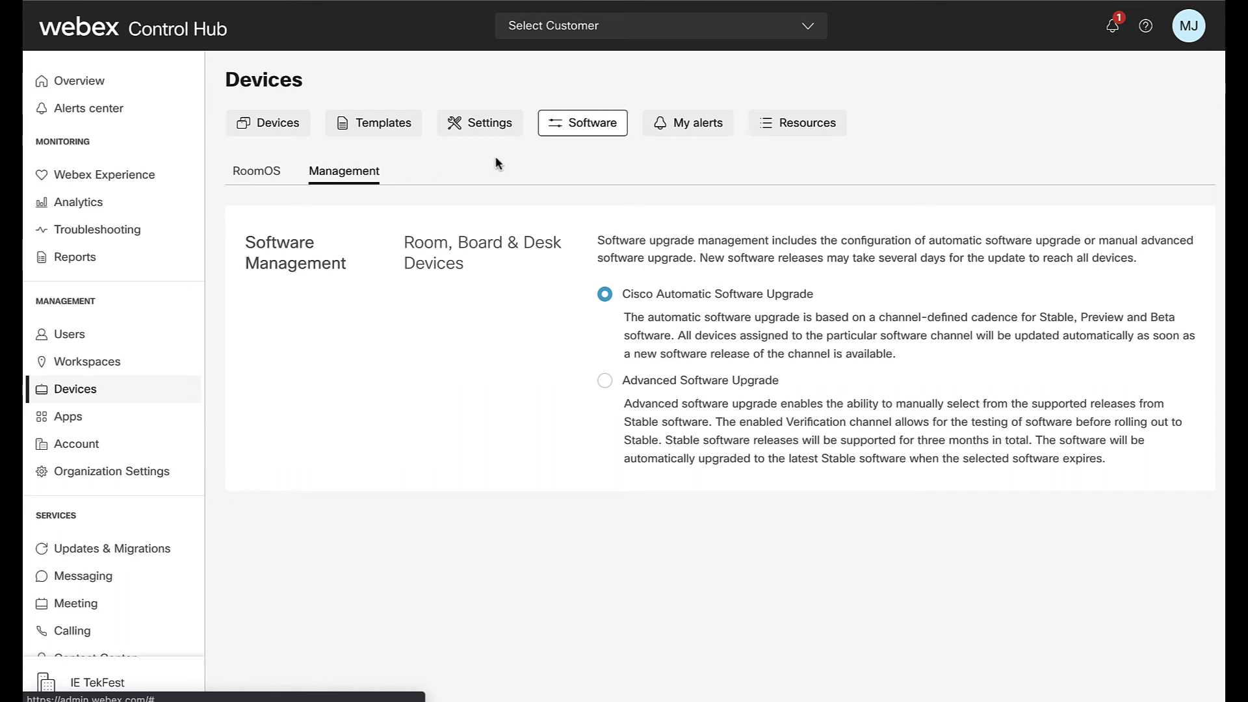
- Look over device Alerts and the Resources Knowledge Base, Tools and Links cards
{"action": "left_click", "coordinate": [686, 128]}
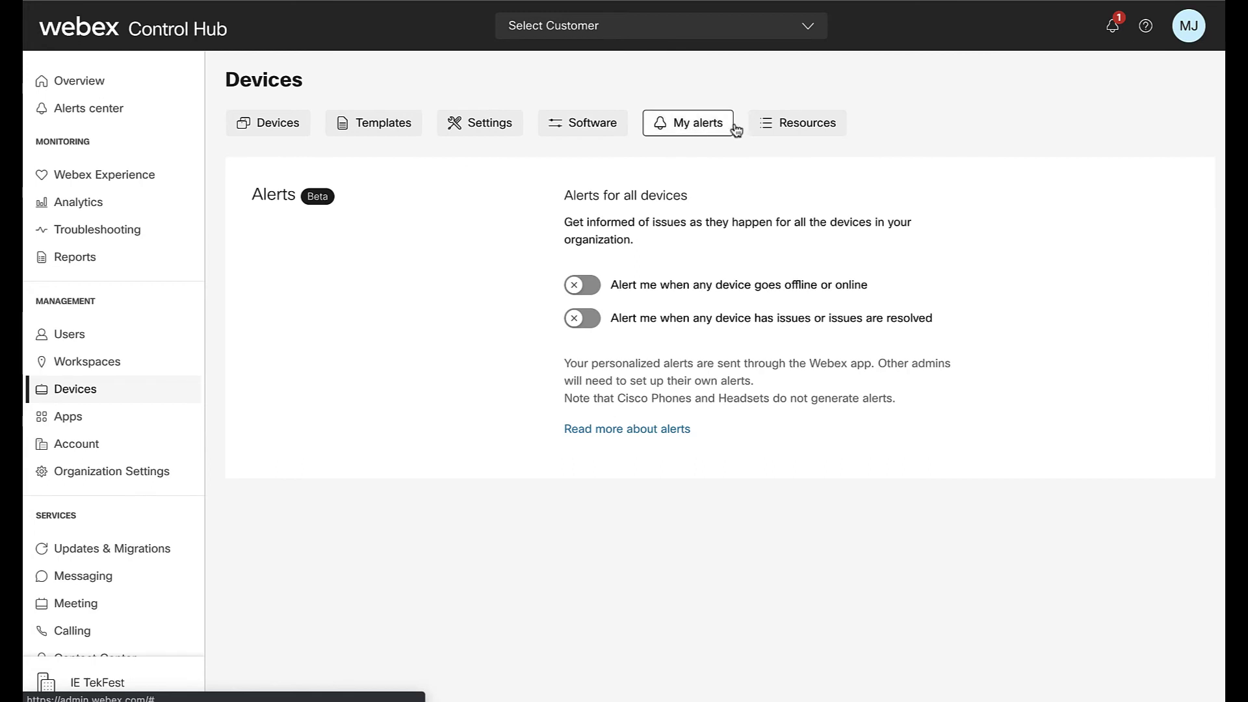
{"action": "left_click", "coordinate": [821, 129]}
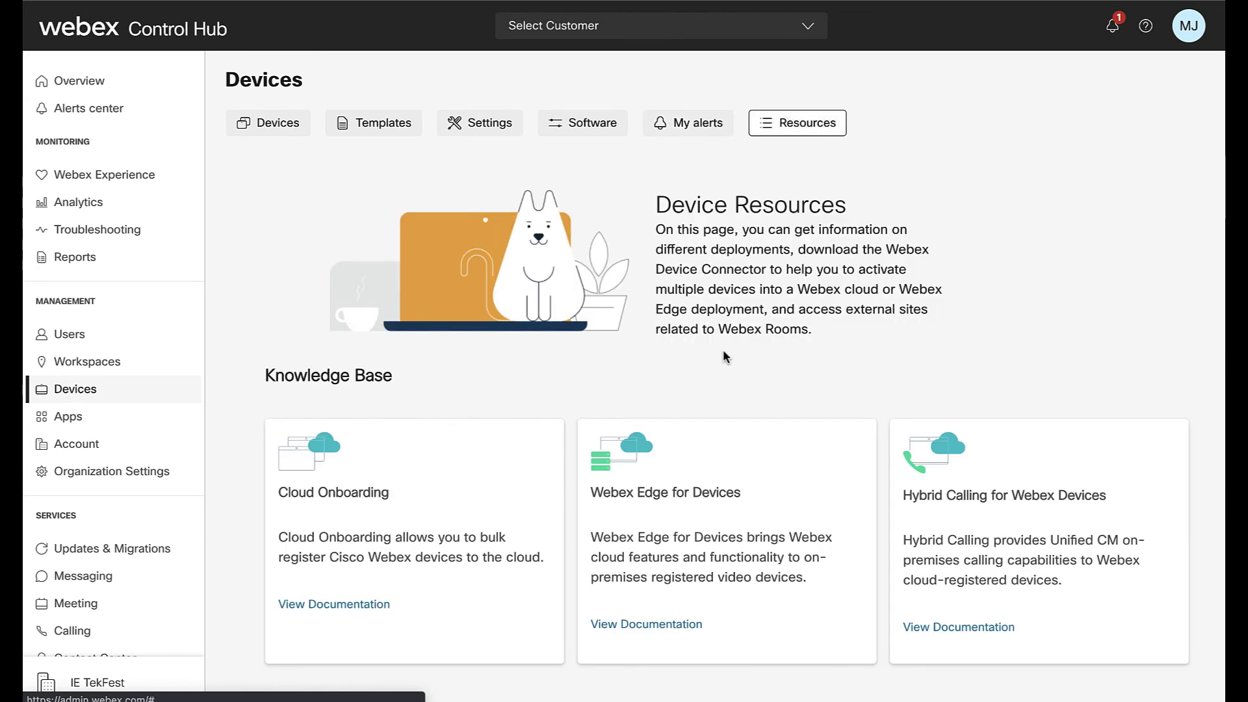
{"action": "scroll", "coordinate": [723, 351], "scroll_direction": "down", "scroll_amount": 5}
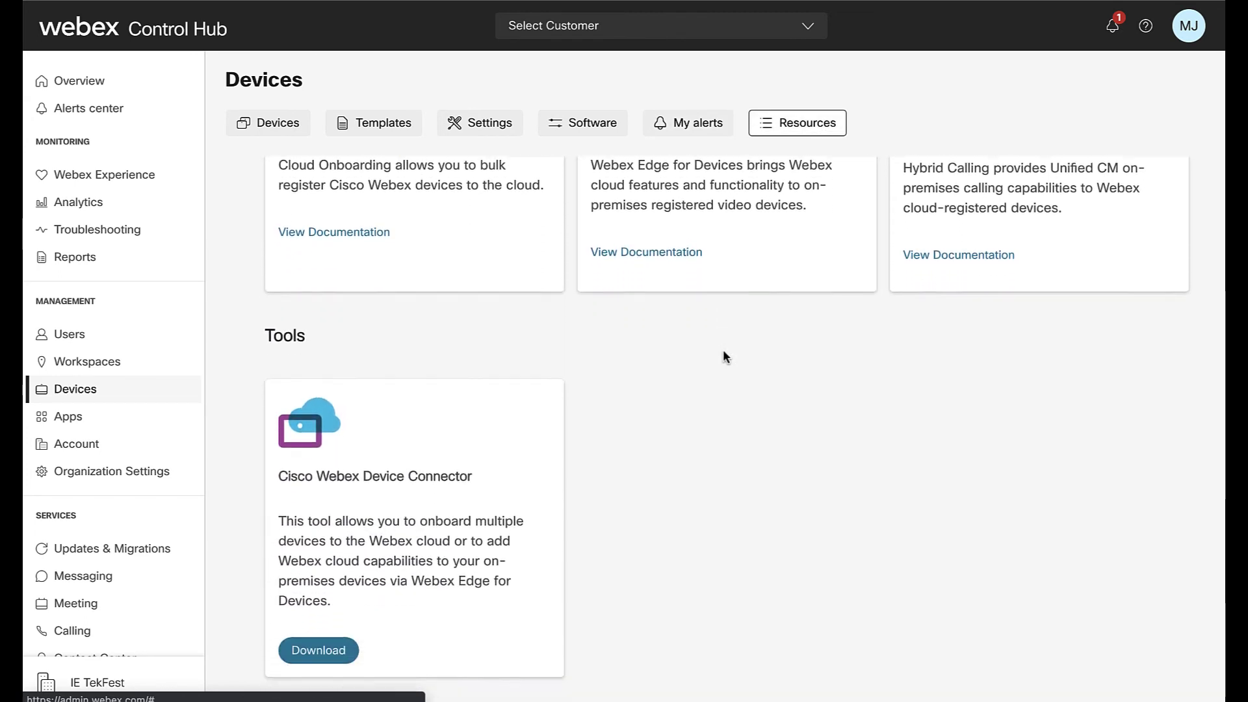
{"action": "scroll", "coordinate": [723, 352], "scroll_direction": "down", "scroll_amount": 7}
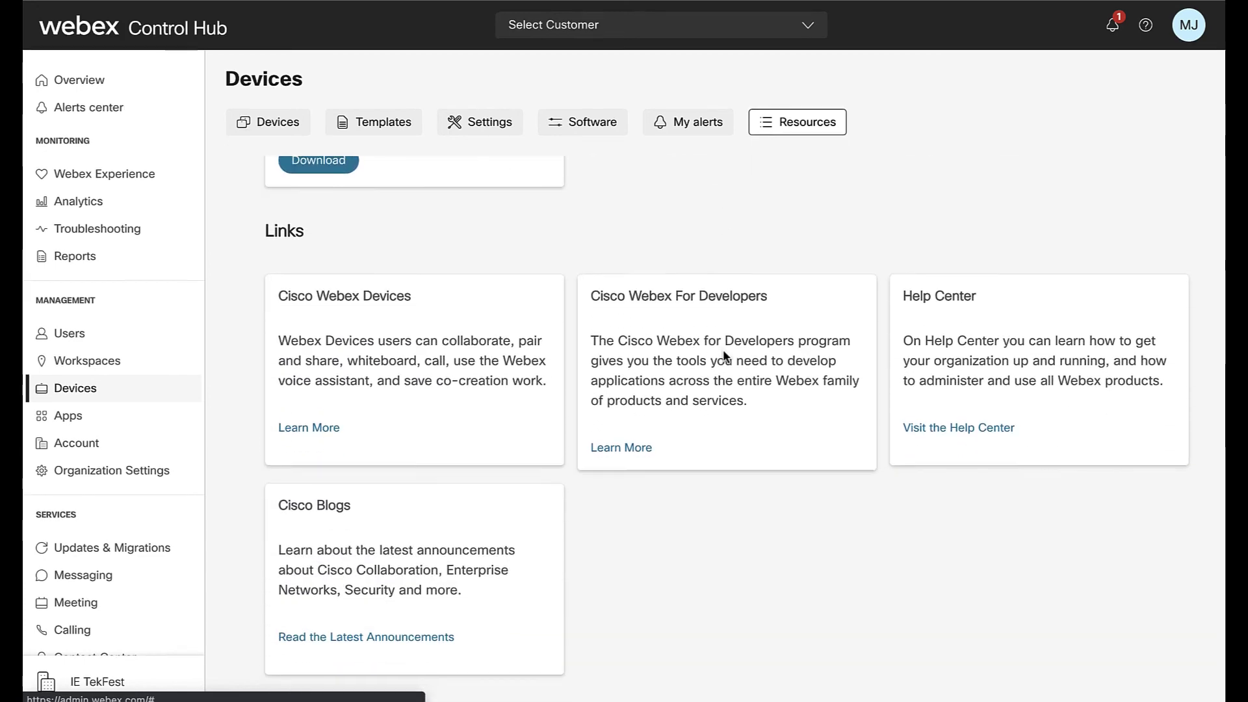
{"action": "scroll", "coordinate": [723, 354], "scroll_direction": "up", "scroll_amount": 10}
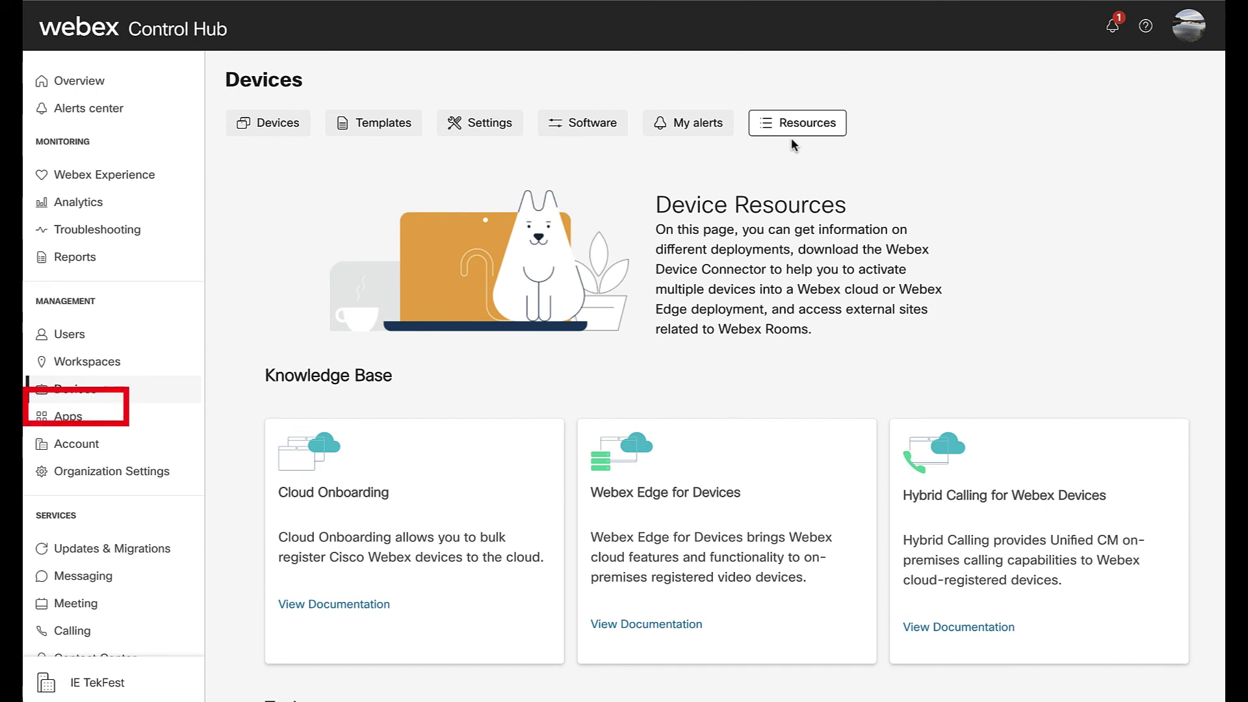
{"action": "left_click", "coordinate": [109, 428]}
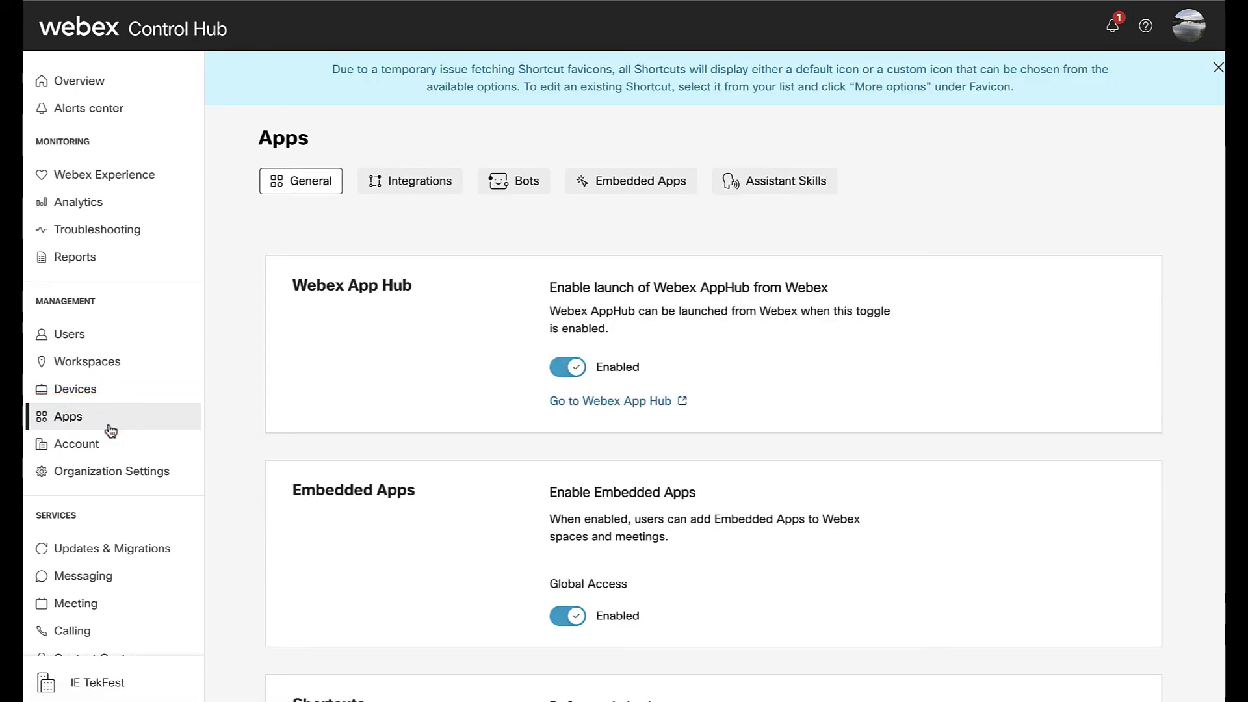
- Browse the Apps General, Integrations, Bots, Embedded Apps and Assistant Skills tabs
{"action": "scroll", "coordinate": [741, 433], "scroll_direction": "down", "scroll_amount": 2}
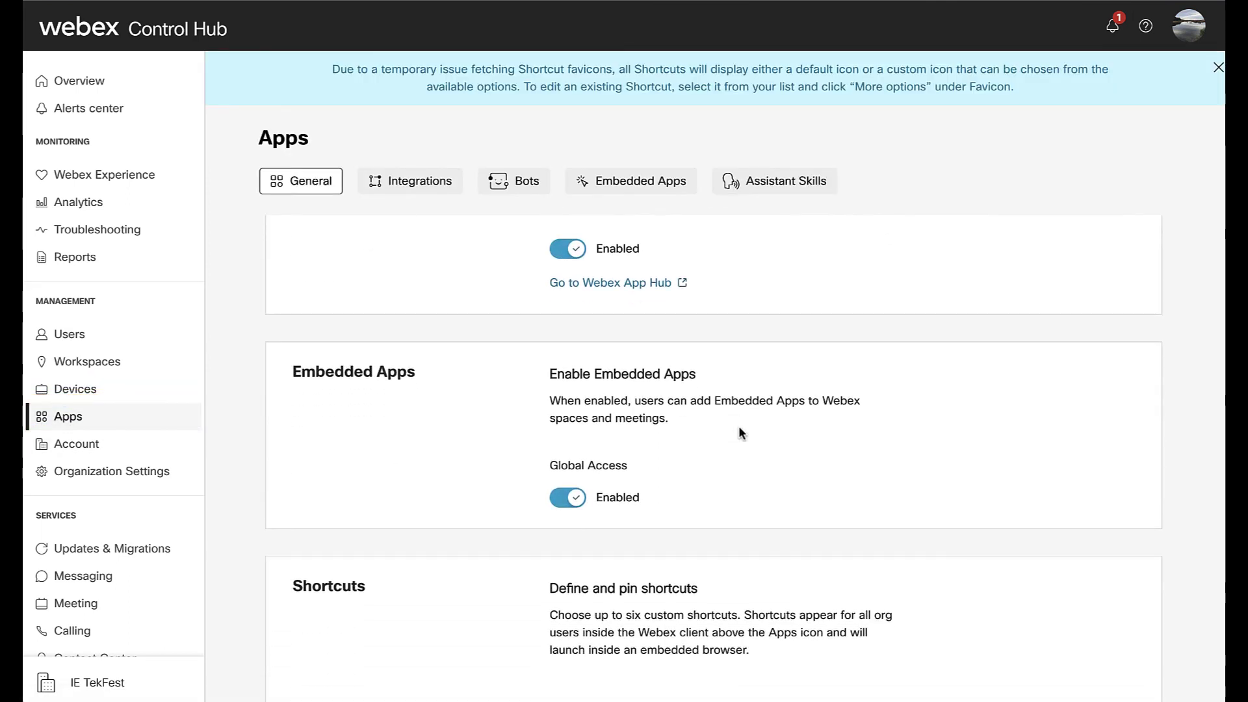
{"action": "scroll", "coordinate": [741, 432], "scroll_direction": "up", "scroll_amount": 2}
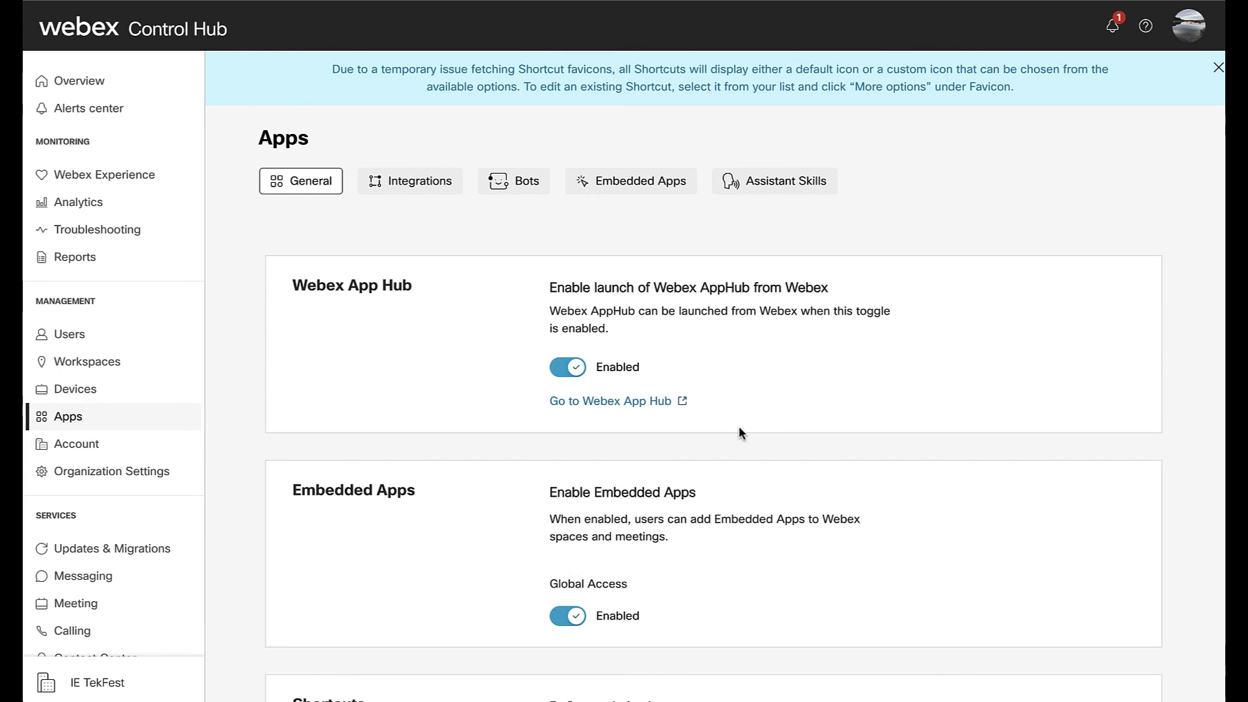
{"action": "left_click", "coordinate": [416, 186]}
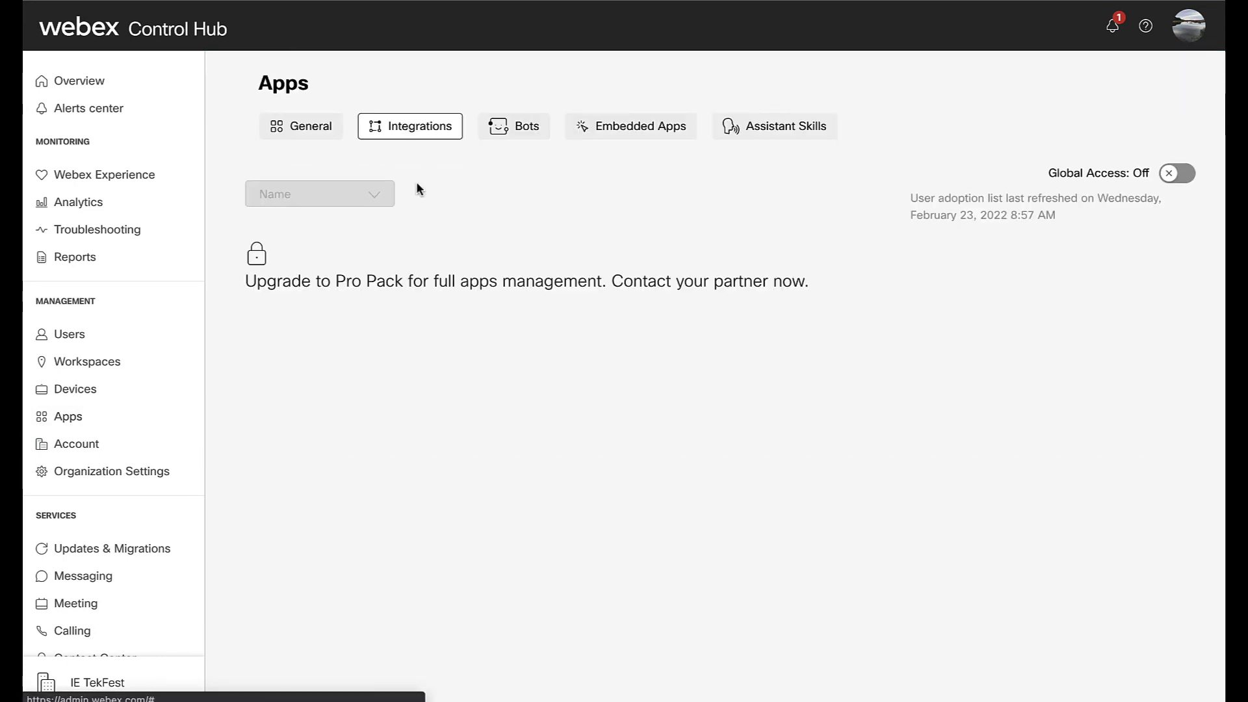
{"action": "left_click", "coordinate": [523, 130]}
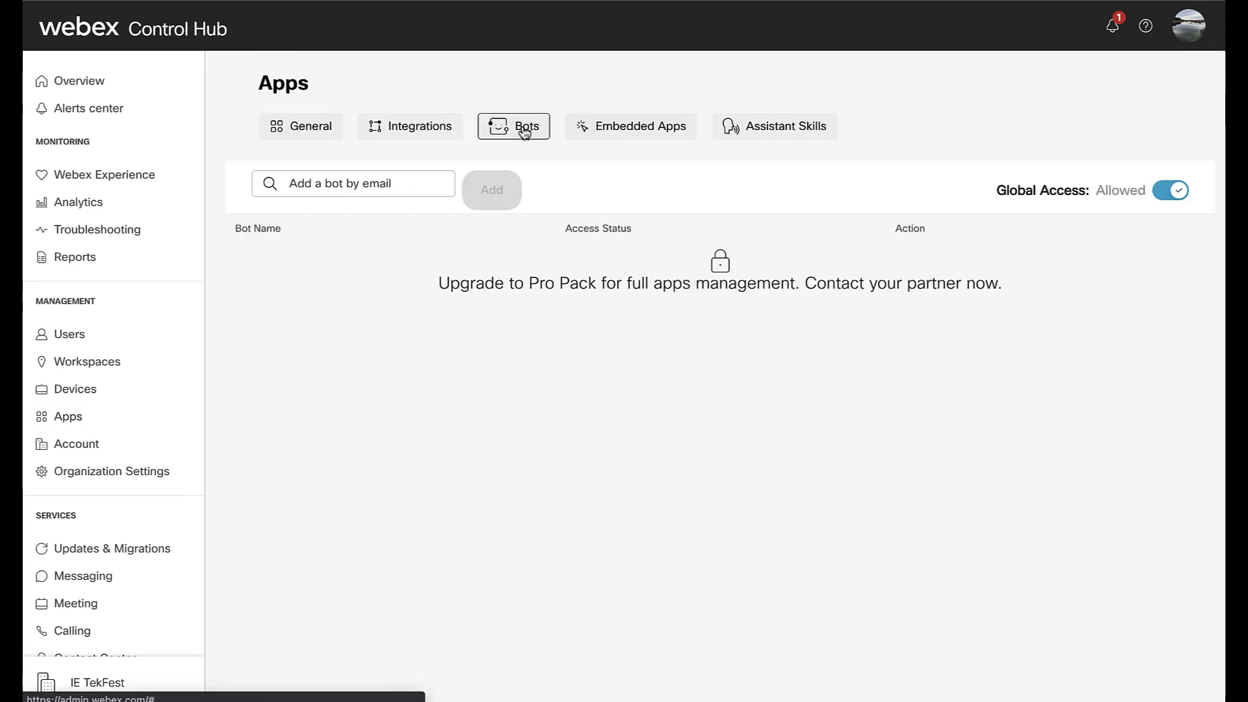
{"action": "left_click", "coordinate": [625, 130]}
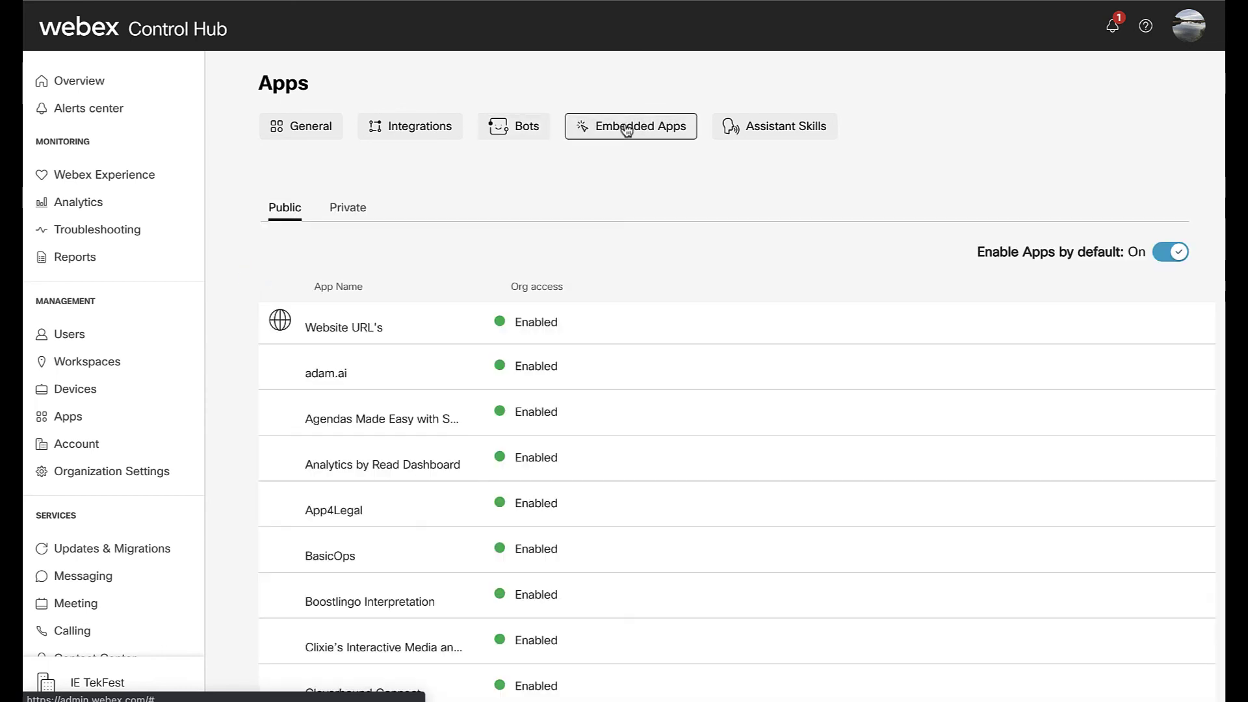
{"action": "left_click", "coordinate": [764, 129]}
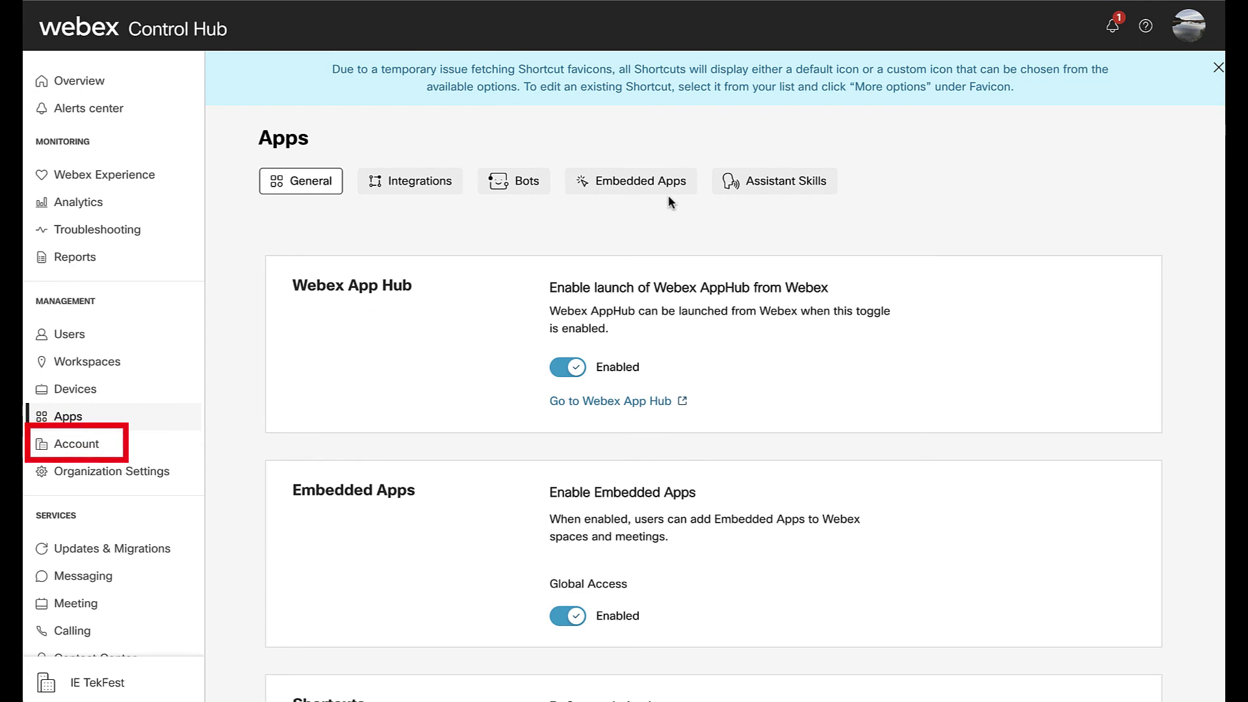
- View company information and the subscription License Summary, then open Organization Settings
{"action": "left_click", "coordinate": [165, 443]}
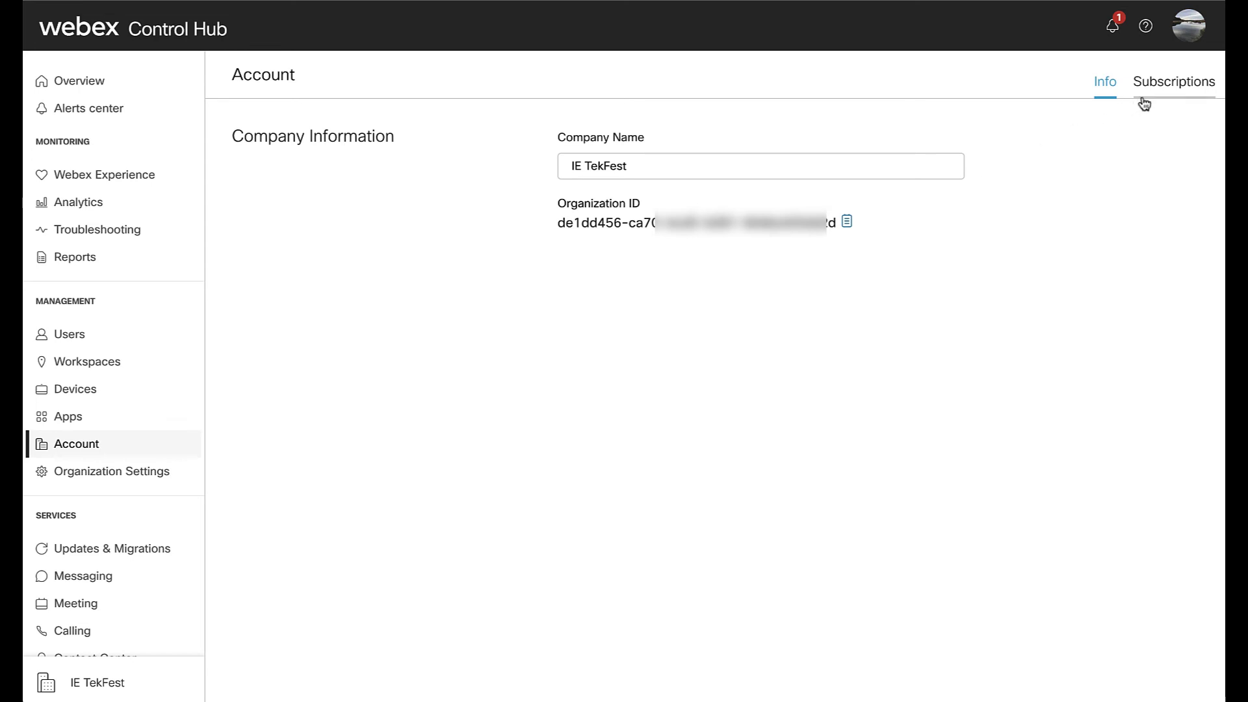
{"action": "left_click", "coordinate": [1163, 88]}
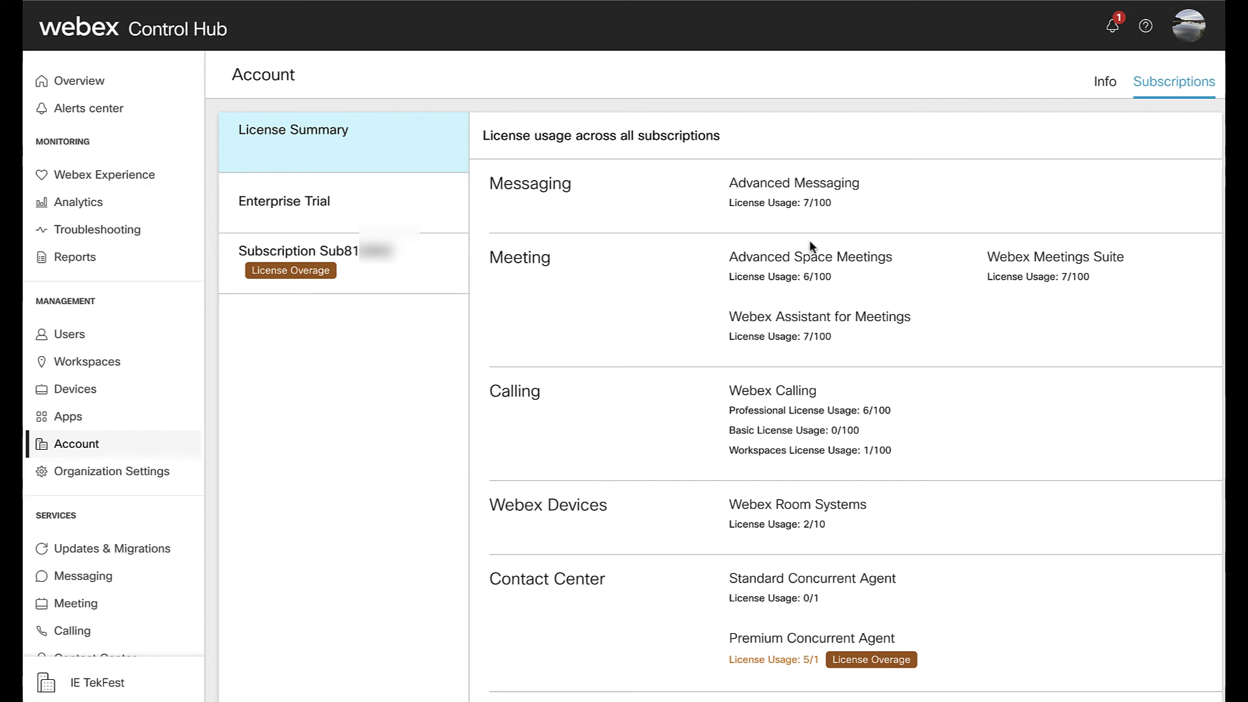
{"action": "scroll", "coordinate": [809, 247], "scroll_direction": "down", "scroll_amount": 1}
{"action": "scroll", "coordinate": [811, 245], "scroll_direction": "up", "scroll_amount": 1}
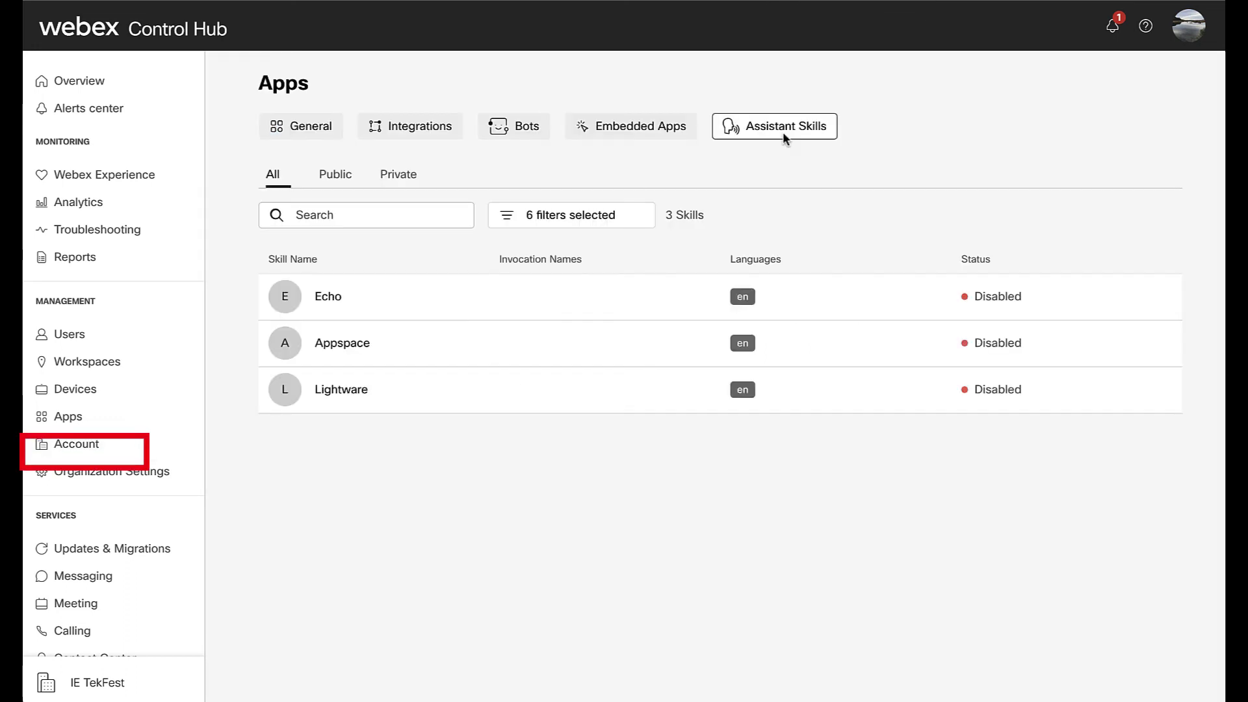
{"action": "left_click", "coordinate": [157, 474]}
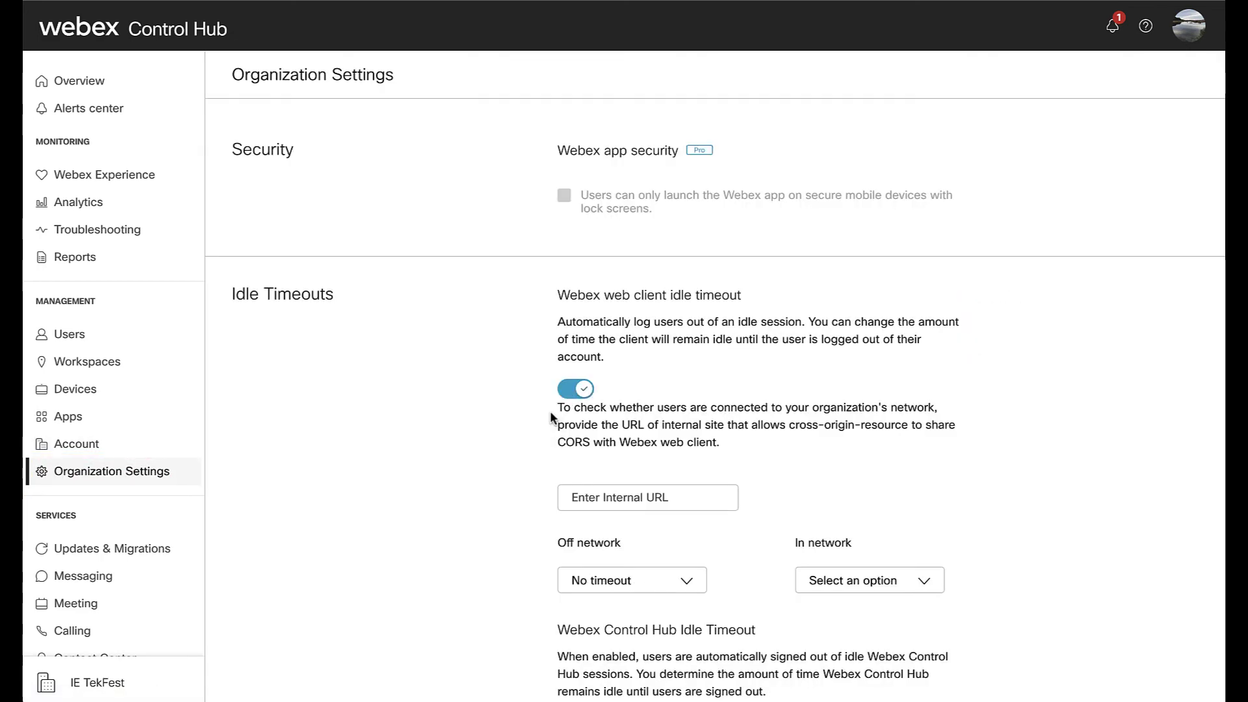
- Scroll through Organization Settings from Security down to Network location
{"action": "scroll", "coordinate": [551, 415], "scroll_direction": "down", "scroll_amount": 6}
{"action": "scroll", "coordinate": [550, 416], "scroll_direction": "down", "scroll_amount": 10}
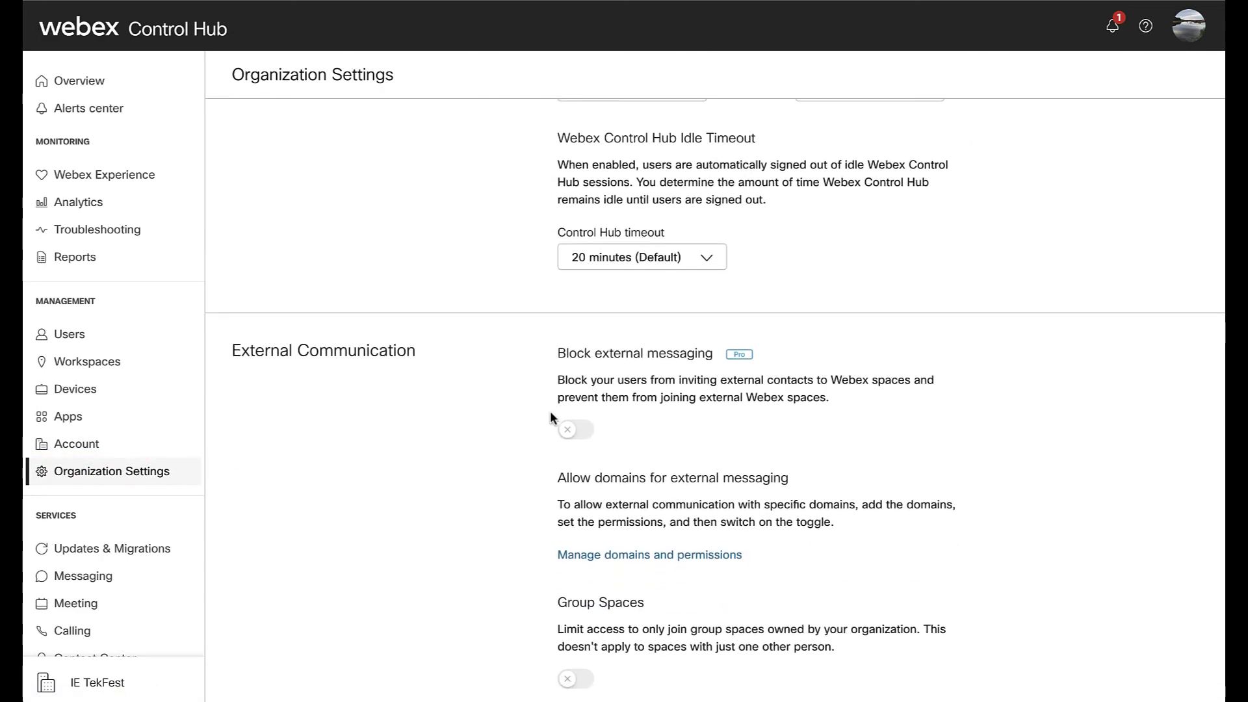
{"action": "scroll", "coordinate": [550, 416], "scroll_direction": "down", "scroll_amount": 14}
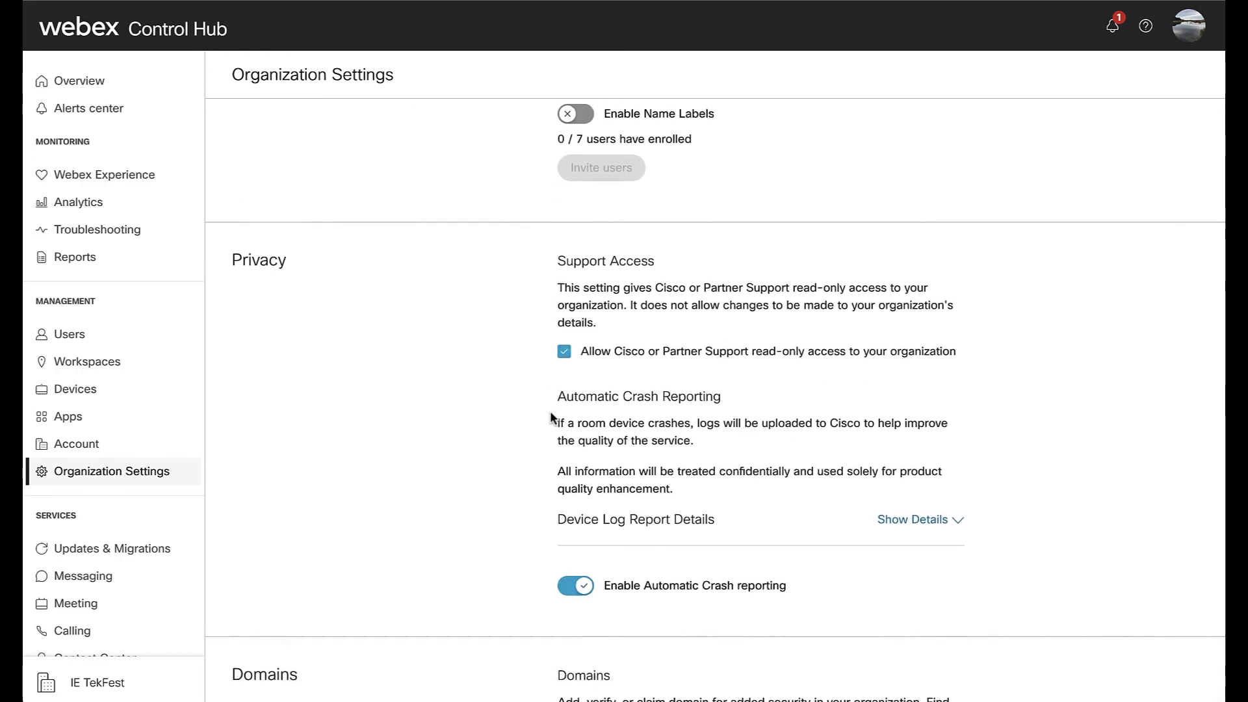
{"action": "scroll", "coordinate": [549, 416], "scroll_direction": "down", "scroll_amount": 16}
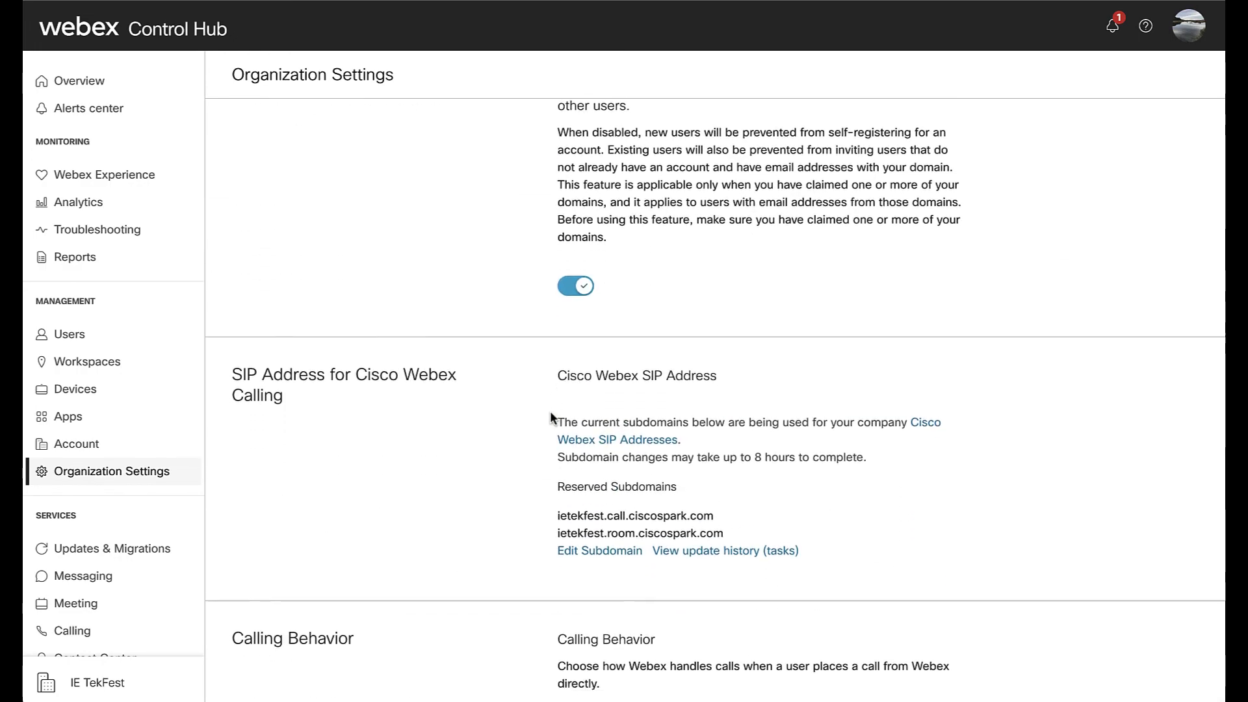
{"action": "scroll", "coordinate": [550, 411], "scroll_direction": "down", "scroll_amount": 20}
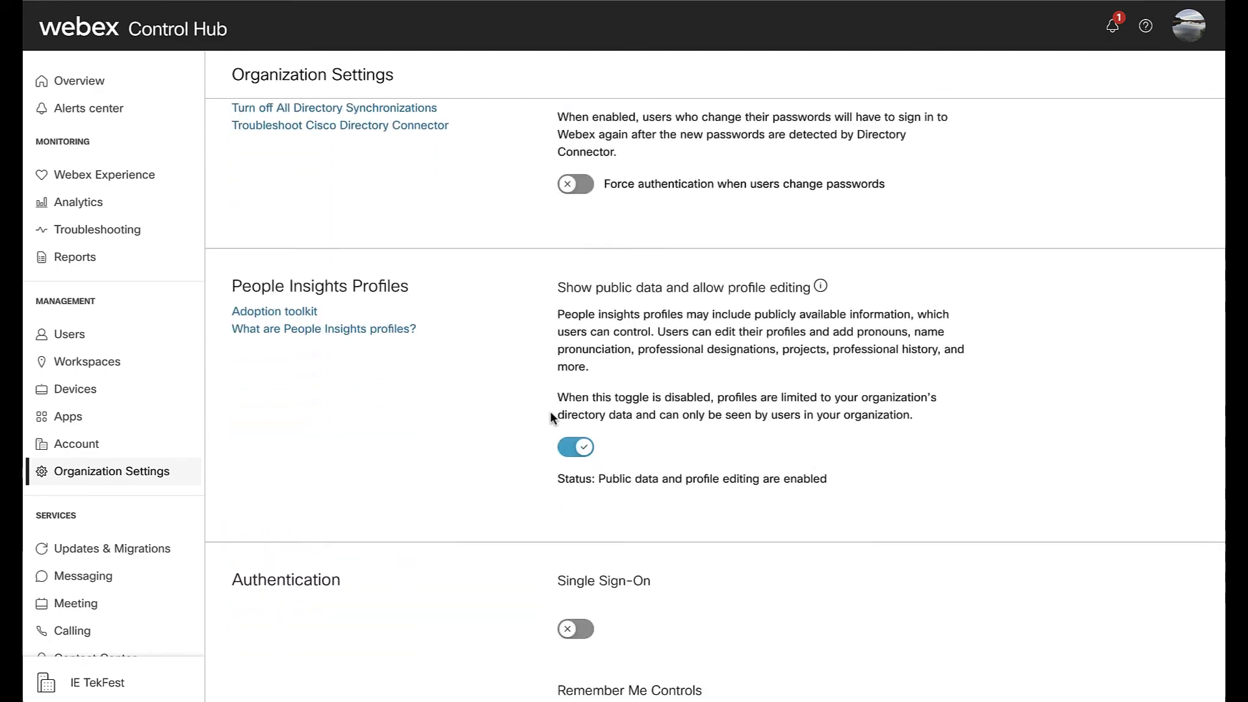
{"action": "scroll", "coordinate": [549, 411], "scroll_direction": "down", "scroll_amount": 16}
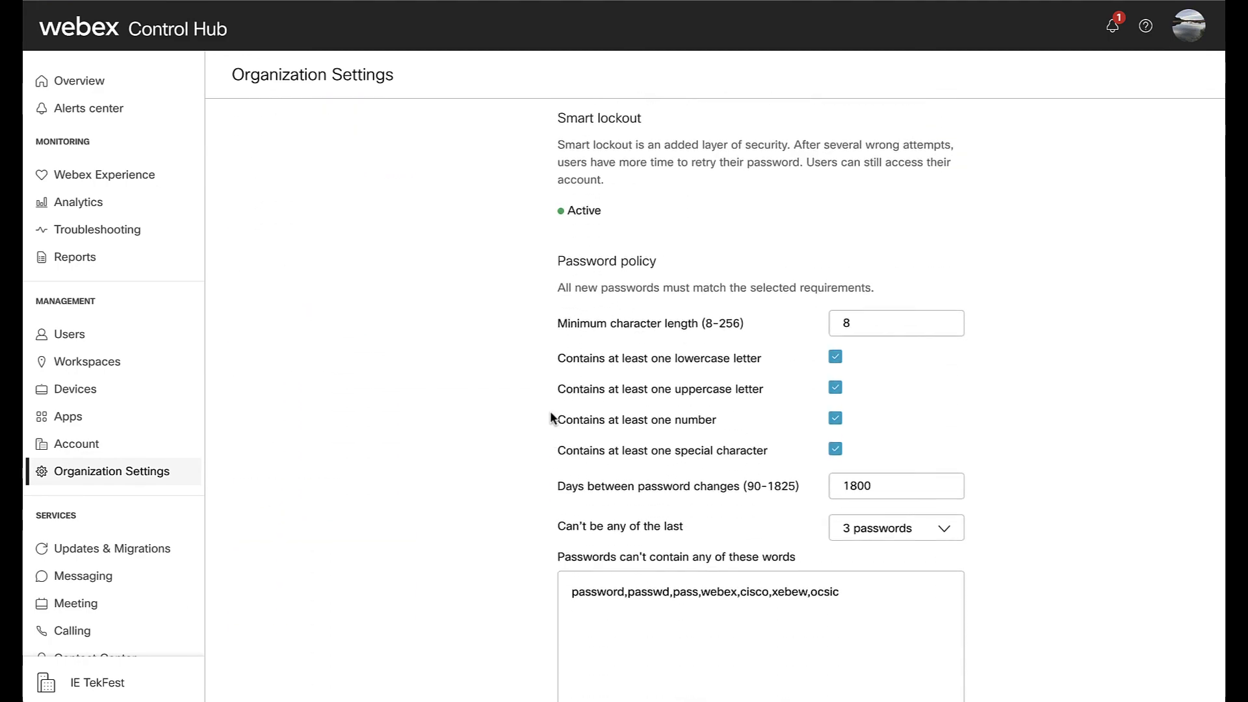
{"action": "scroll", "coordinate": [550, 415], "scroll_direction": "down", "scroll_amount": 19}
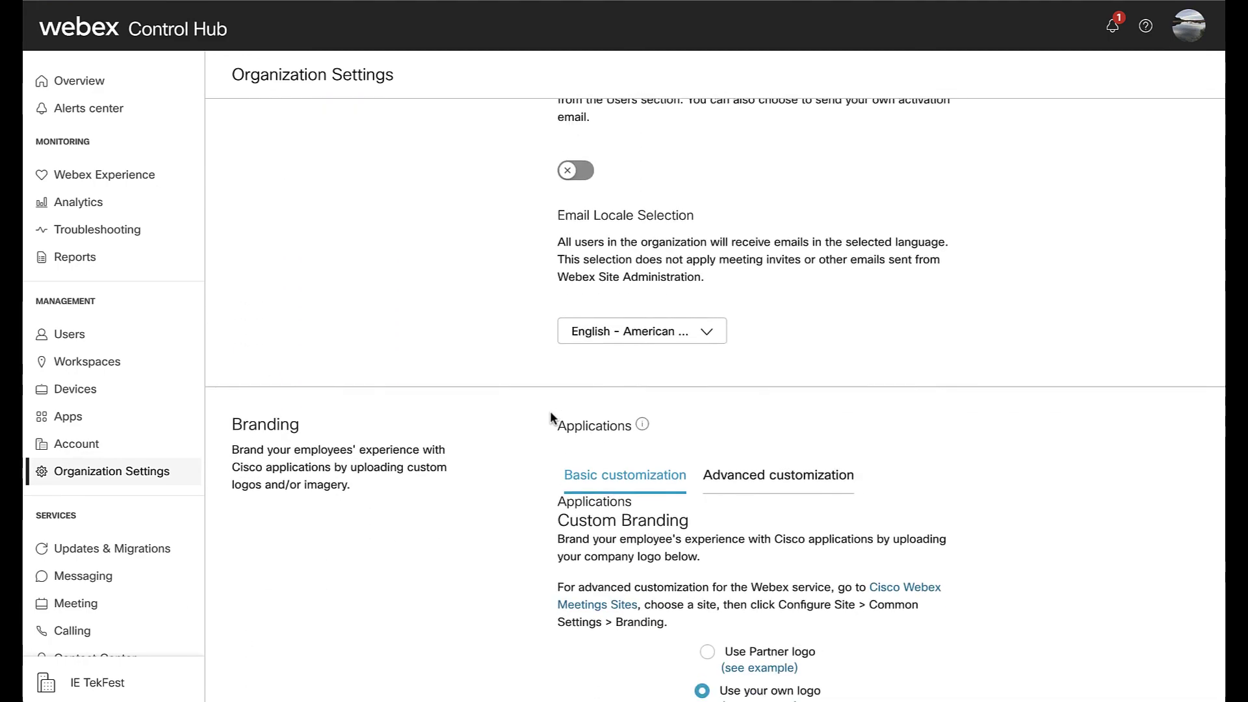
{"action": "scroll", "coordinate": [550, 416], "scroll_direction": "down", "scroll_amount": 18}
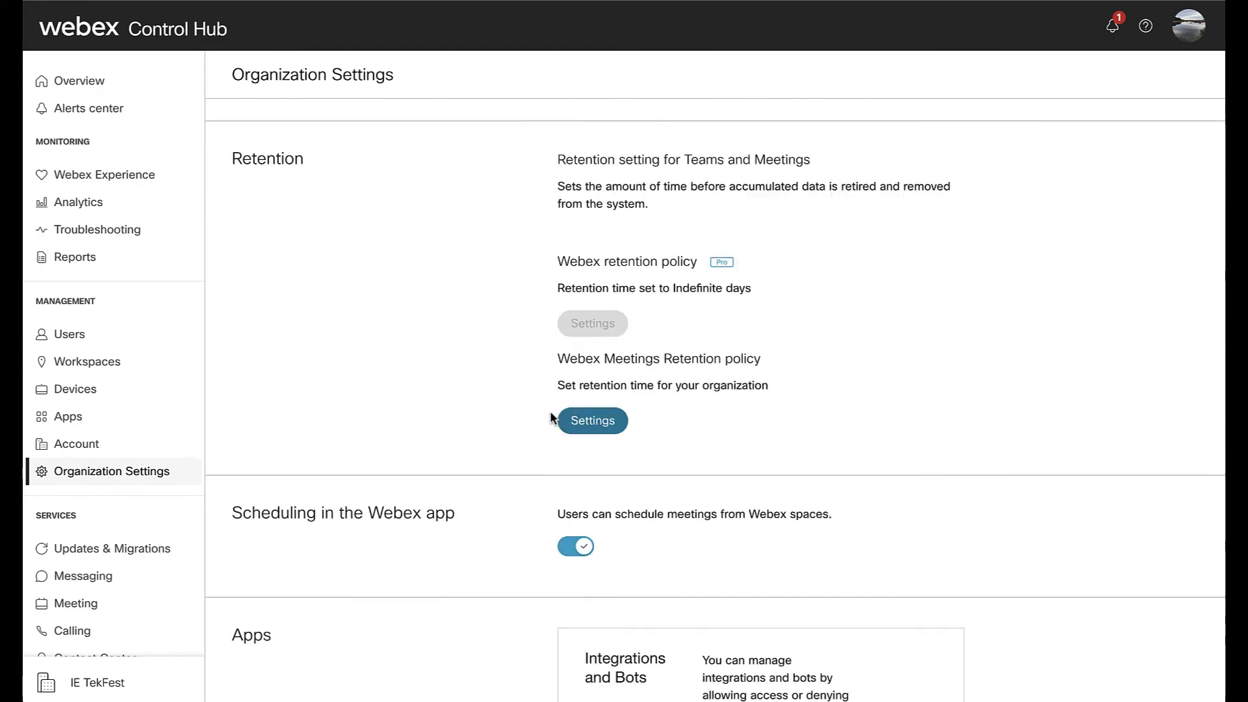
{"action": "scroll", "coordinate": [550, 417], "scroll_direction": "down", "scroll_amount": 20}
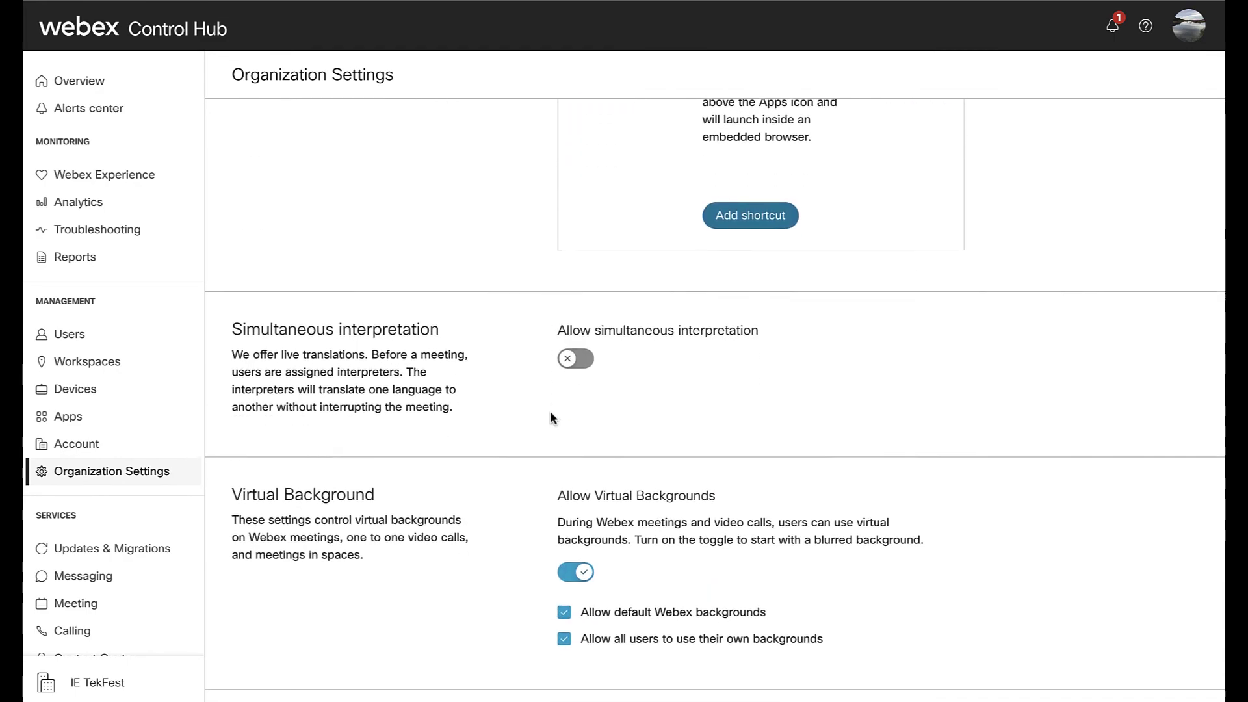
{"action": "scroll", "coordinate": [549, 411], "scroll_direction": "down", "scroll_amount": 1}
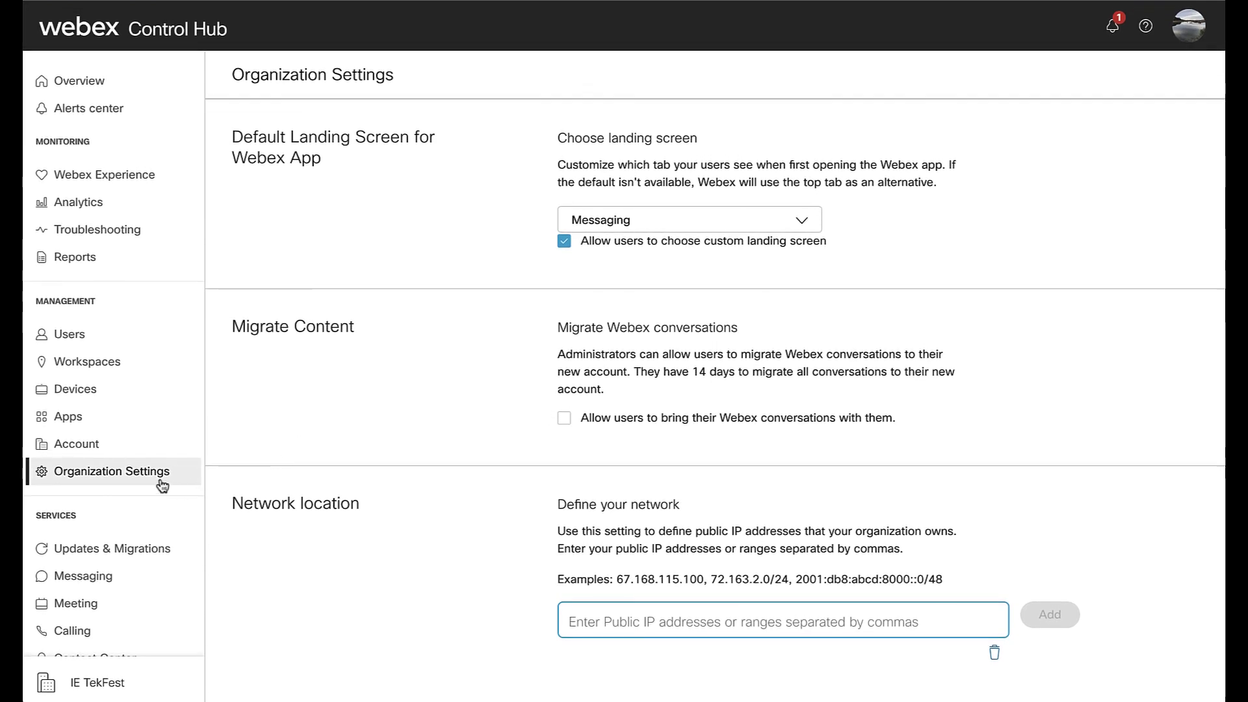
{"action": "scroll", "coordinate": [159, 481], "scroll_direction": "down", "scroll_amount": 3}
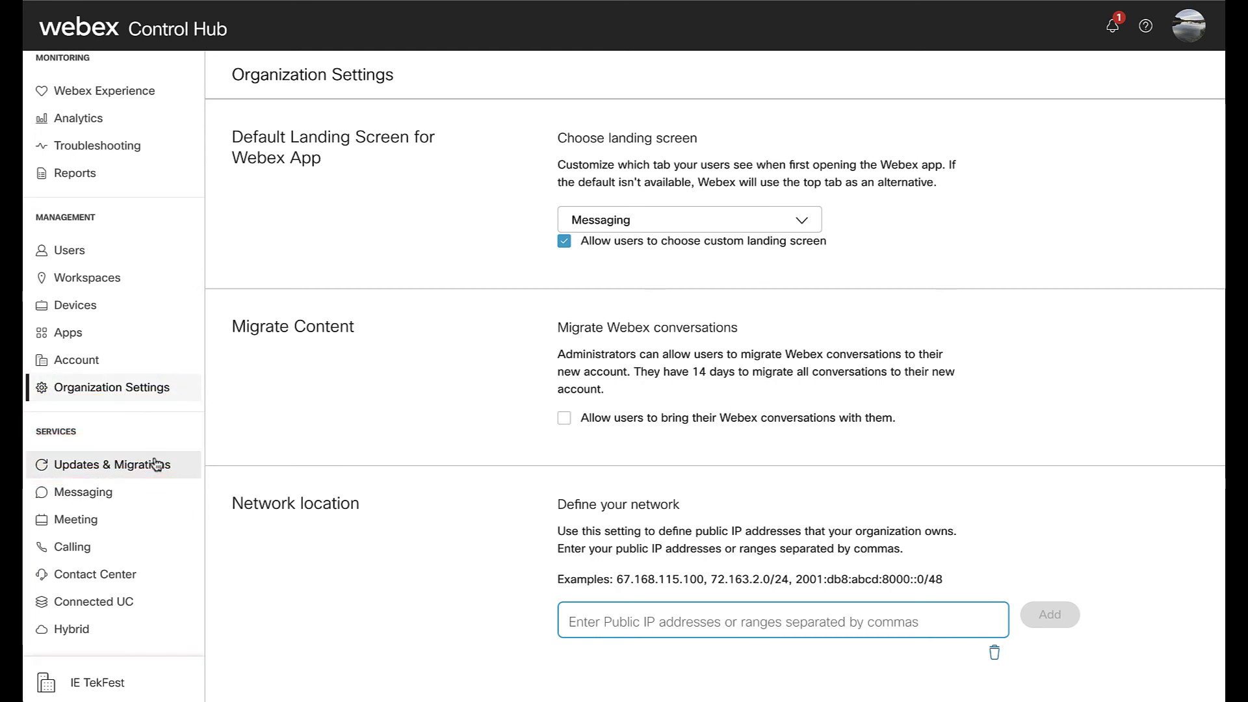
- Browse the Updates & Migrations cards for Jabber, Enterprise phone and on-prem calling migration, then go to Messaging
{"action": "left_click", "coordinate": [155, 464]}
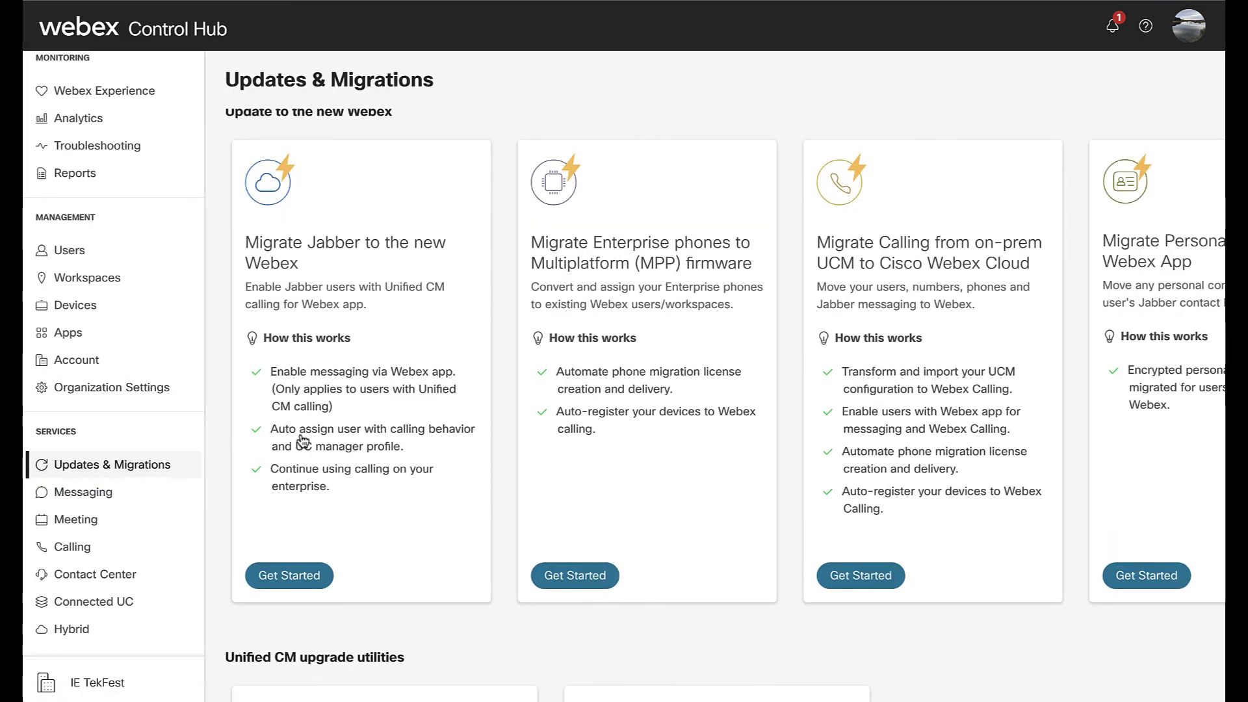
{"action": "scroll", "coordinate": [302, 441], "scroll_direction": "down", "scroll_amount": 3}
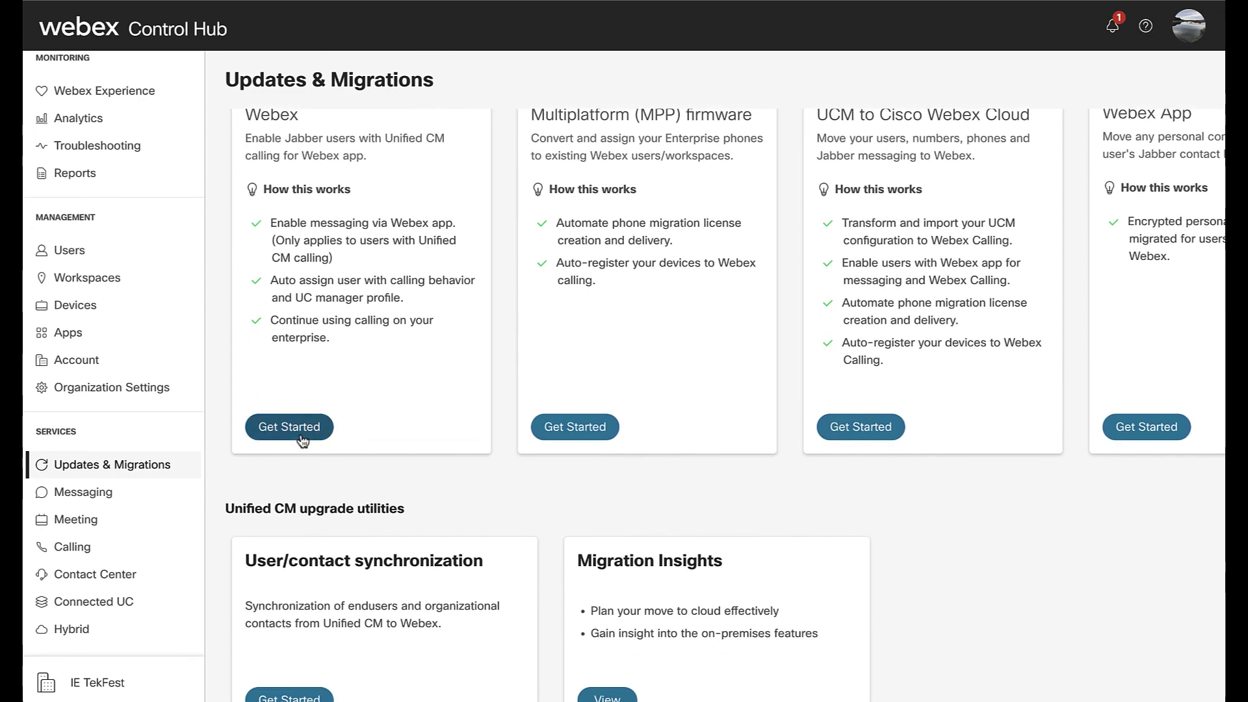
{"action": "scroll", "coordinate": [303, 441], "scroll_direction": "down", "scroll_amount": 1}
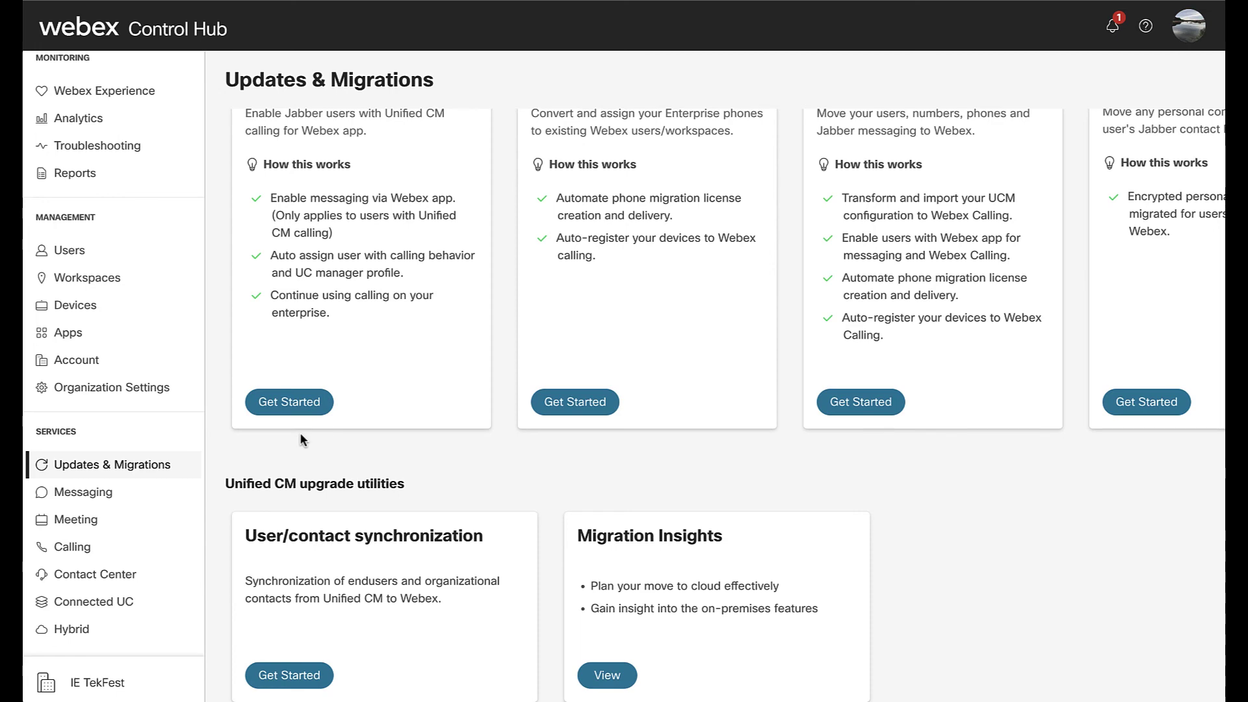
{"action": "scroll", "coordinate": [300, 439], "scroll_direction": "up", "scroll_amount": 2}
{"action": "scroll", "coordinate": [300, 440], "scroll_direction": "up", "scroll_amount": 2}
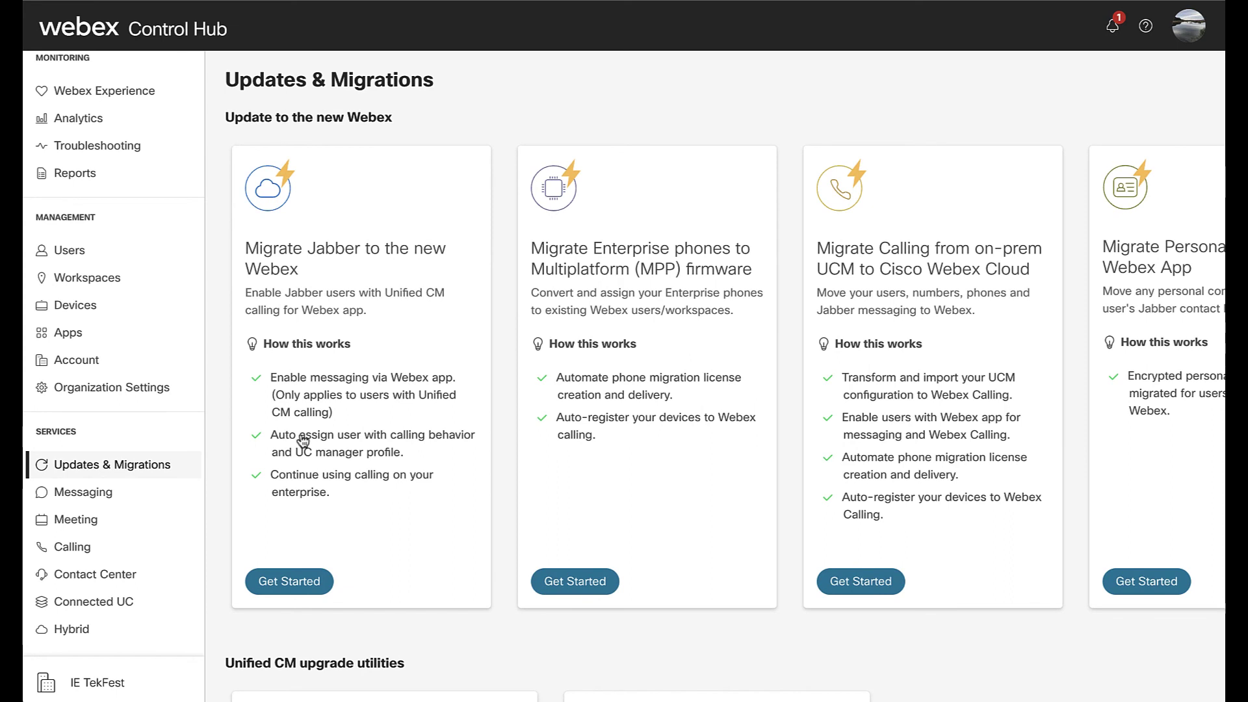
{"action": "left_click", "coordinate": [110, 495]}
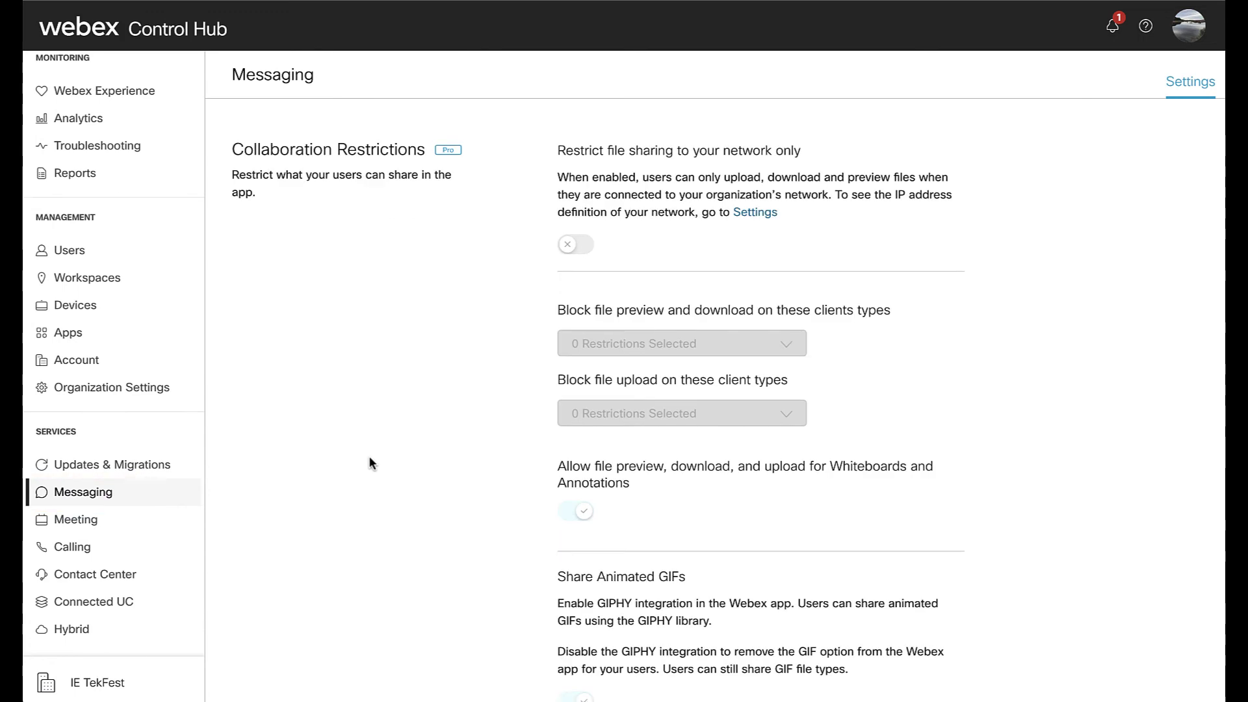
- Scroll through Messaging's collaboration restriction, federation, content management, security and software release settings
{"action": "scroll", "coordinate": [370, 463], "scroll_direction": "down", "scroll_amount": 10}
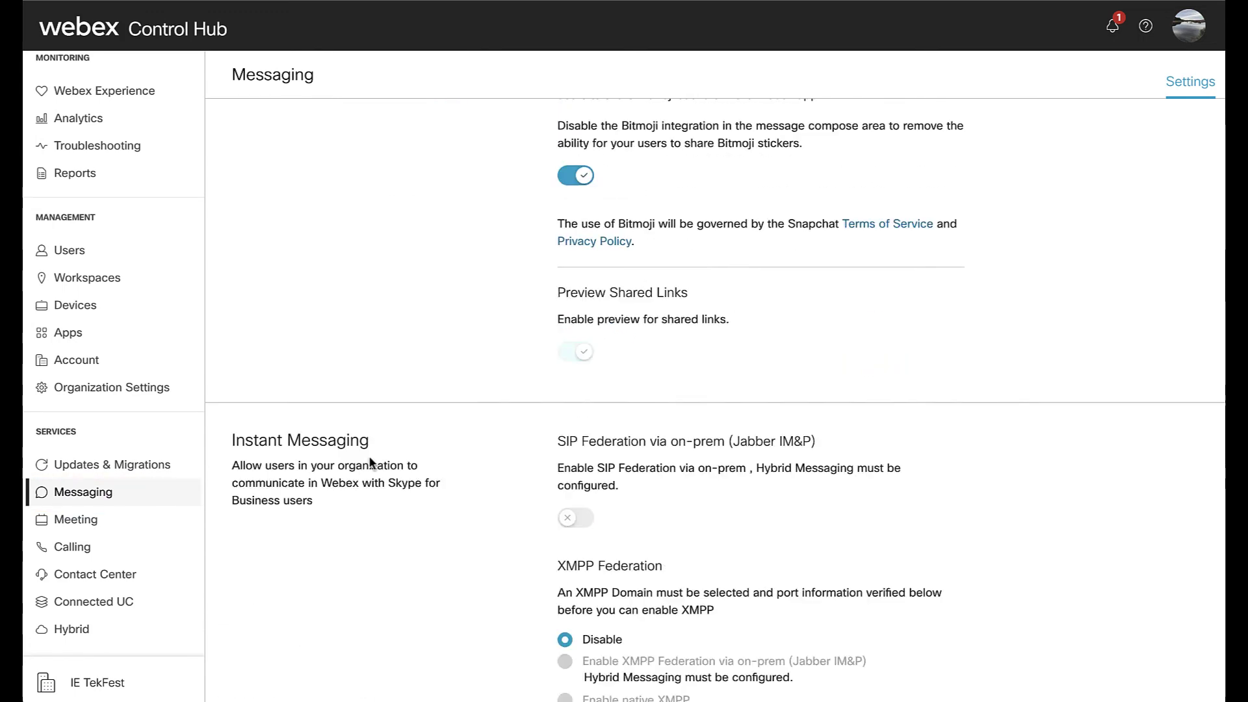
{"action": "scroll", "coordinate": [371, 462], "scroll_direction": "down", "scroll_amount": 10}
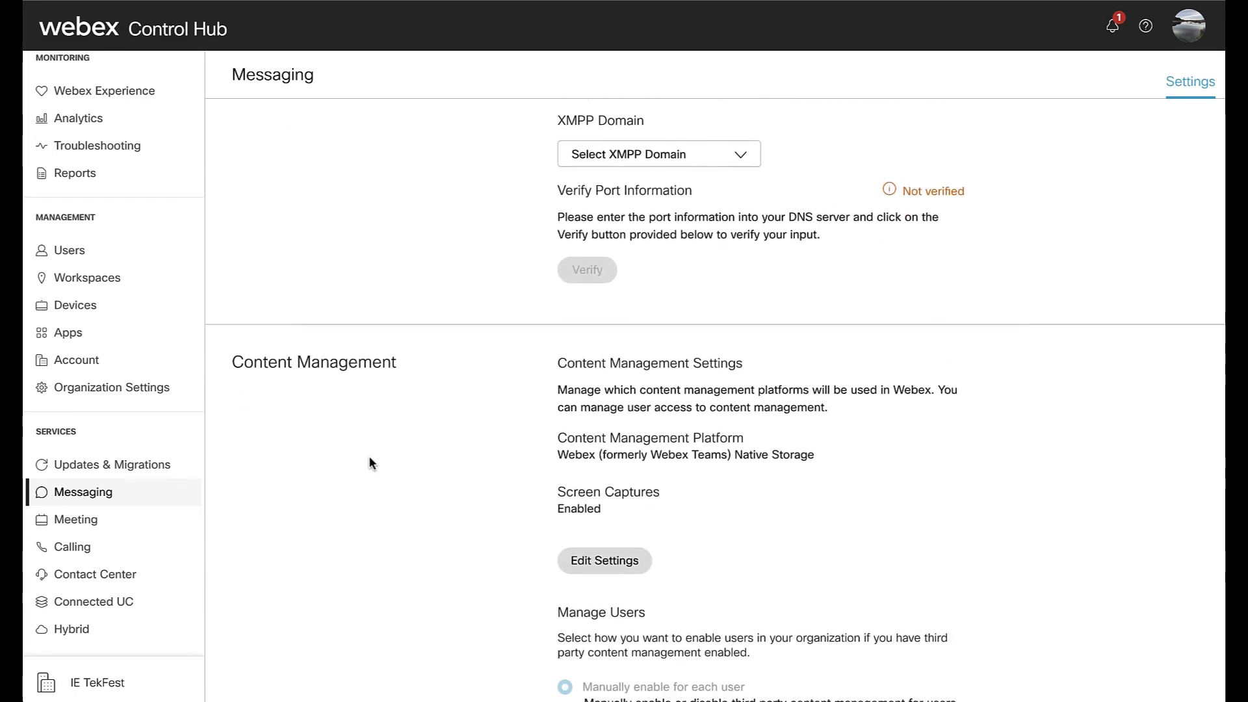
{"action": "scroll", "coordinate": [369, 463], "scroll_direction": "down", "scroll_amount": 10}
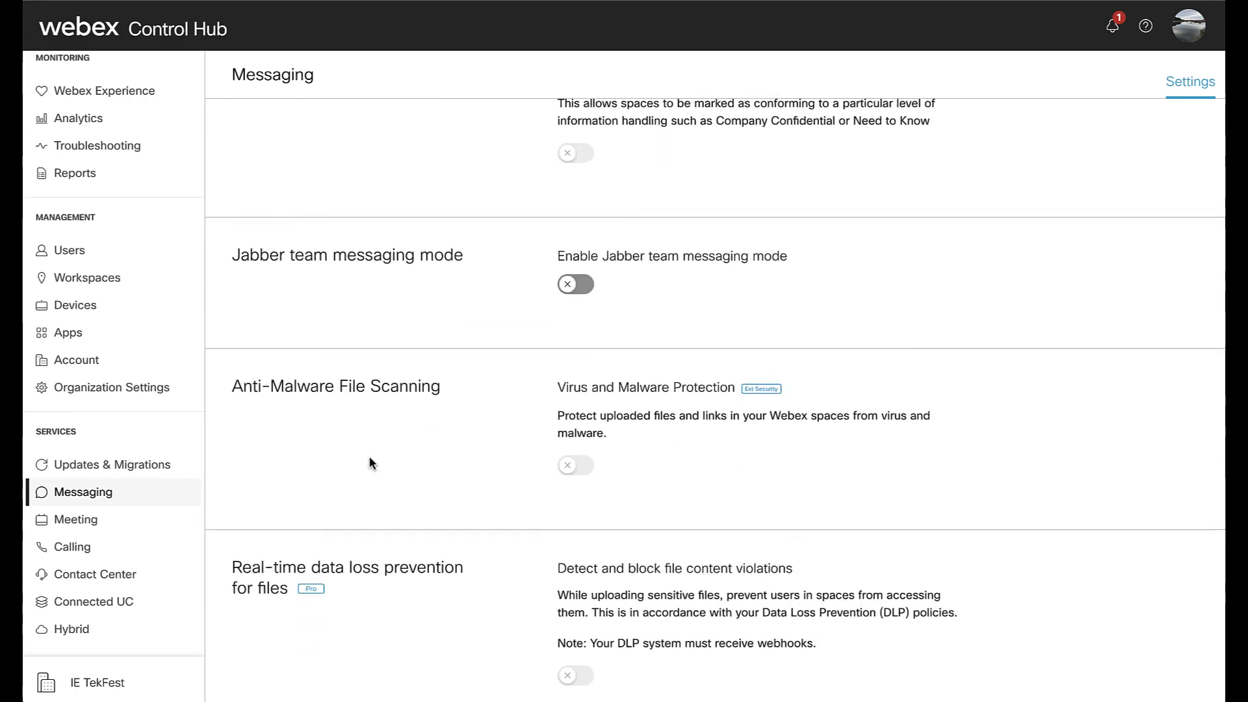
{"action": "scroll", "coordinate": [369, 463], "scroll_direction": "down", "scroll_amount": 8}
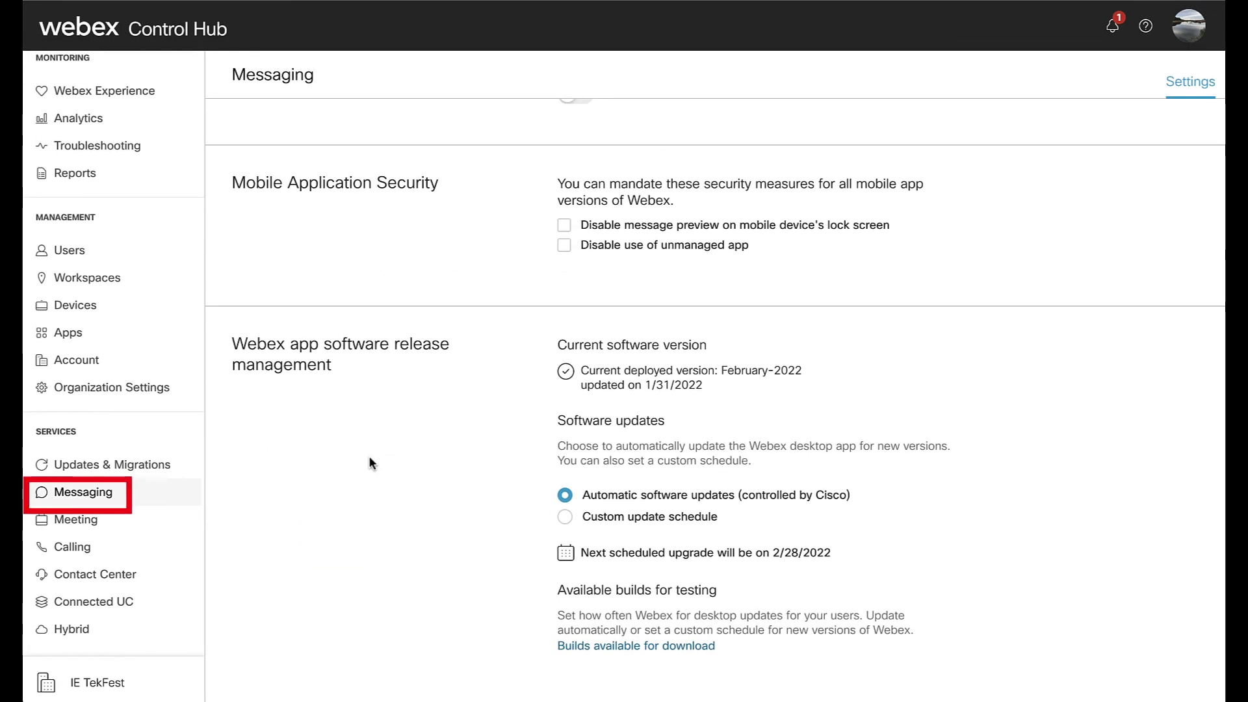
- Step through the Meeting, Calling and Contact Center pages, ending on Connected UC's management cards
{"action": "left_click", "coordinate": [124, 521]}
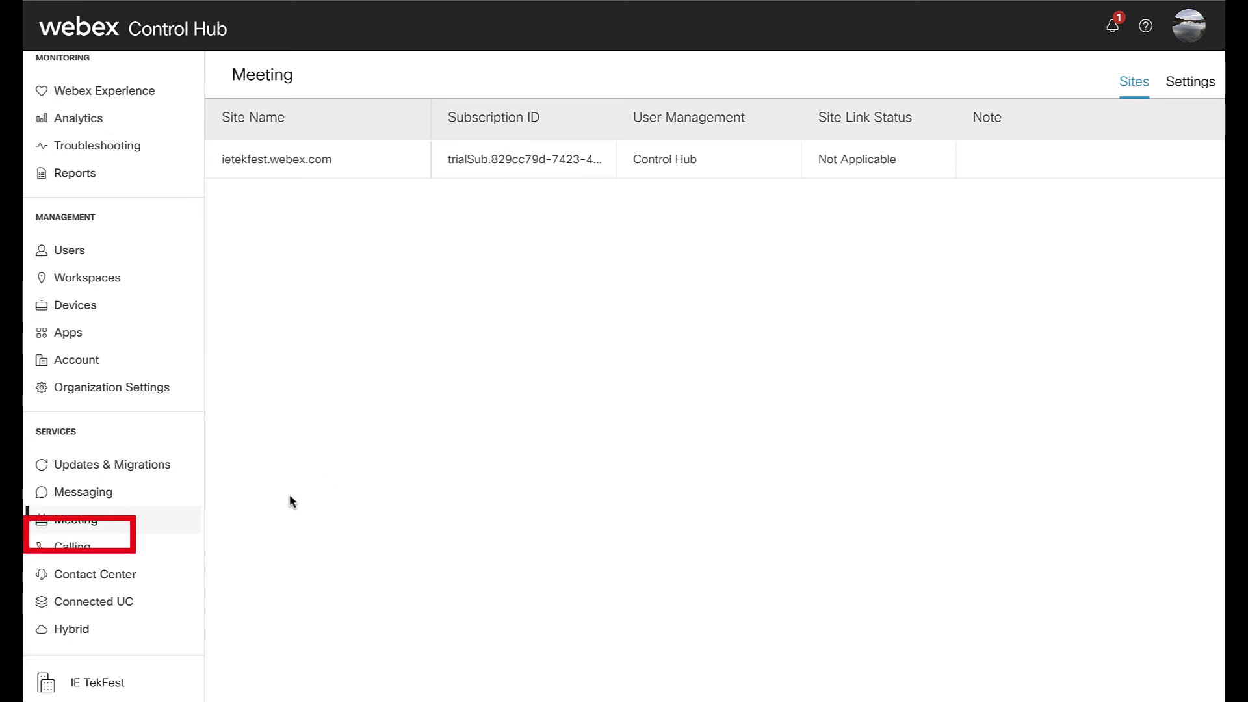
{"action": "left_click", "coordinate": [157, 557]}
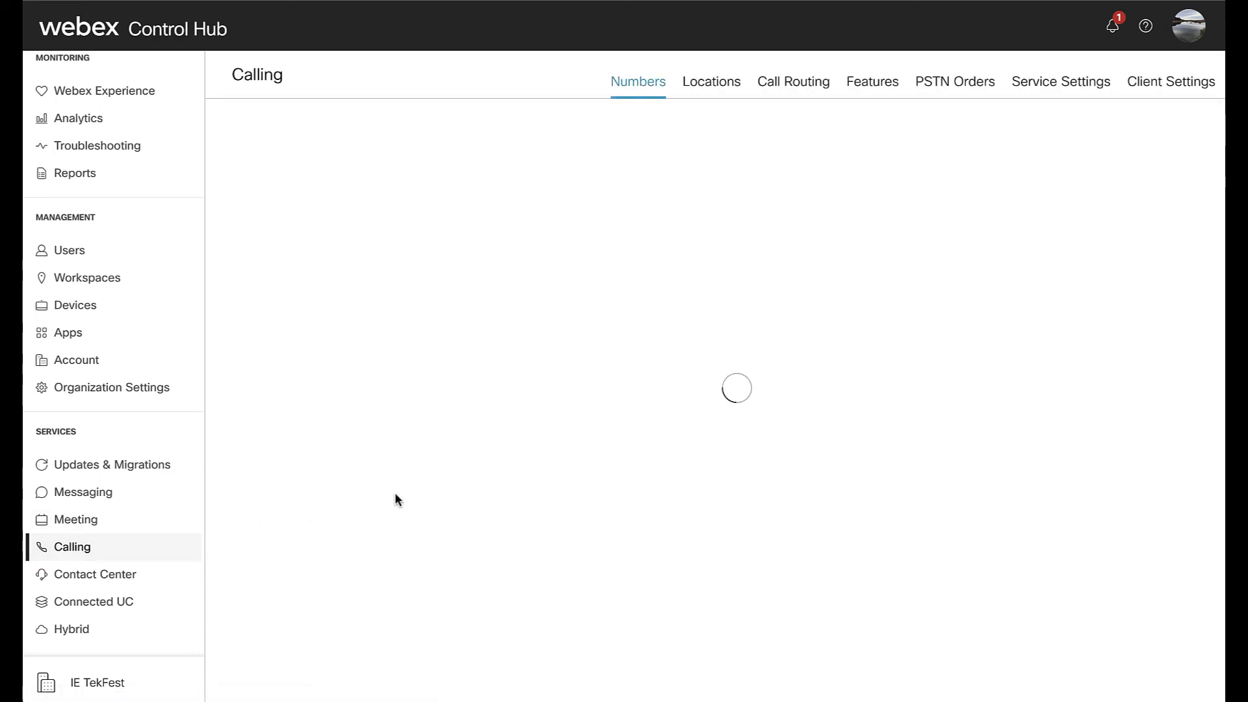
{"action": "left_click", "coordinate": [166, 579]}
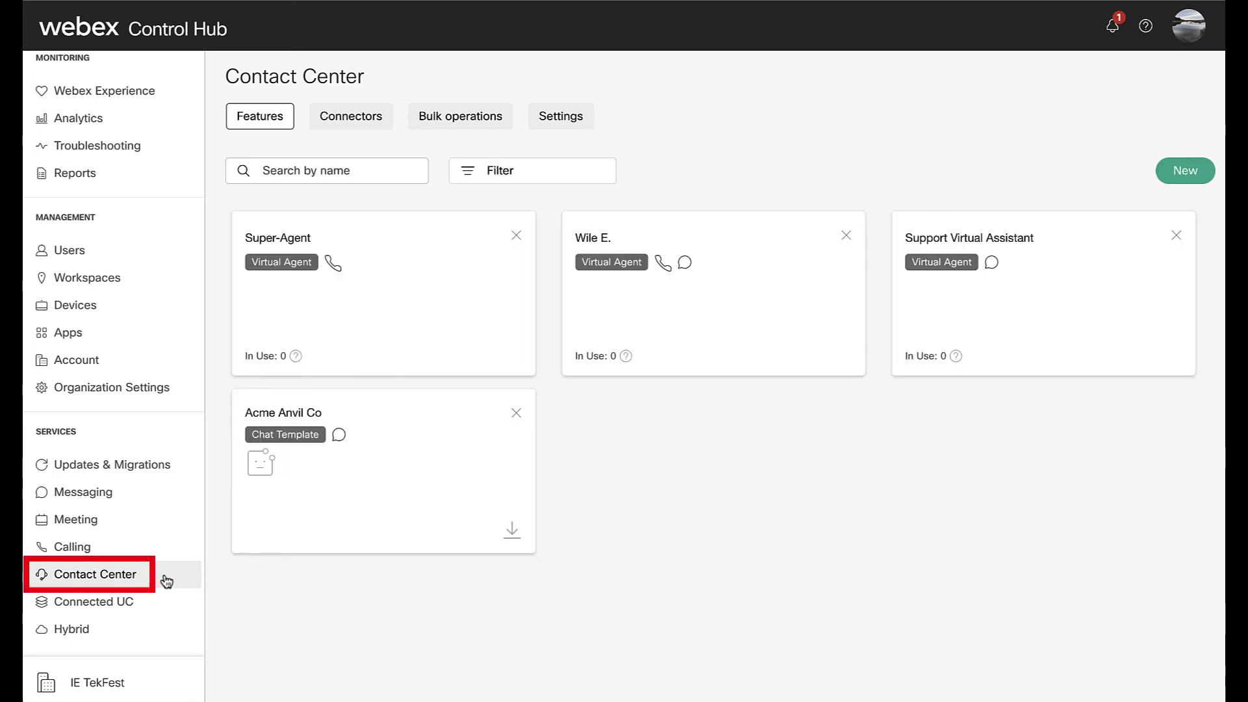
{"action": "left_click", "coordinate": [146, 609]}
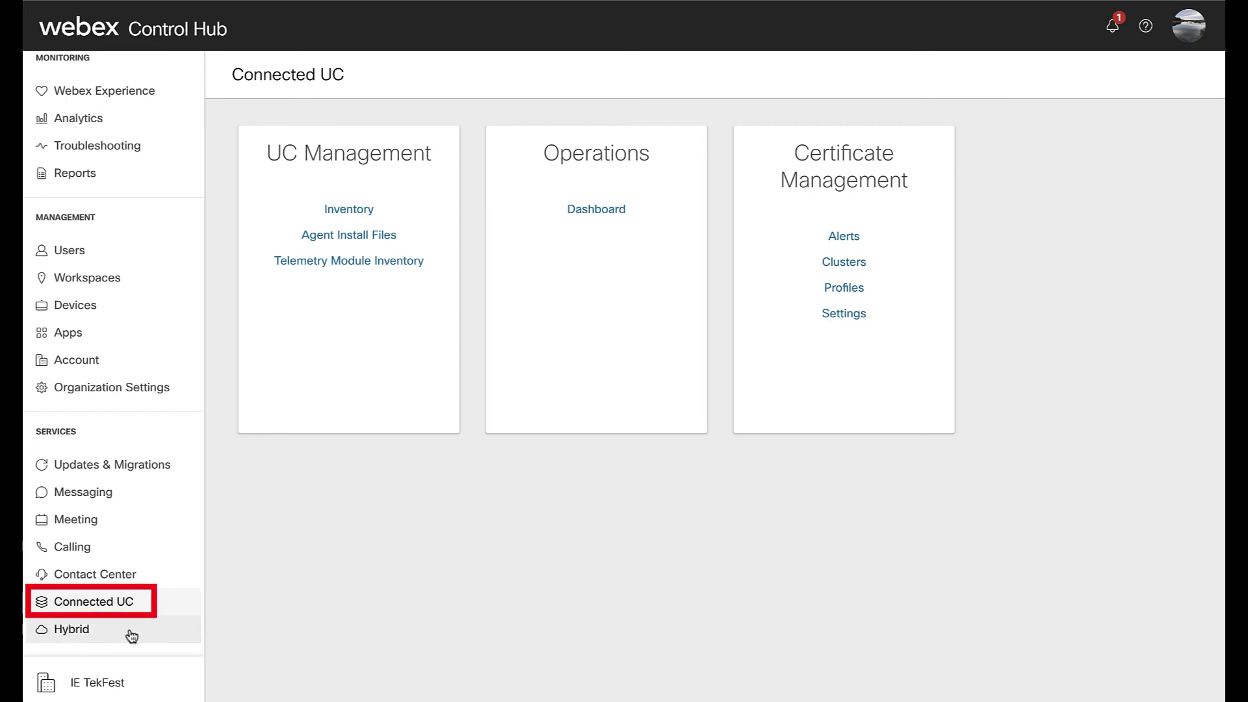
- Review the Hybrid Calendar, Messaging, Video Mesh, Data Security and monitoring service cards
{"action": "left_click", "coordinate": [132, 635]}
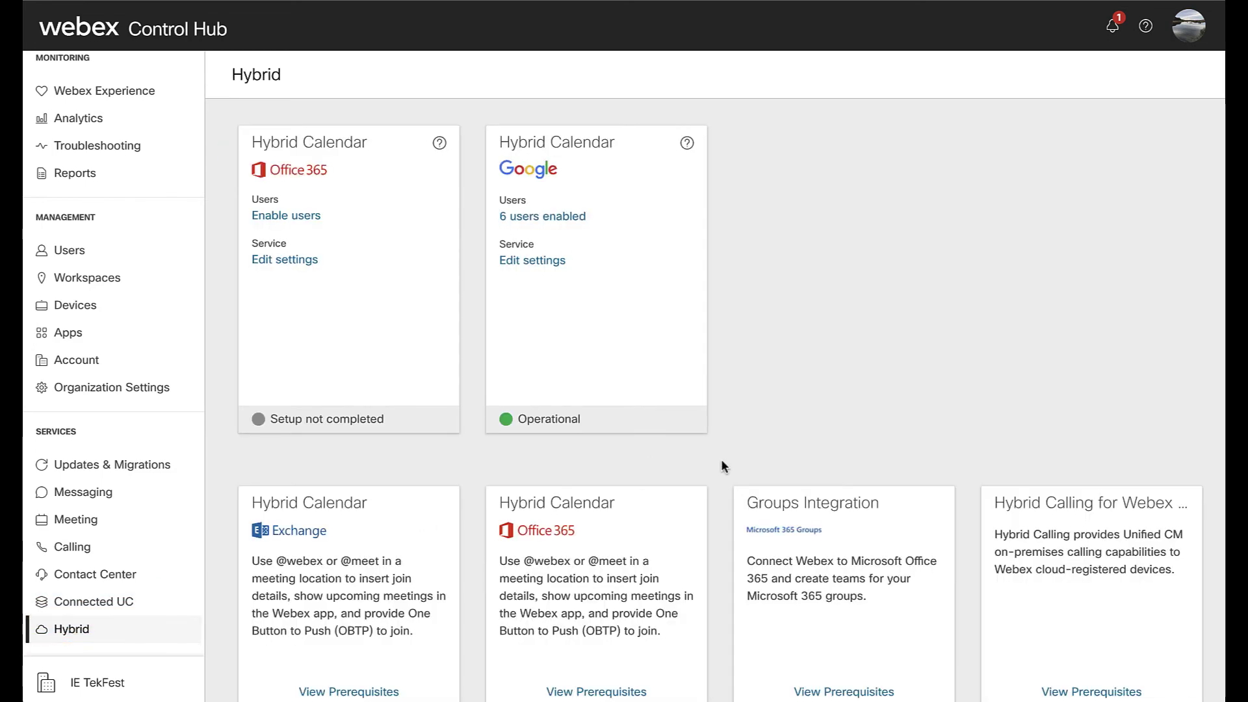
{"action": "scroll", "coordinate": [721, 462], "scroll_direction": "down", "scroll_amount": 5}
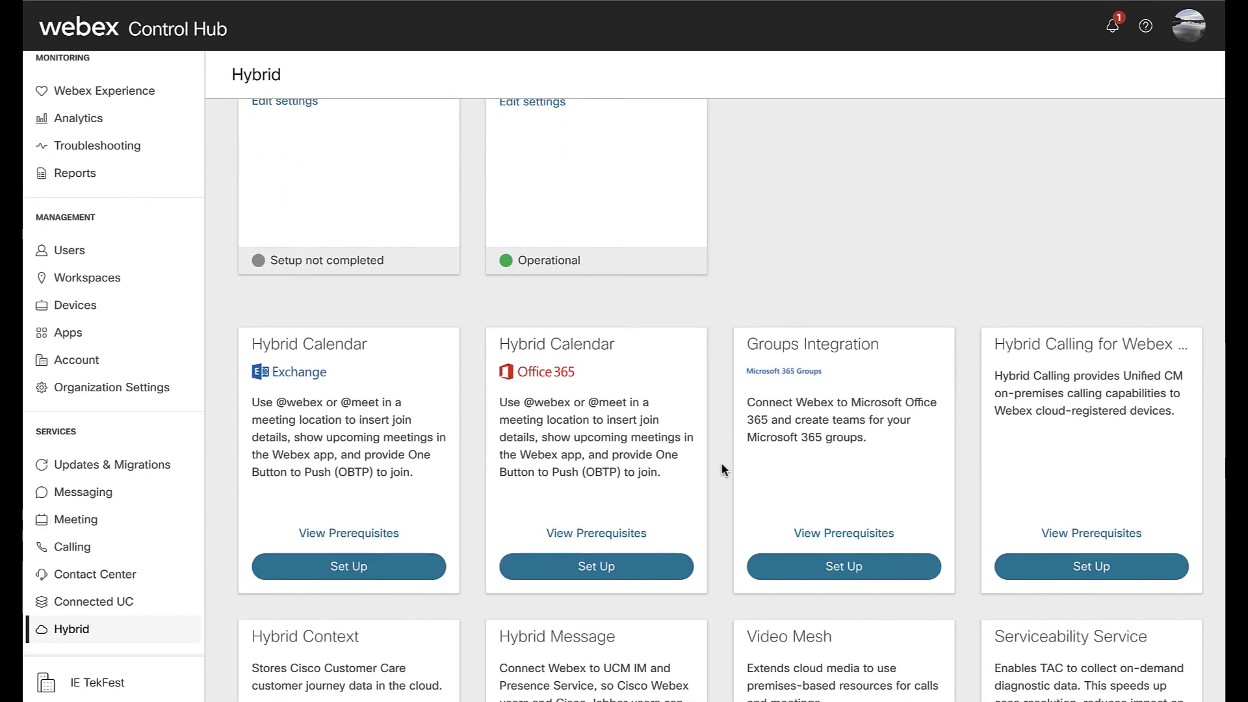
{"action": "scroll", "coordinate": [721, 469], "scroll_direction": "down", "scroll_amount": 3}
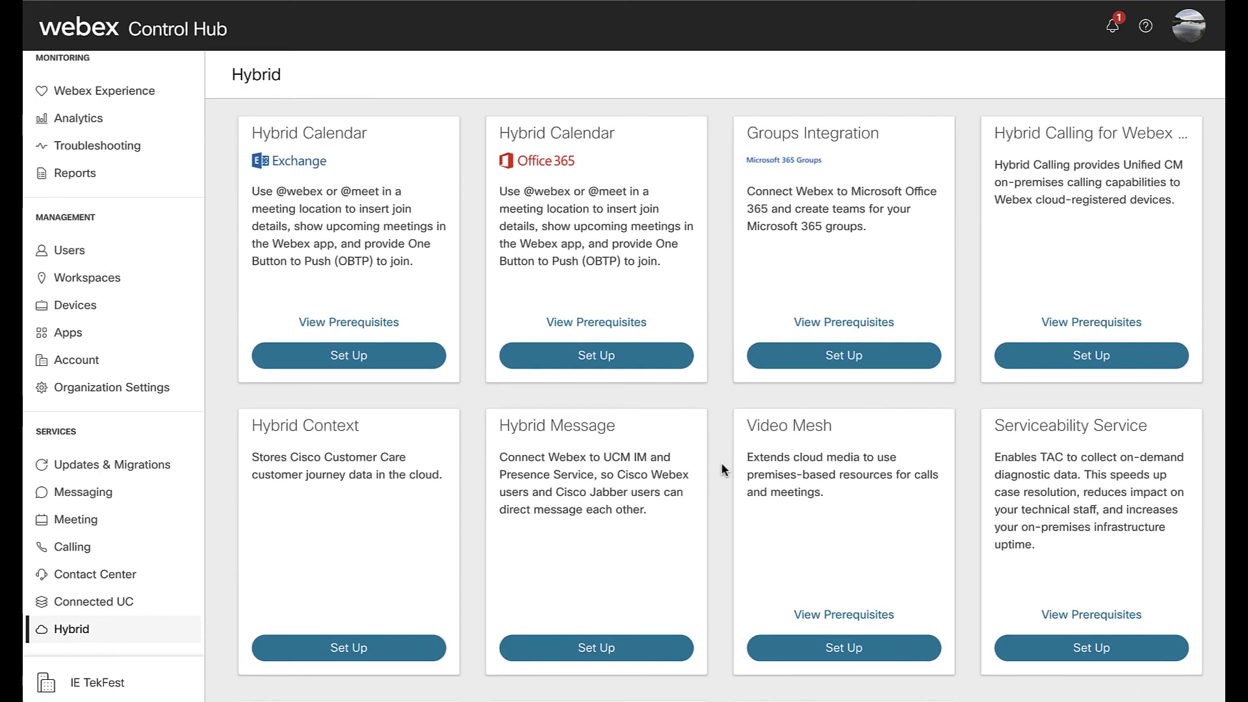
{"action": "scroll", "coordinate": [721, 465], "scroll_direction": "down", "scroll_amount": 4}
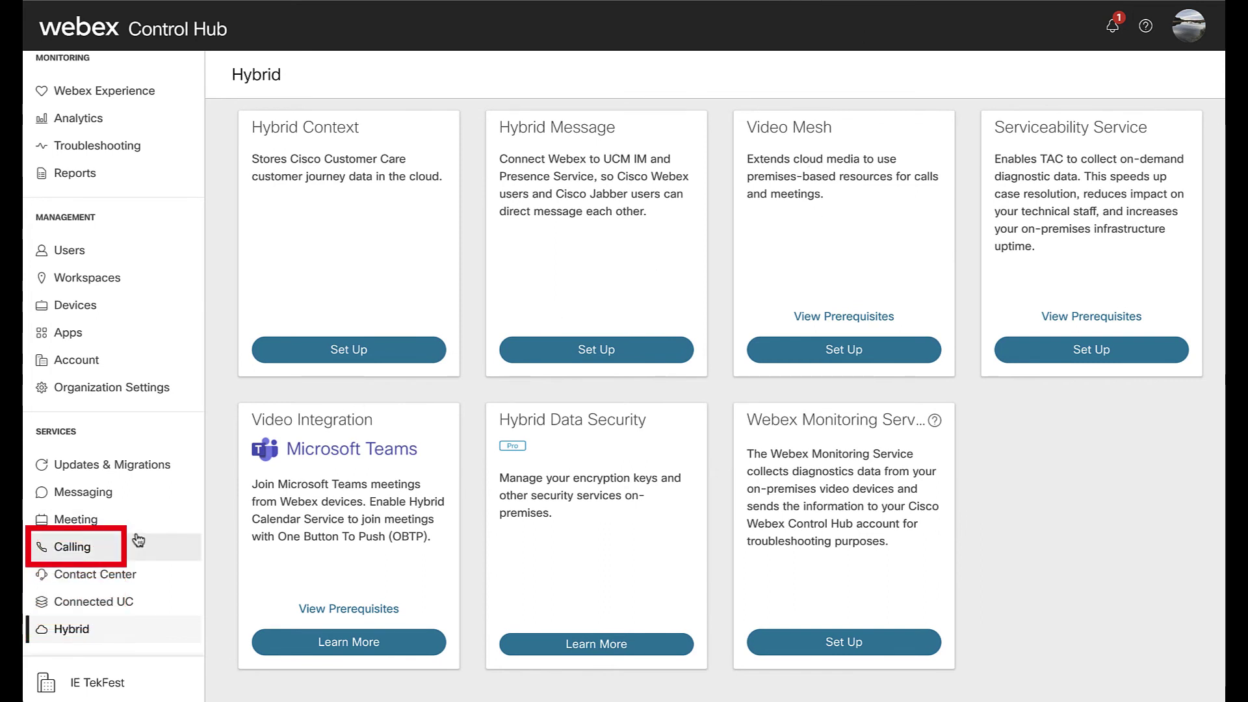
{"action": "left_click", "coordinate": [105, 551]}
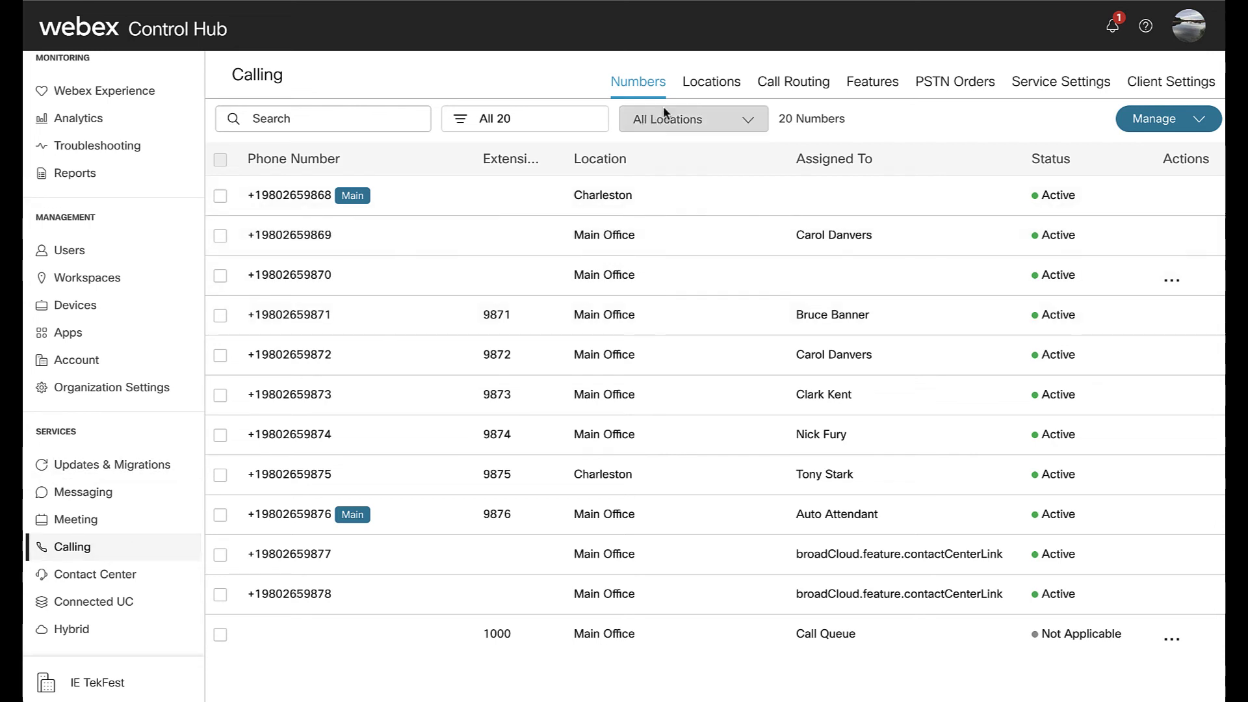
{"action": "left_click", "coordinate": [710, 86]}
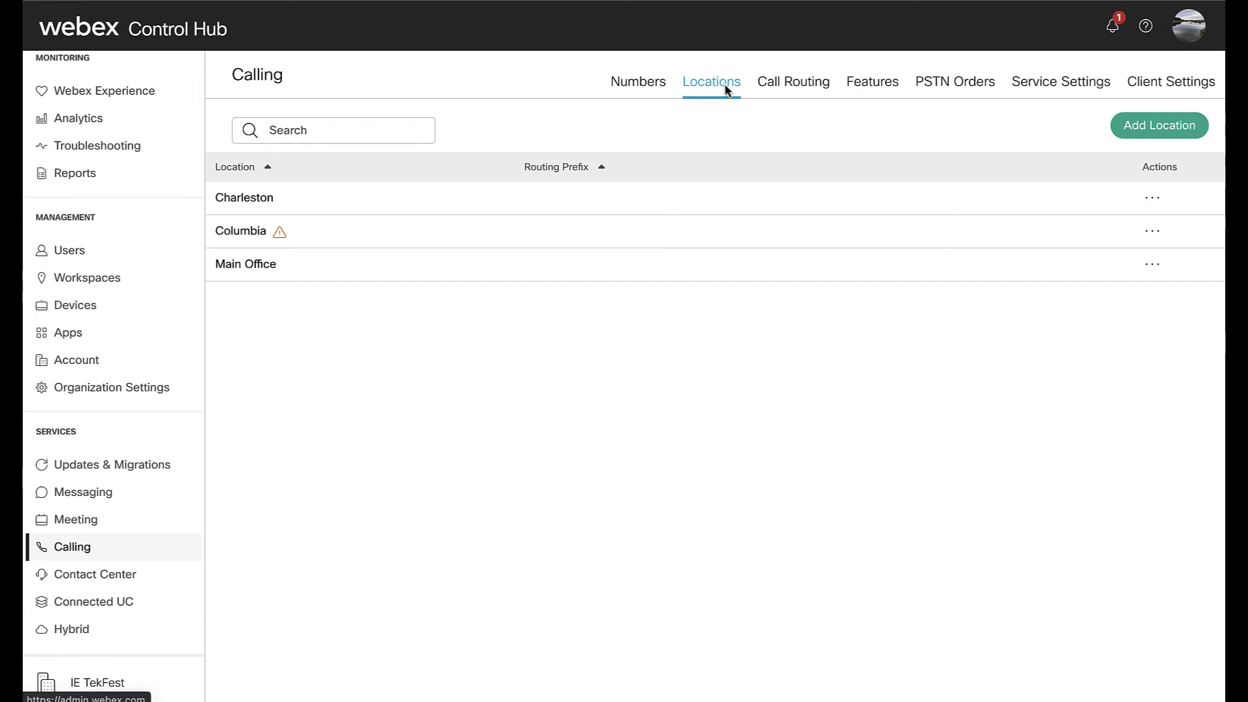
{"action": "left_click", "coordinate": [791, 88]}
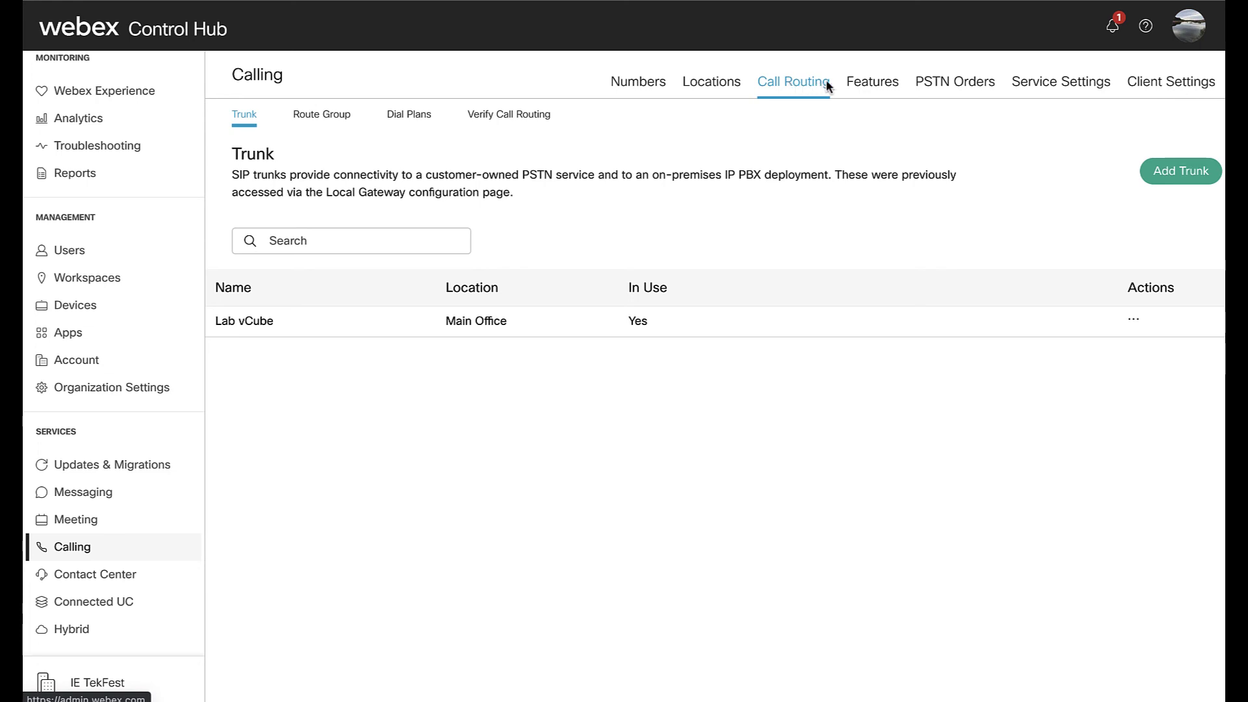
- Show Calling's Features list with the Main AA auto attendant at Main Office, extension 9876
{"action": "left_click", "coordinate": [875, 87]}
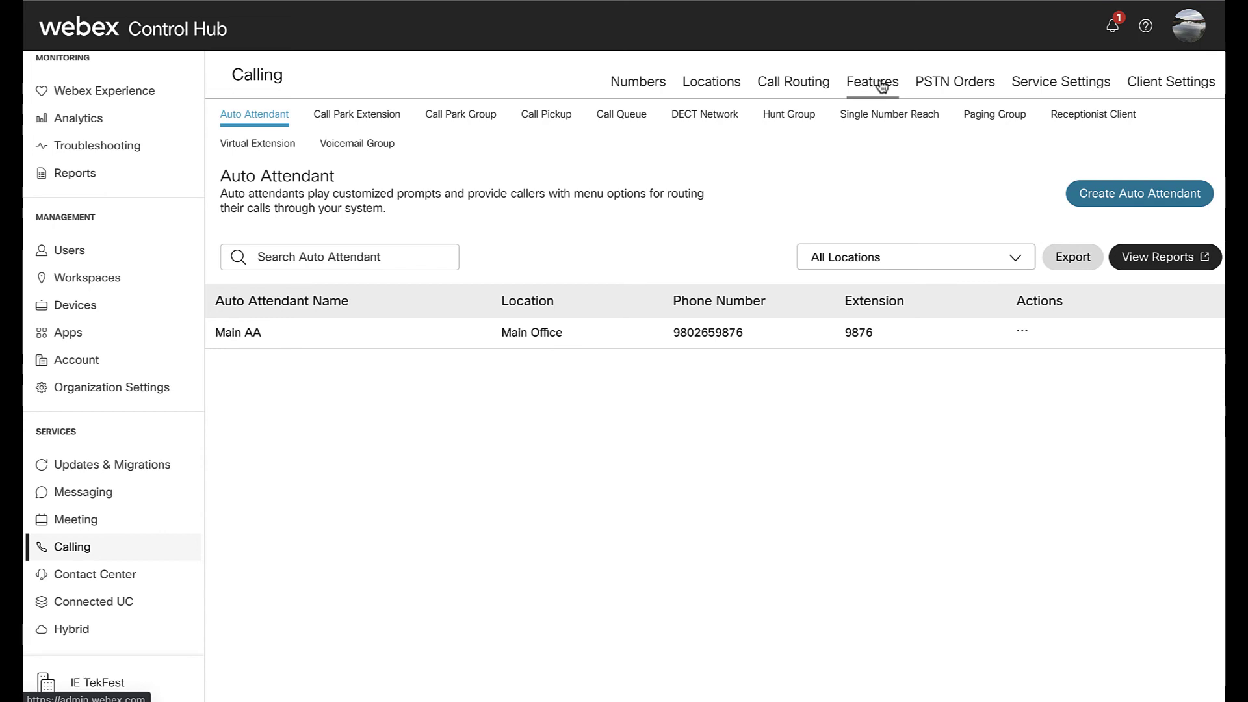
- Scroll through Calling's Service Settings page
{"action": "left_click", "coordinate": [881, 83]}
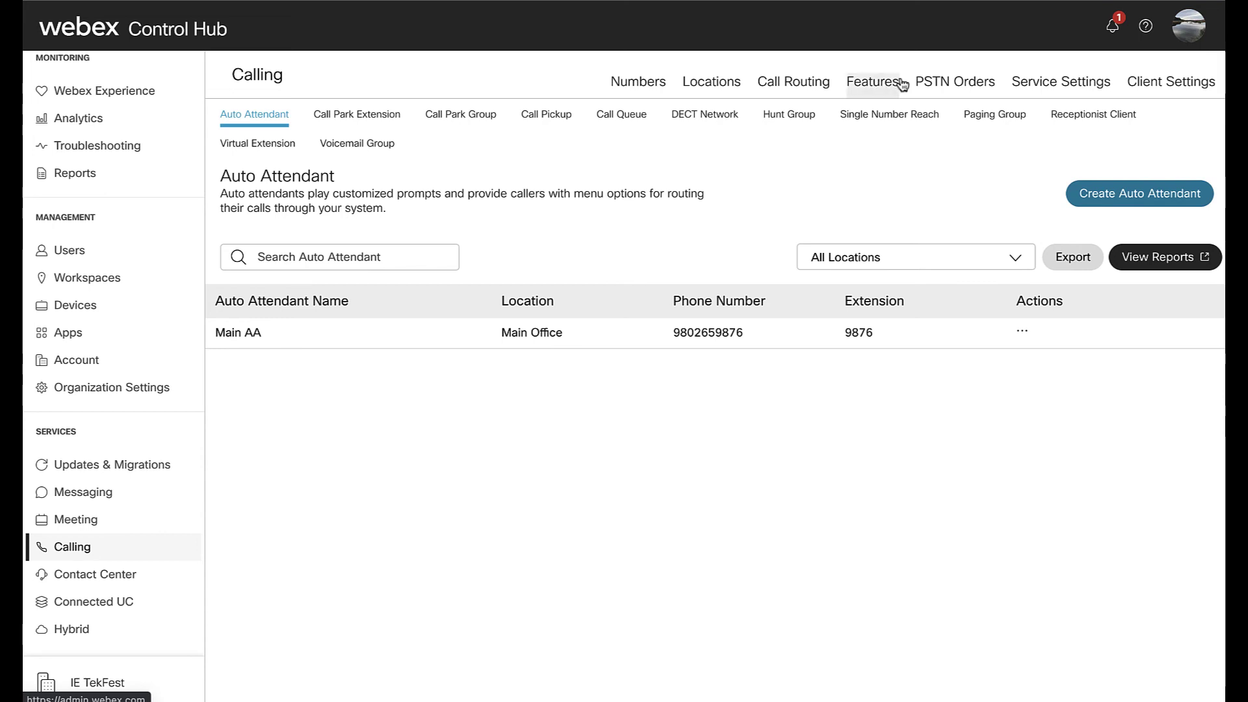
{"action": "left_click", "coordinate": [1038, 83]}
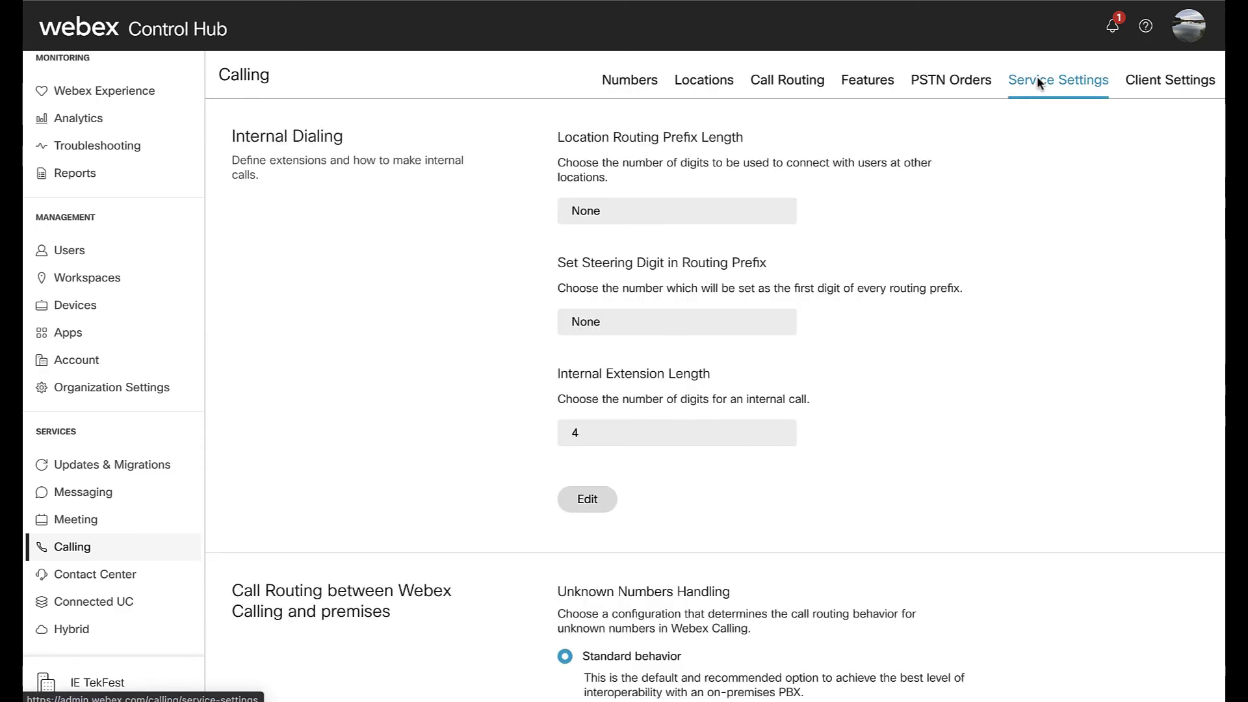
{"action": "scroll", "coordinate": [996, 290], "scroll_direction": "down", "scroll_amount": 10}
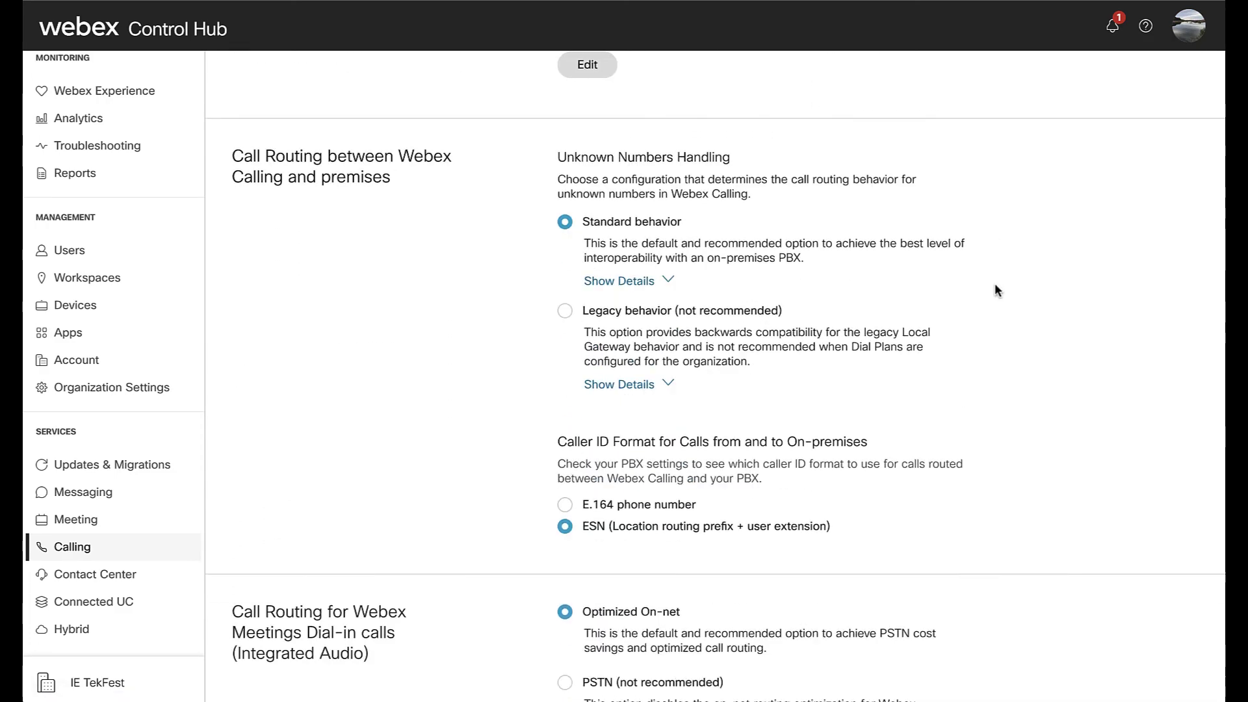
{"action": "scroll", "coordinate": [995, 286], "scroll_direction": "down", "scroll_amount": 10}
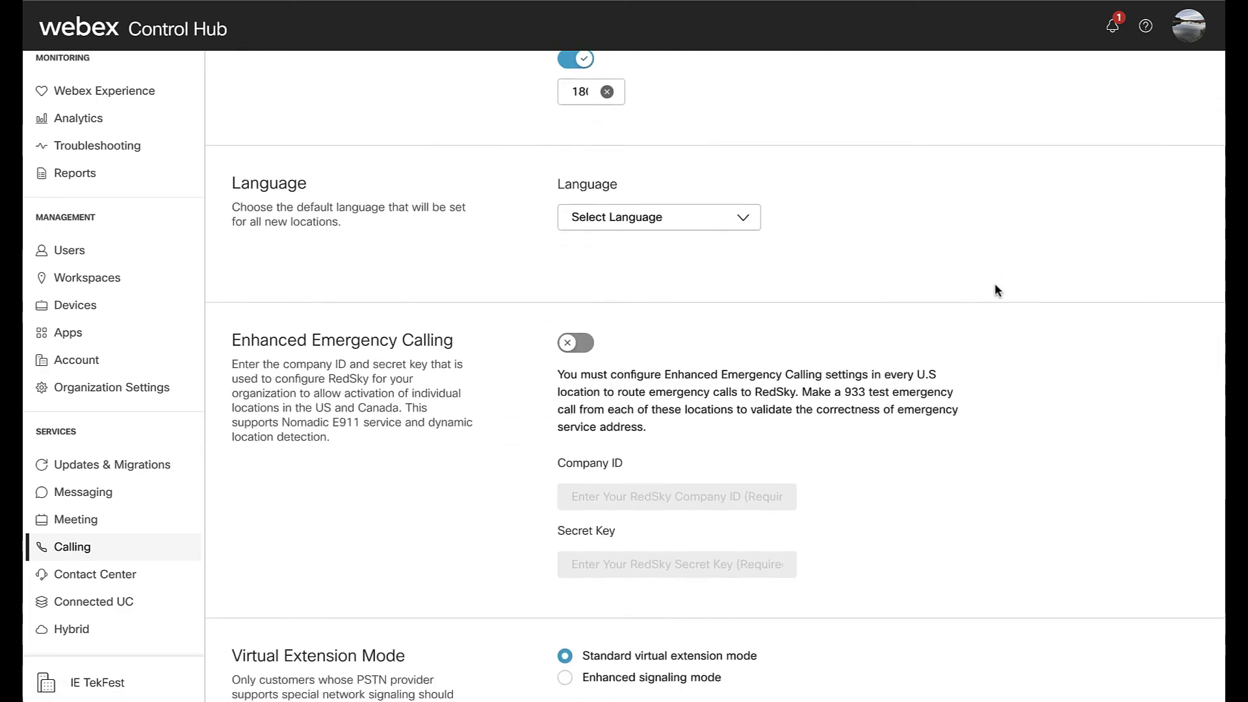
{"action": "scroll", "coordinate": [996, 290], "scroll_direction": "down", "scroll_amount": 2}
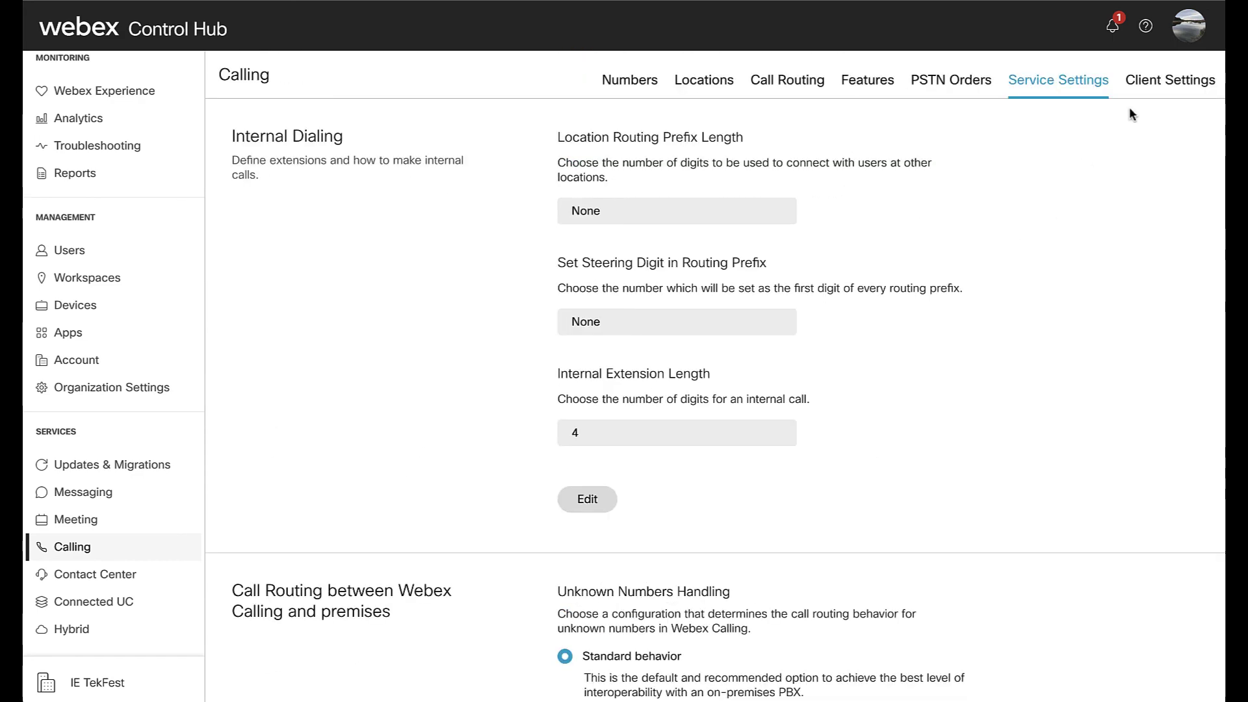
- Review Calling's Client Settings, including the app call options priority and Single Click-to-Call
{"action": "left_click", "coordinate": [1158, 76]}
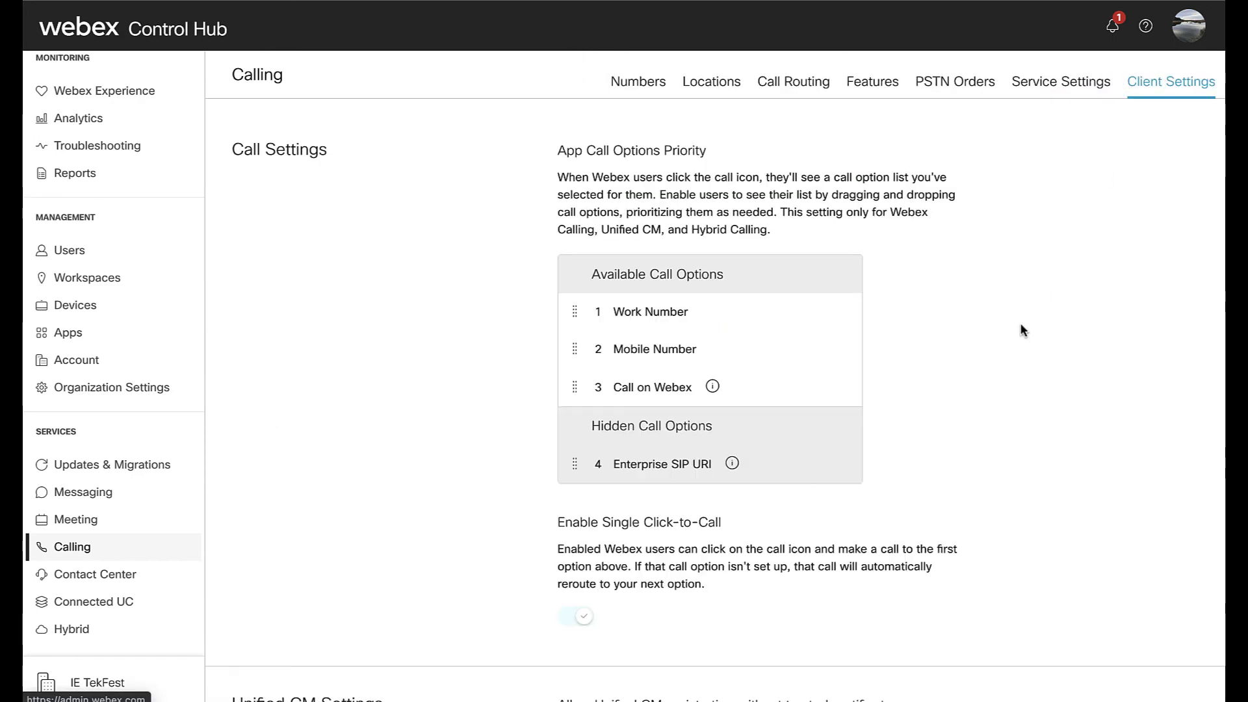
{"action": "scroll", "coordinate": [1020, 351], "scroll_direction": "down", "scroll_amount": 4}
{"action": "scroll", "coordinate": [1021, 356], "scroll_direction": "down", "scroll_amount": 5}
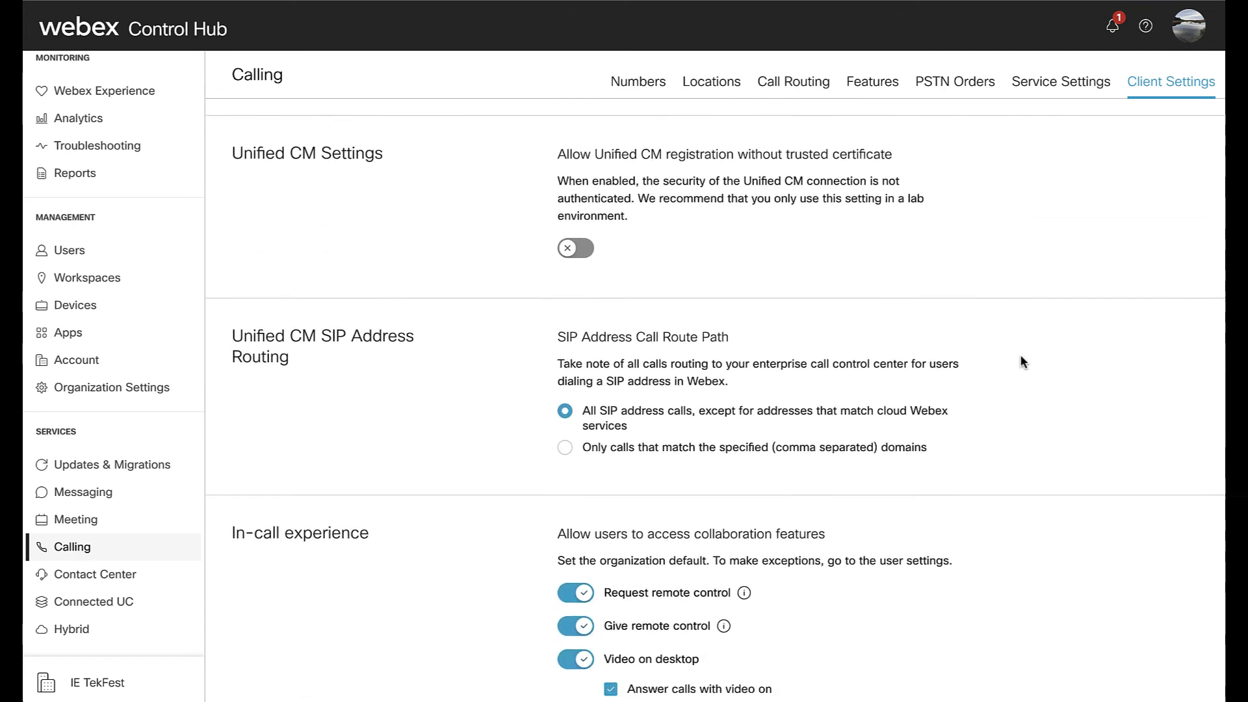
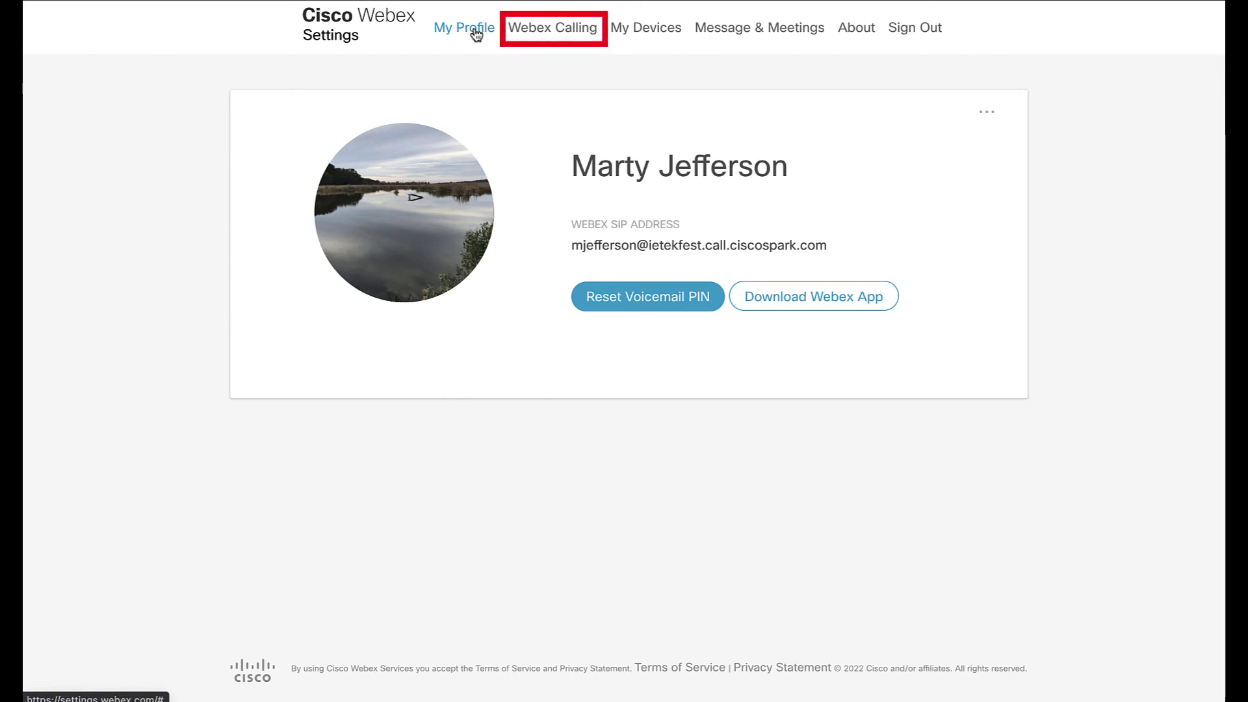
- Open the Webex Calling portal's voicemail settings: on for busy and no-answer, system mailbox
{"action": "left_click", "coordinate": [550, 32]}
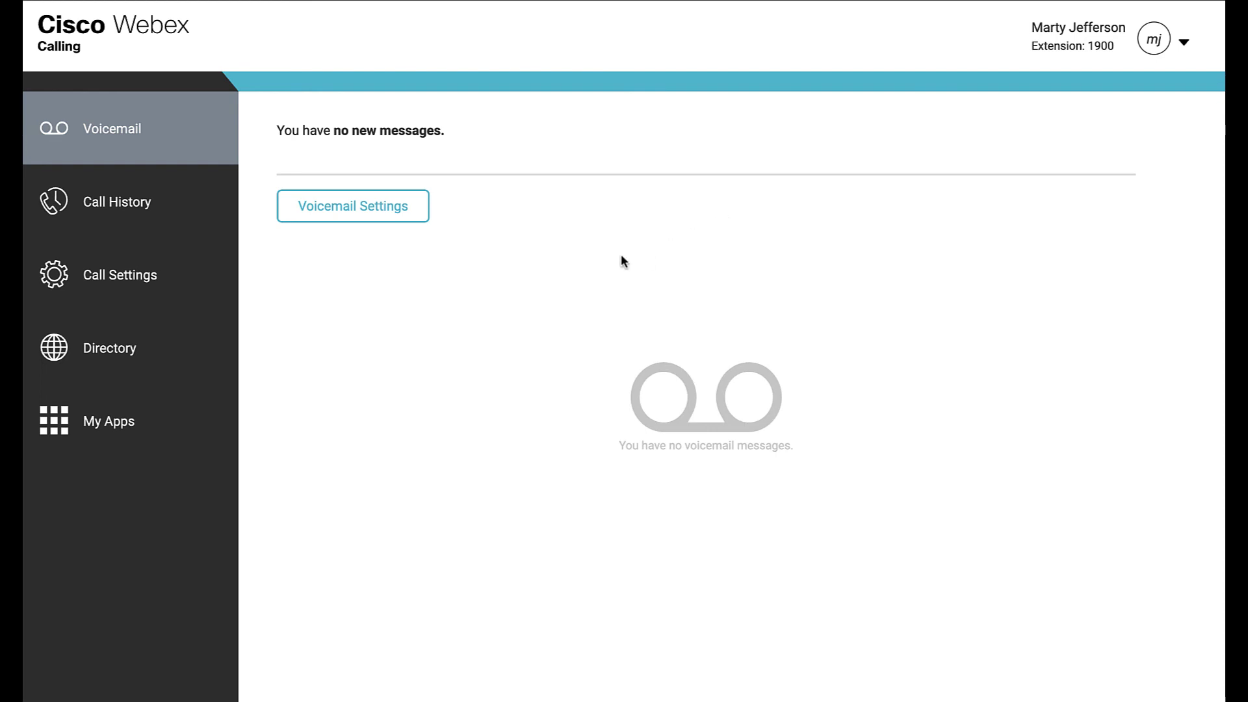
{"action": "left_click", "coordinate": [382, 220]}
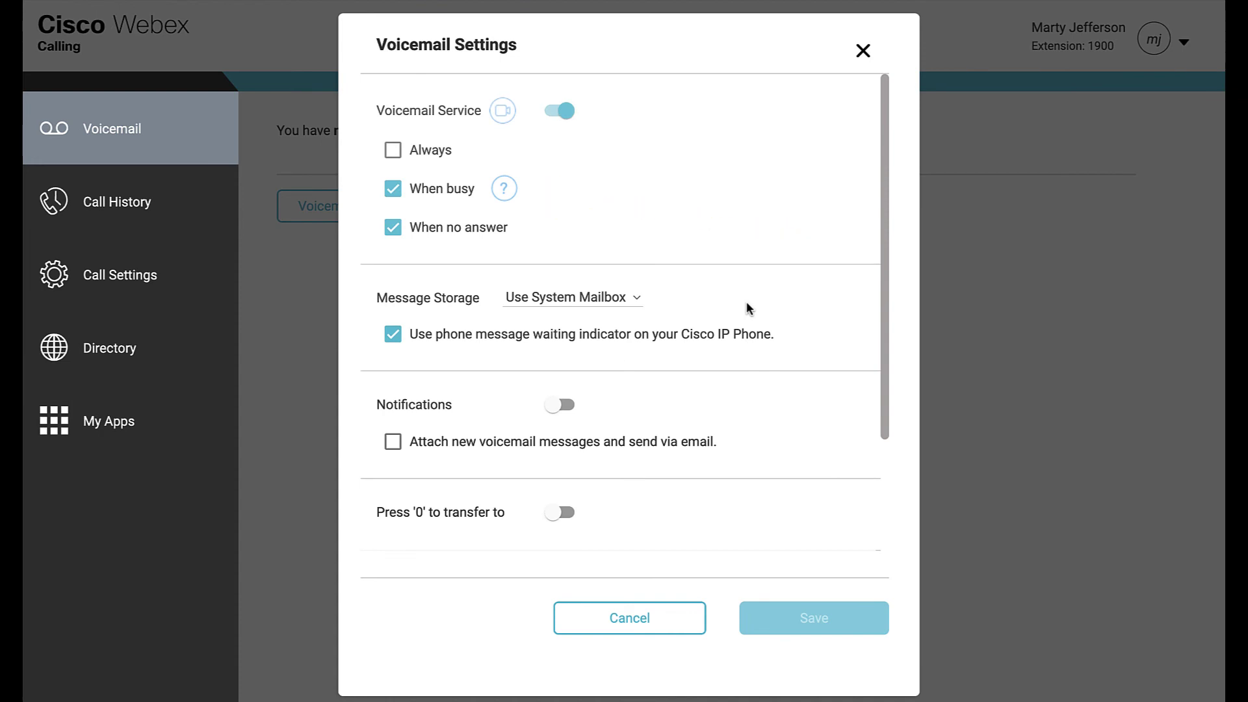
{"action": "scroll", "coordinate": [746, 303], "scroll_direction": "down", "scroll_amount": 3}
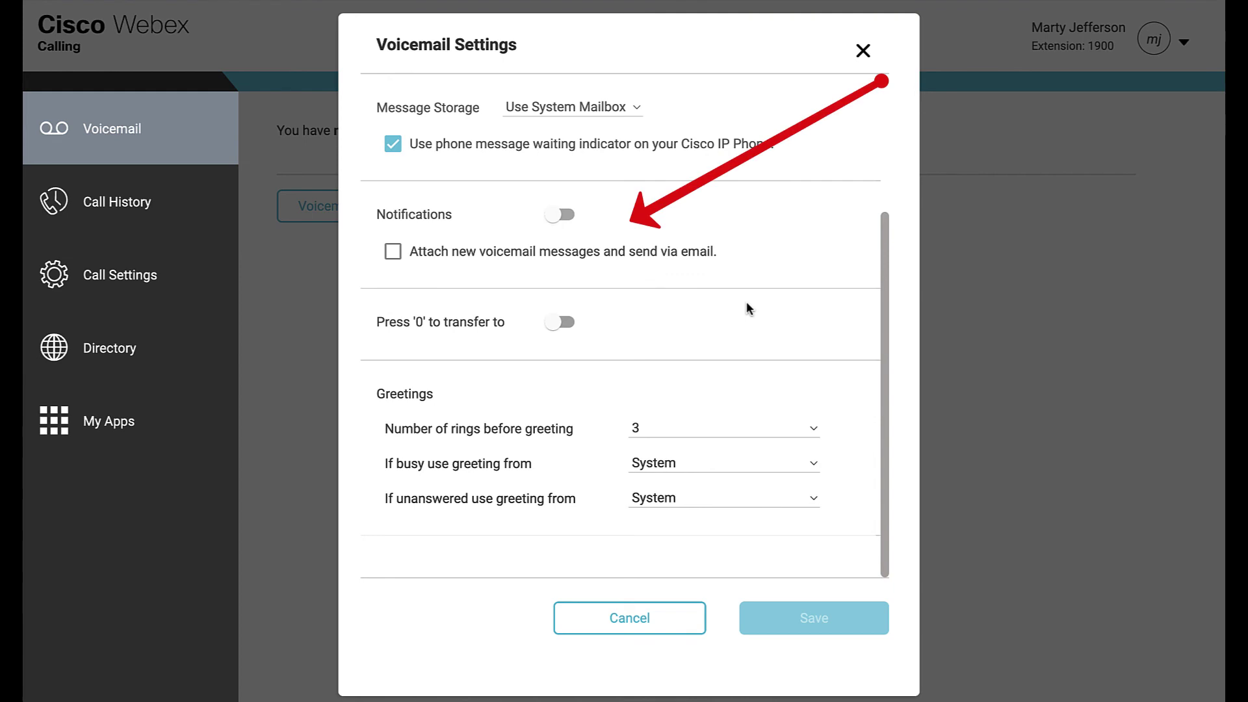
{"action": "left_click", "coordinate": [567, 216]}
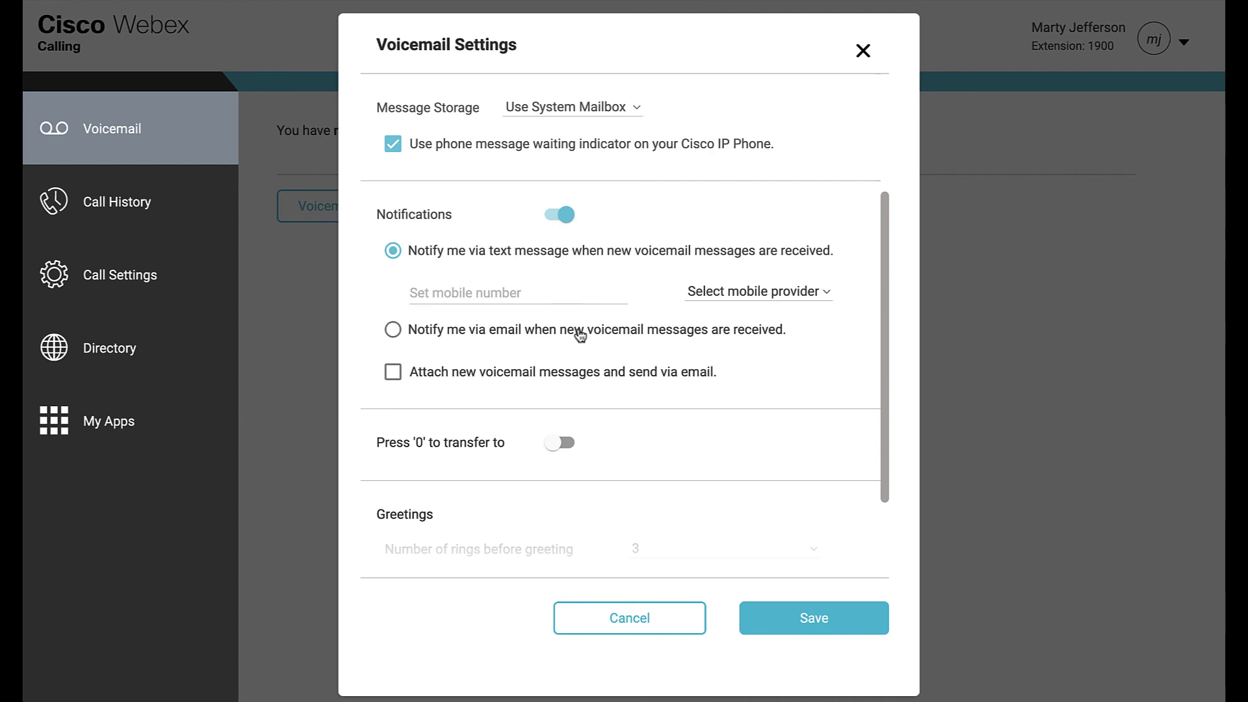
{"action": "left_click", "coordinate": [575, 373]}
{"action": "scroll", "coordinate": [565, 410], "scroll_direction": "down", "scroll_amount": 3}
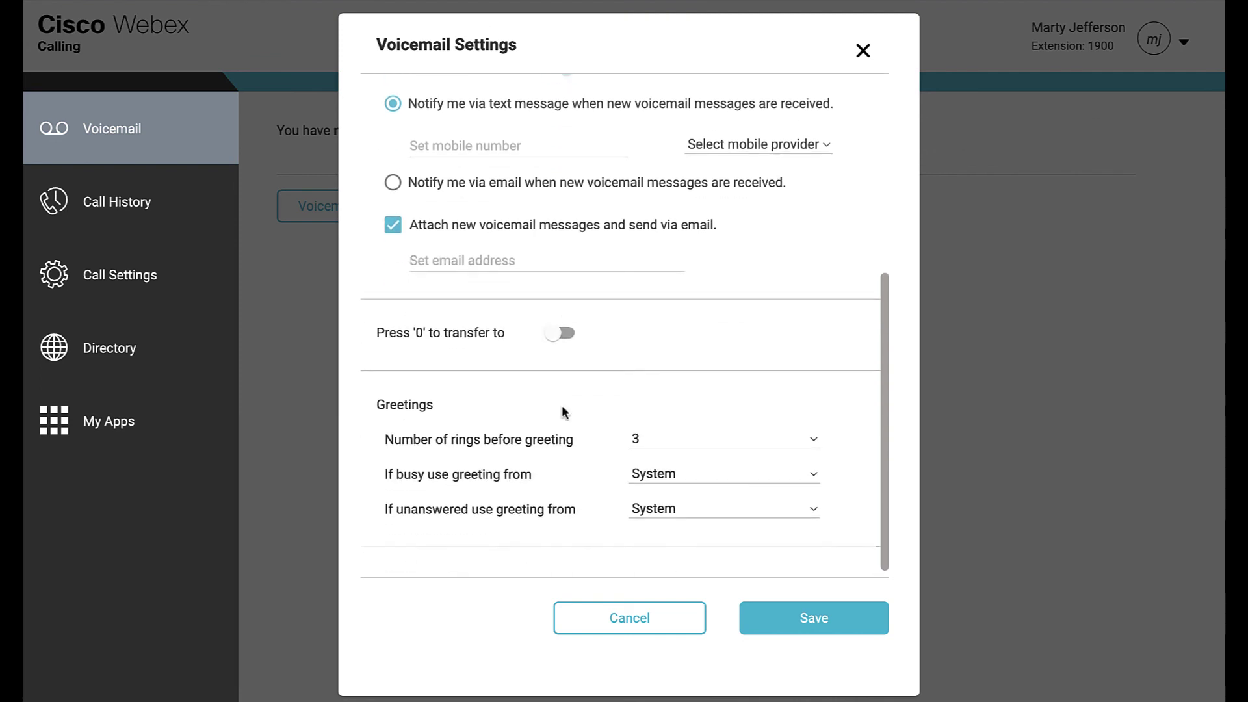
{"action": "left_click", "coordinate": [798, 464]}
{"action": "left_click", "coordinate": [809, 485]}
{"action": "scroll", "coordinate": [716, 515], "scroll_direction": "down", "scroll_amount": 1}
{"action": "left_click", "coordinate": [719, 500]}
{"action": "left_click", "coordinate": [781, 520]}
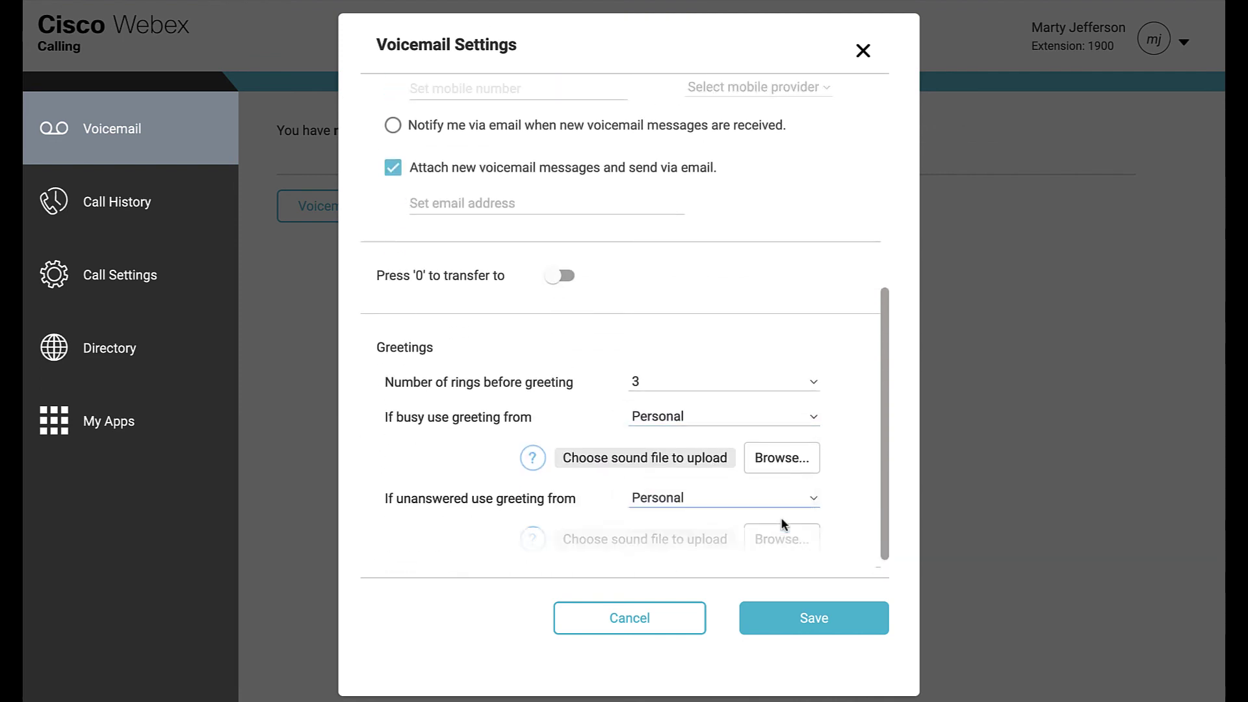
{"action": "left_click", "coordinate": [666, 623]}
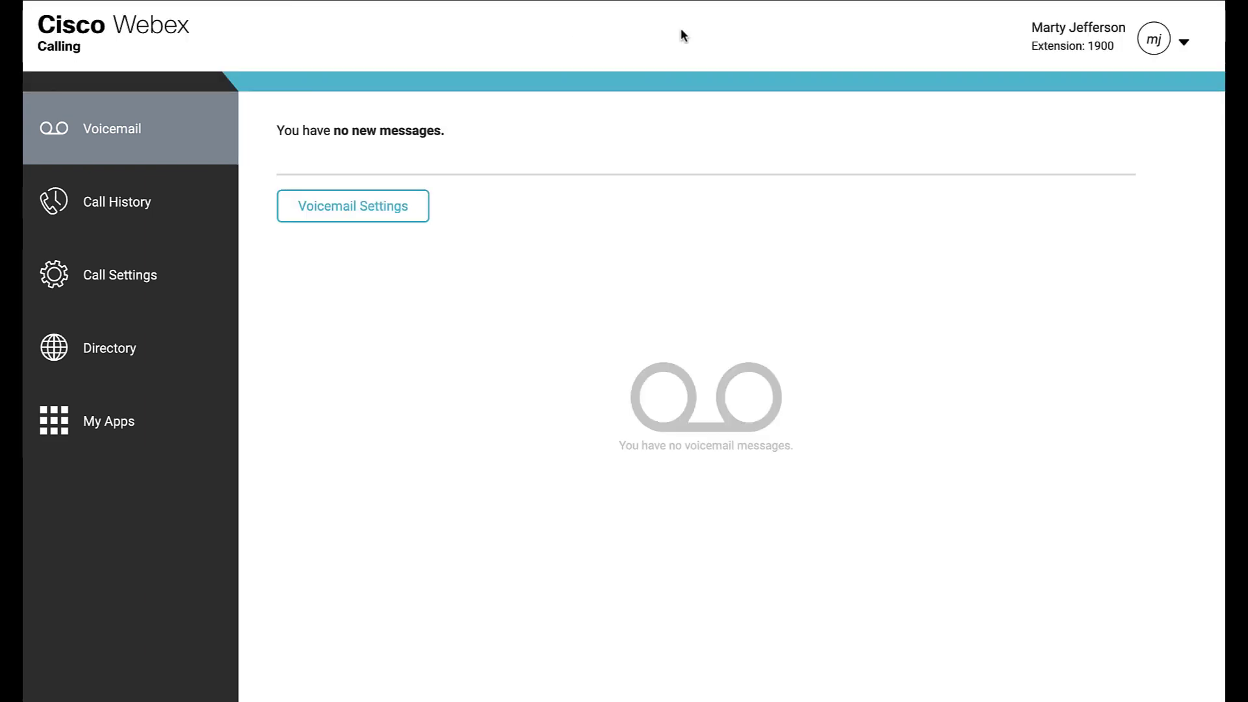
{"action": "left_click", "coordinate": [1184, 43]}
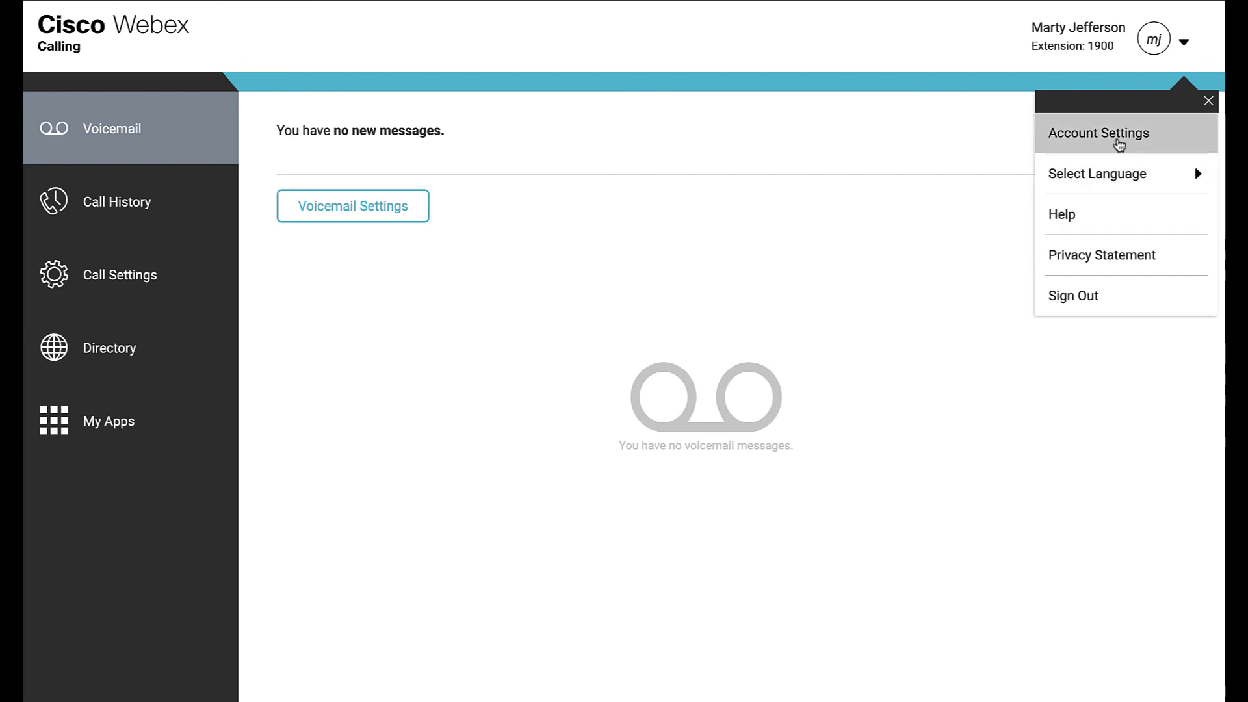
{"action": "left_click", "coordinate": [1119, 144]}
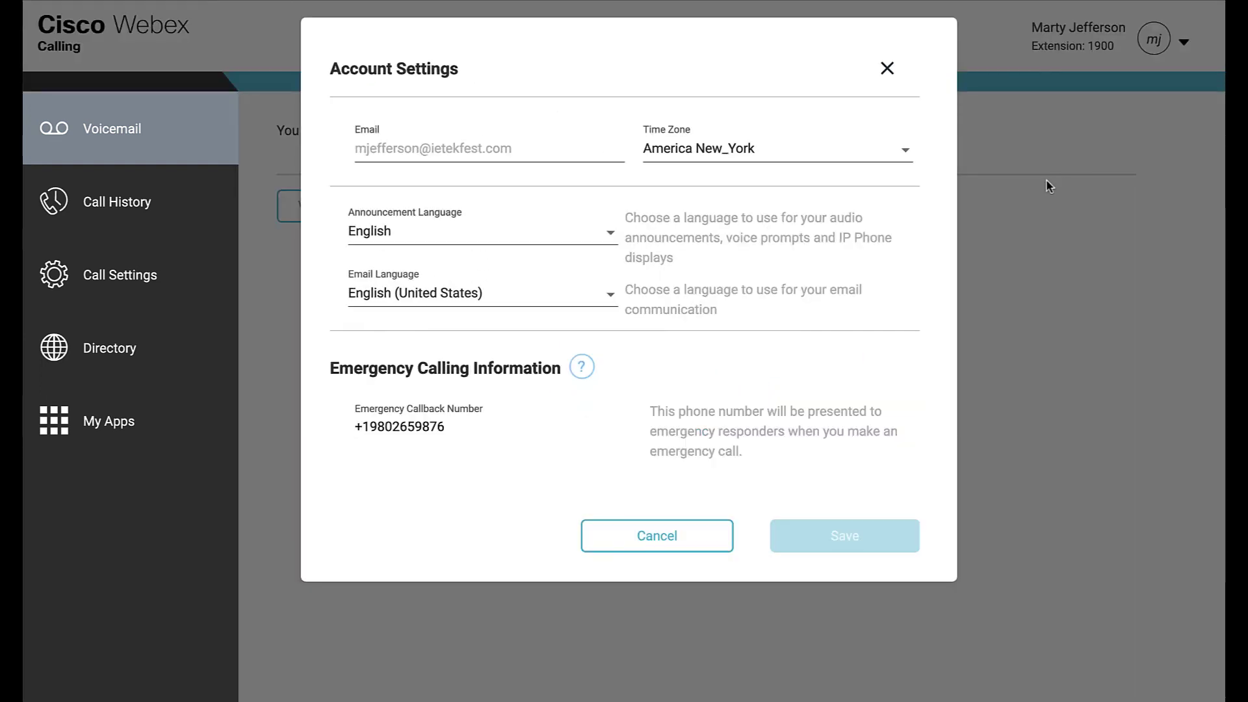
{"action": "left_click", "coordinate": [887, 68]}
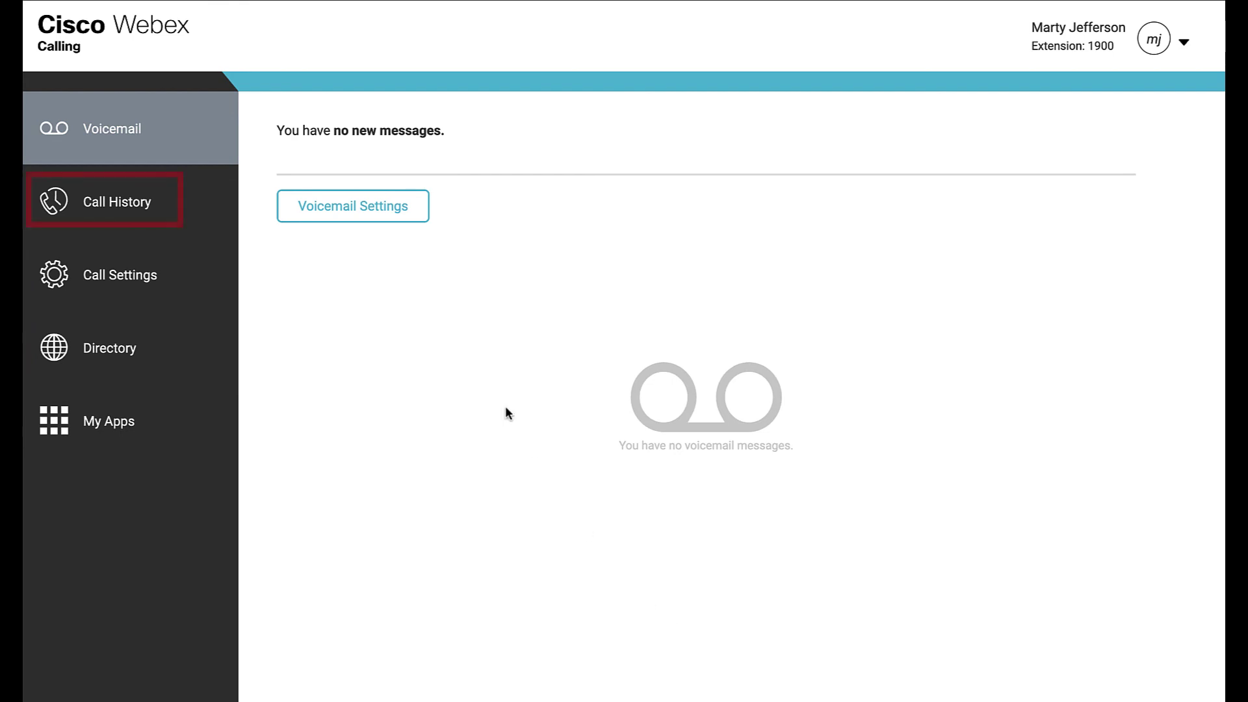
- Review the call history, then show Call Settings with Do Not Disturb and forwarding off
{"action": "left_click", "coordinate": [150, 208]}
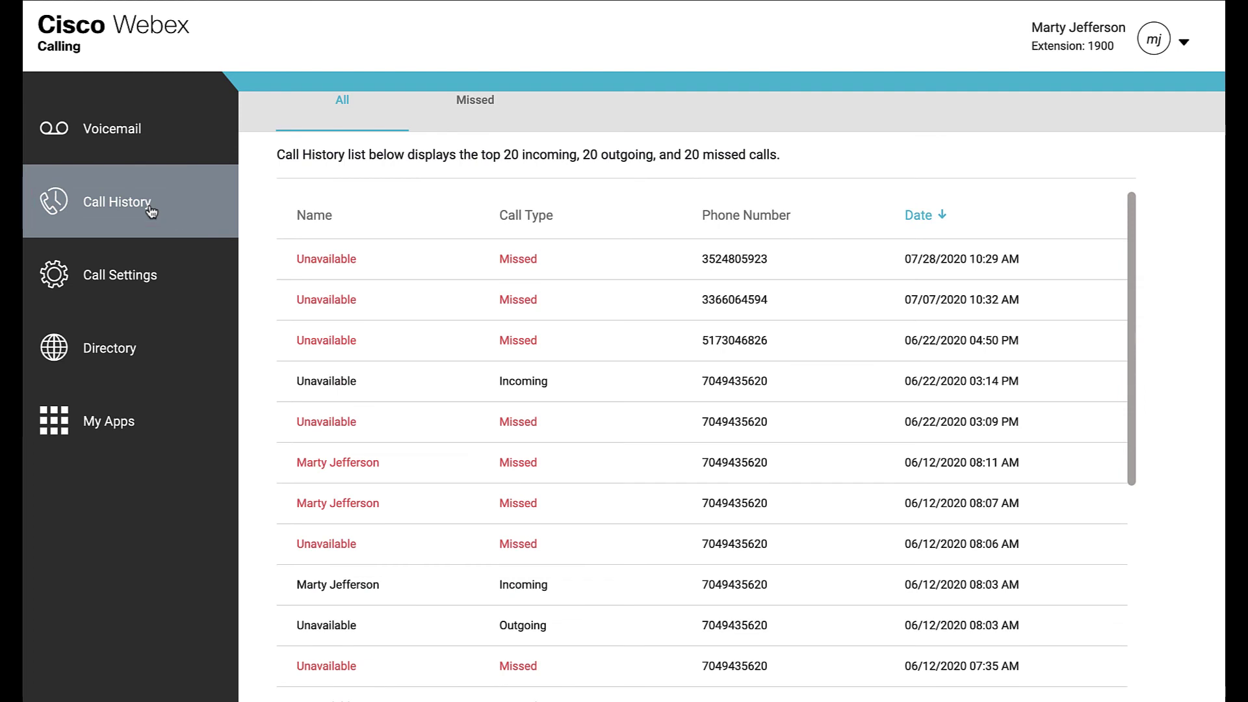
{"action": "left_click", "coordinate": [151, 276]}
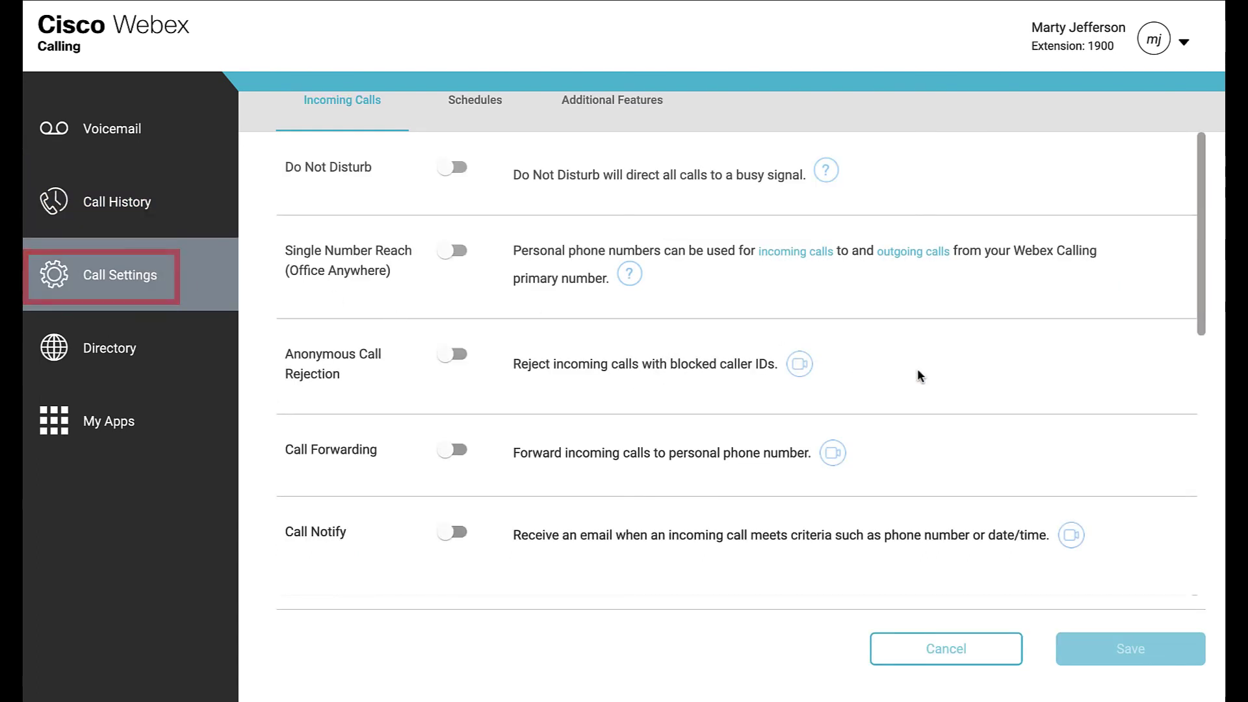
- Turn on Single Number Reach with contact calling and add a personal number named Cell
{"action": "left_click", "coordinate": [458, 250]}
{"action": "left_click", "coordinate": [293, 325]}
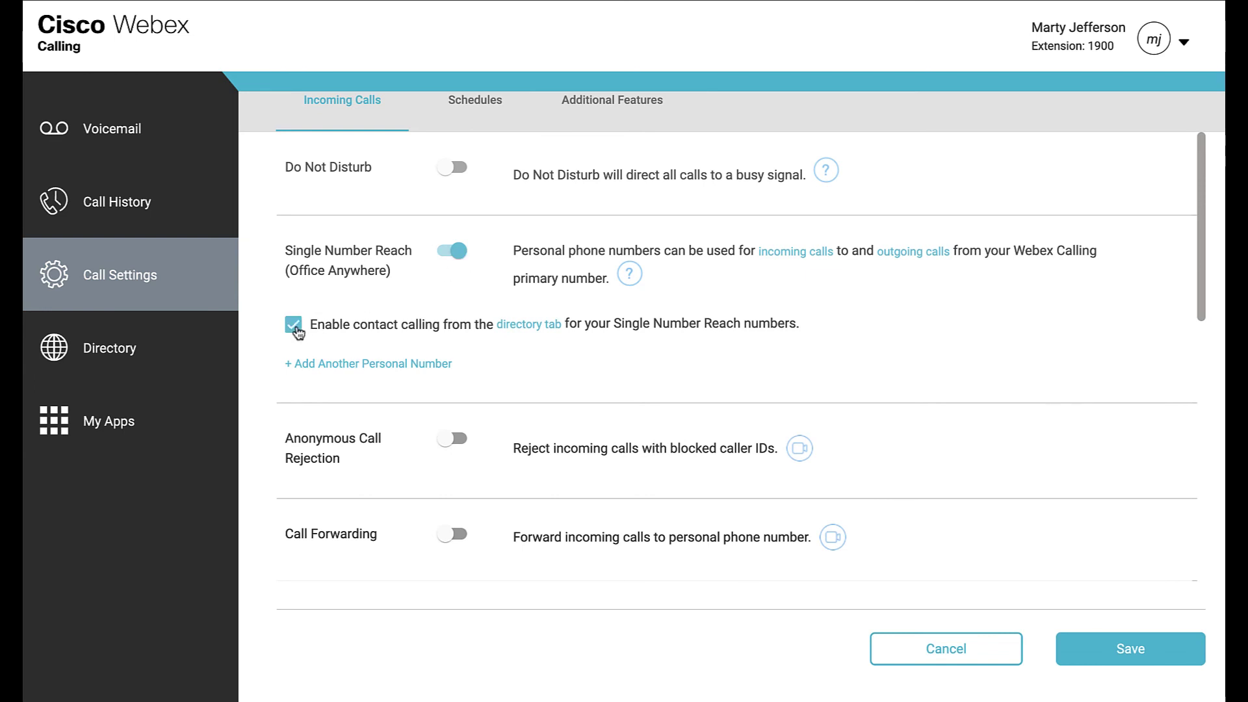
{"action": "left_click", "coordinate": [368, 363]}
{"action": "left_click", "coordinate": [376, 381]}
{"action": "type", "text": "Cell"}
{"action": "key", "text": "Tab"}
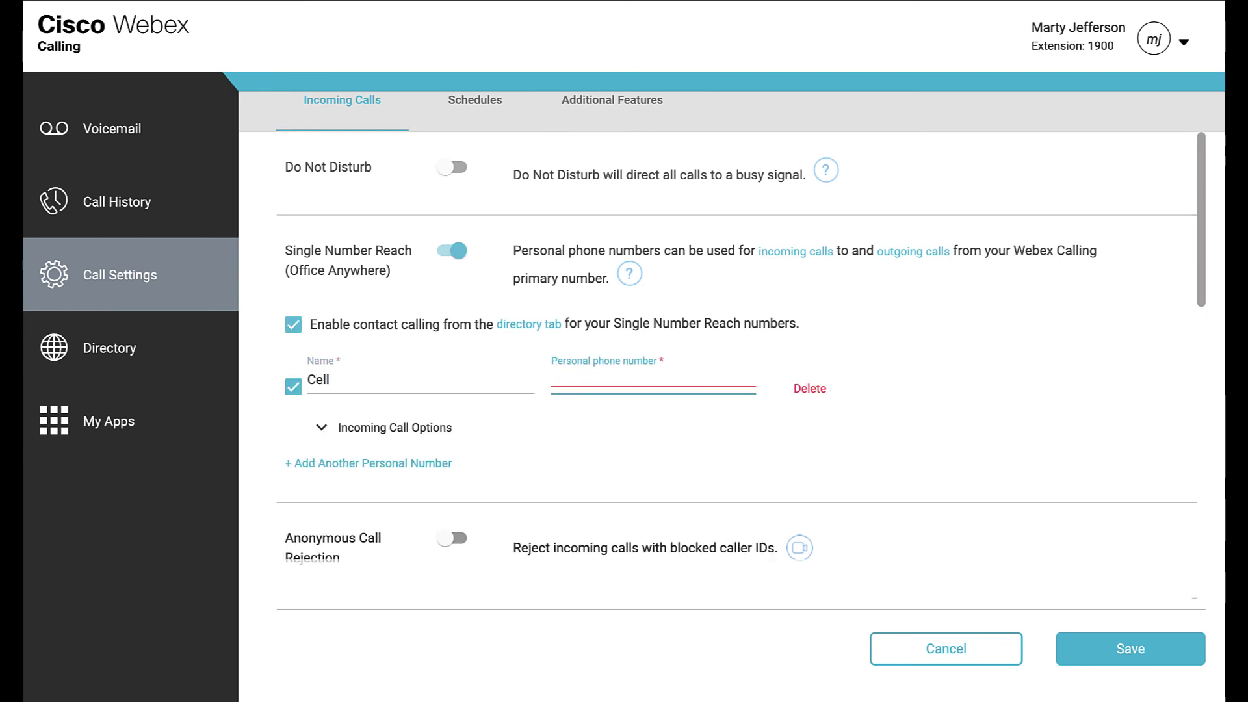
{"action": "type", "text": "8435551212"}
{"action": "key", "text": "Tab"}
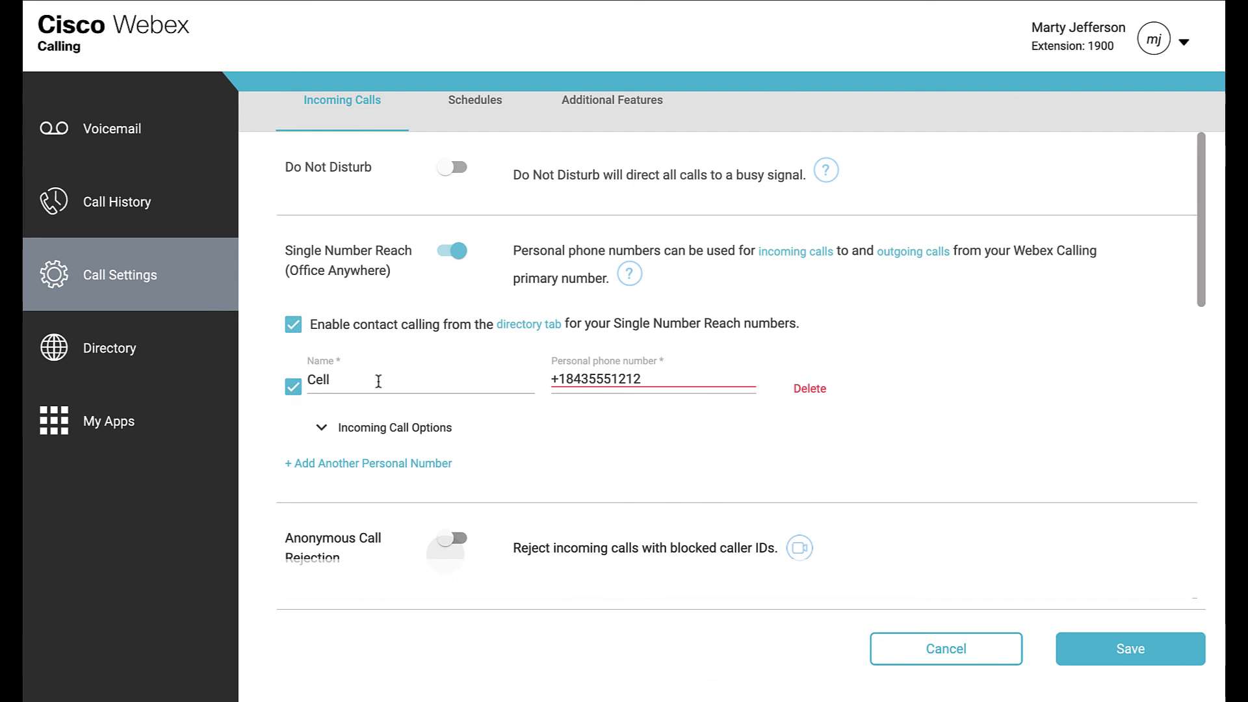
- Look over the rest of the settings and show the empty Schedules list
{"action": "scroll", "coordinate": [574, 412], "scroll_direction": "down", "scroll_amount": 3}
{"action": "scroll", "coordinate": [575, 417], "scroll_direction": "down", "scroll_amount": 3}
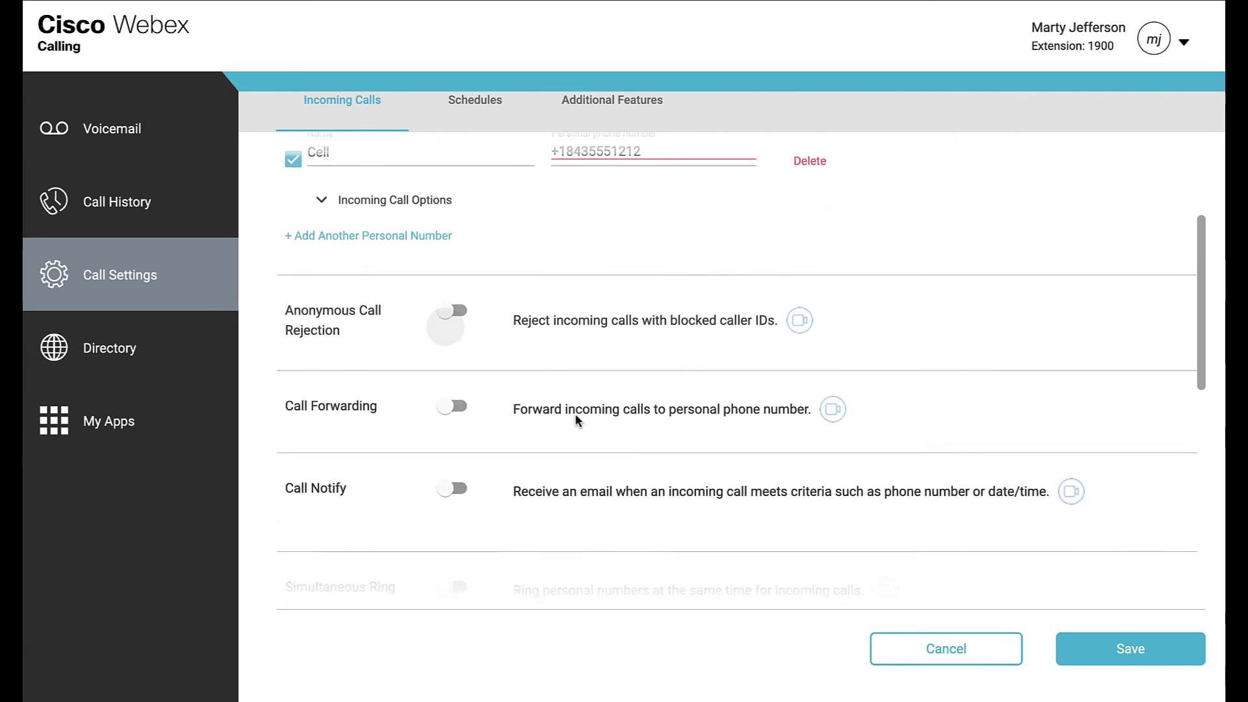
{"action": "scroll", "coordinate": [576, 419], "scroll_direction": "down", "scroll_amount": 3}
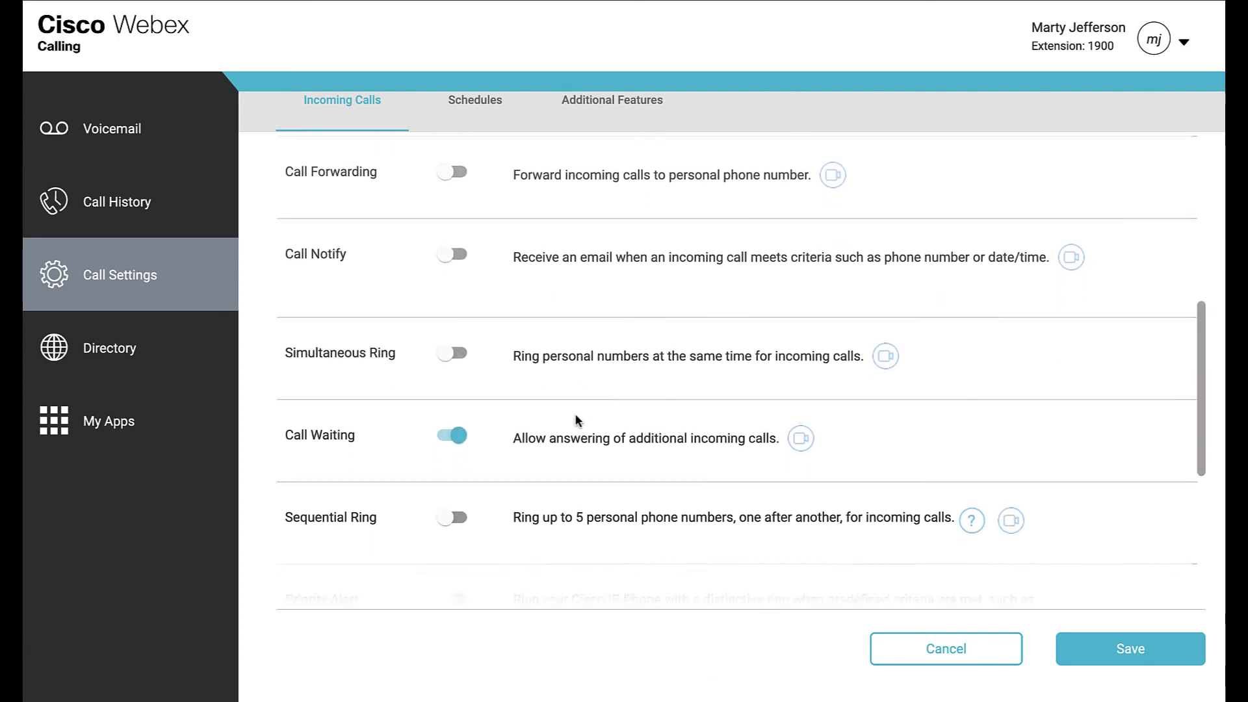
{"action": "scroll", "coordinate": [575, 419], "scroll_direction": "down", "scroll_amount": 3}
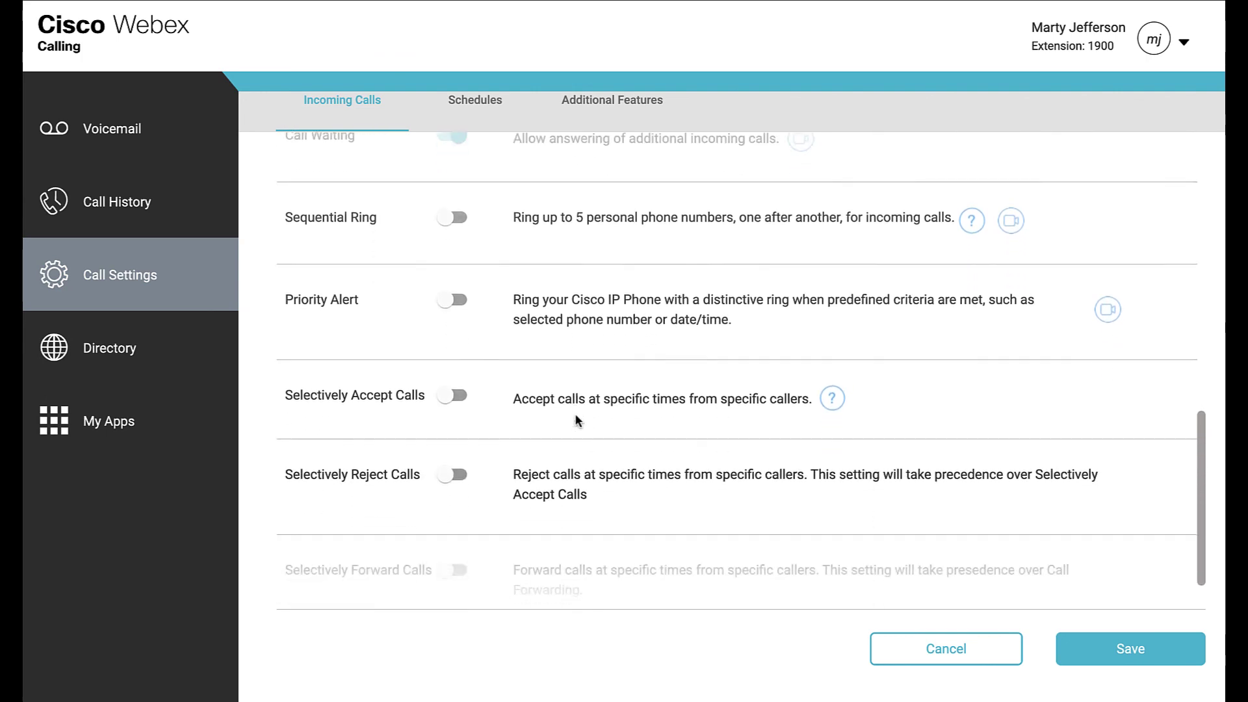
{"action": "scroll", "coordinate": [576, 421], "scroll_direction": "up", "scroll_amount": 2}
{"action": "scroll", "coordinate": [575, 416], "scroll_direction": "up", "scroll_amount": 5}
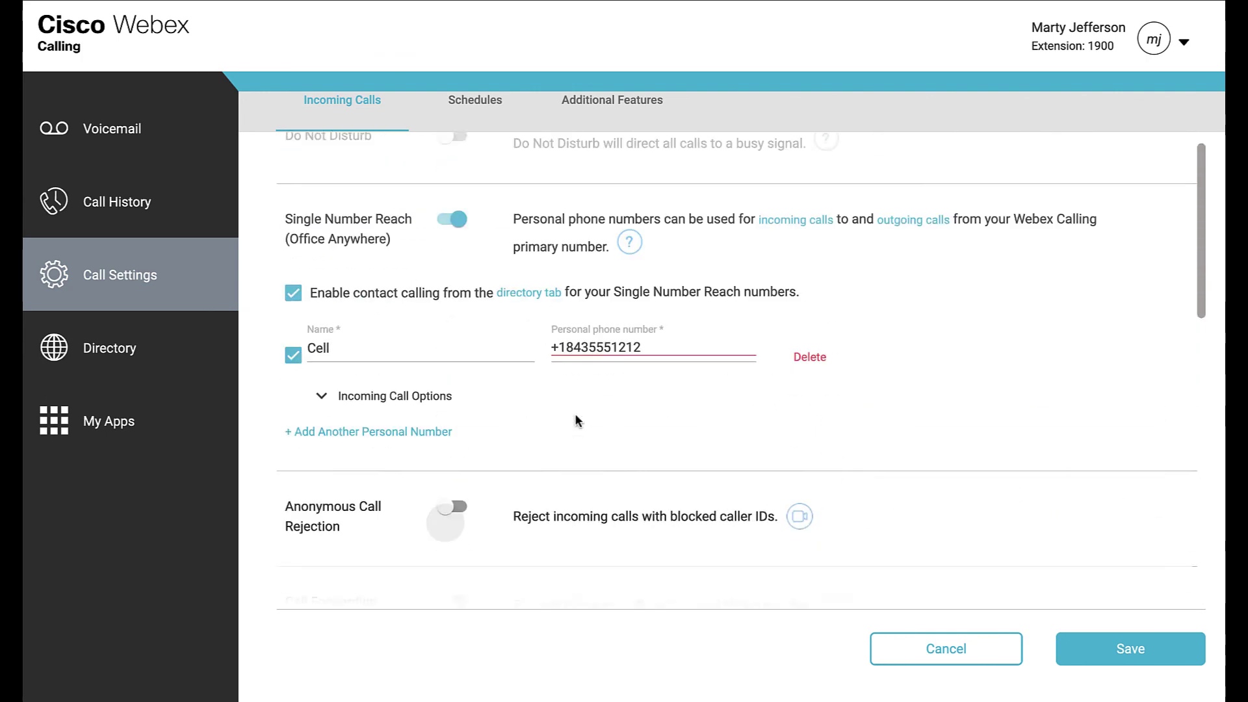
{"action": "left_click", "coordinate": [488, 105]}
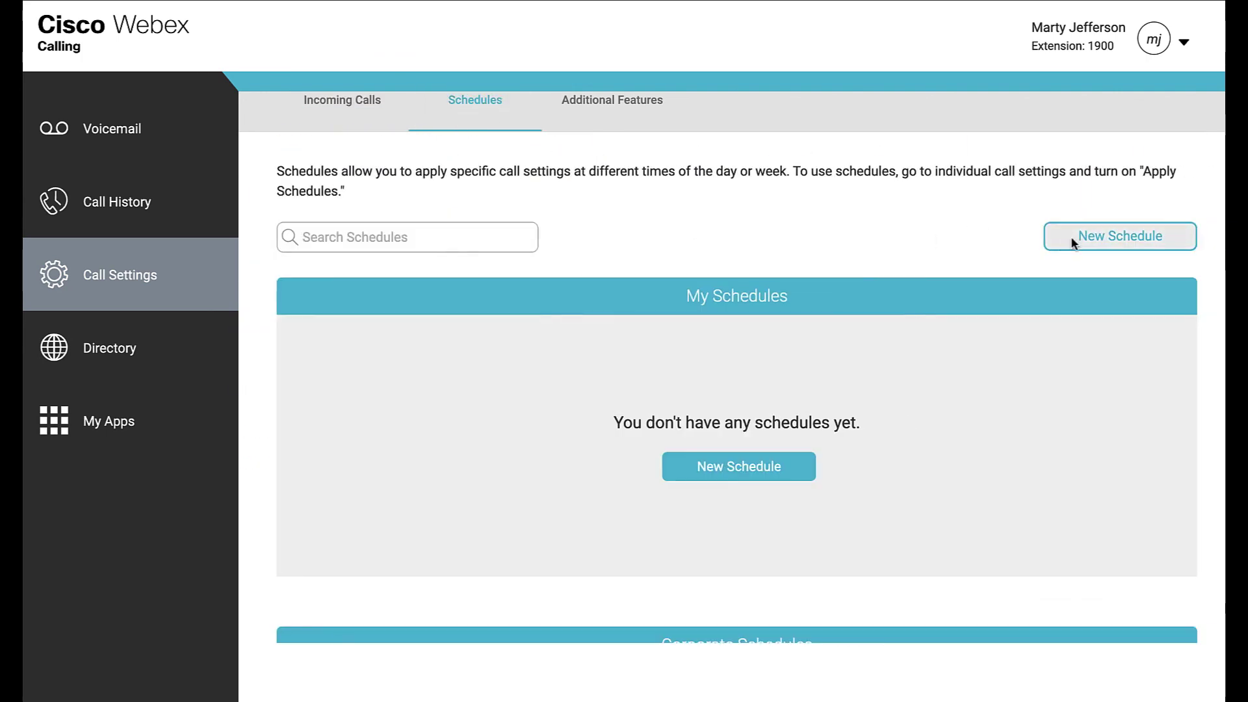
- Draft a new schedule from 2/23 to 2/25, 12:00 AM to 12:00 AM
{"action": "left_click", "coordinate": [1072, 237]}
{"action": "left_click", "coordinate": [594, 297]}
{"action": "left_click", "coordinate": [645, 549]}
{"action": "left_click", "coordinate": [795, 298]}
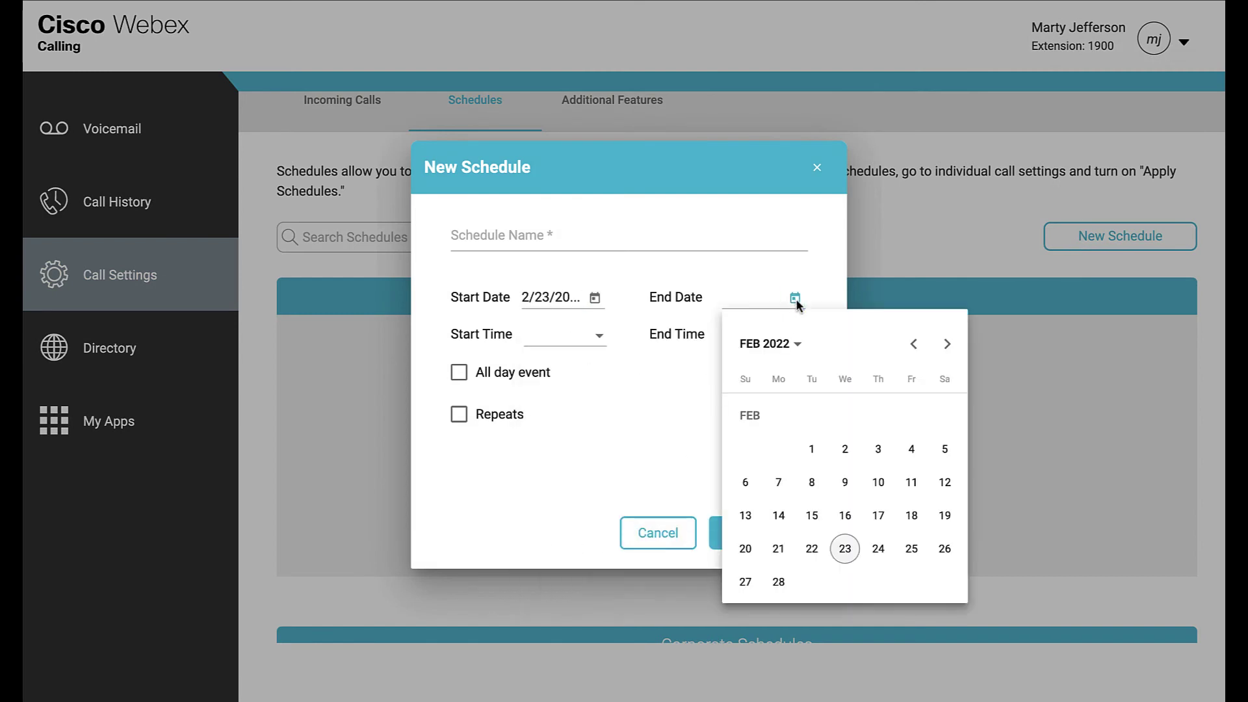
{"action": "left_click", "coordinate": [911, 548]}
{"action": "left_click", "coordinate": [598, 336]}
{"action": "left_click", "coordinate": [591, 375]}
{"action": "left_click", "coordinate": [780, 336]}
{"action": "left_click", "coordinate": [784, 380]}
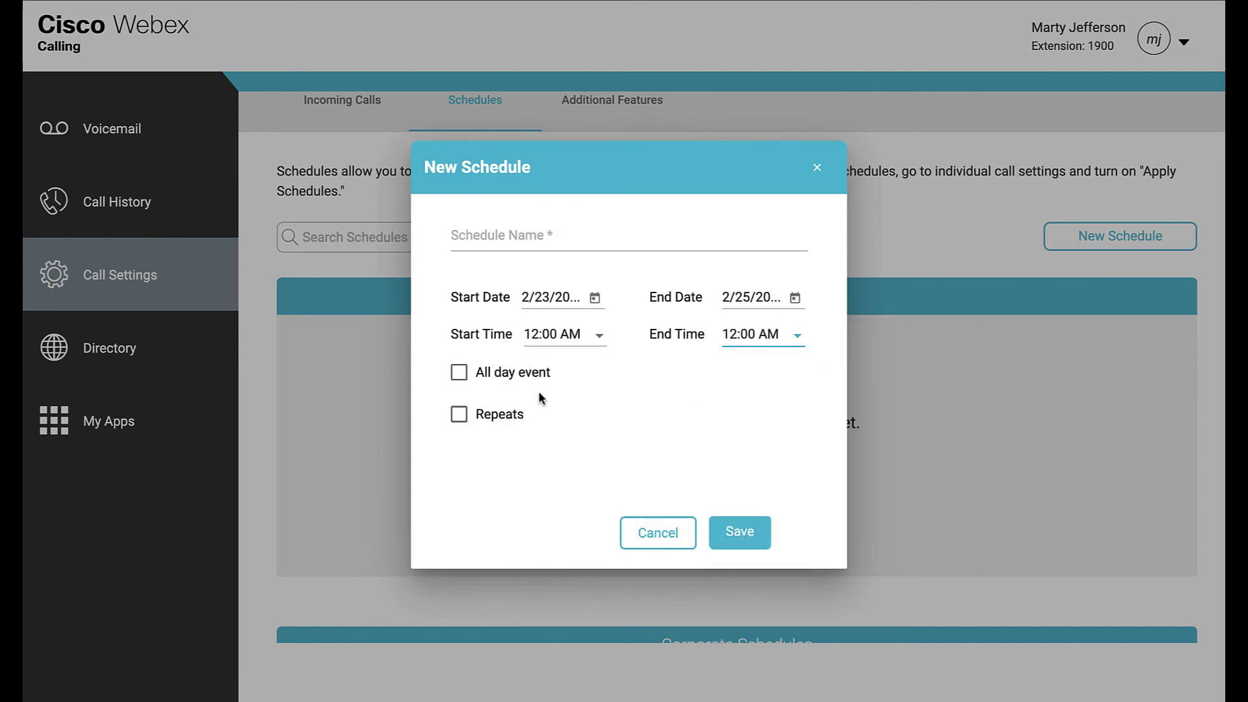
- Make the draft all-day and repeating, discard it, and review Additional Features' hoteling settings
{"action": "left_click", "coordinate": [504, 380]}
{"action": "left_click", "coordinate": [503, 419]}
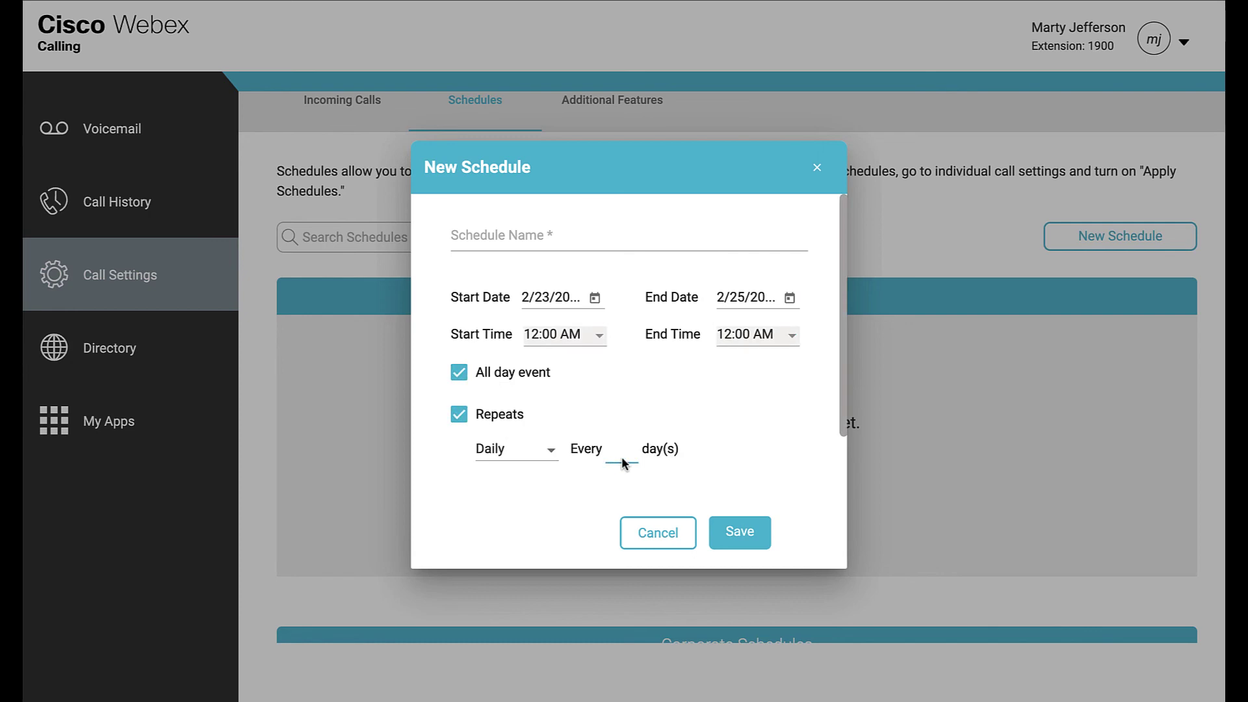
{"action": "type", "text": "1"}
{"action": "left_click", "coordinate": [664, 529]}
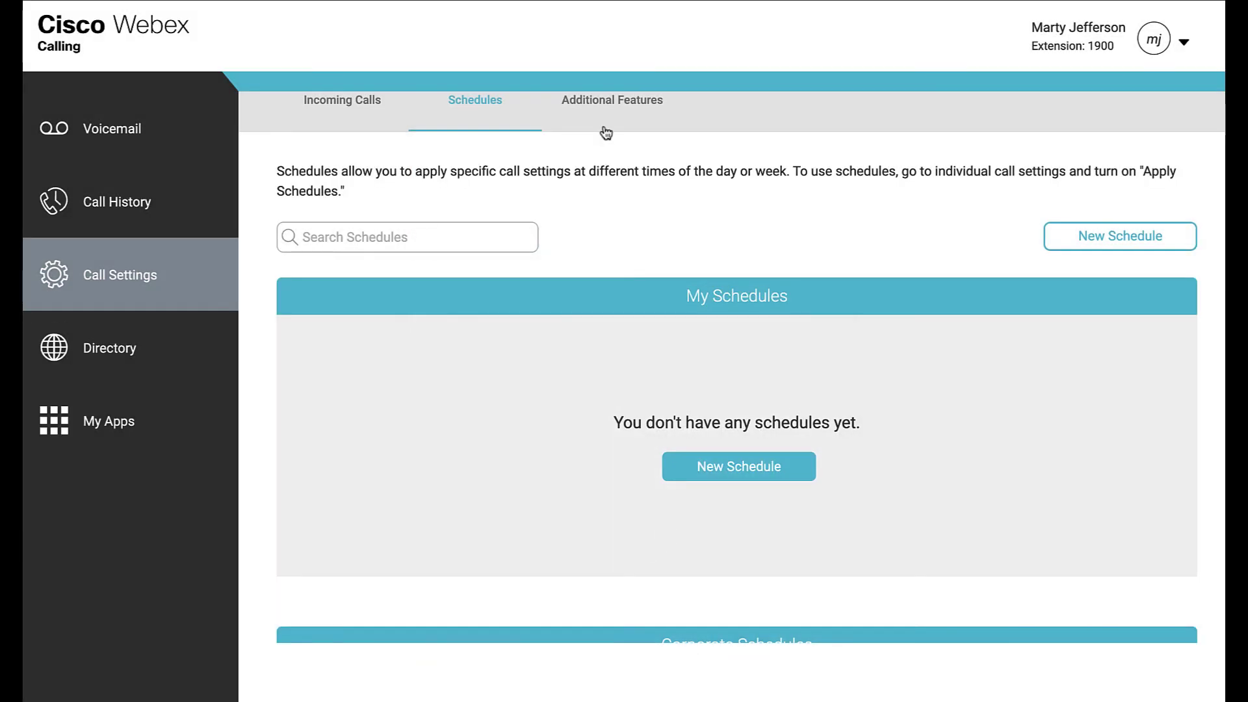
{"action": "left_click", "coordinate": [607, 110]}
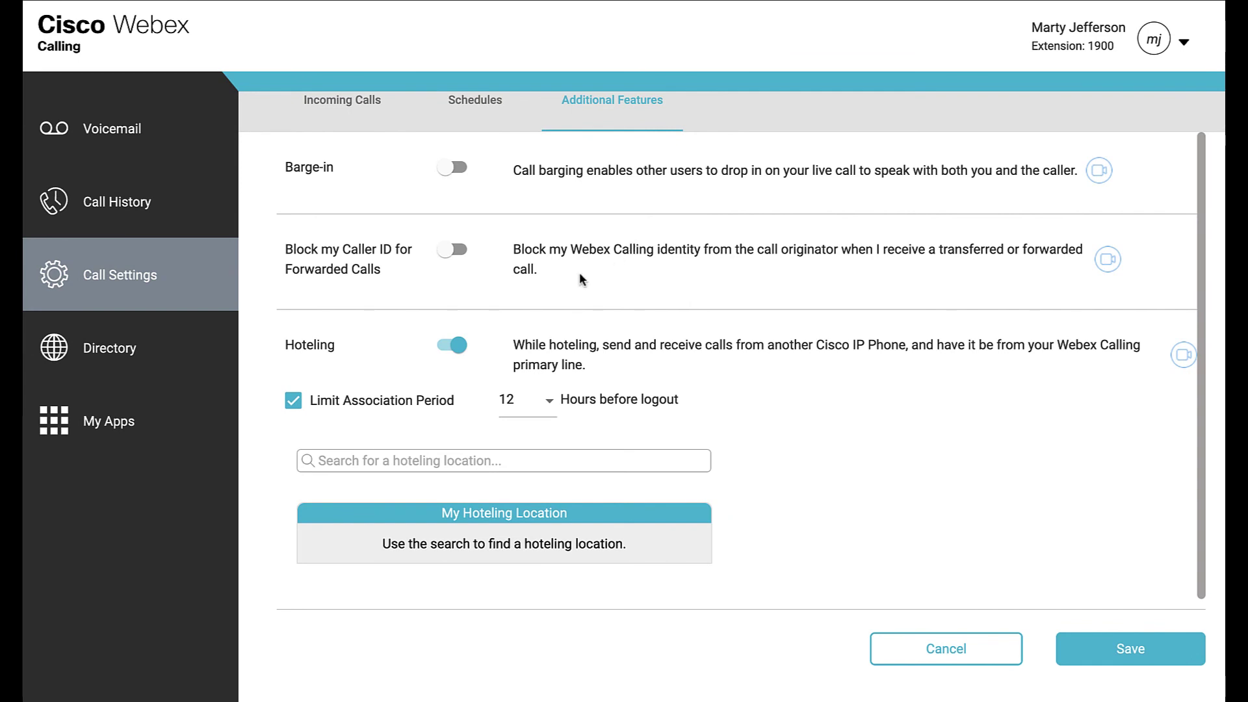
{"action": "scroll", "coordinate": [547, 259], "scroll_direction": "down", "scroll_amount": 1}
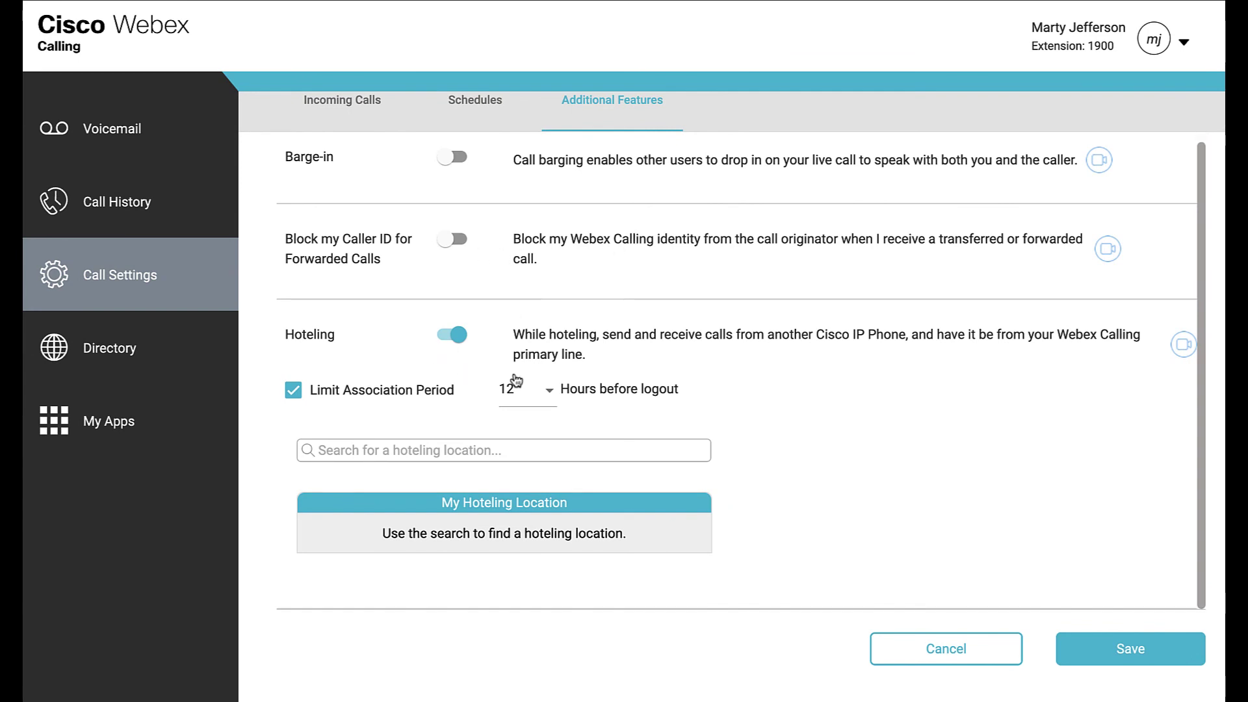
- Browse the company directory of users and queues, then go to My Apps
{"action": "left_click", "coordinate": [135, 352]}
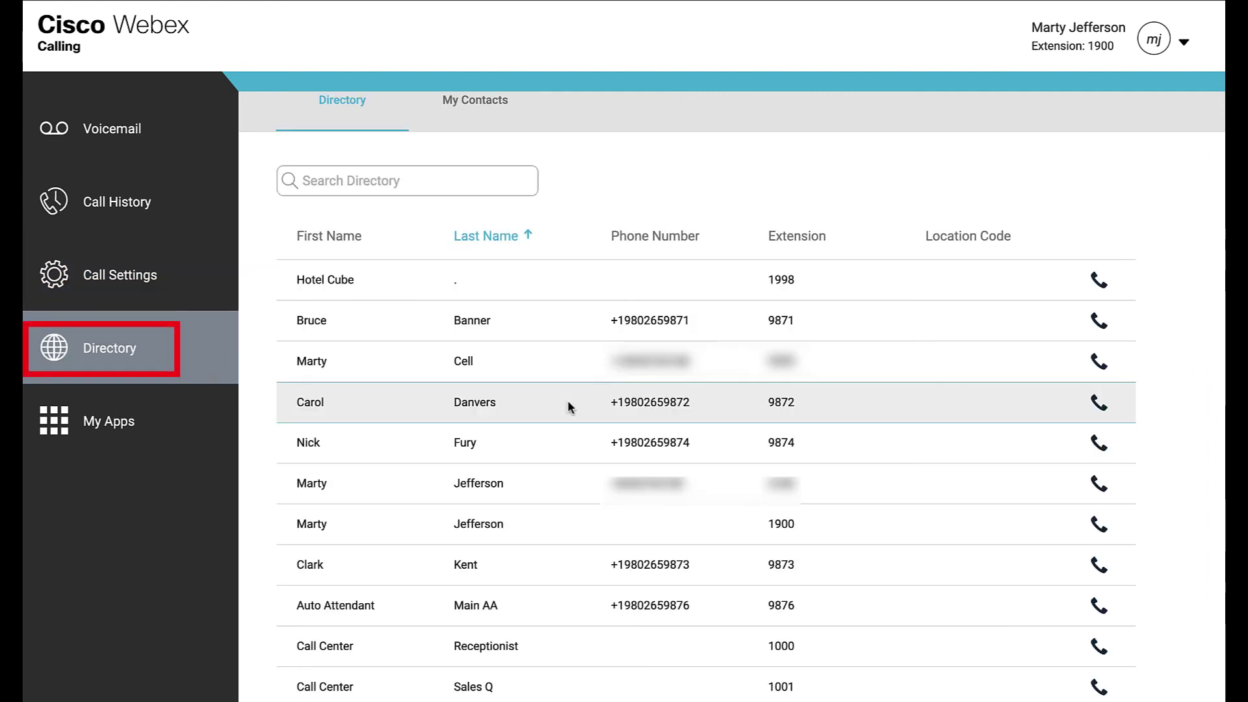
{"action": "scroll", "coordinate": [568, 405], "scroll_direction": "down", "scroll_amount": 3}
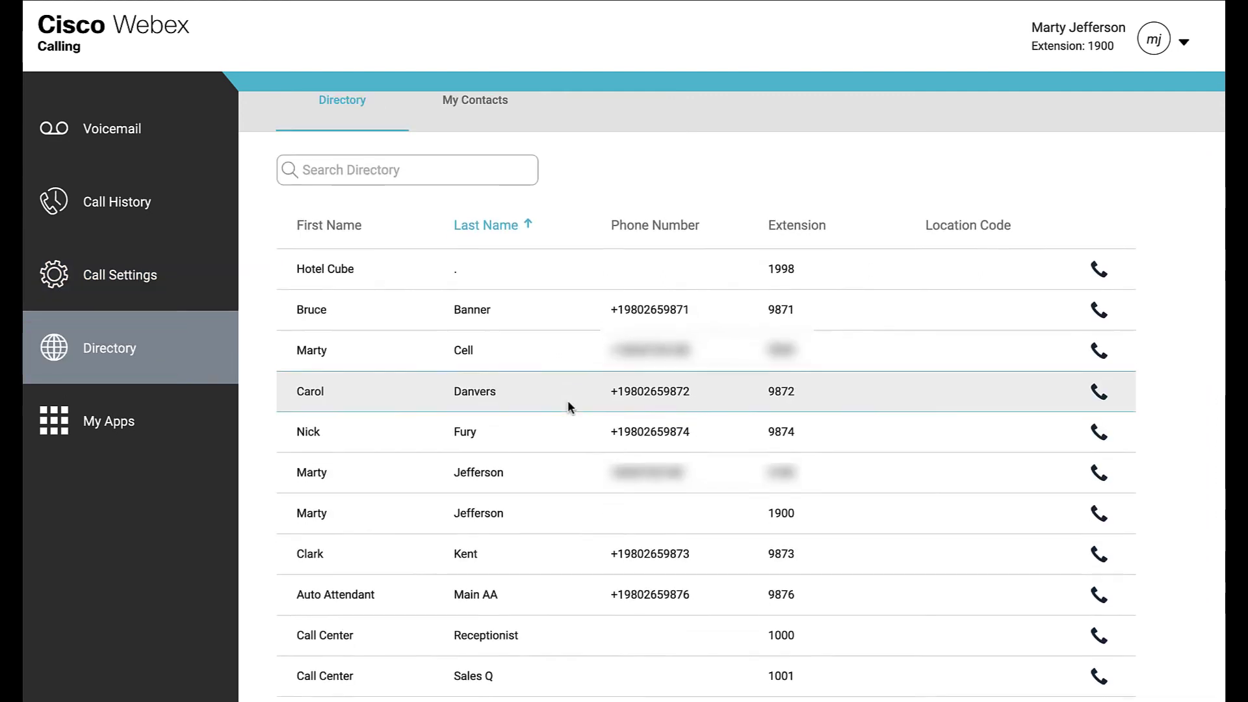
{"action": "scroll", "coordinate": [567, 406], "scroll_direction": "down", "scroll_amount": 2}
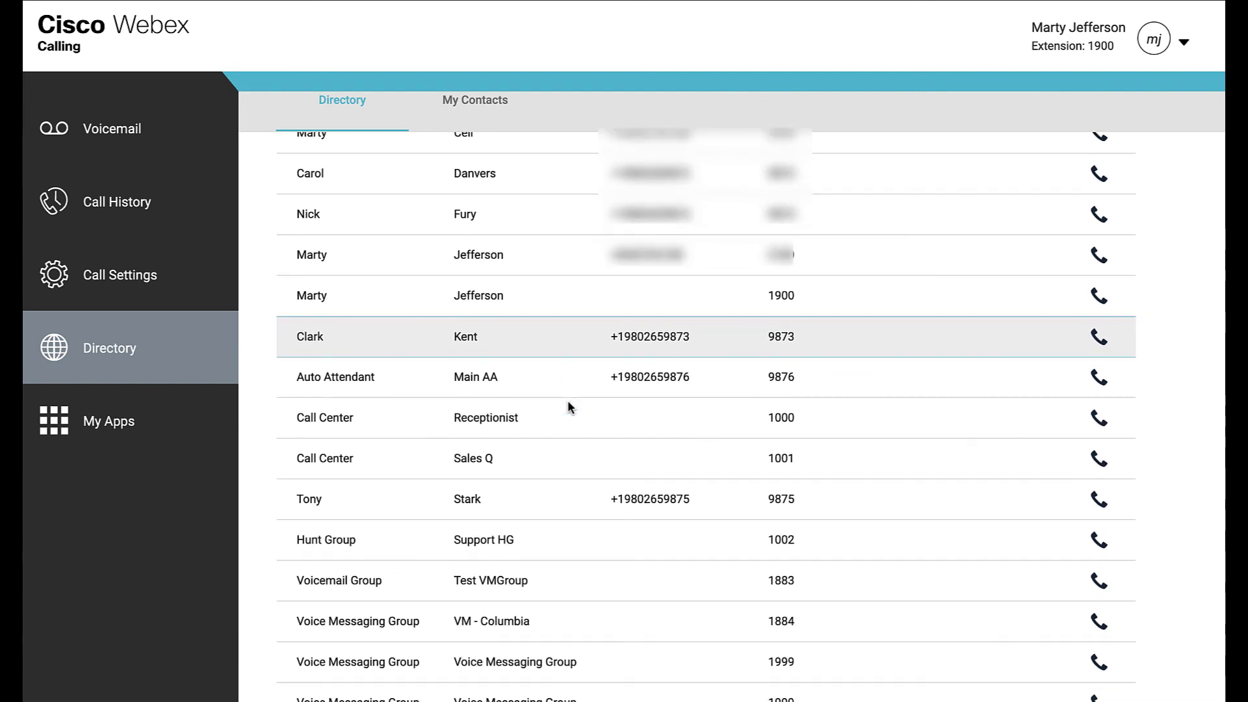
{"action": "scroll", "coordinate": [567, 406], "scroll_direction": "up", "scroll_amount": 1}
{"action": "scroll", "coordinate": [569, 406], "scroll_direction": "up", "scroll_amount": 3}
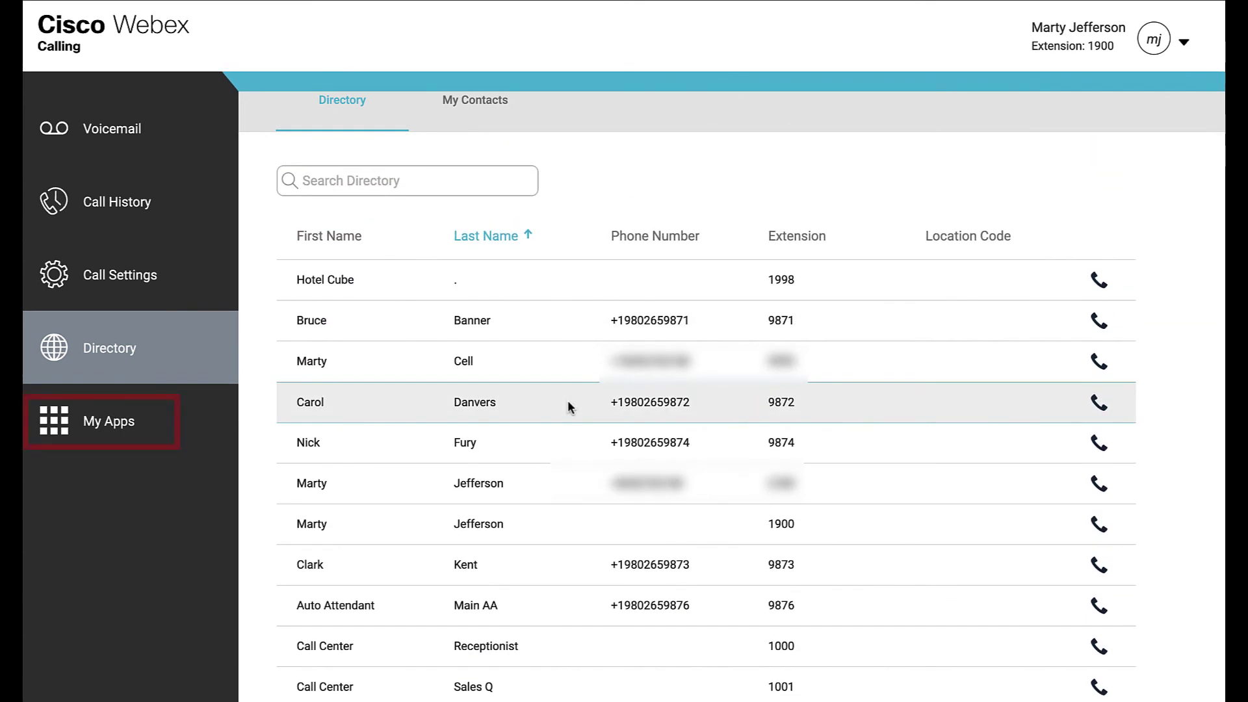
{"action": "left_click", "coordinate": [150, 427]}
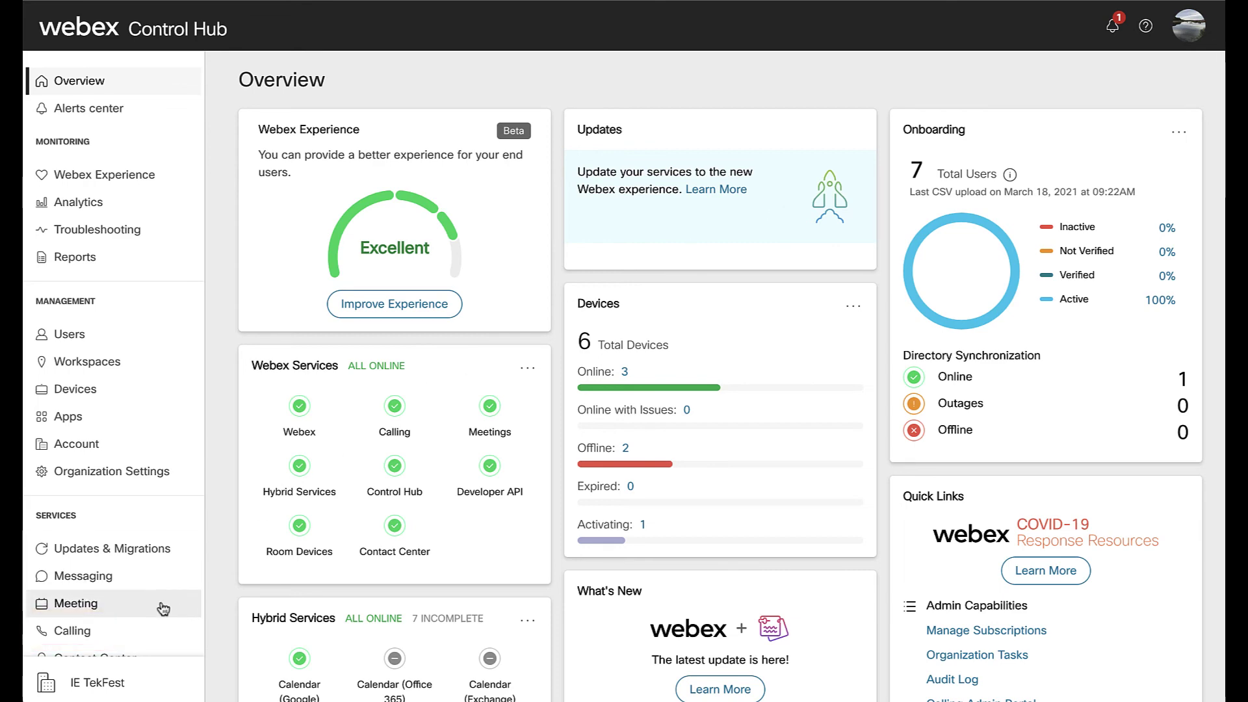
- Show the Calling call queue list: Receptionist (1000) and Sales Q (1001) at Main Office
{"action": "left_click", "coordinate": [156, 627]}
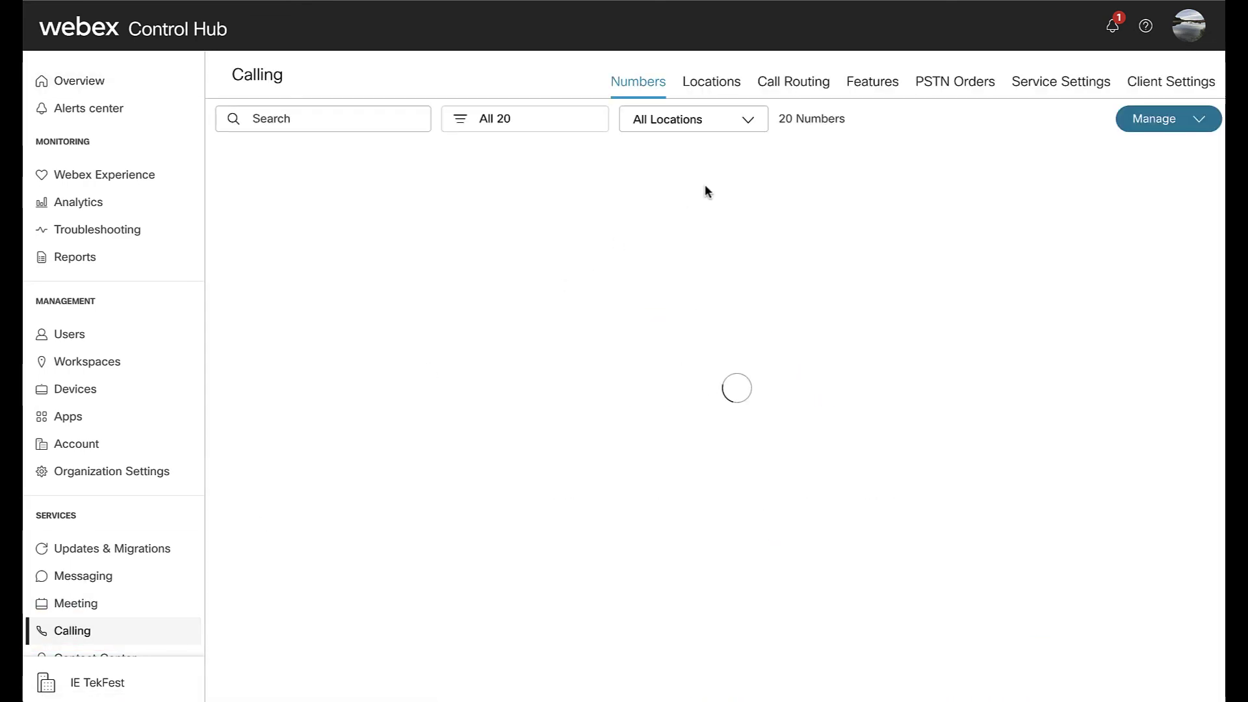
{"action": "left_click", "coordinate": [875, 95]}
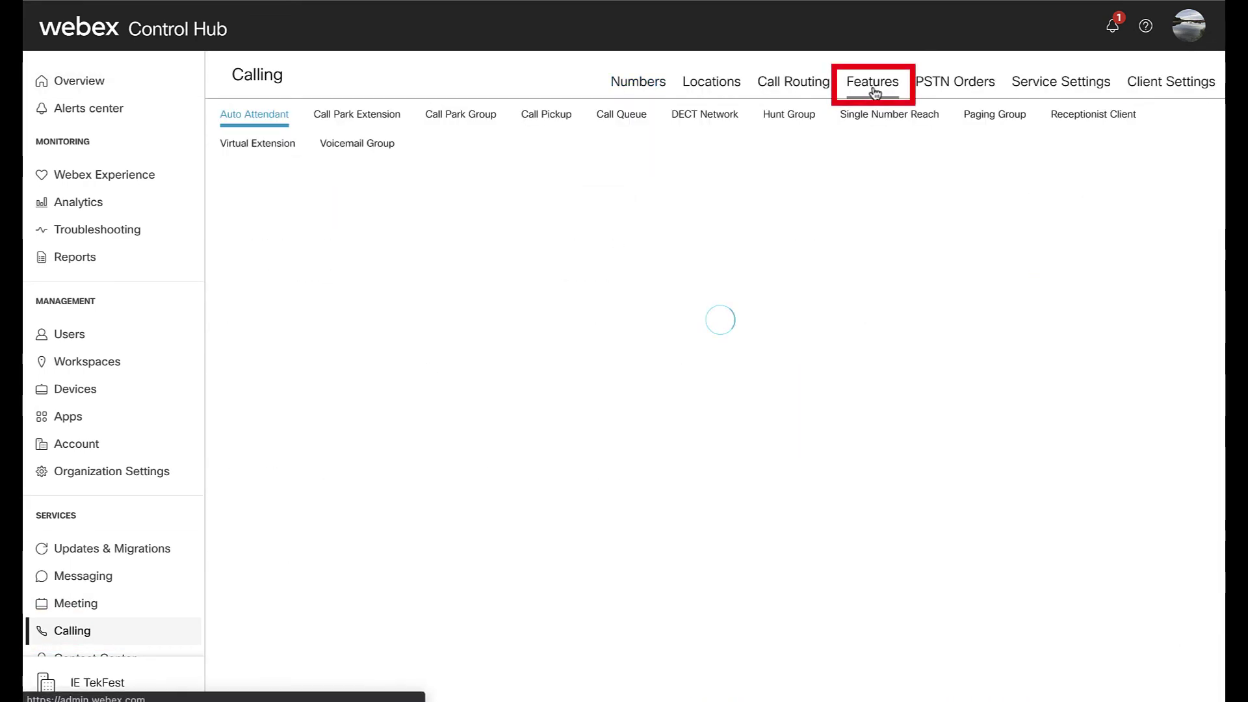
{"action": "left_click", "coordinate": [629, 120]}
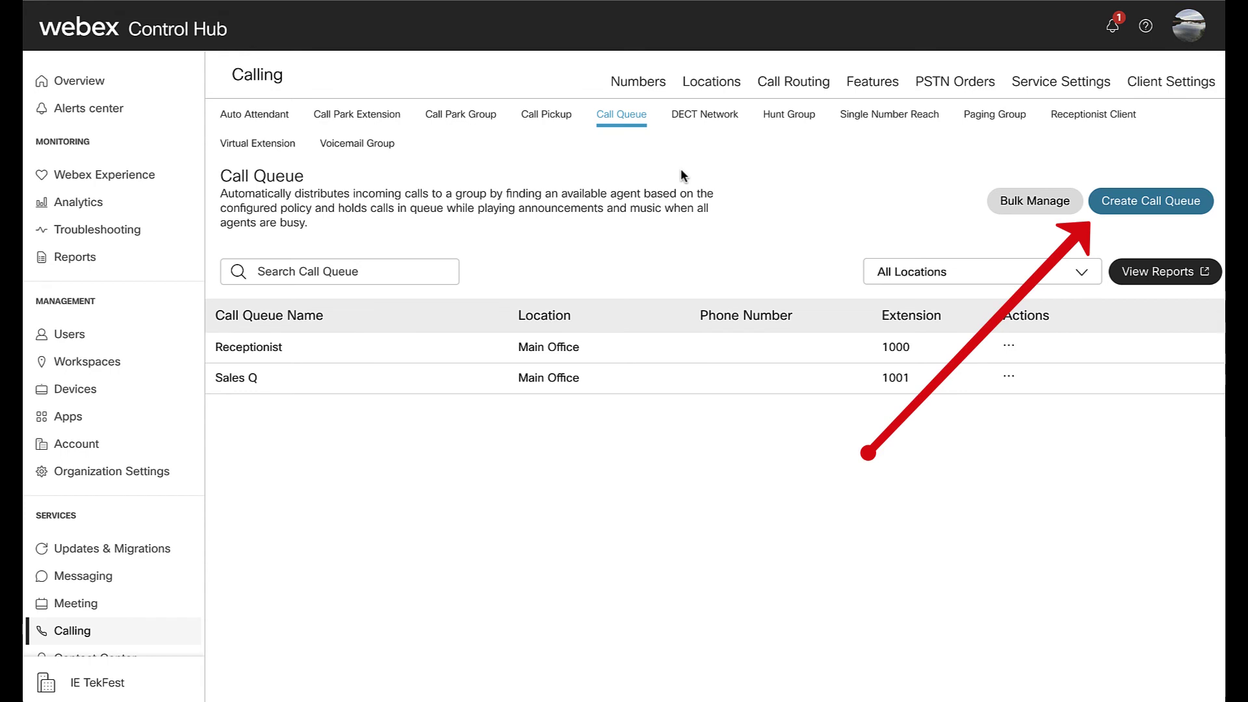
- Start a Main Office call queue named Demo Queue with a phone number and extension 9870
{"action": "left_click", "coordinate": [1140, 200]}
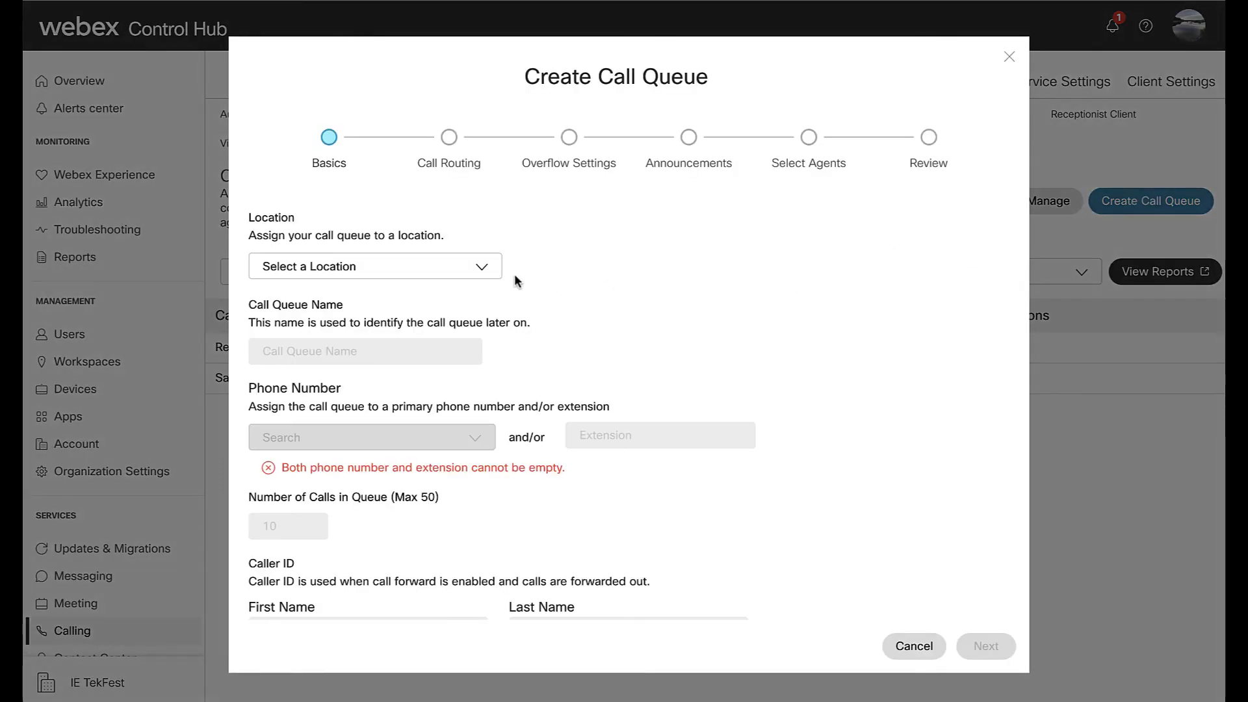
{"action": "left_click", "coordinate": [481, 267]}
{"action": "left_click", "coordinate": [431, 412]}
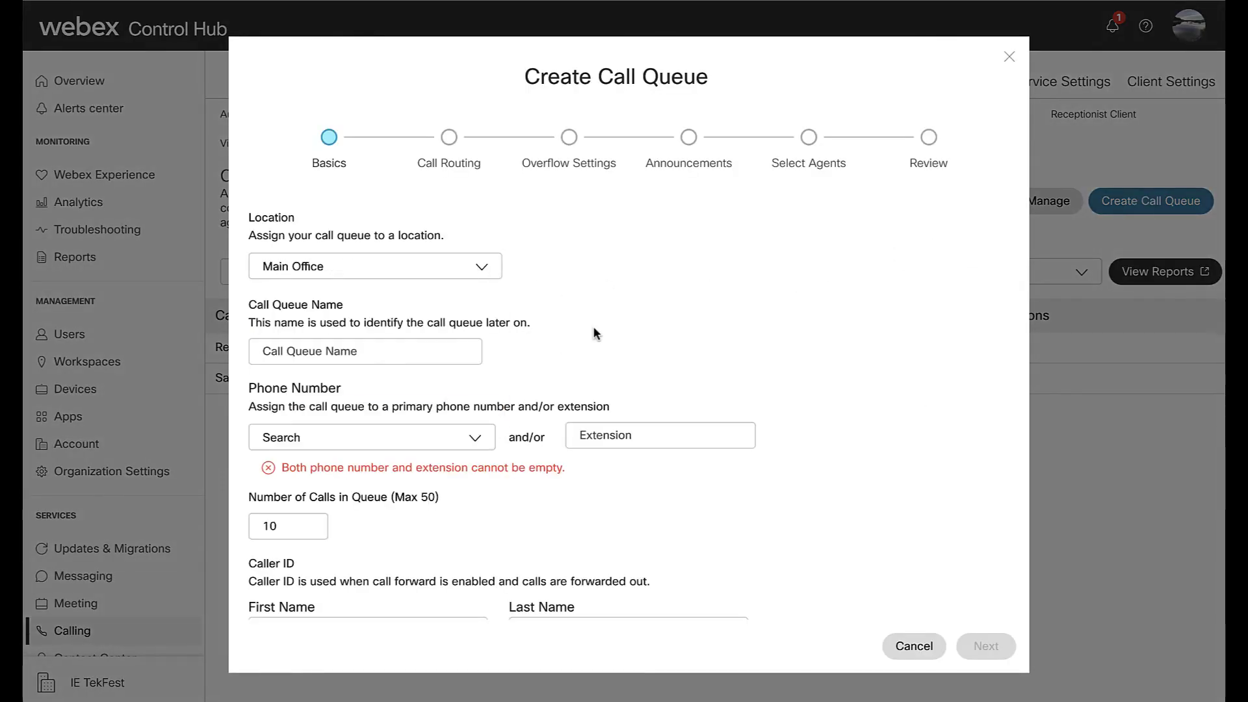
{"action": "left_click", "coordinate": [469, 353]}
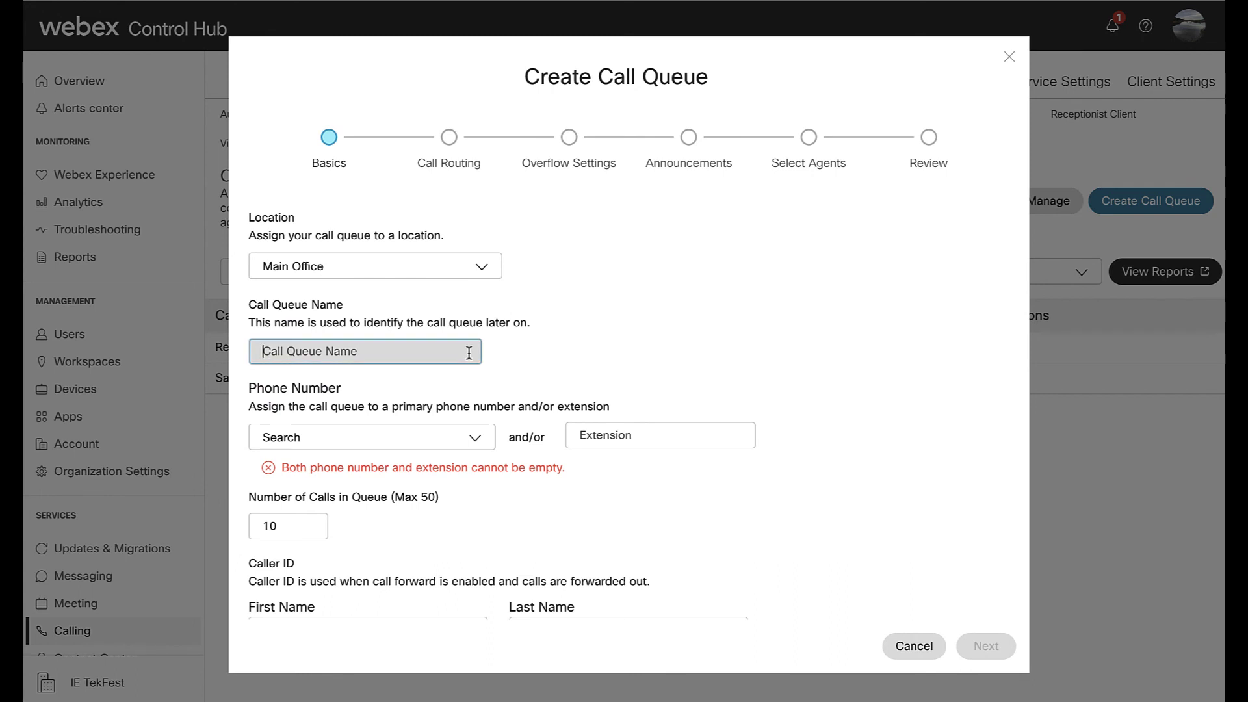
{"action": "type", "text": "Demo Queue"}
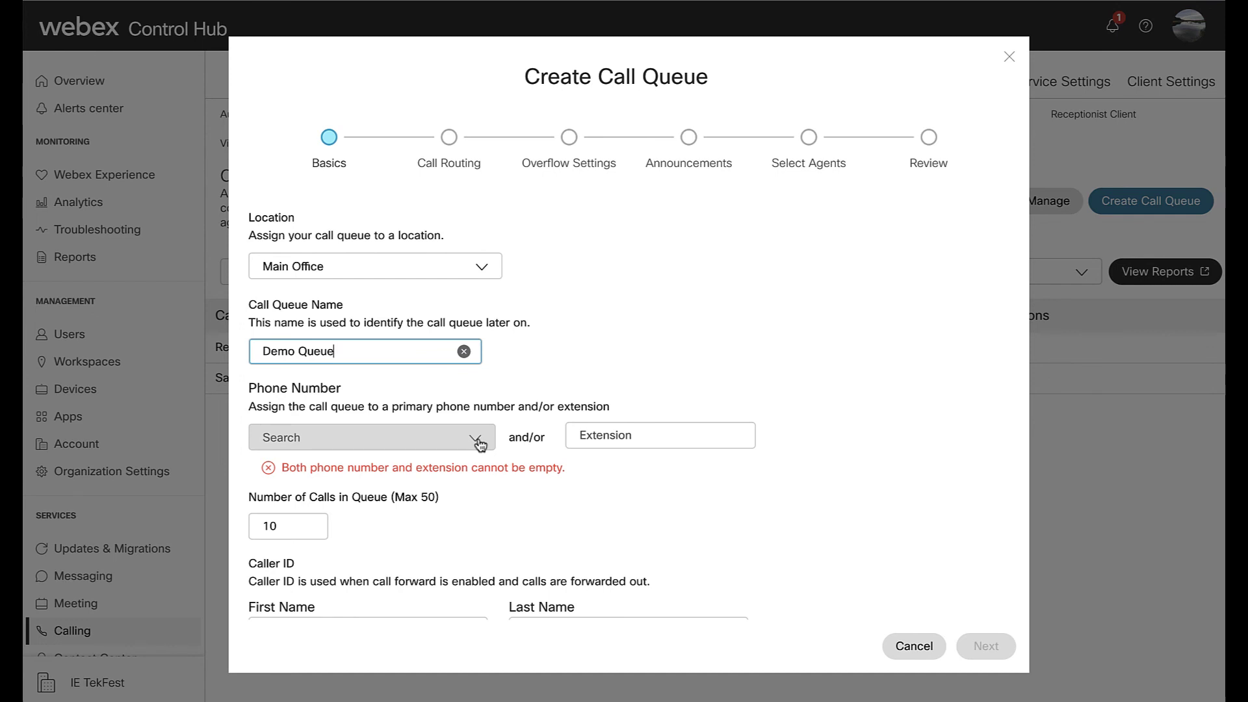
{"action": "left_click", "coordinate": [479, 443]}
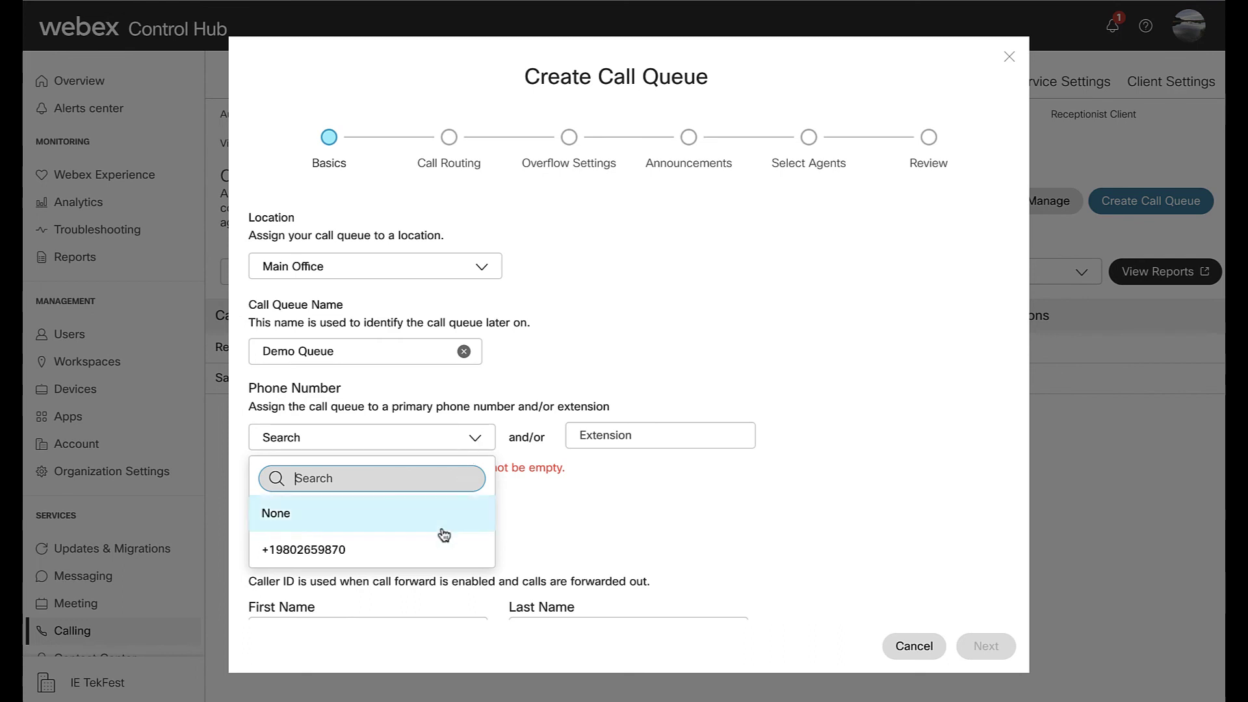
{"action": "left_click", "coordinate": [437, 550]}
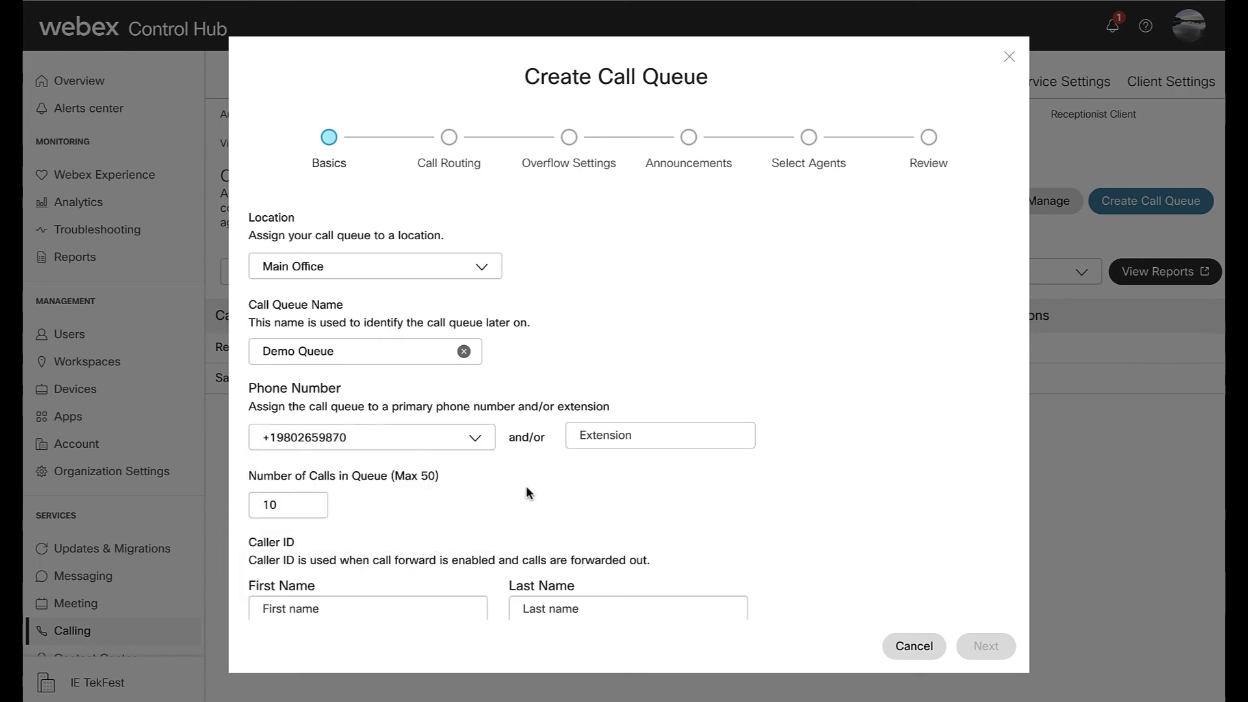
{"action": "left_click", "coordinate": [621, 436]}
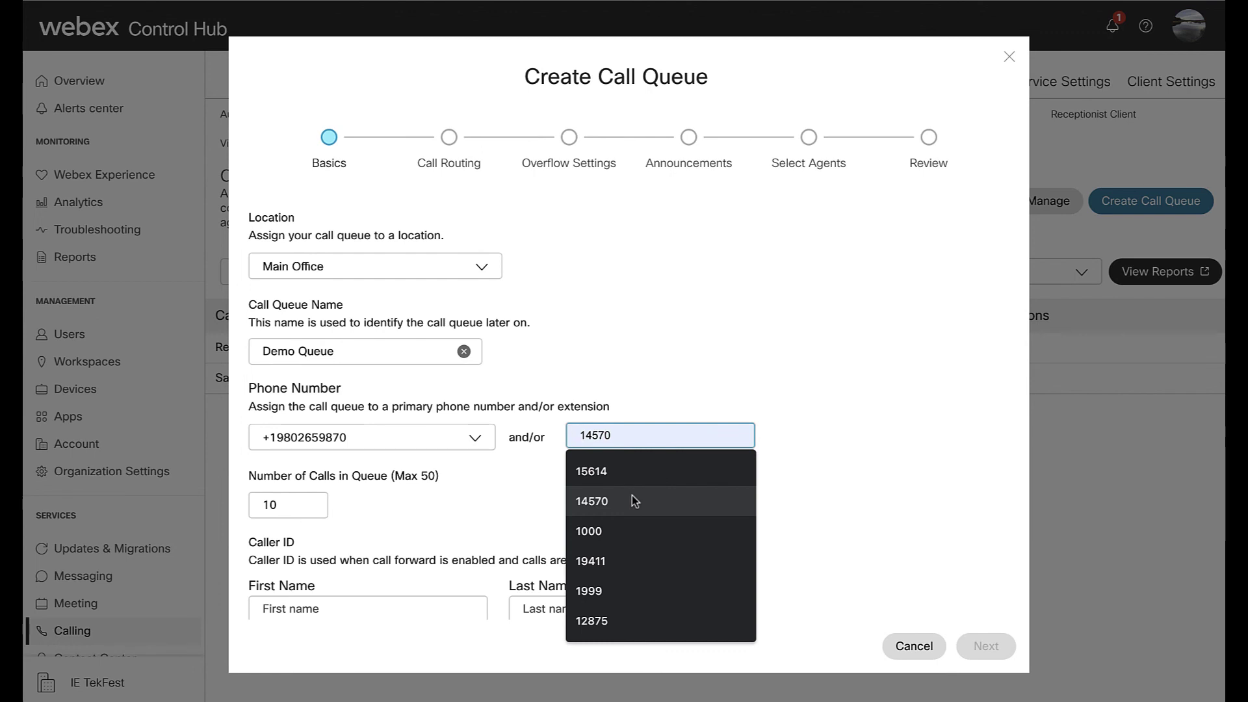
{"action": "type", "text": "987"}
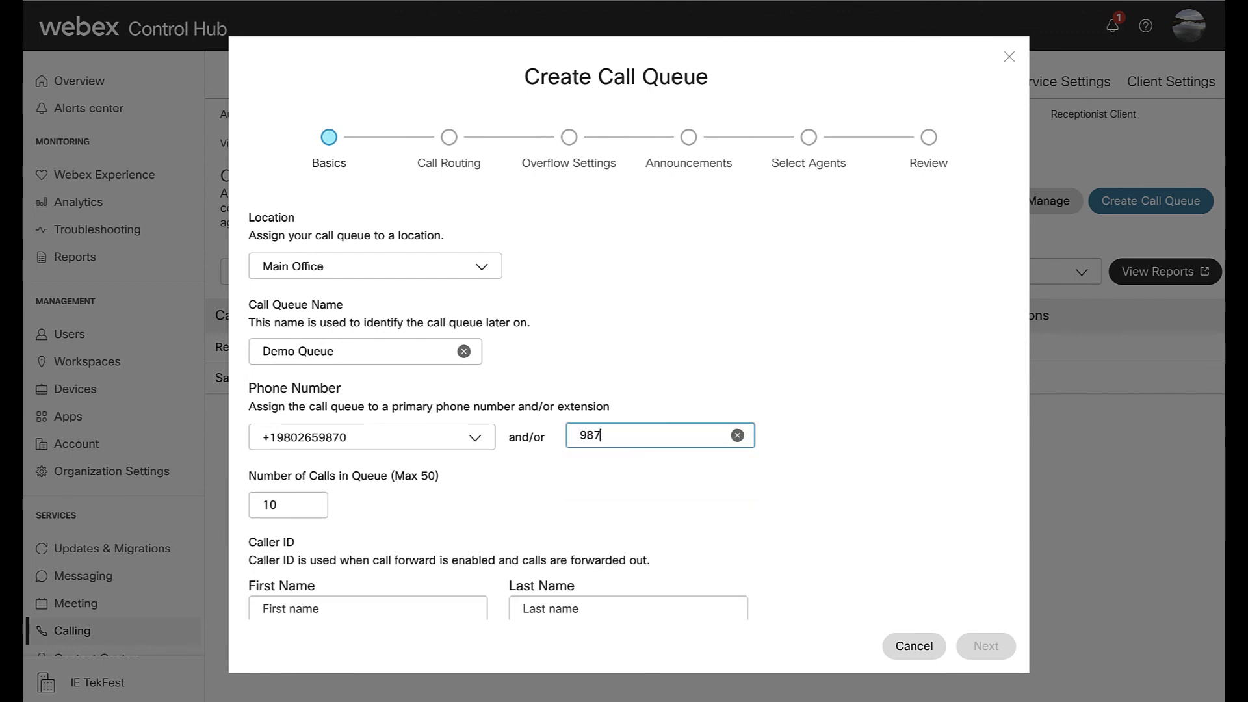
{"action": "type", "text": "0"}
- Set the queue's caller ID to Demo Queue and its language to English, then proceed
{"action": "scroll", "coordinate": [558, 497], "scroll_direction": "down", "scroll_amount": 2}
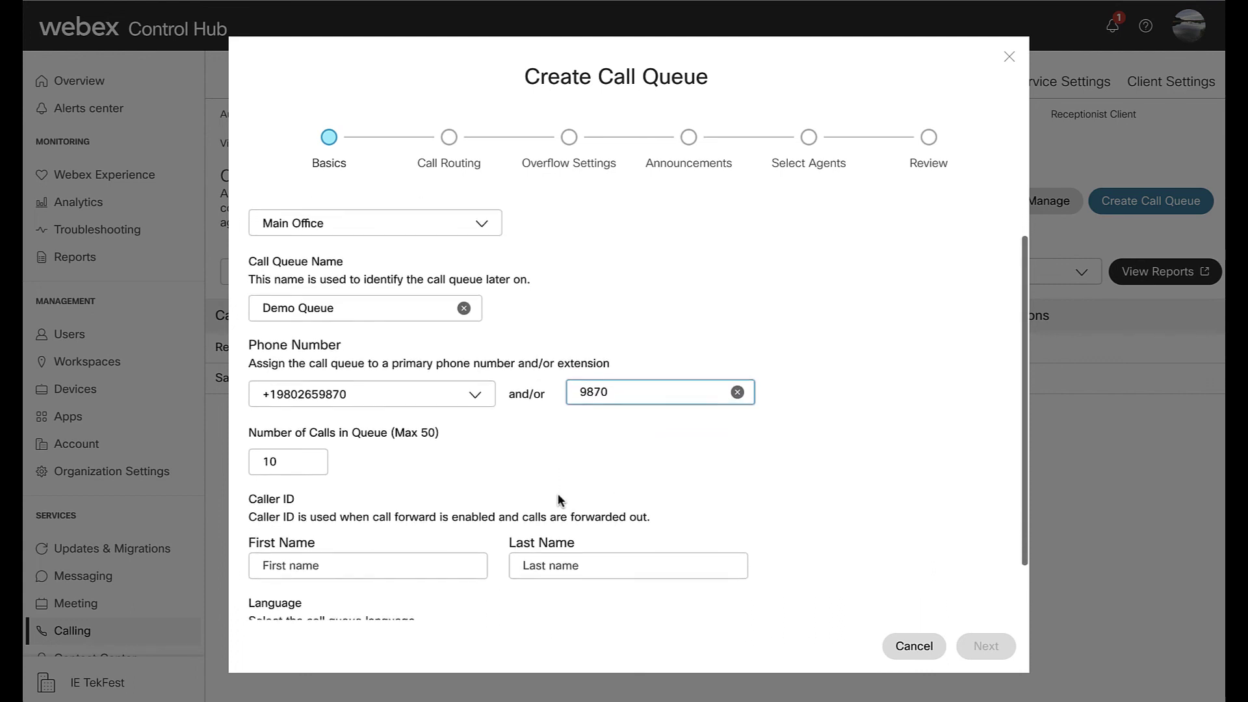
{"action": "scroll", "coordinate": [558, 498], "scroll_direction": "down", "scroll_amount": 3}
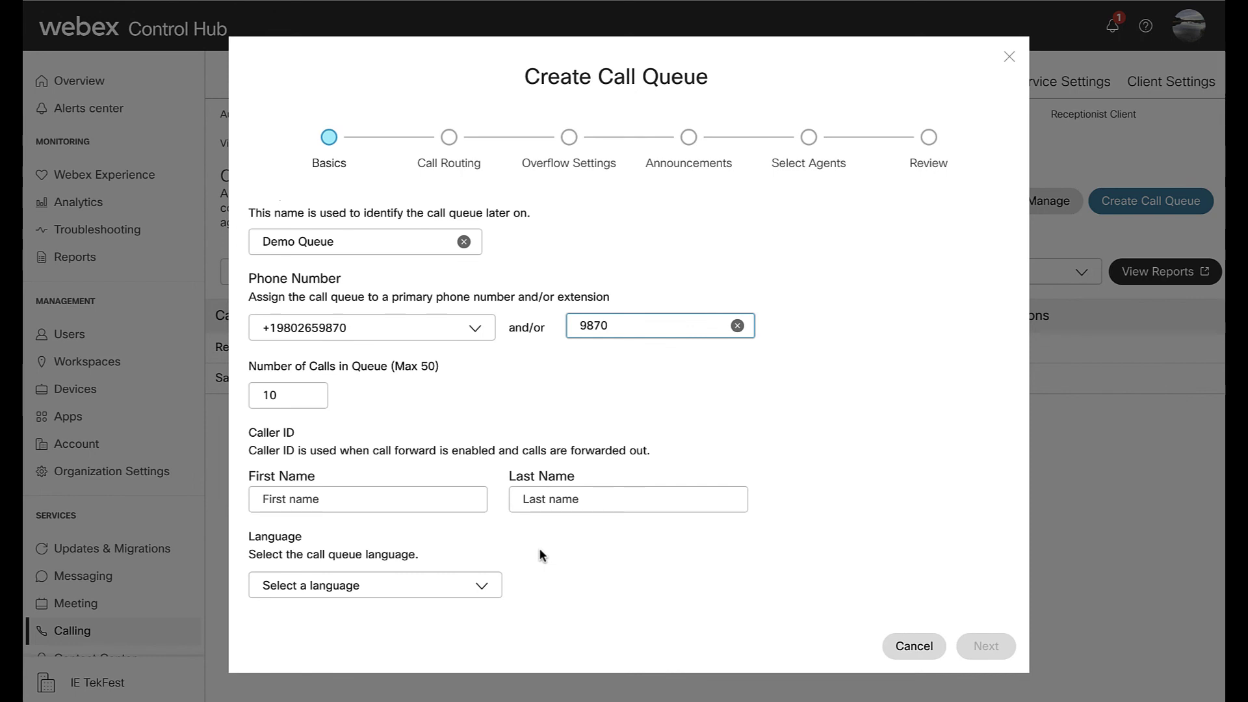
{"action": "left_click", "coordinate": [364, 499]}
{"action": "type", "text": "De"}
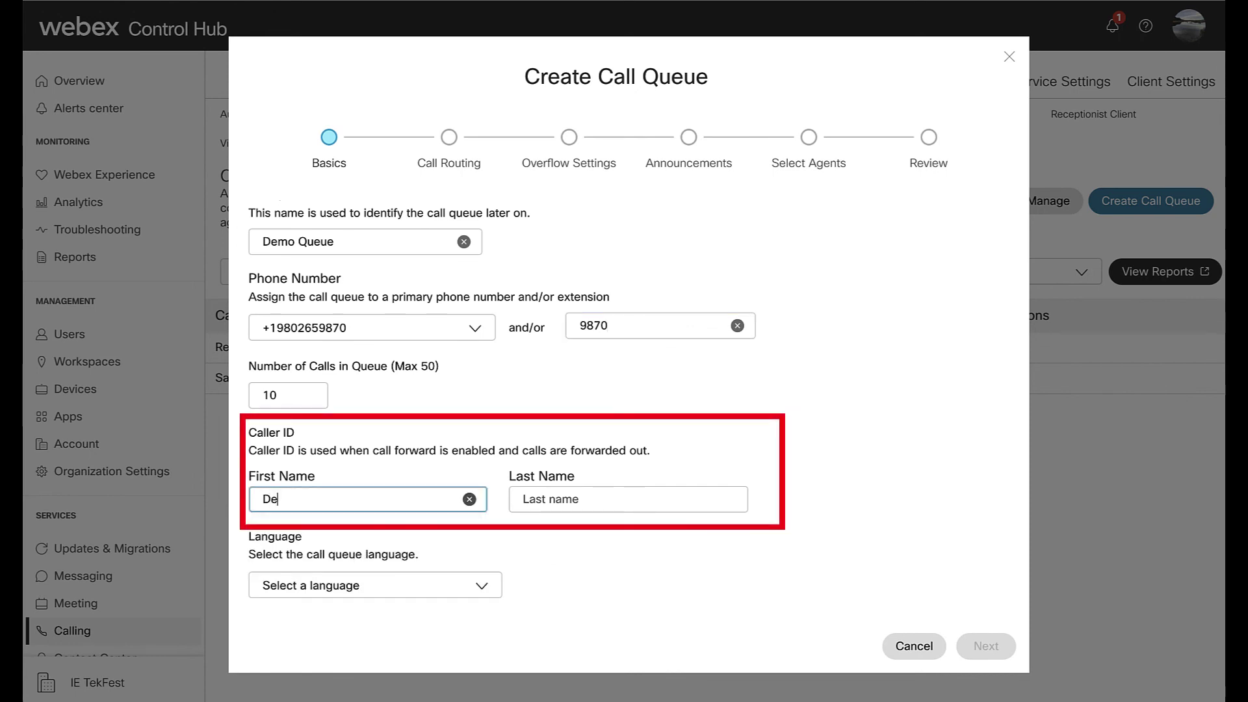
{"action": "type", "text": "mo"}
{"action": "left_click", "coordinate": [586, 502]}
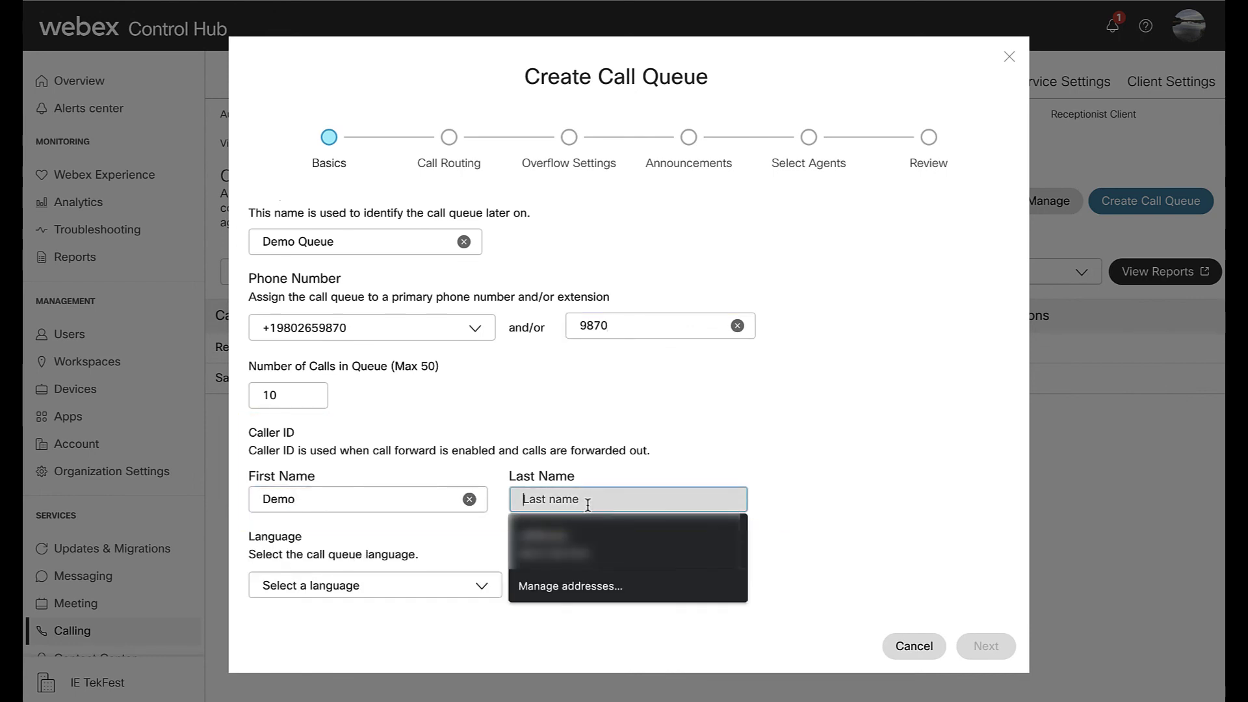
{"action": "type", "text": "Queue"}
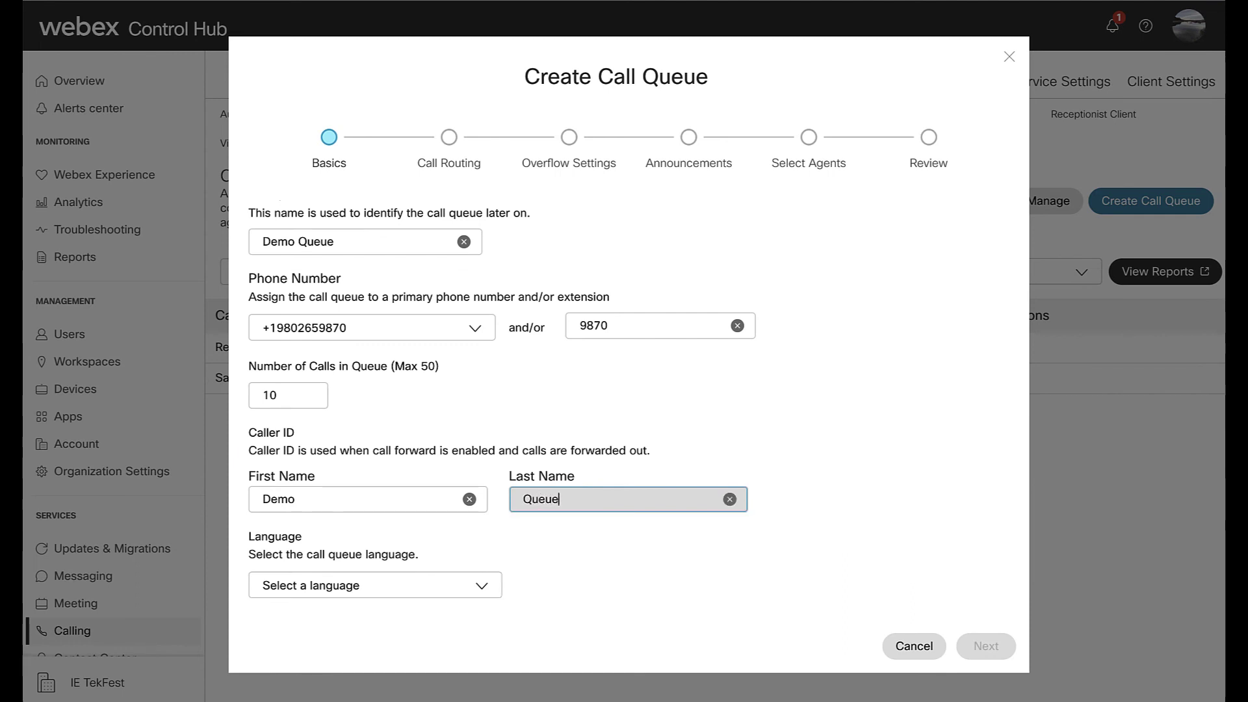
{"action": "left_click", "coordinate": [479, 587]}
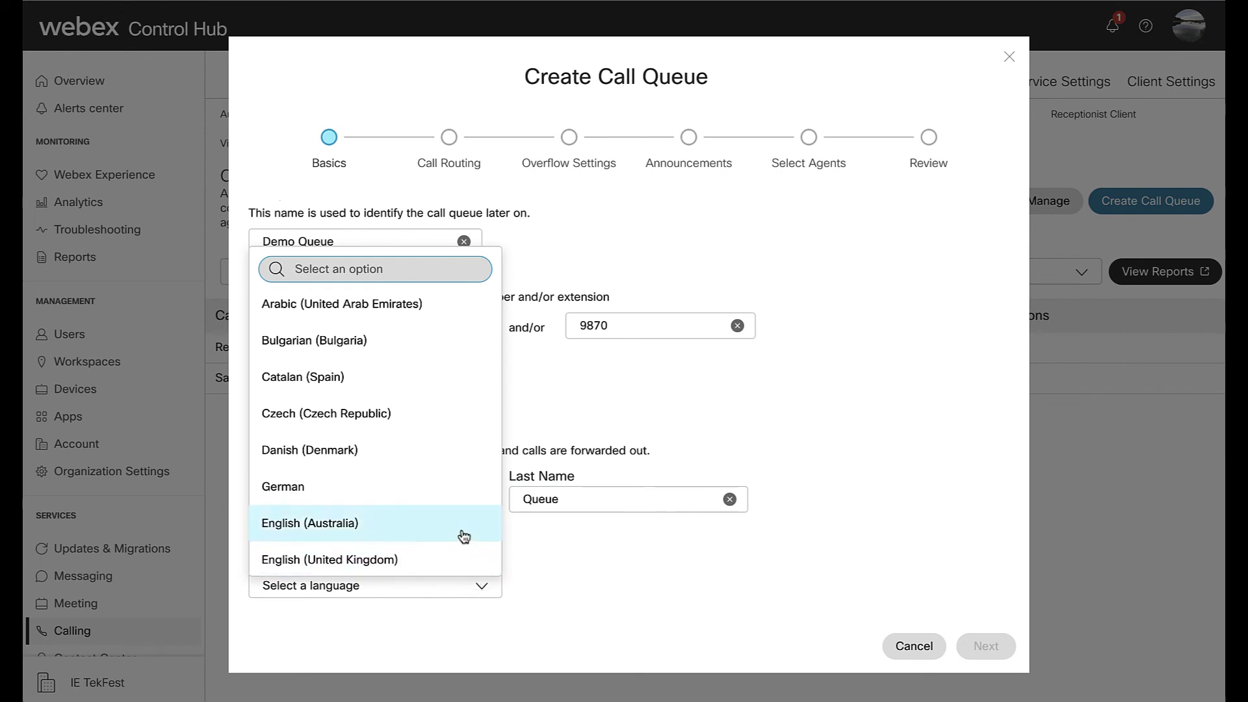
{"action": "scroll", "coordinate": [464, 534], "scroll_direction": "down", "scroll_amount": 1}
{"action": "left_click", "coordinate": [455, 538]}
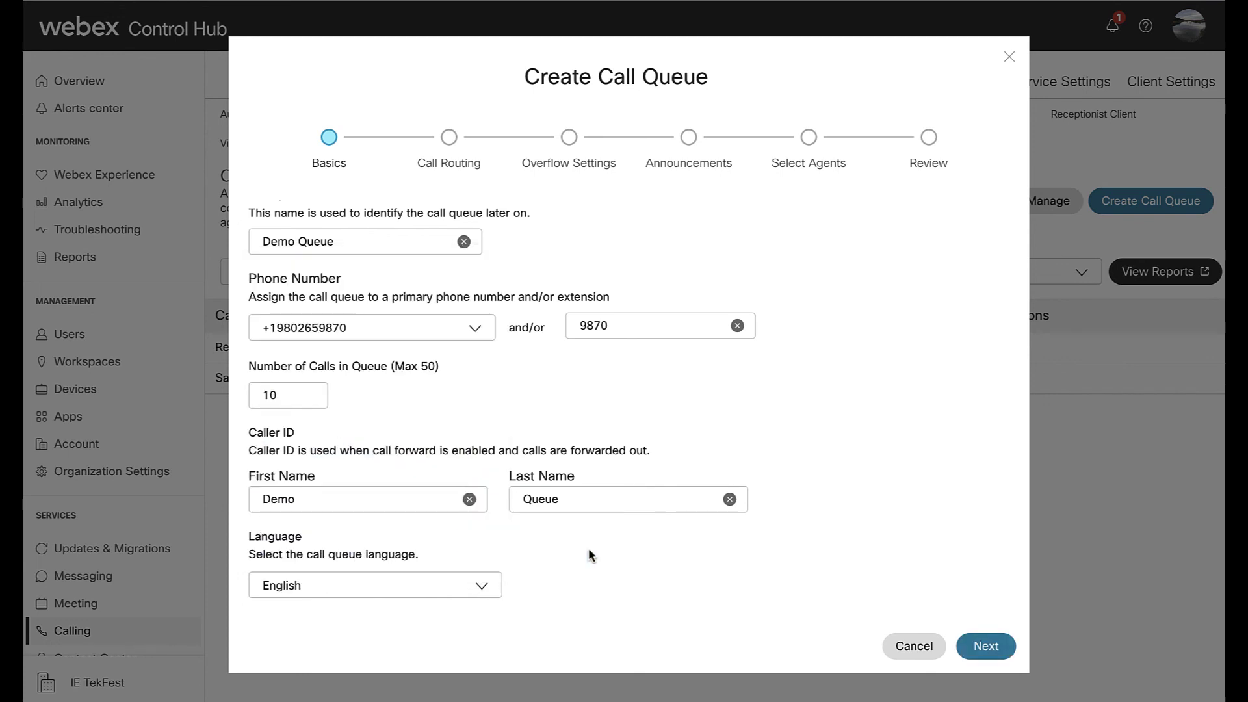
{"action": "left_click", "coordinate": [987, 646]}
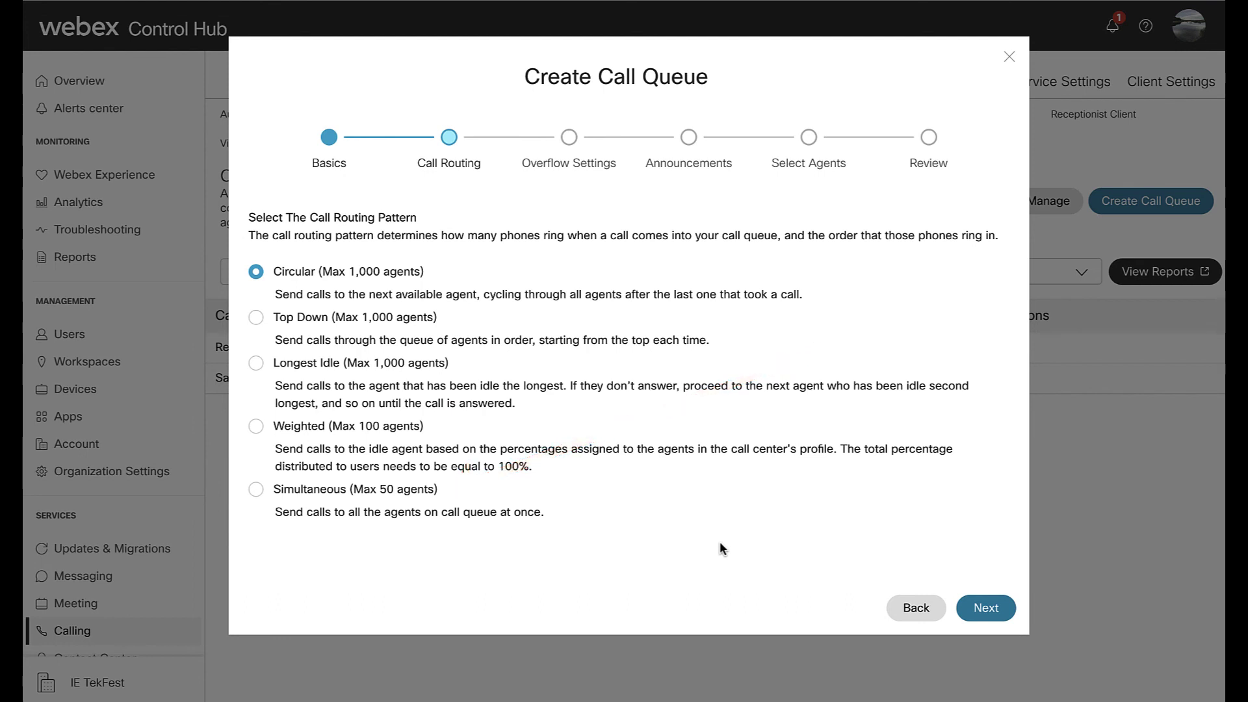
- Switch Demo Queue routing from Circular to Longest Idle and move on to Overflow Settings
{"action": "left_click", "coordinate": [257, 364]}
{"action": "left_click", "coordinate": [981, 609]}
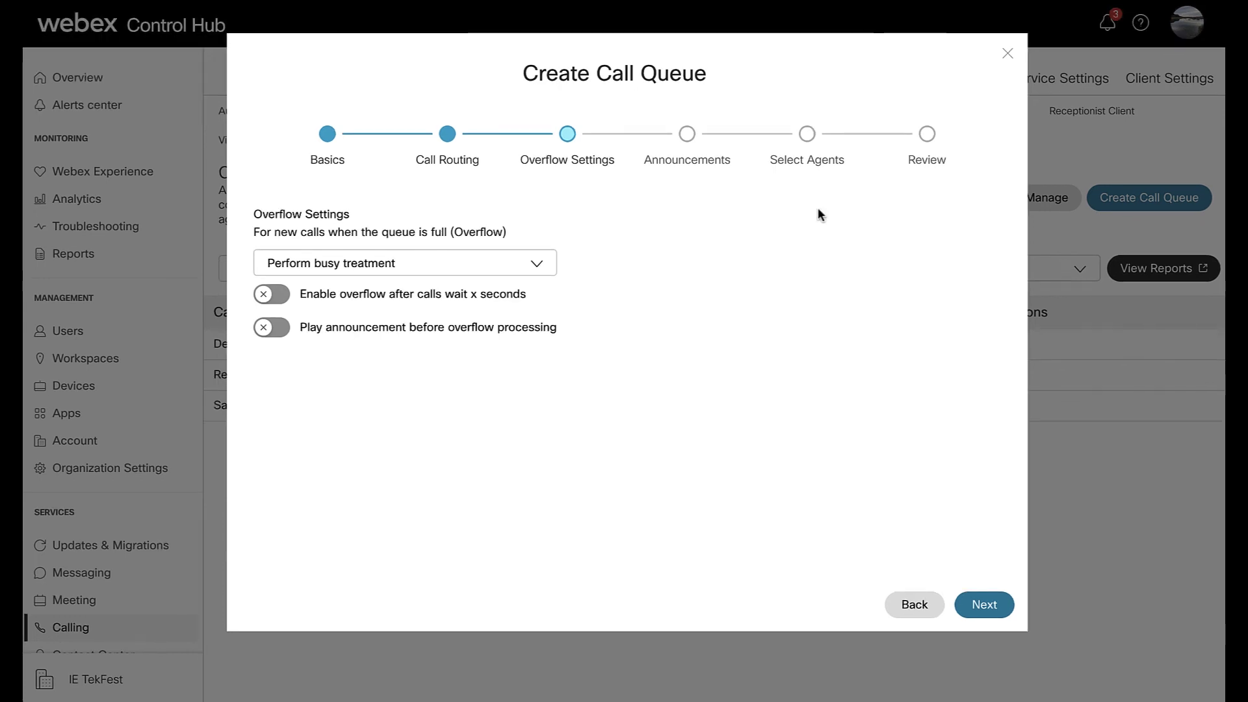
- Keep busy treatment, overflow after 30 seconds, and play the default announcement before overflow
{"action": "left_click", "coordinate": [537, 266]}
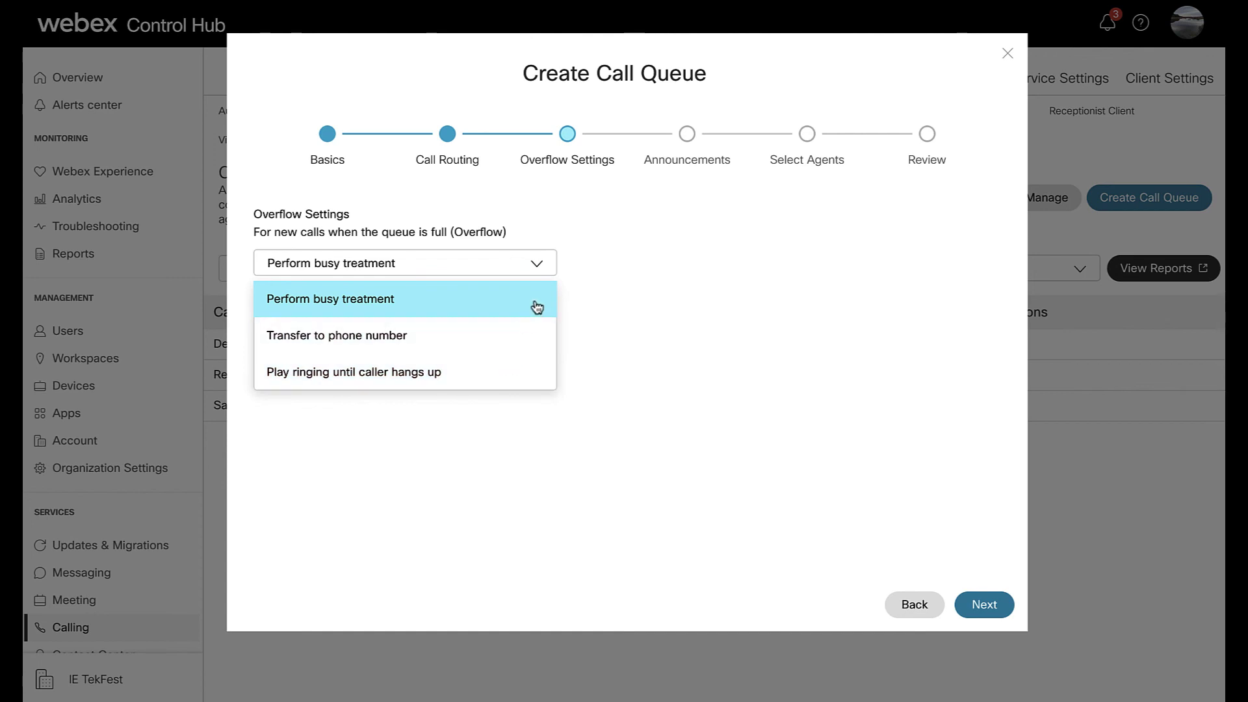
{"action": "left_click", "coordinate": [540, 268]}
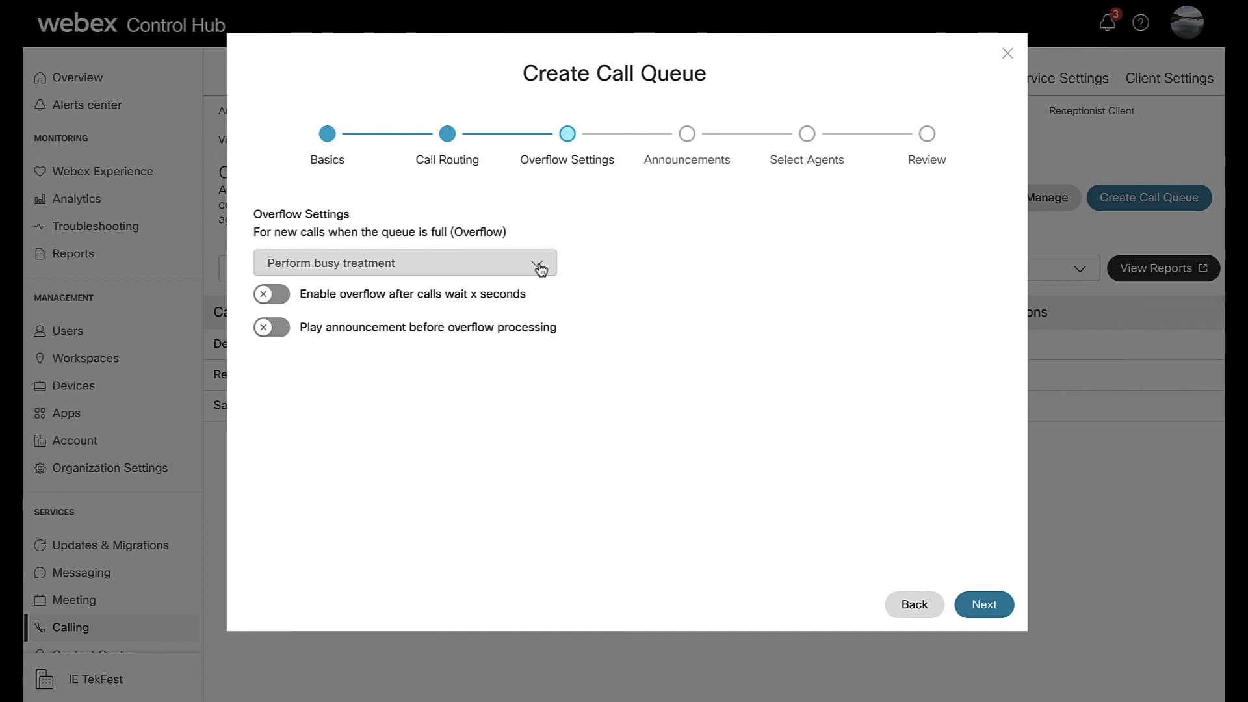
{"action": "left_click", "coordinate": [284, 300]}
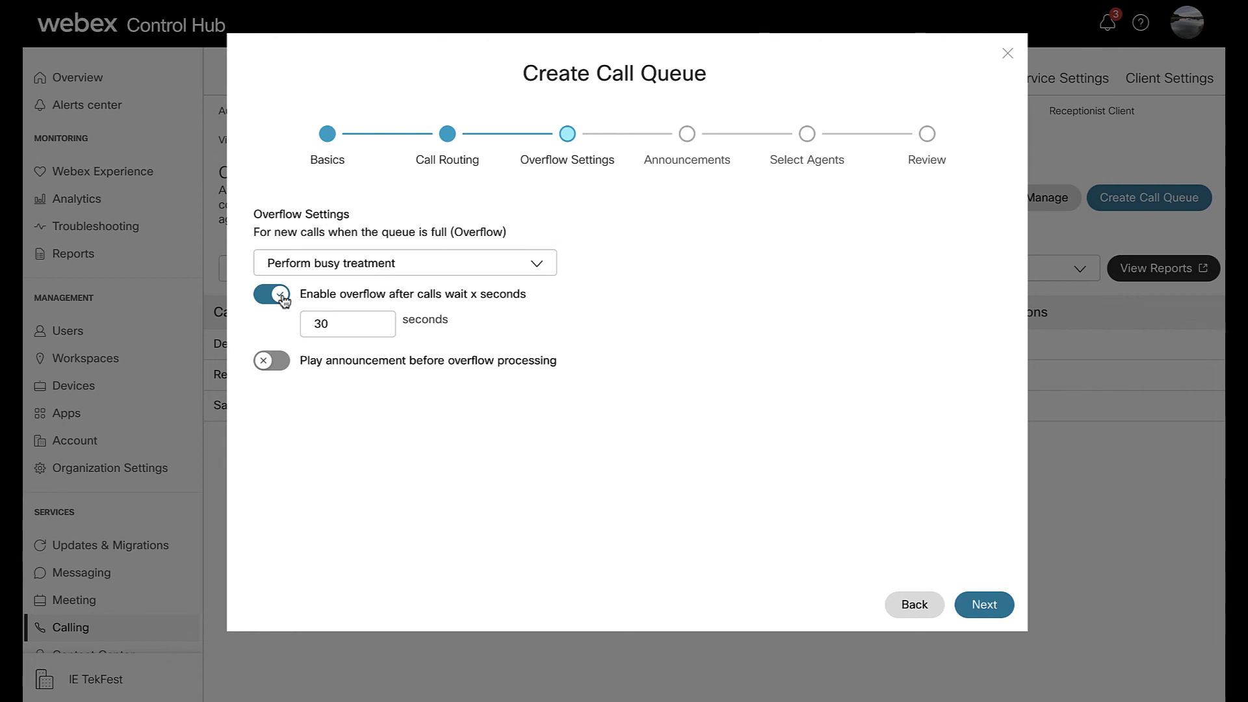
{"action": "left_click", "coordinate": [281, 364]}
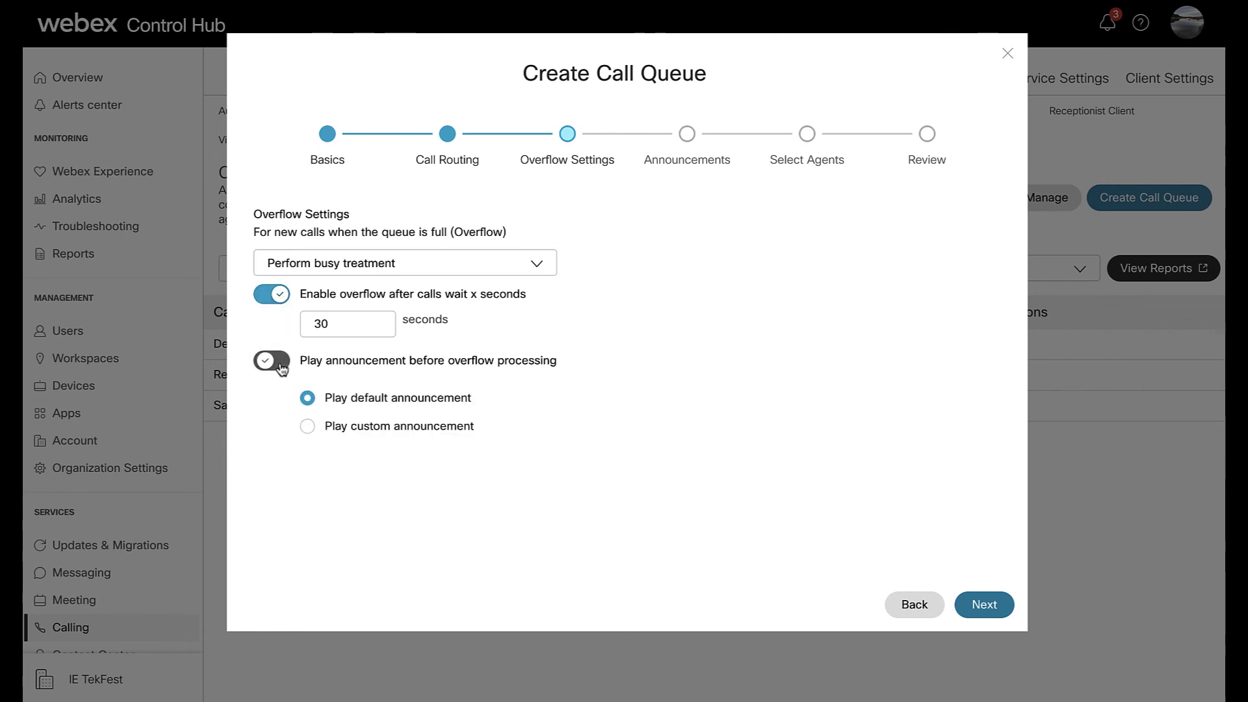
{"action": "left_click", "coordinate": [307, 425]}
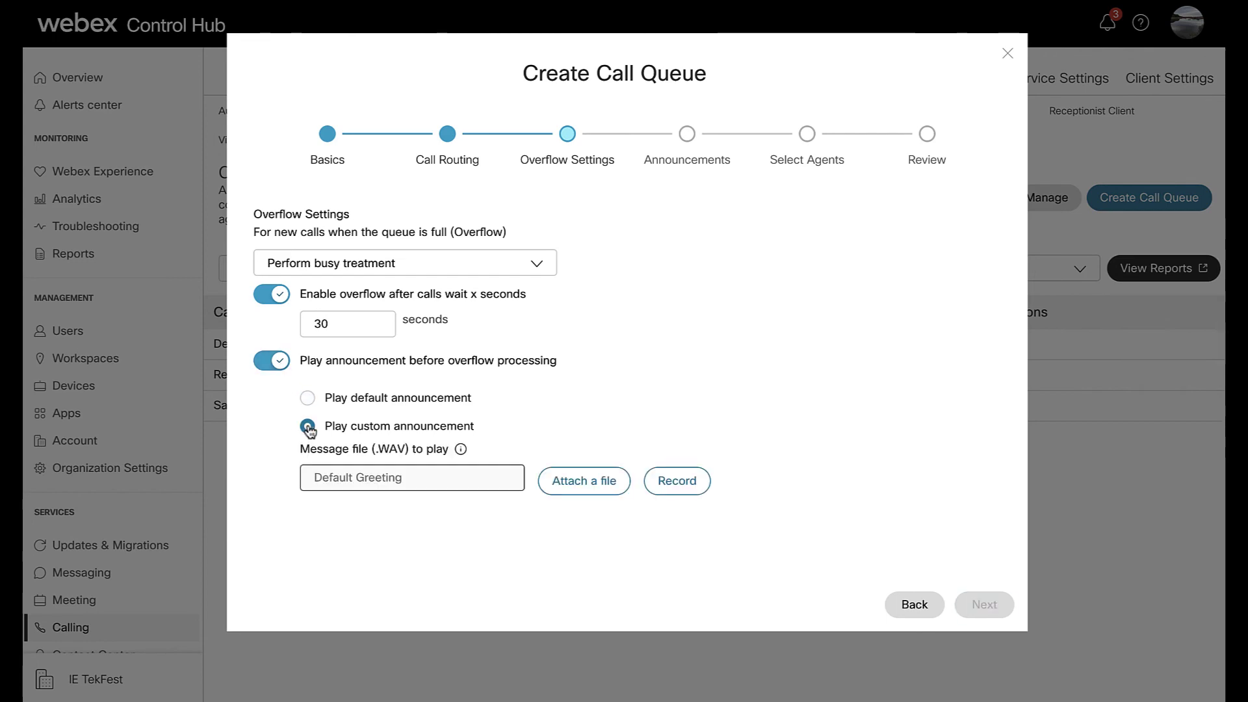
{"action": "left_click", "coordinate": [308, 398]}
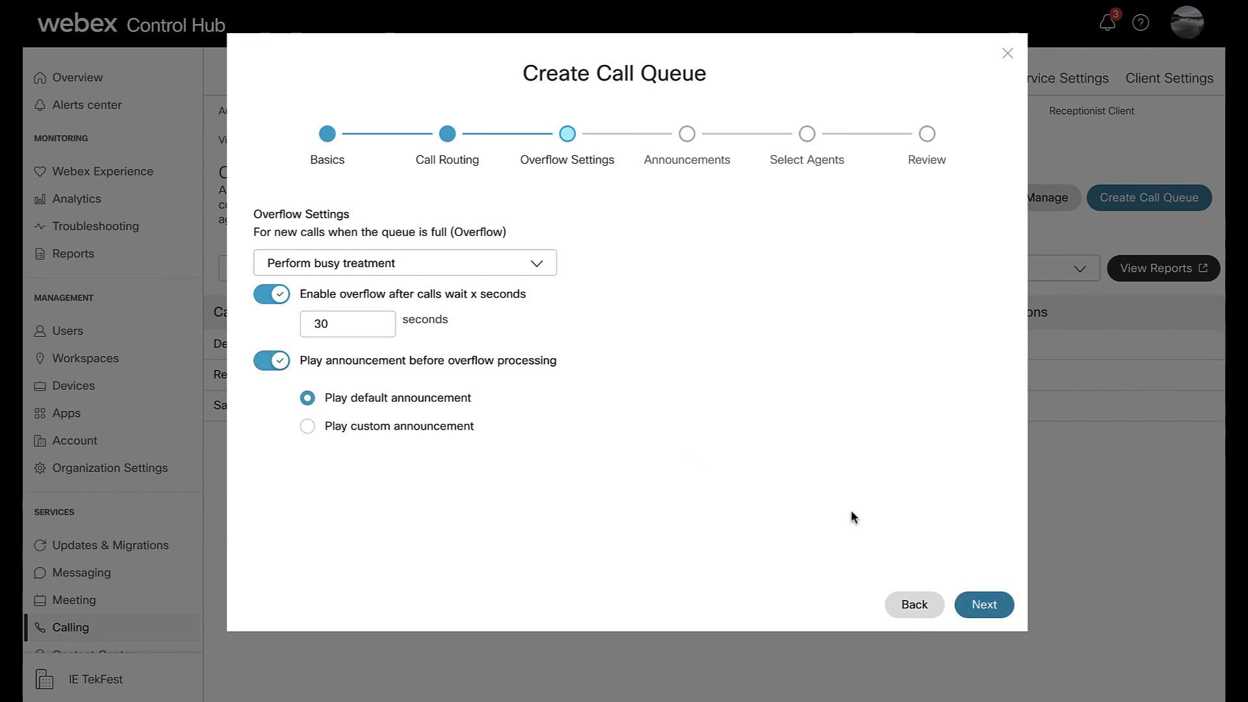
{"action": "left_click", "coordinate": [998, 617]}
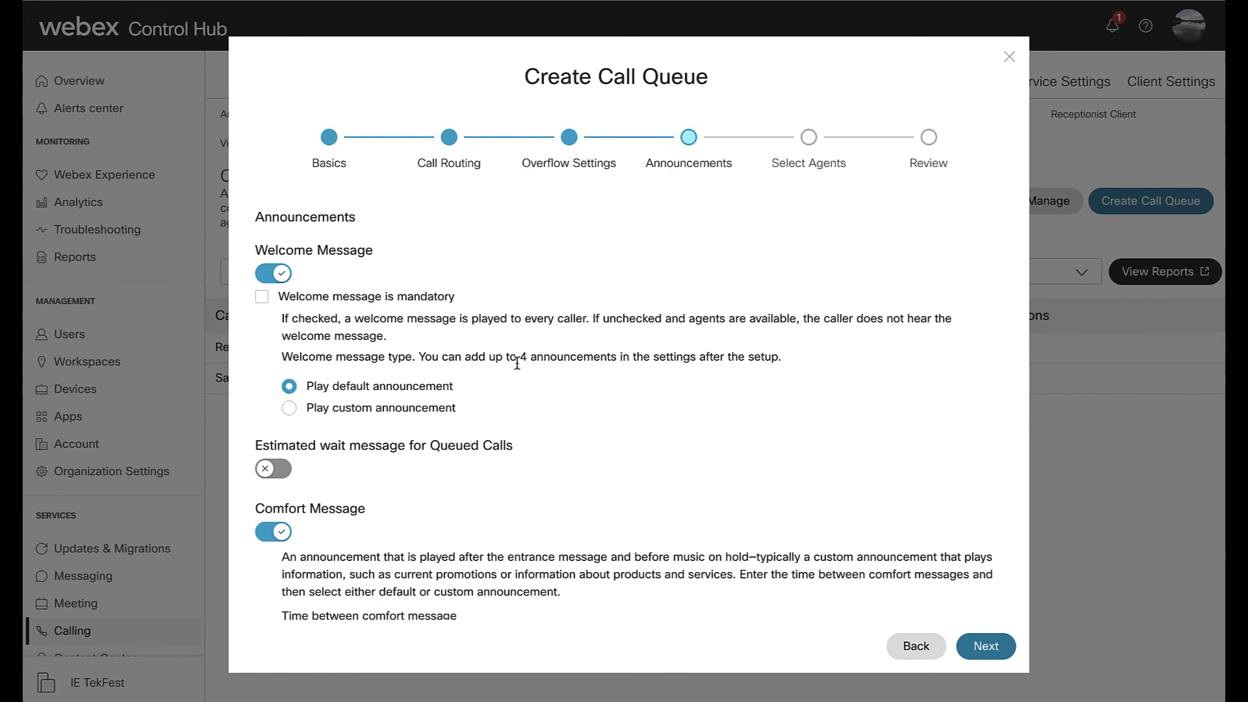
- Enable the estimated wait message announcing wait time, the high volume message, and hold music
{"action": "scroll", "coordinate": [517, 363], "scroll_direction": "down", "scroll_amount": 2}
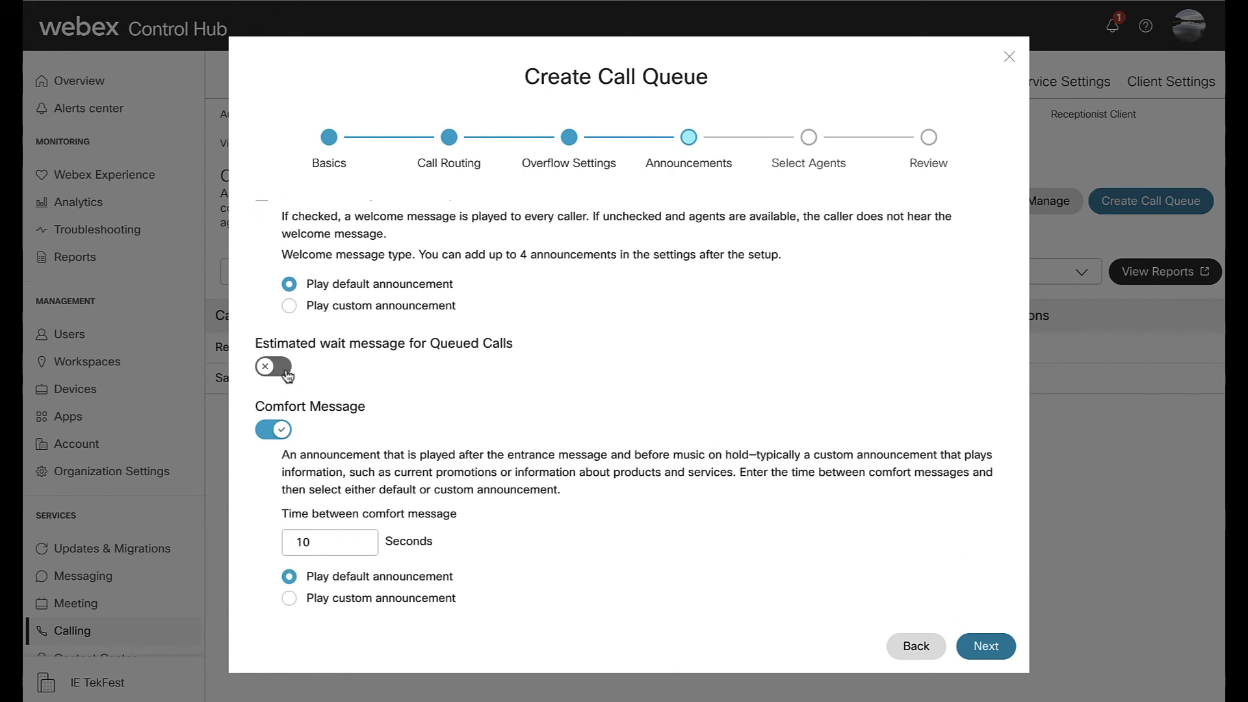
{"action": "left_click", "coordinate": [283, 369]}
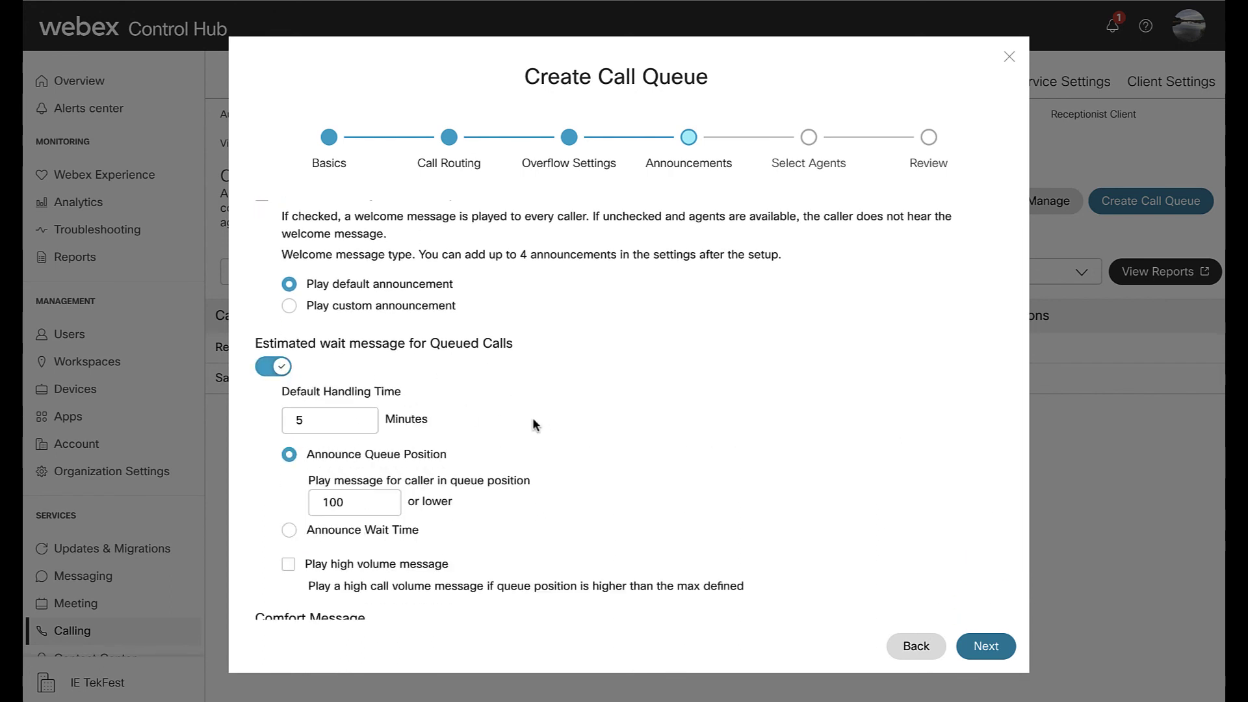
{"action": "scroll", "coordinate": [569, 428], "scroll_direction": "down", "scroll_amount": 2}
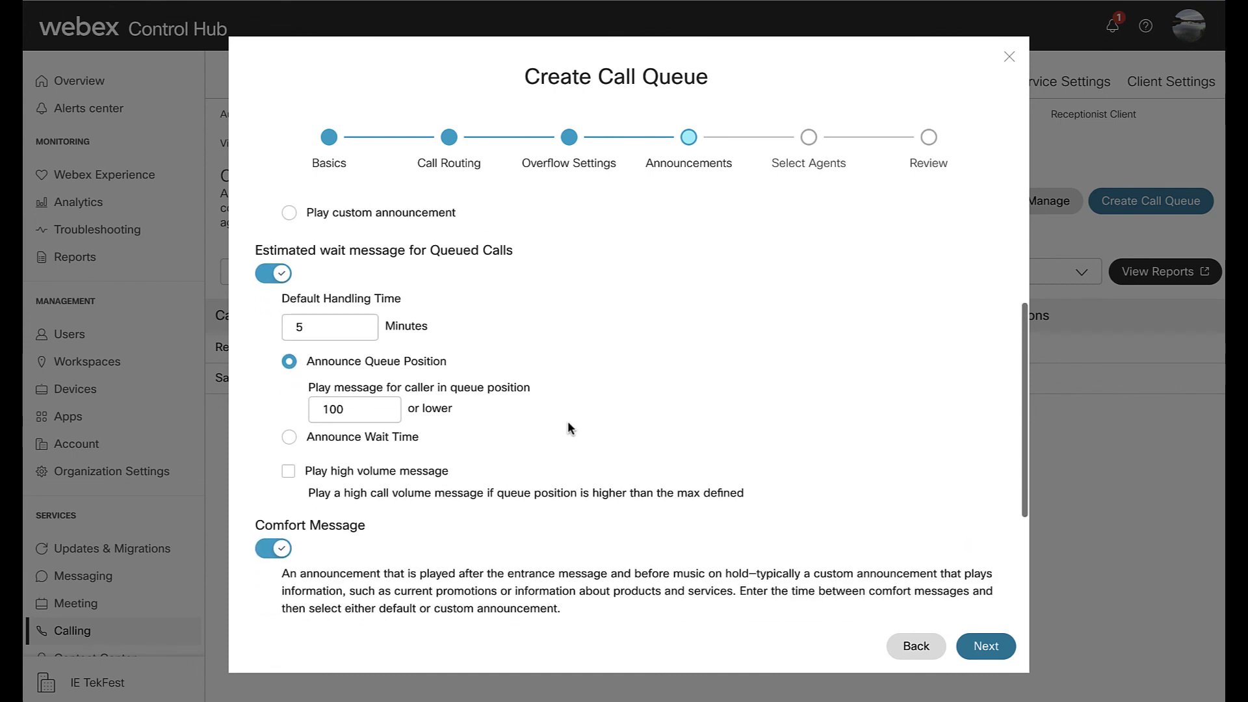
{"action": "scroll", "coordinate": [567, 423], "scroll_direction": "up", "scroll_amount": 1}
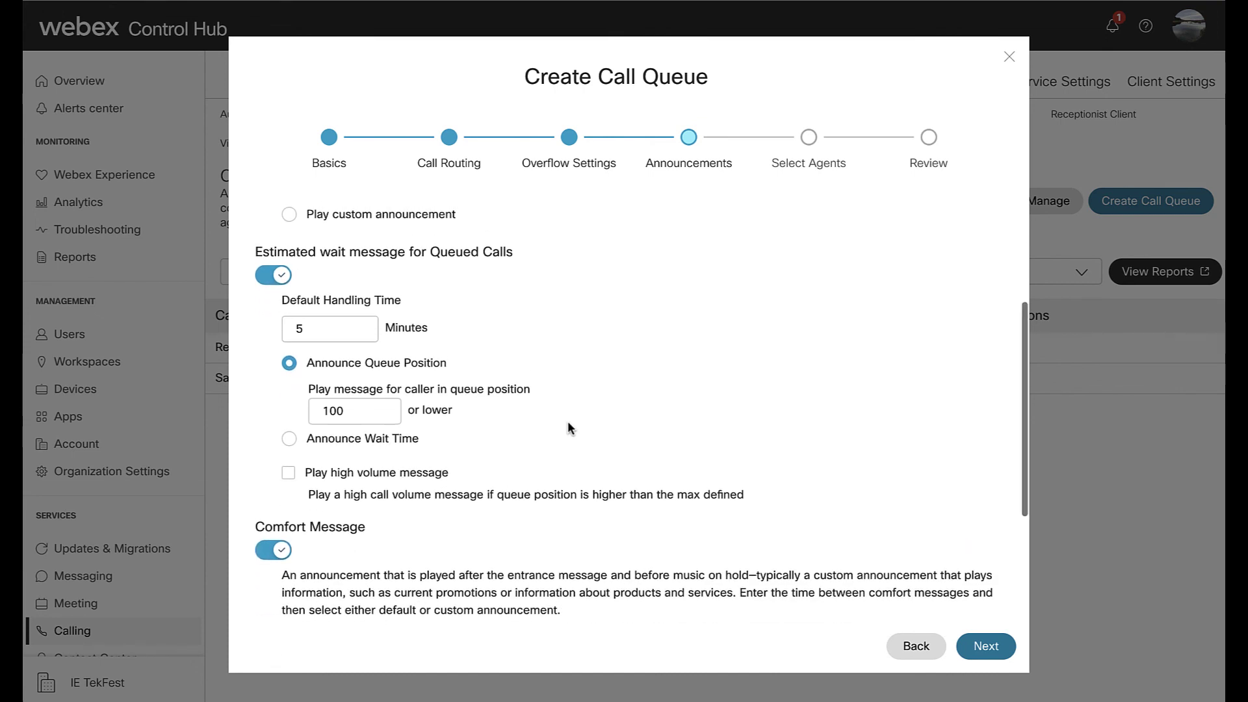
{"action": "left_click", "coordinate": [290, 440]}
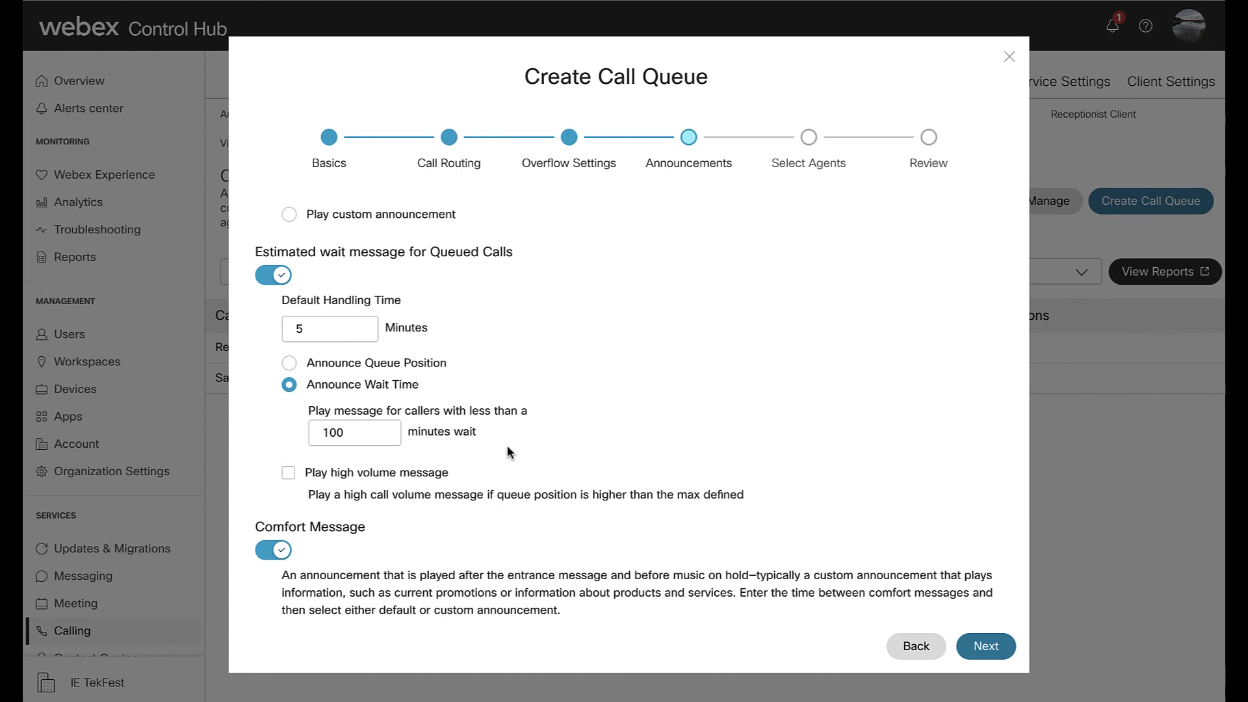
{"action": "scroll", "coordinate": [507, 447], "scroll_direction": "down", "scroll_amount": 1}
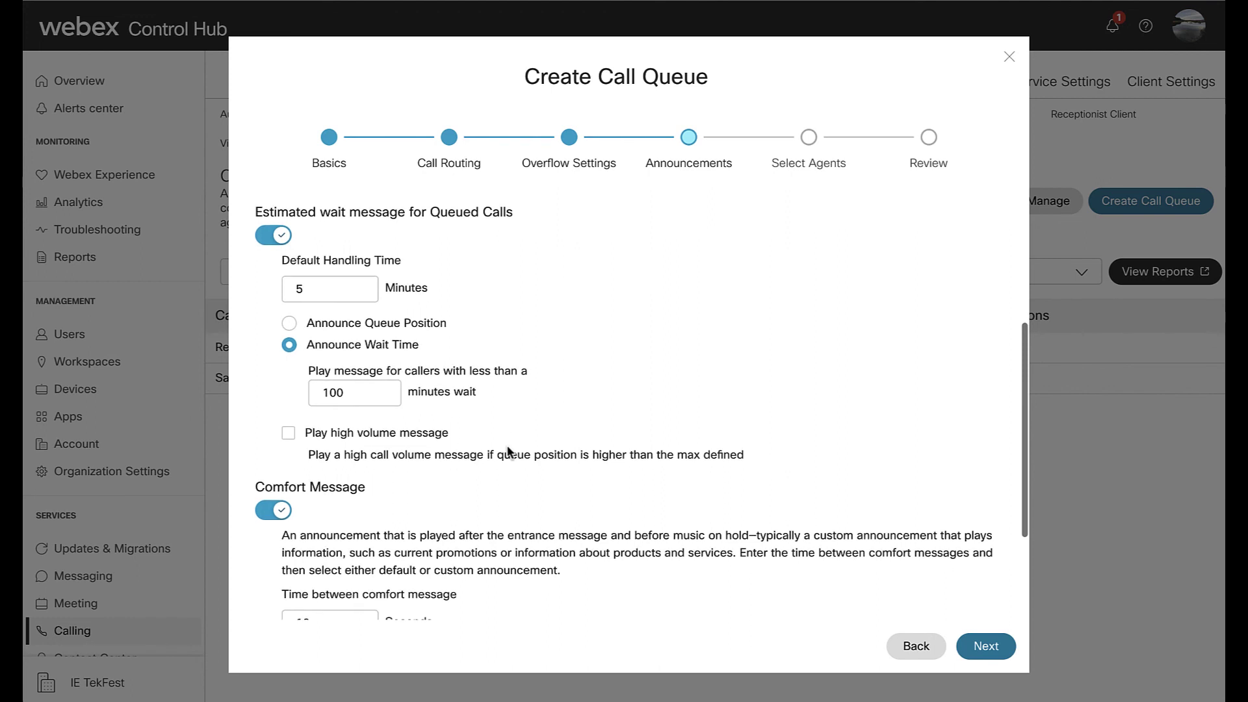
{"action": "left_click", "coordinate": [289, 435]}
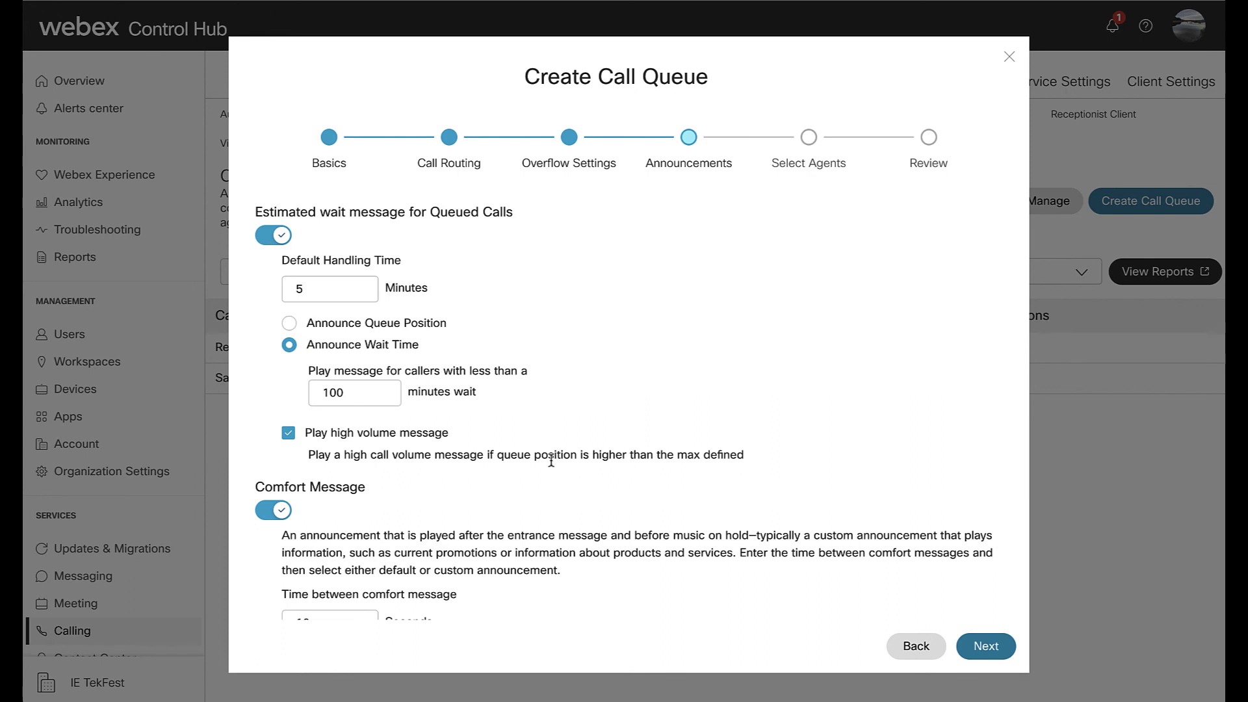
{"action": "scroll", "coordinate": [551, 460], "scroll_direction": "down", "scroll_amount": 2}
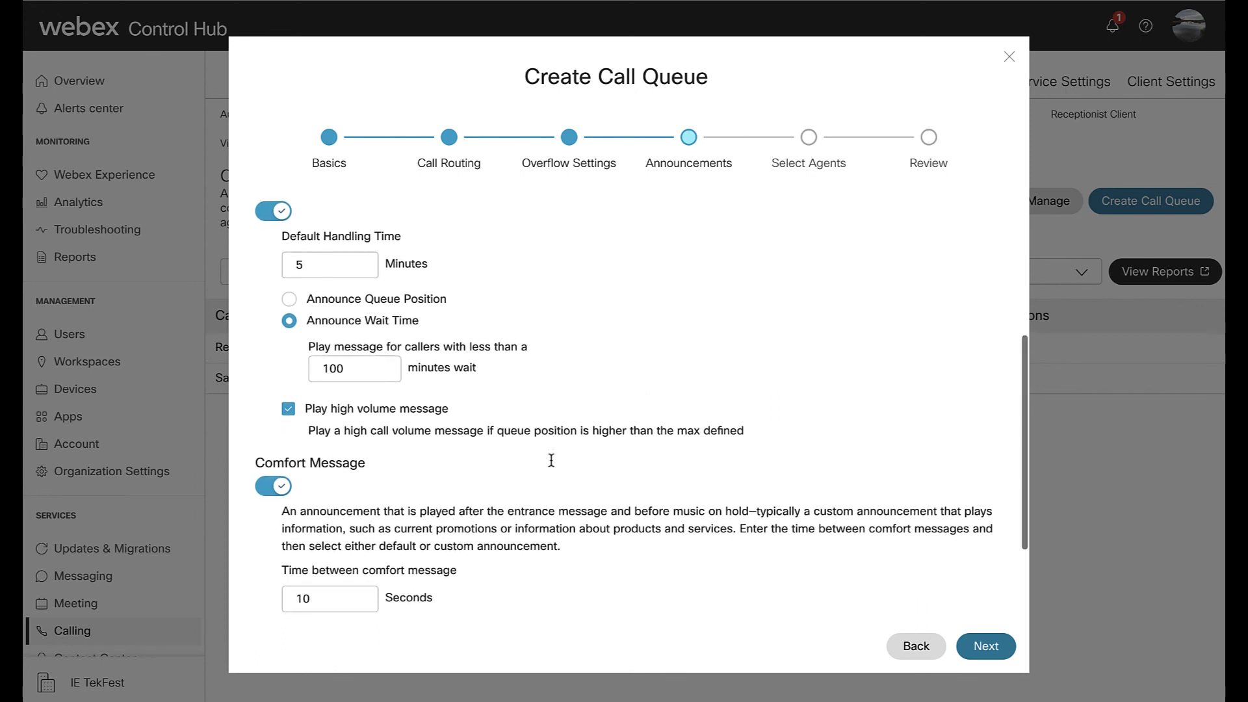
{"action": "scroll", "coordinate": [551, 461], "scroll_direction": "down", "scroll_amount": 3}
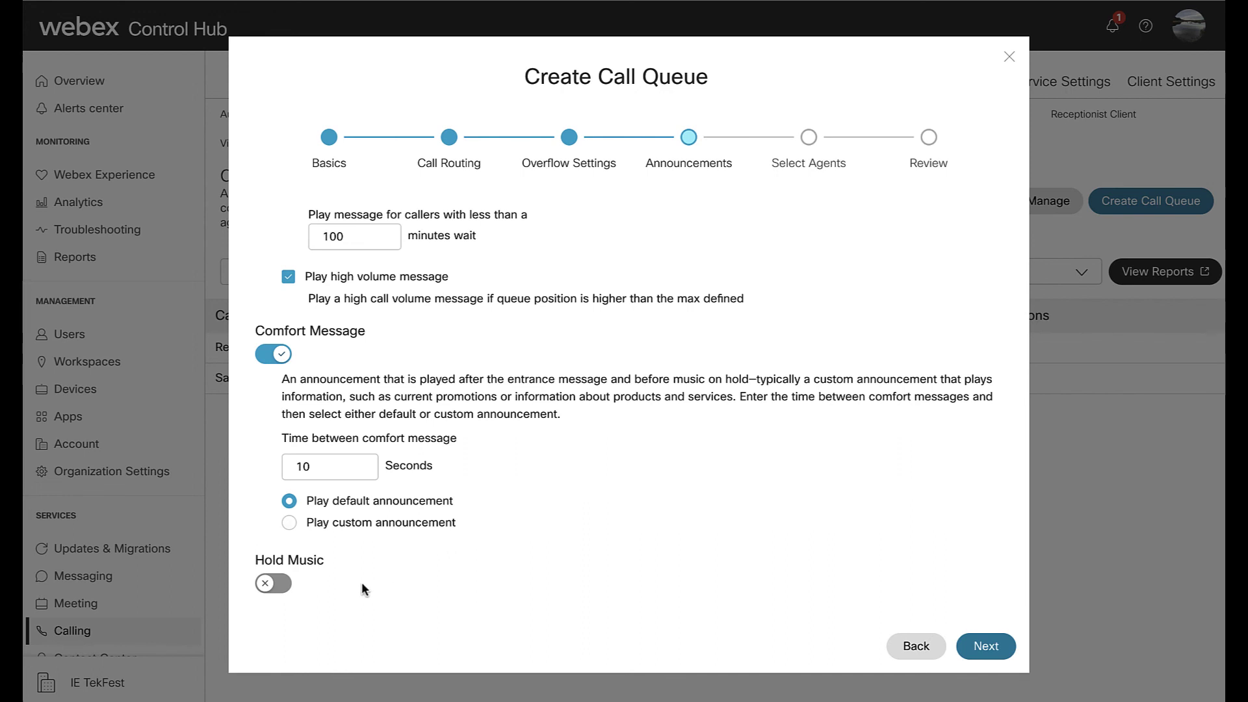
{"action": "left_click", "coordinate": [287, 588]}
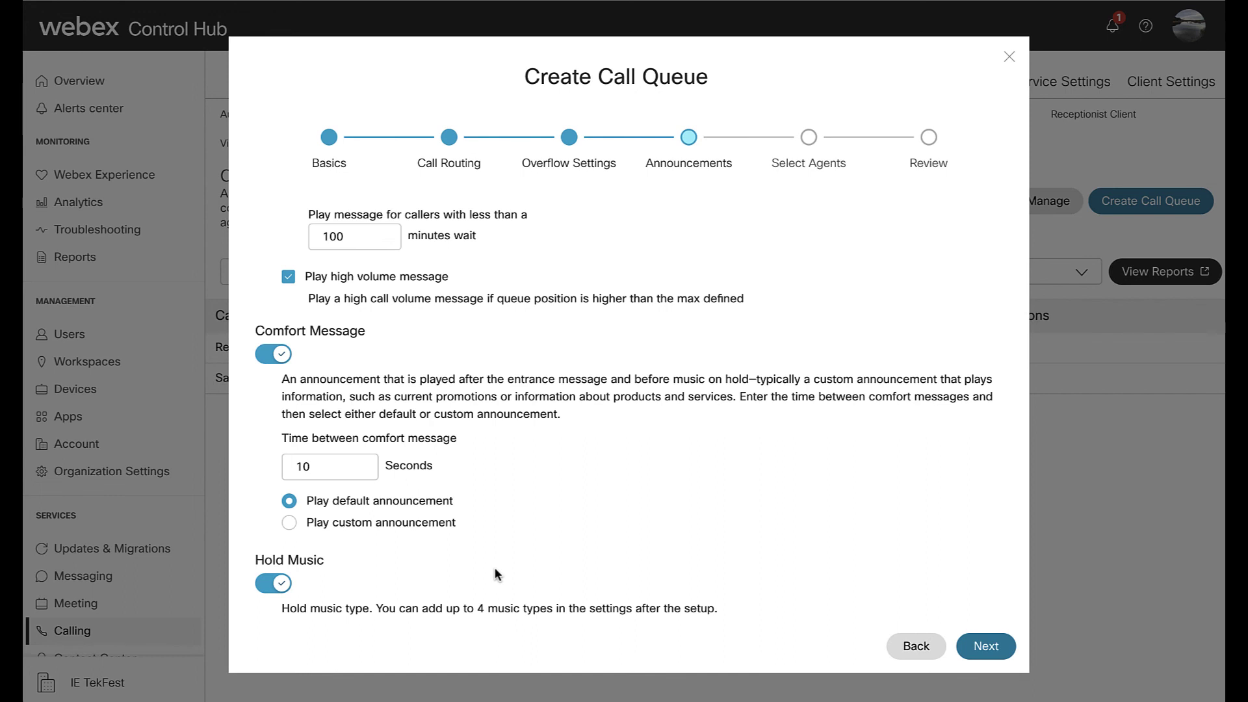
- Add the first three users as agents of Demo Queue
{"action": "left_click", "coordinate": [986, 646]}
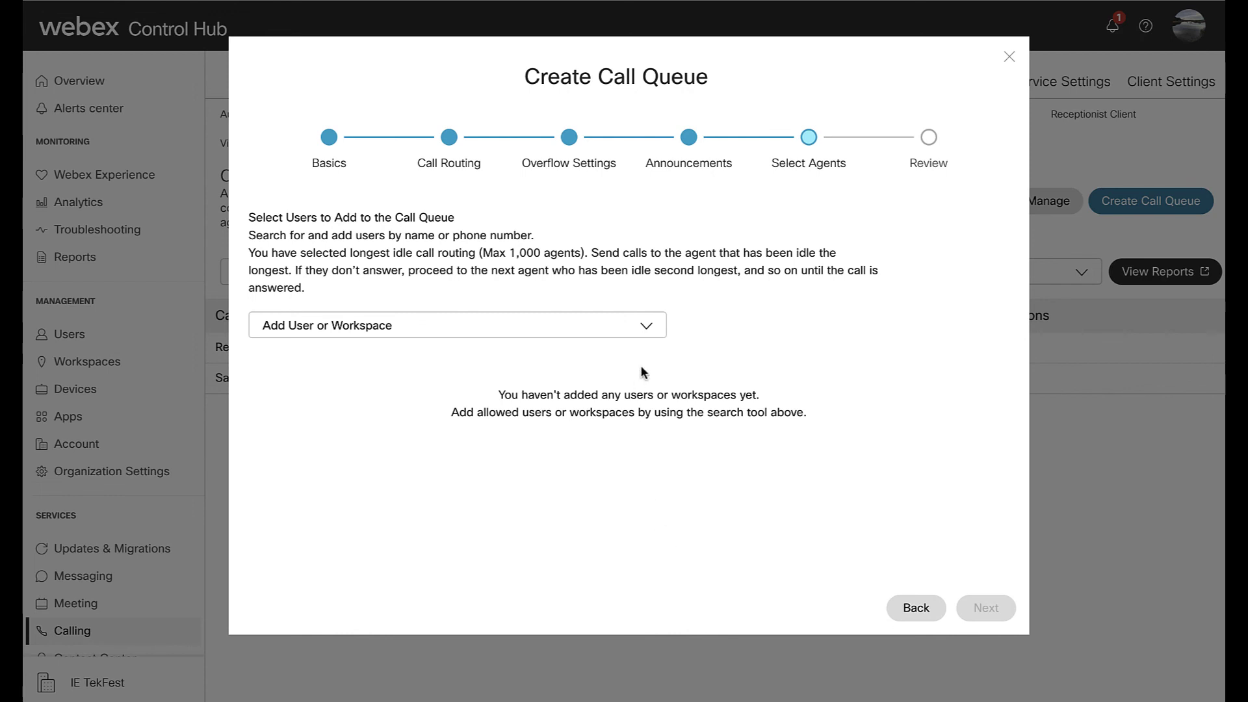
{"action": "left_click", "coordinate": [642, 330]}
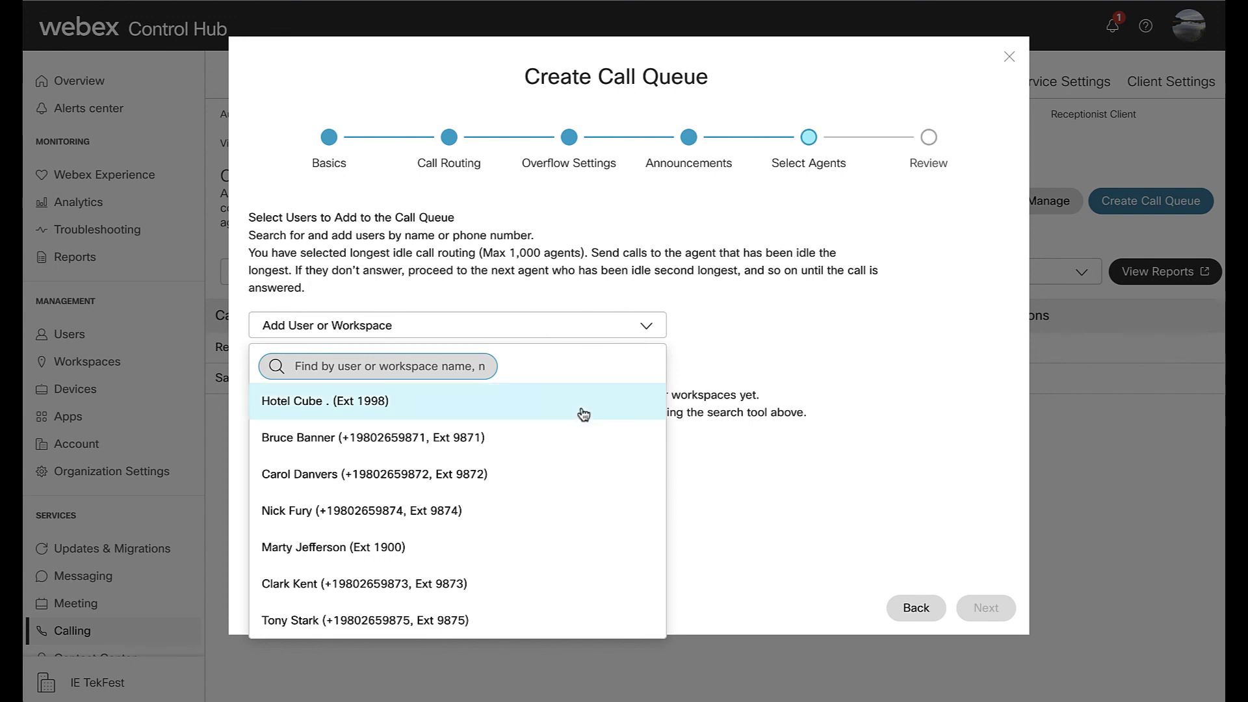
{"action": "left_click", "coordinate": [563, 440]}
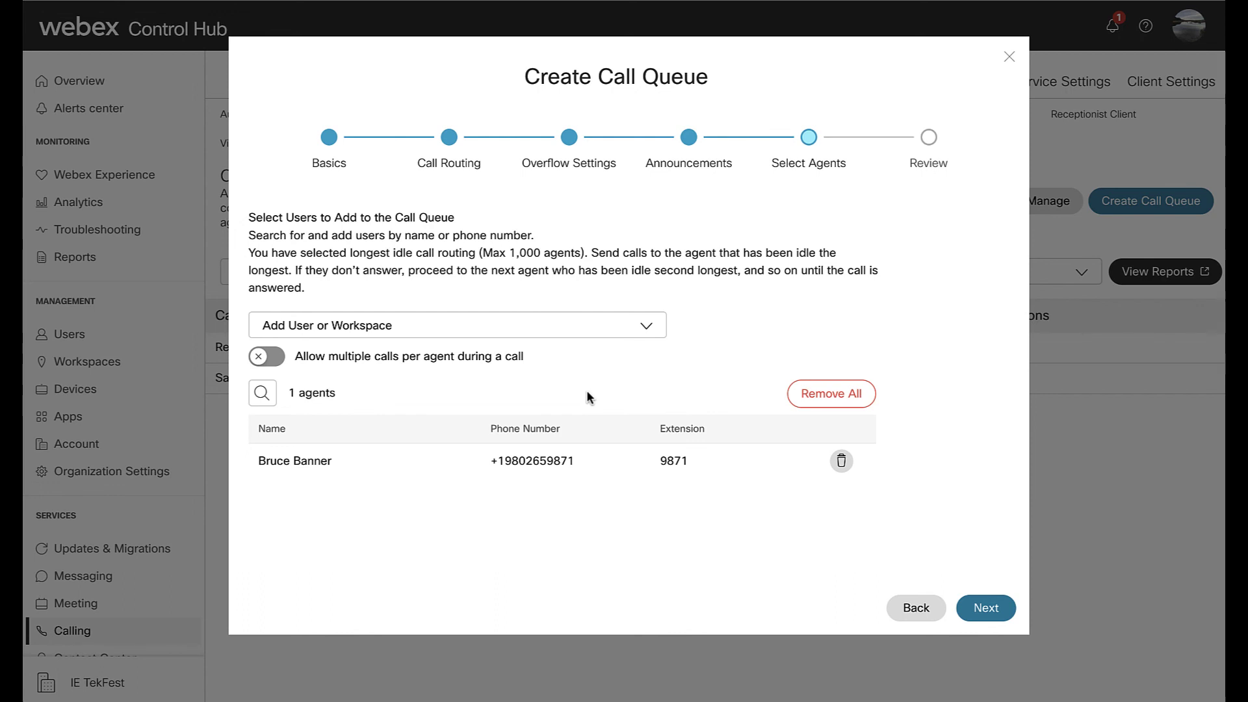
{"action": "left_click", "coordinate": [651, 326]}
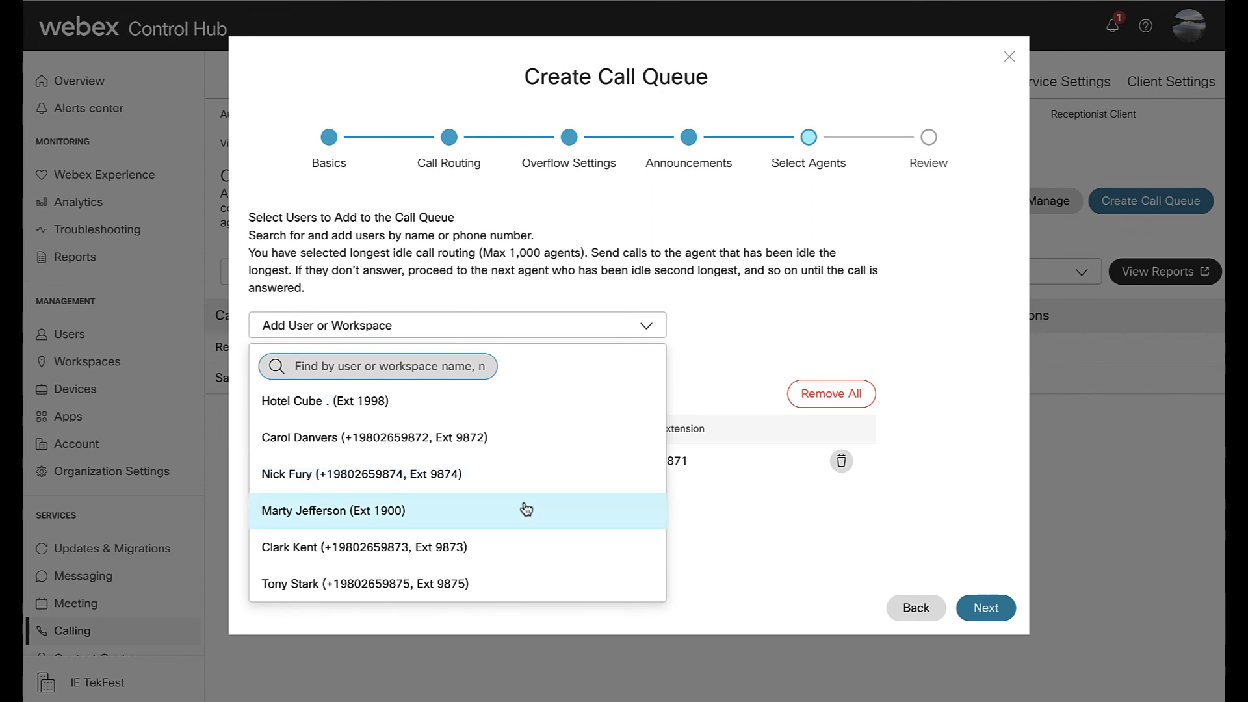
{"action": "left_click", "coordinate": [527, 475]}
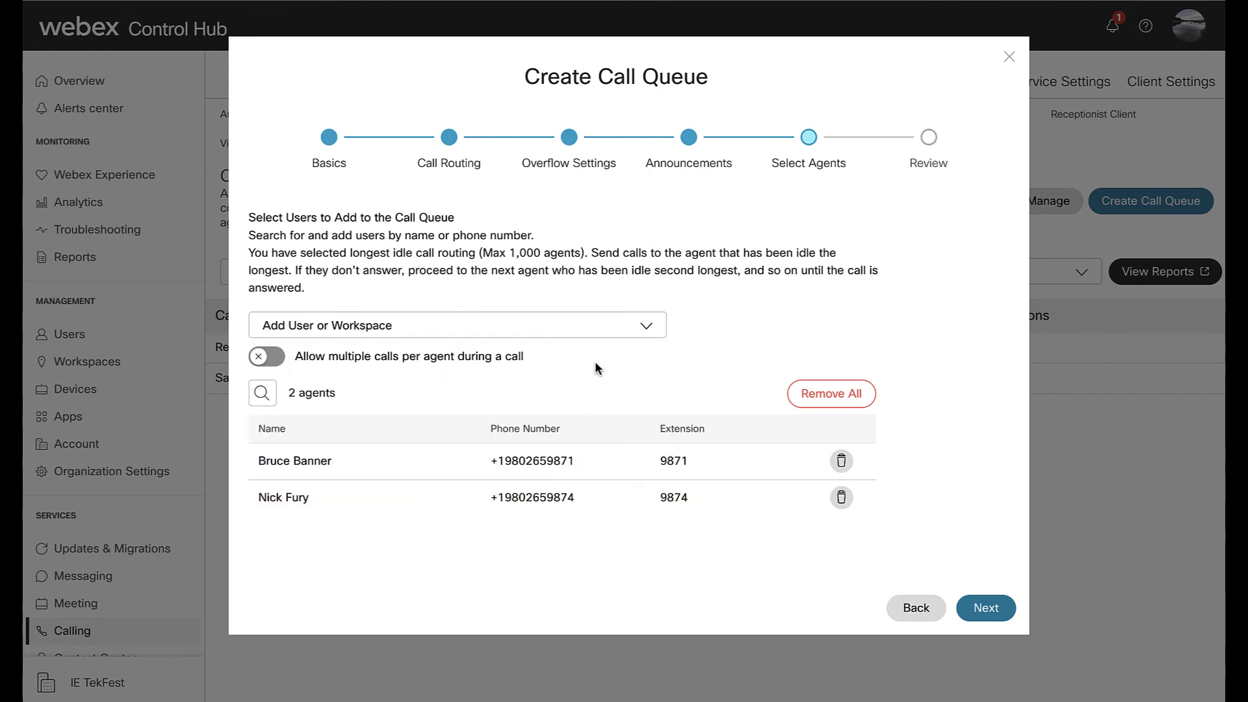
{"action": "left_click", "coordinate": [638, 328]}
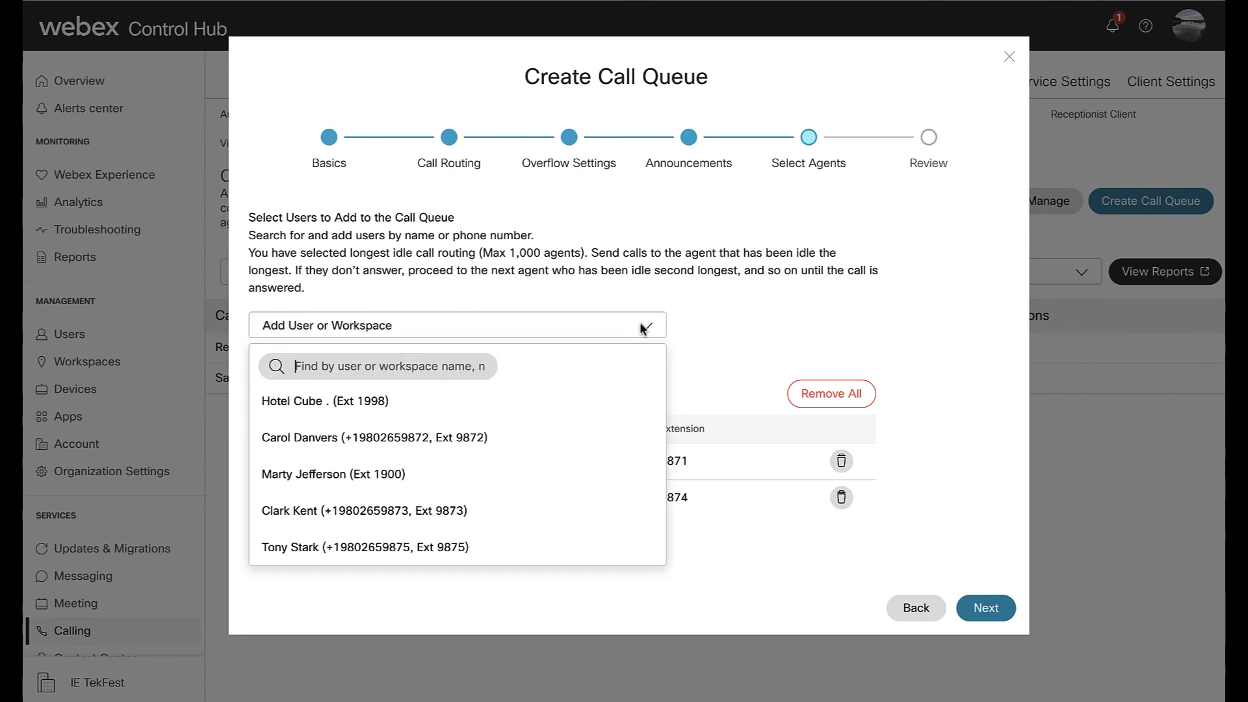
{"action": "left_click", "coordinate": [547, 453]}
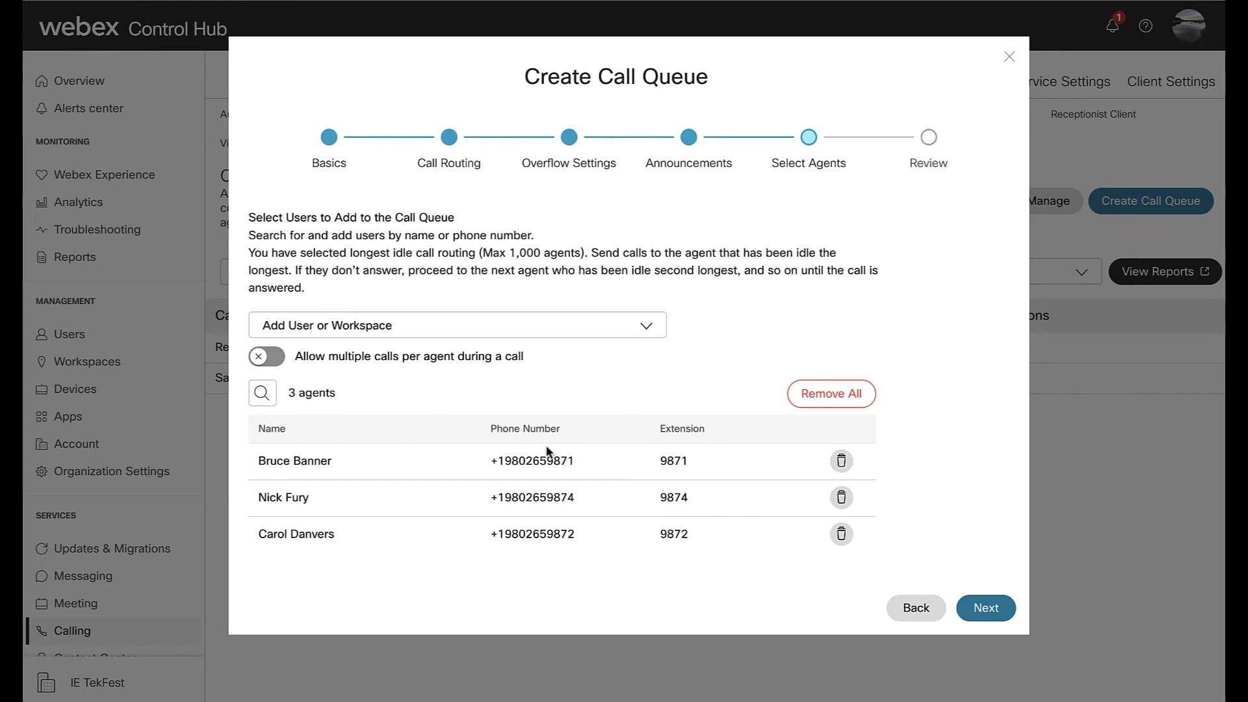
- Add the fourth and fifth agents, check the list of five, and advance to Review
{"action": "left_click", "coordinate": [645, 325]}
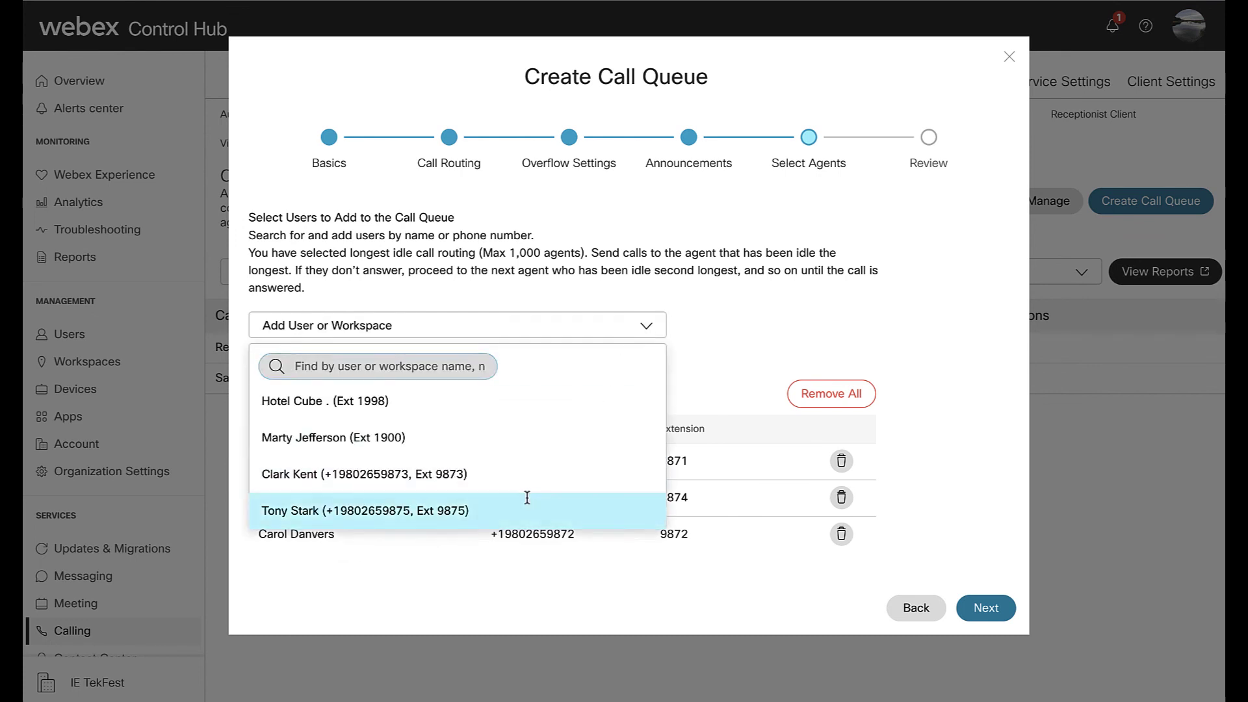
{"action": "left_click", "coordinate": [529, 497]}
{"action": "left_click", "coordinate": [644, 324]}
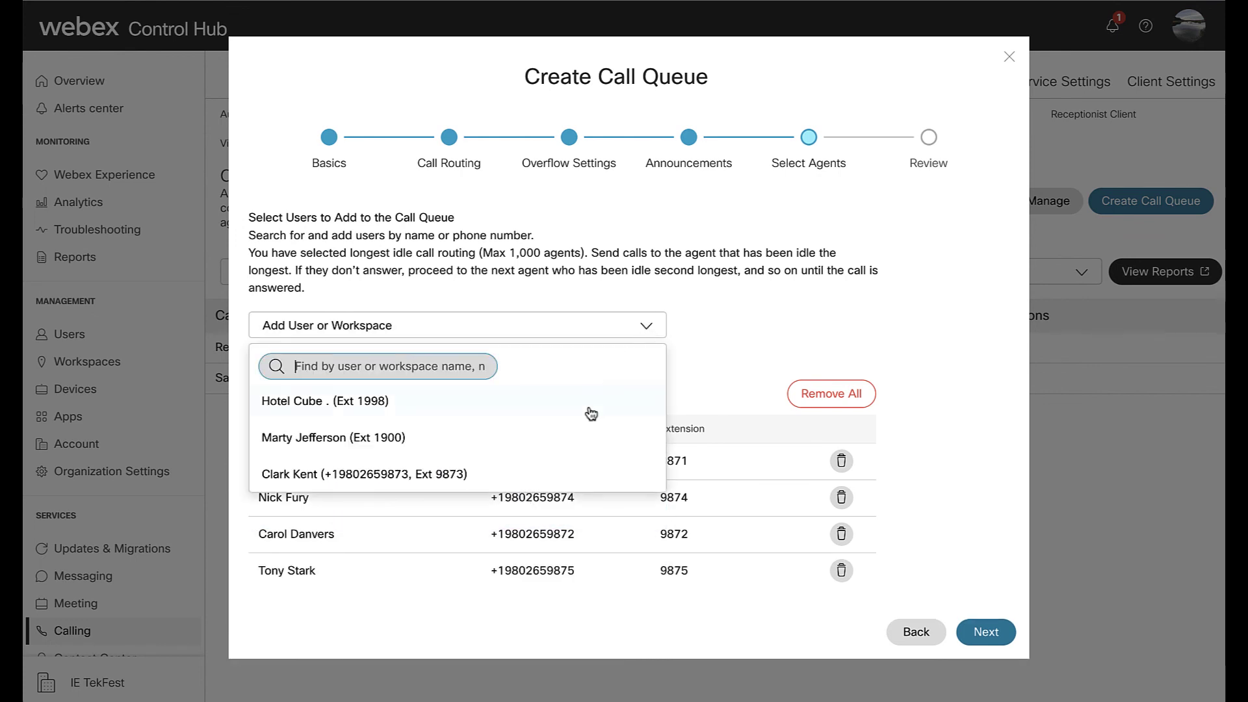
{"action": "left_click", "coordinate": [554, 469]}
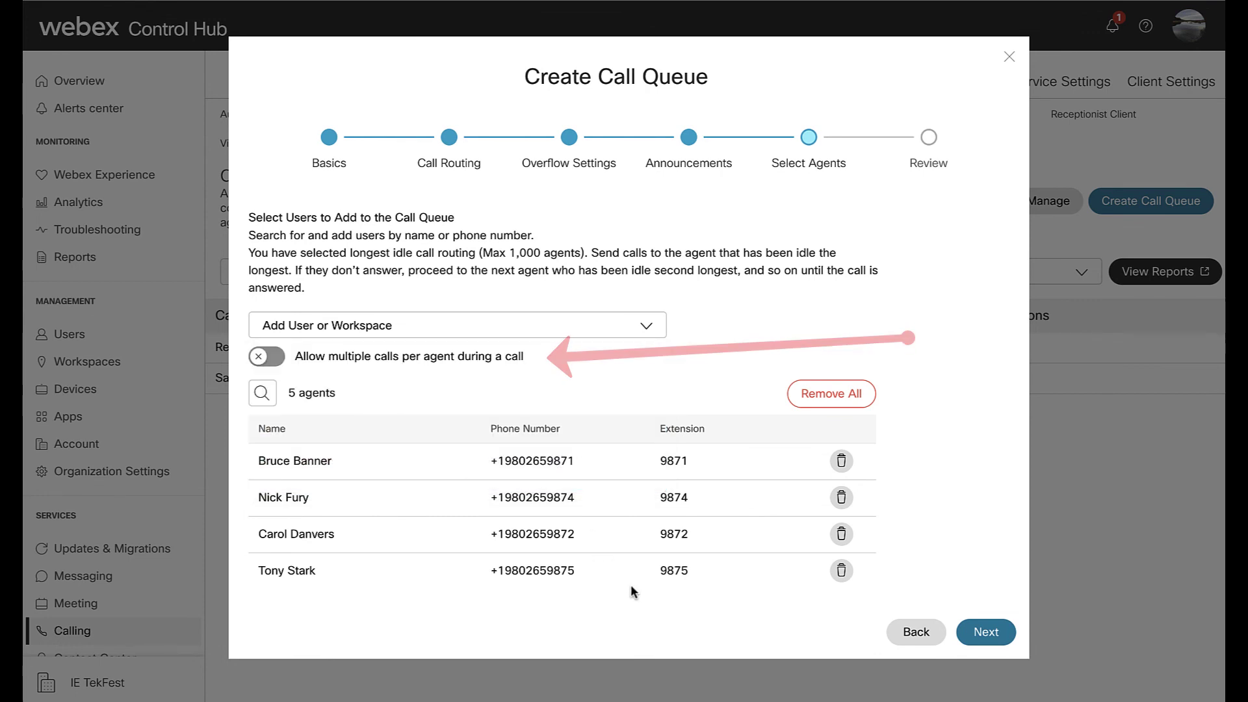
{"action": "scroll", "coordinate": [676, 518], "scroll_direction": "down", "scroll_amount": 2}
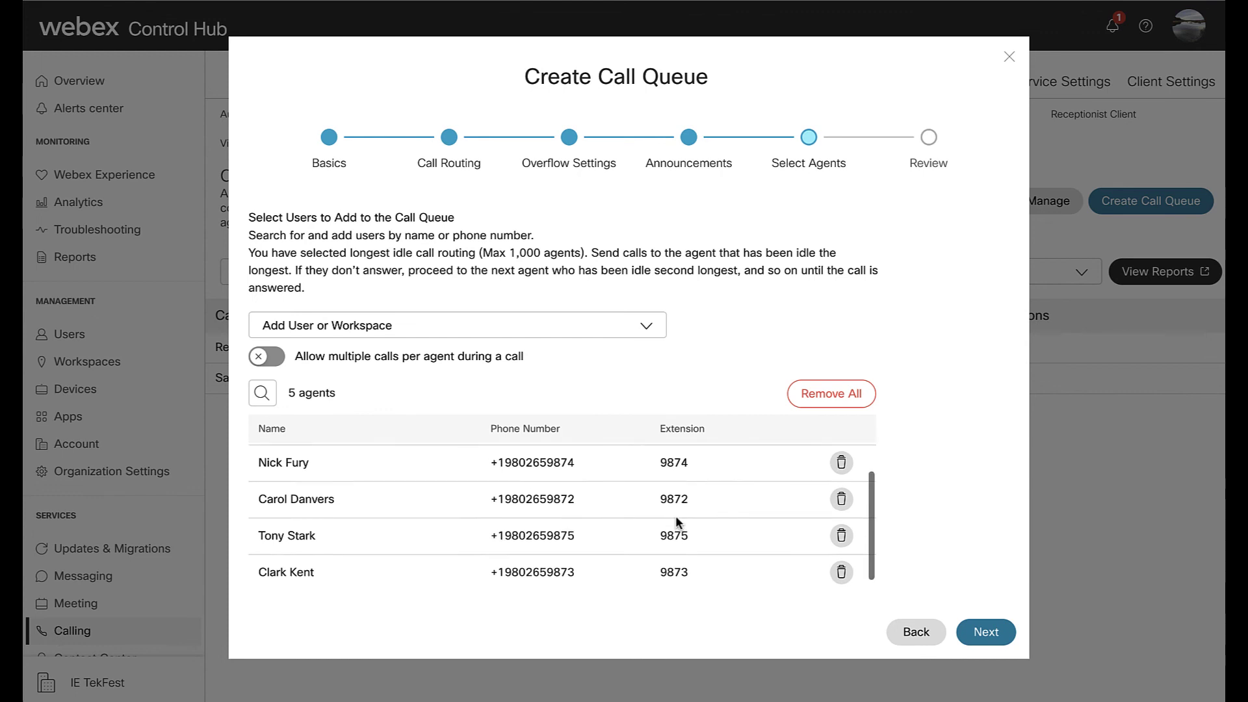
{"action": "scroll", "coordinate": [676, 516], "scroll_direction": "up", "scroll_amount": 2}
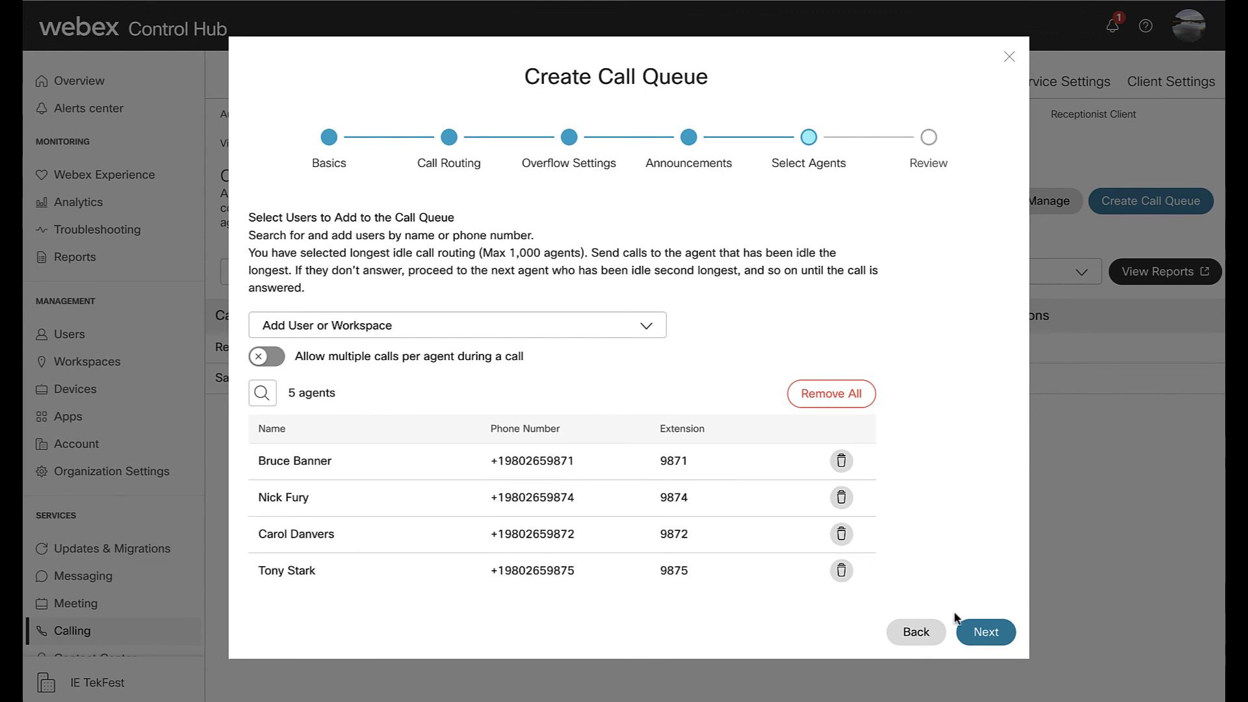
{"action": "left_click", "coordinate": [973, 629]}
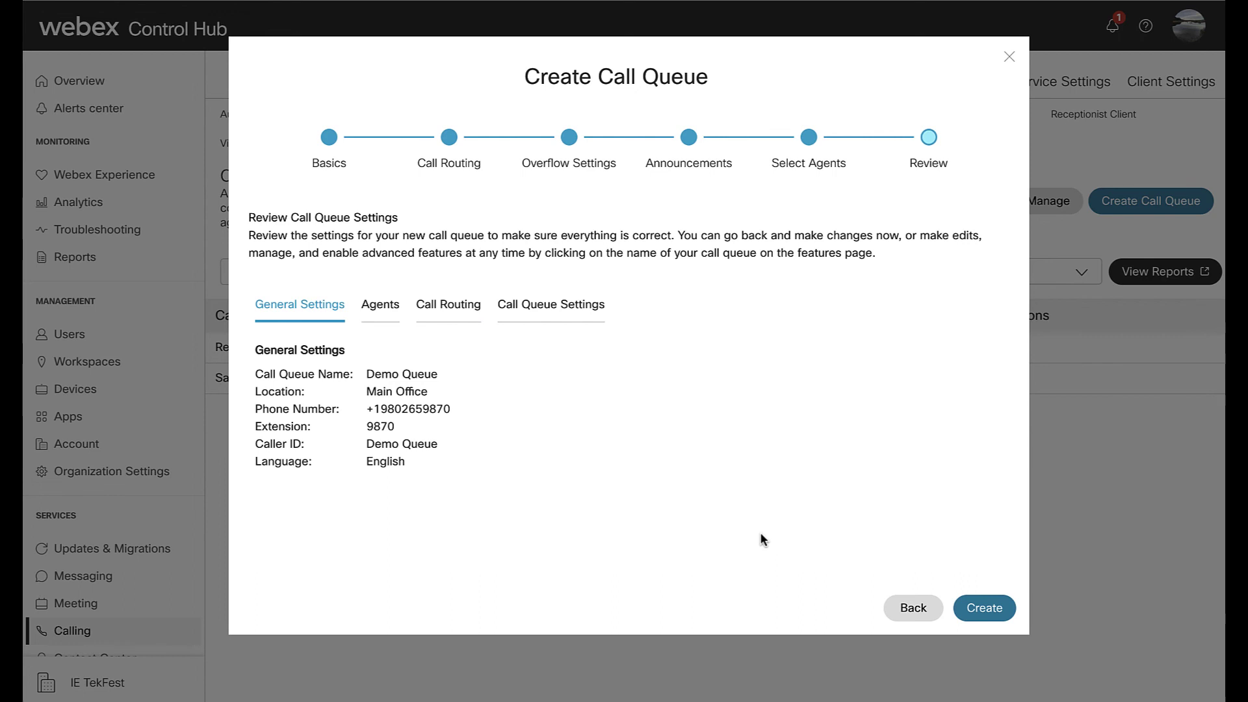
- Check the Agents, Call Routing and Call Queue Settings summaries, then create Demo Queue
{"action": "left_click", "coordinate": [388, 314]}
{"action": "left_click", "coordinate": [448, 314]}
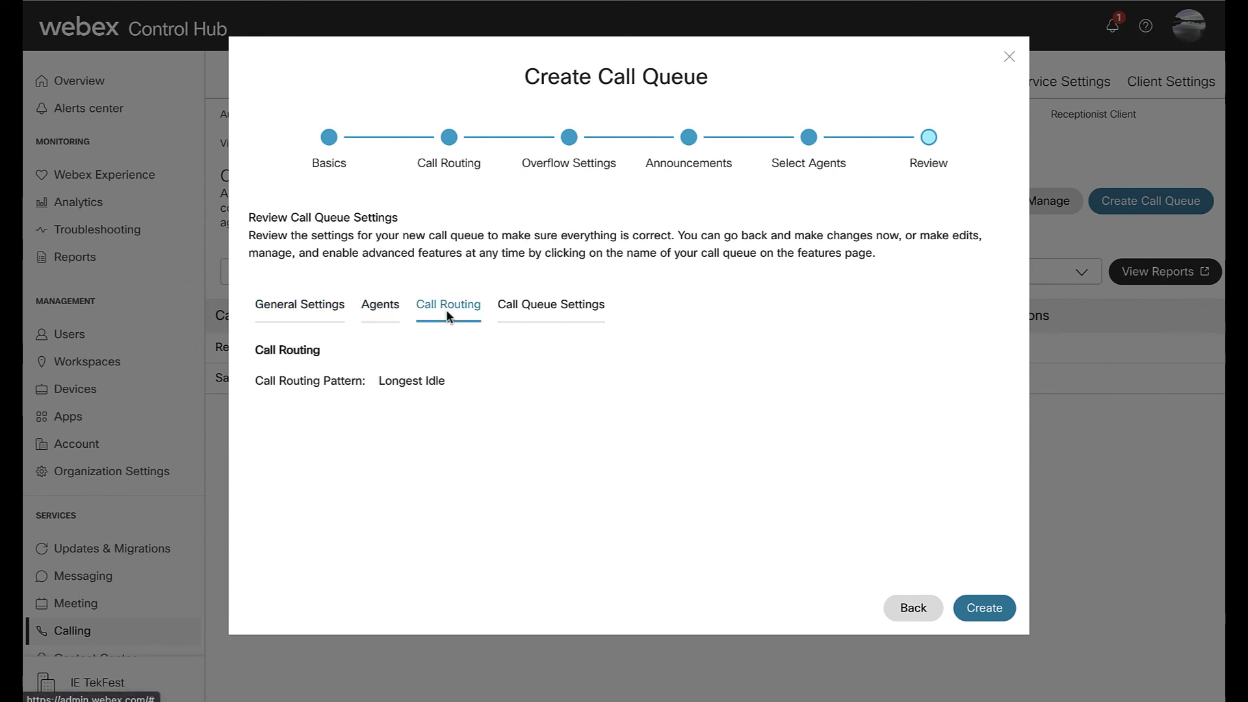
{"action": "left_click", "coordinate": [543, 314]}
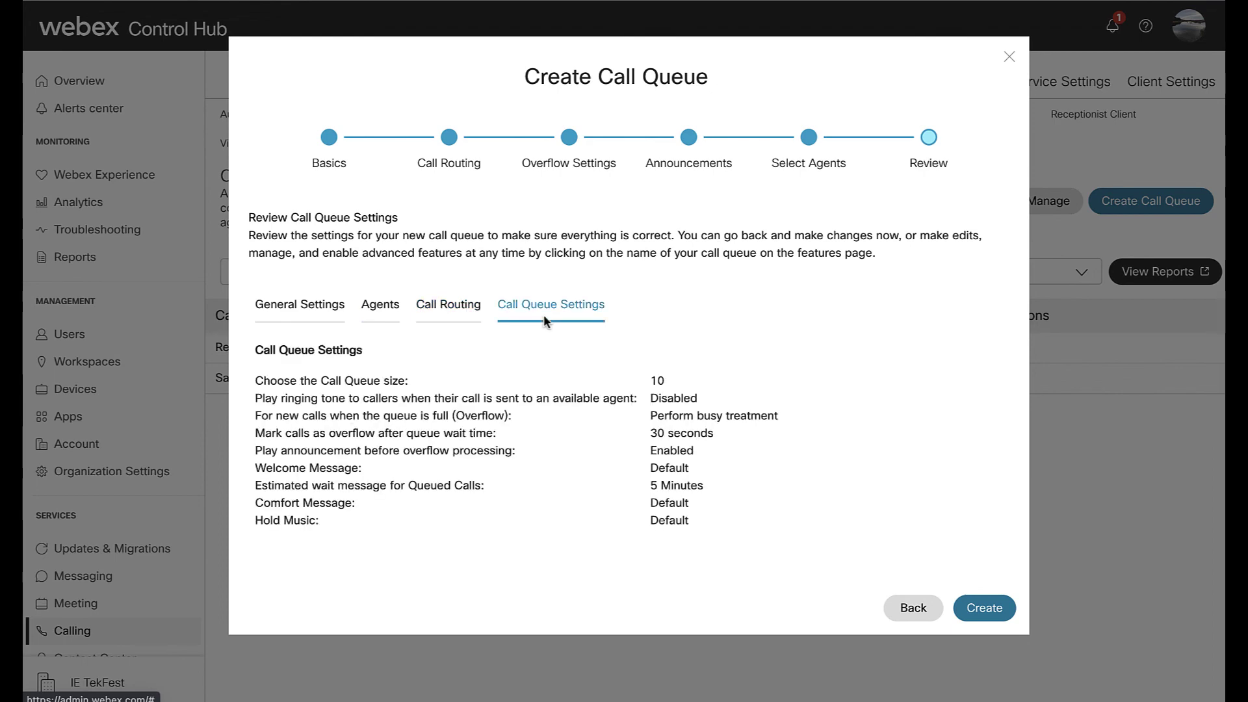
{"action": "left_click", "coordinate": [971, 604]}
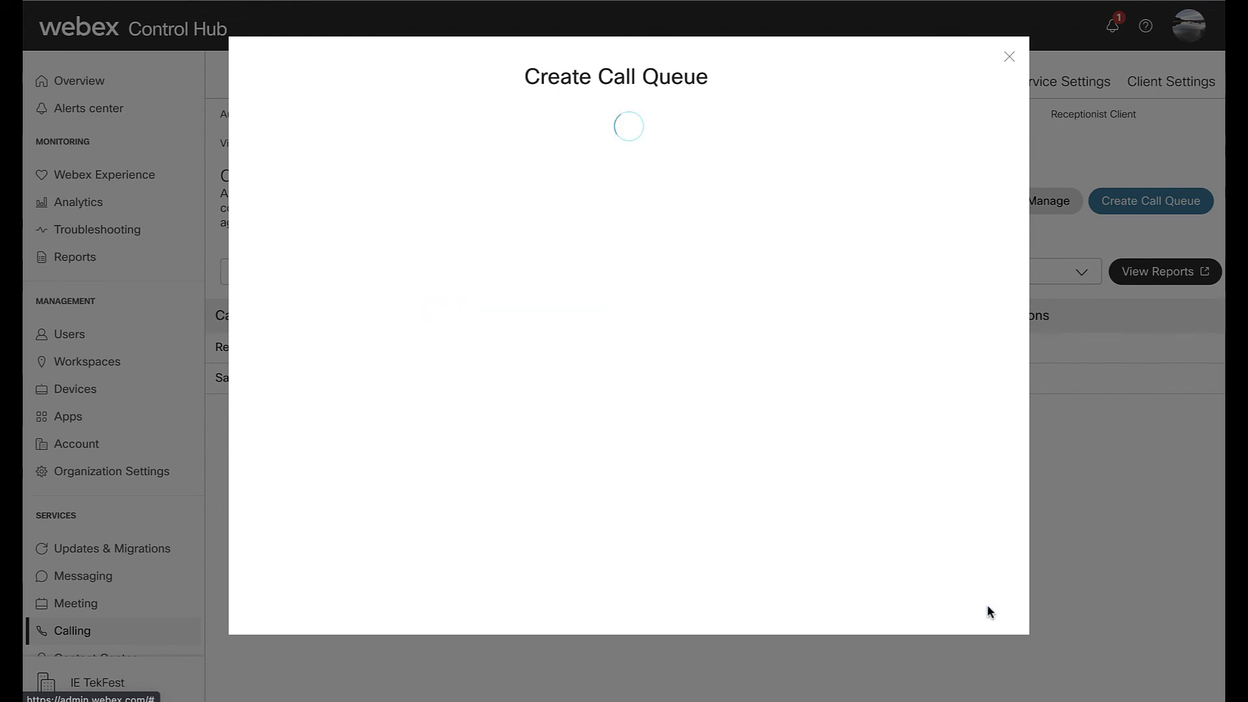
- Call the Demo Queue number from the caller desk phone and answer on an agent phone
{"action": "left_click", "coordinate": [986, 608]}
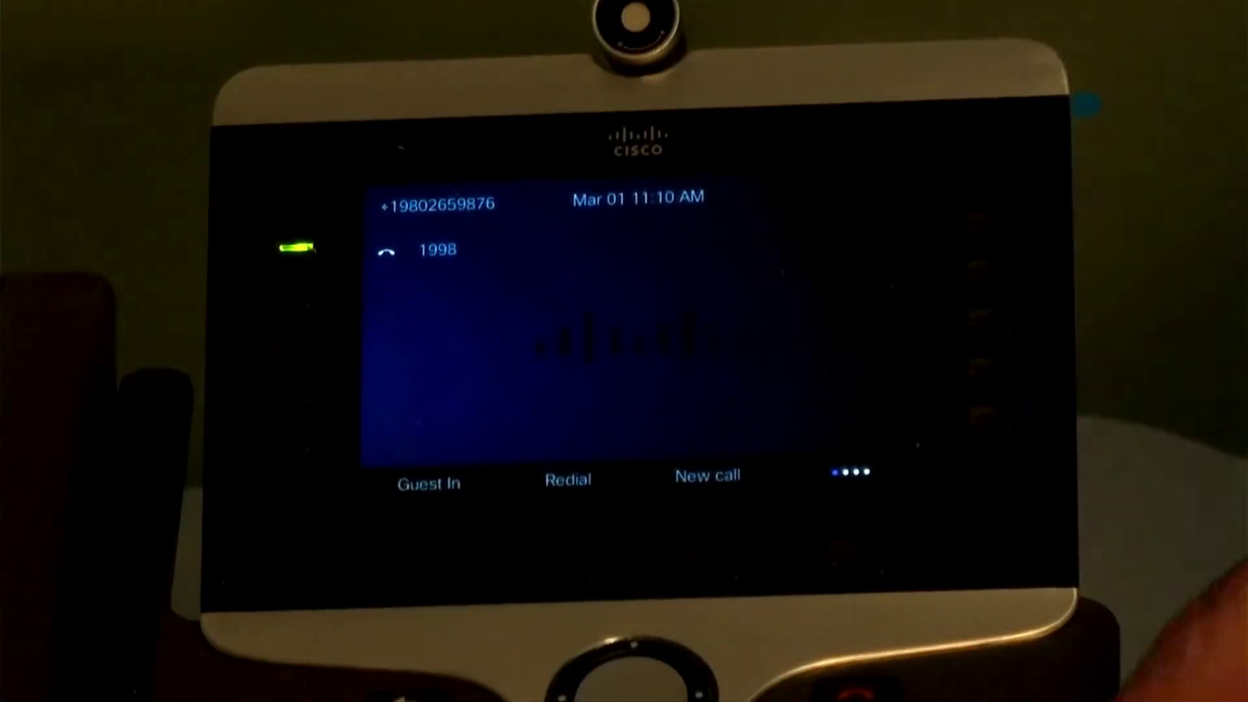
{"action": "type", "text": "980265"}
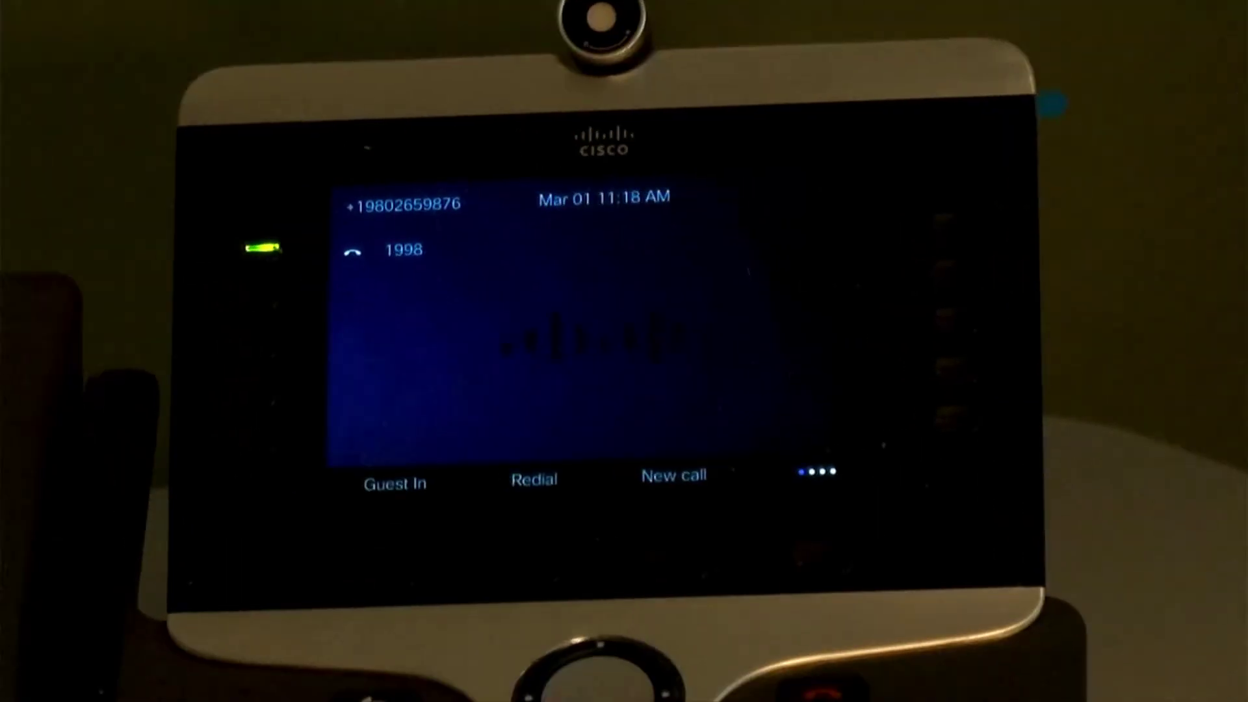
{"action": "type", "text": "980265"}
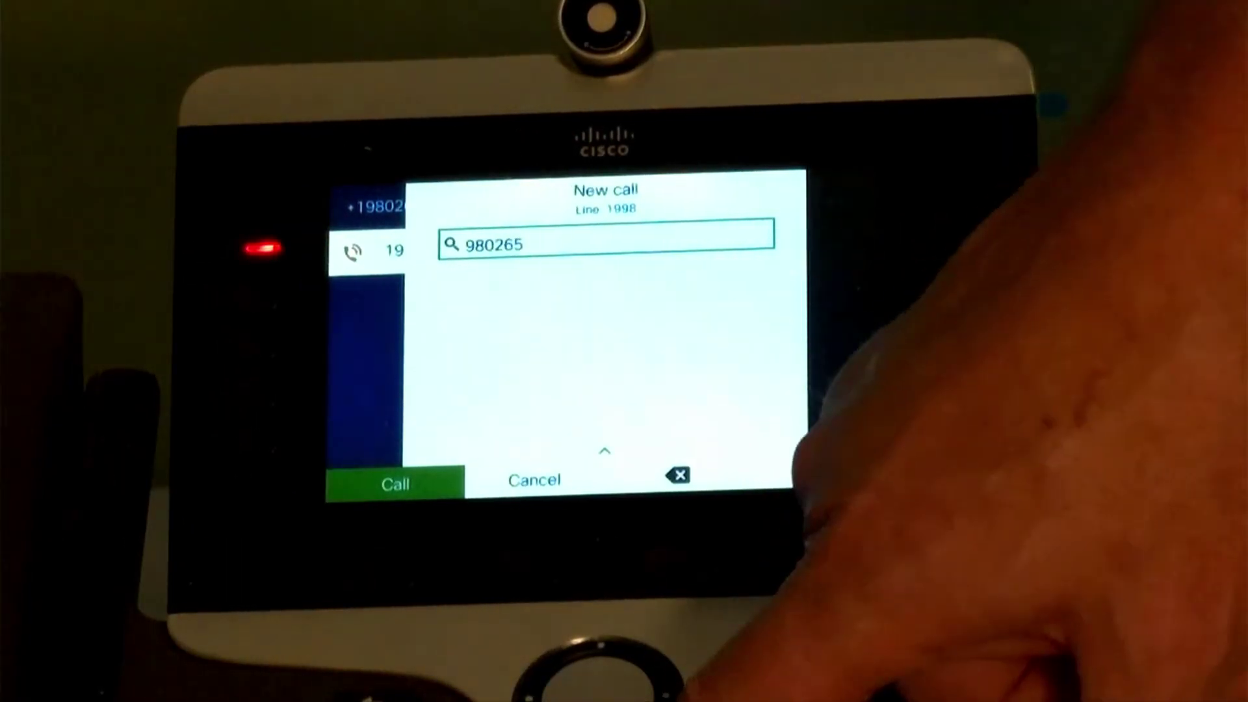
{"action": "type", "text": "981"}
{"action": "key", "text": "Return"}
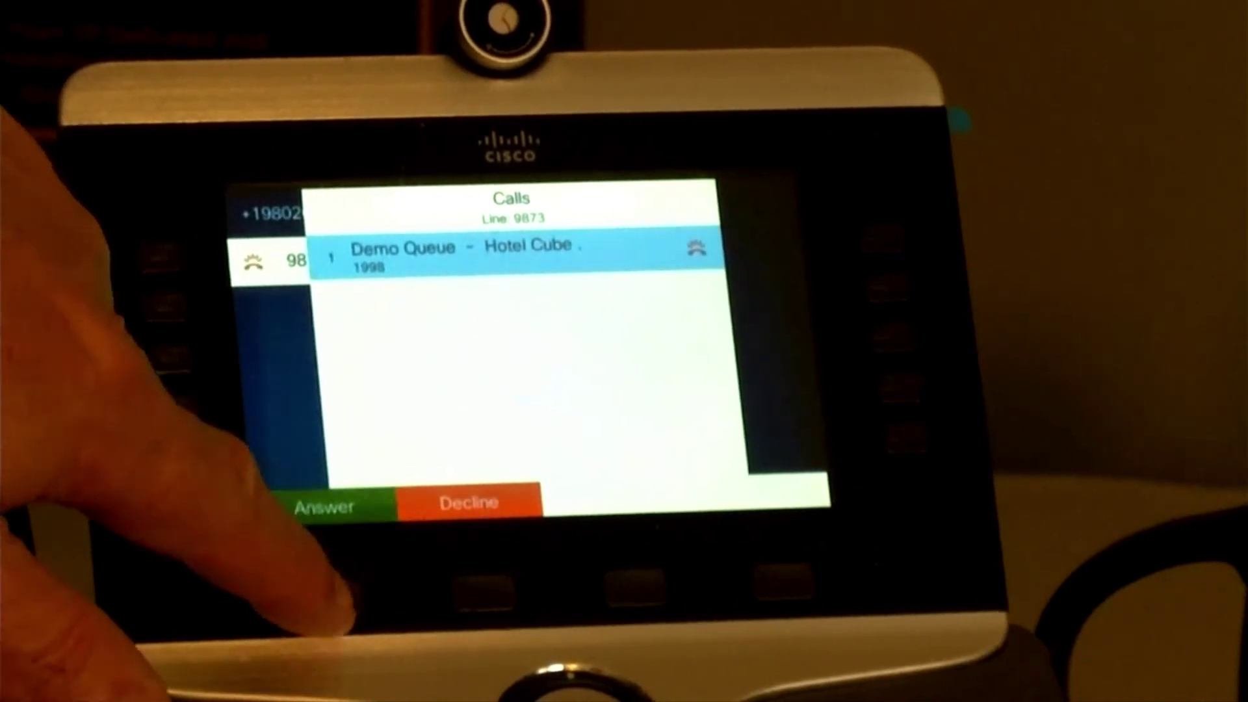
{"action": "left_click", "coordinate": [335, 593]}
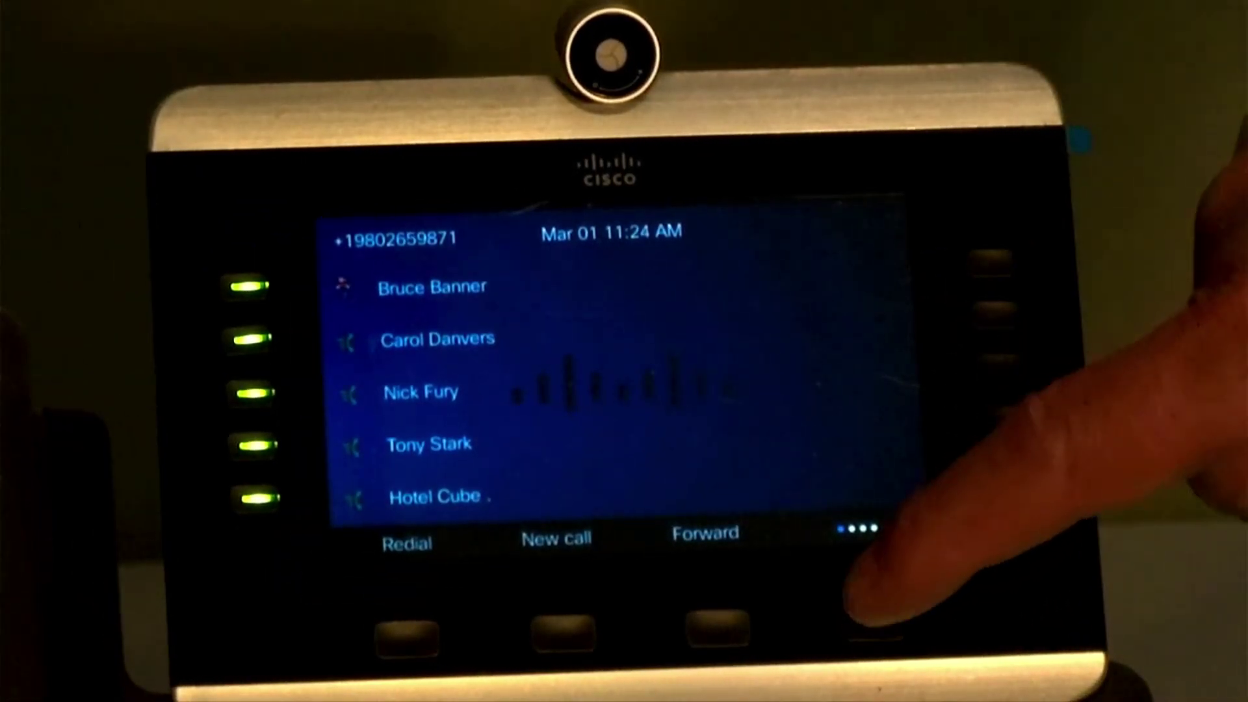
- Turn on Do Not Disturb for that agent, then call the queue again and answer it
{"action": "left_click", "coordinate": [864, 624]}
{"action": "left_click", "coordinate": [718, 627]}
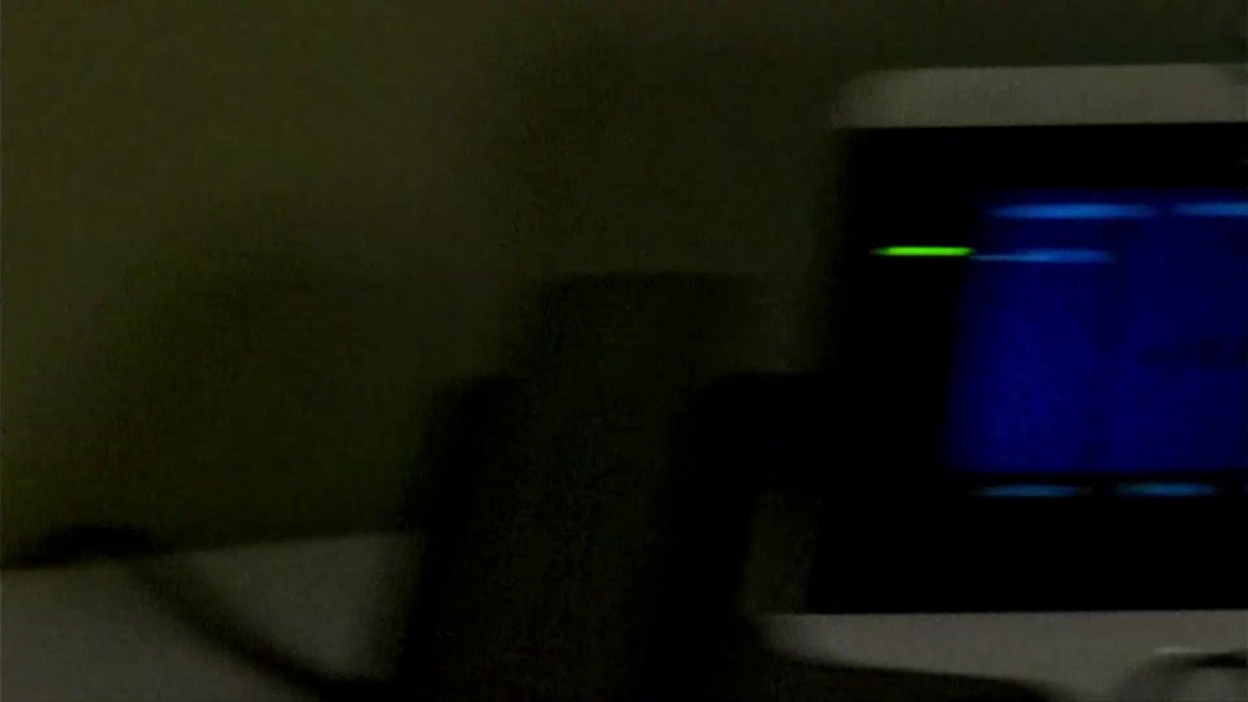
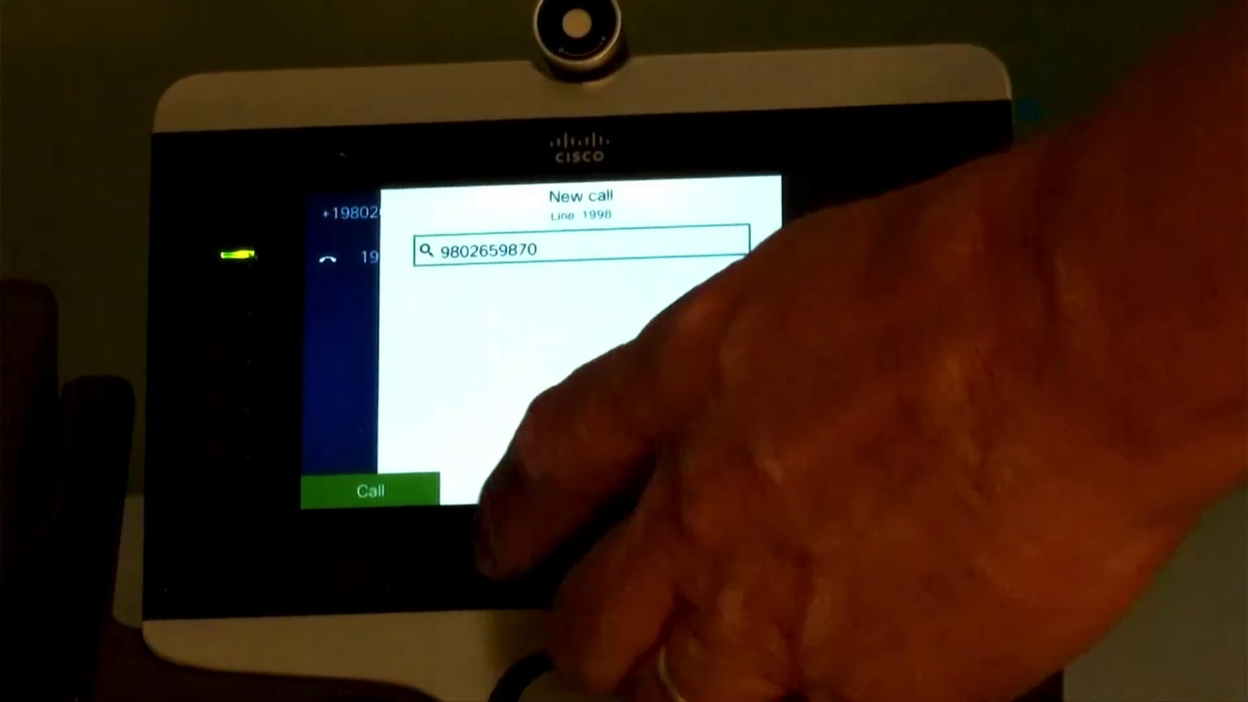
{"action": "left_click", "coordinate": [371, 490]}
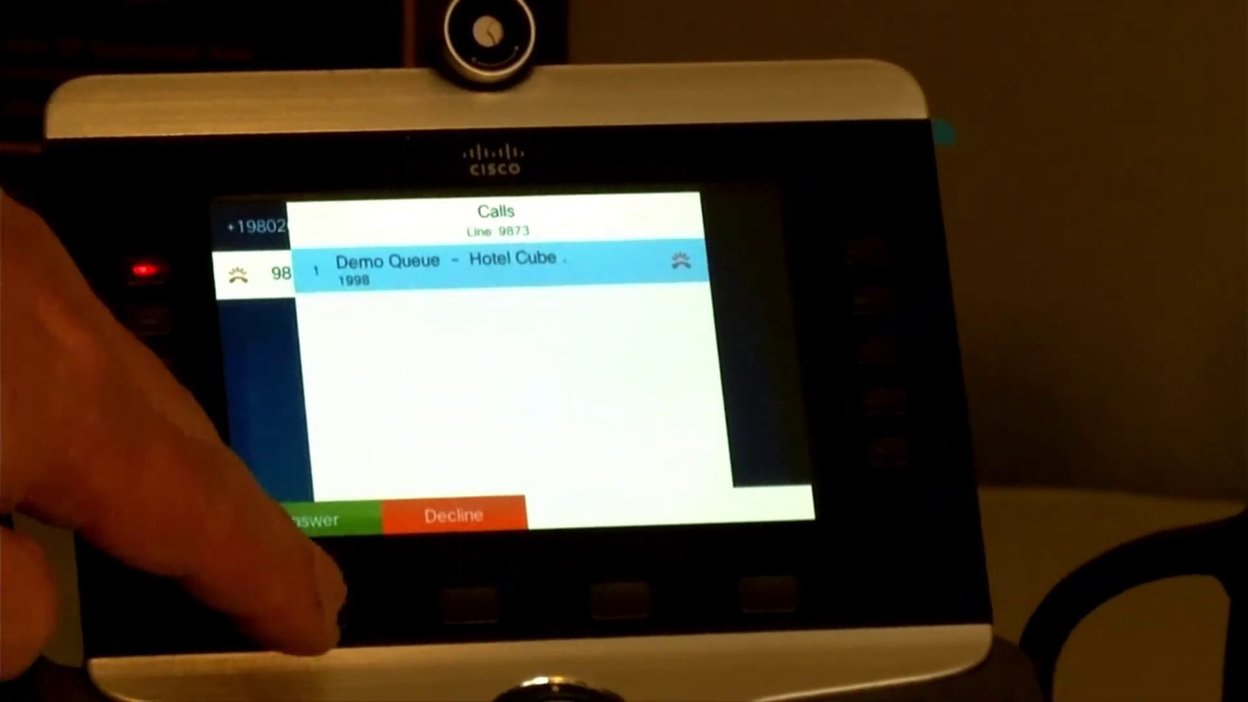
{"action": "left_click", "coordinate": [310, 520]}
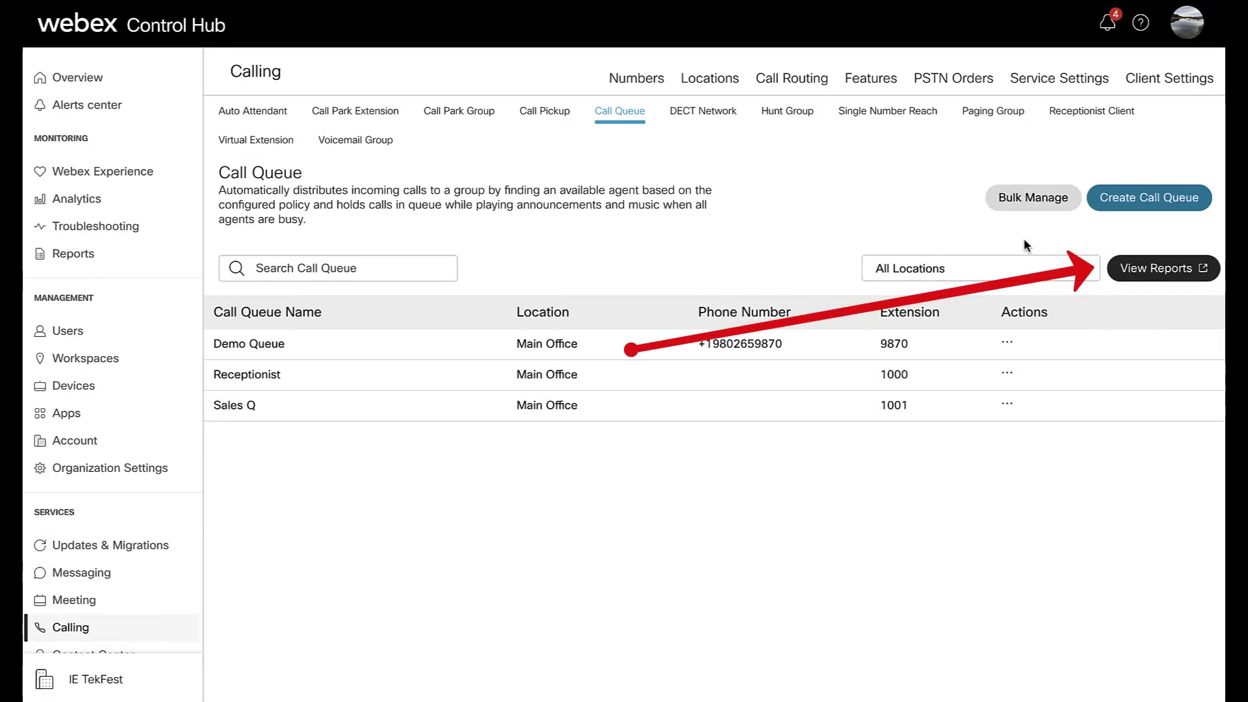
- Open View Reports from the Call Queue page to reach Webex Calling Reports
{"action": "left_click", "coordinate": [1145, 269]}
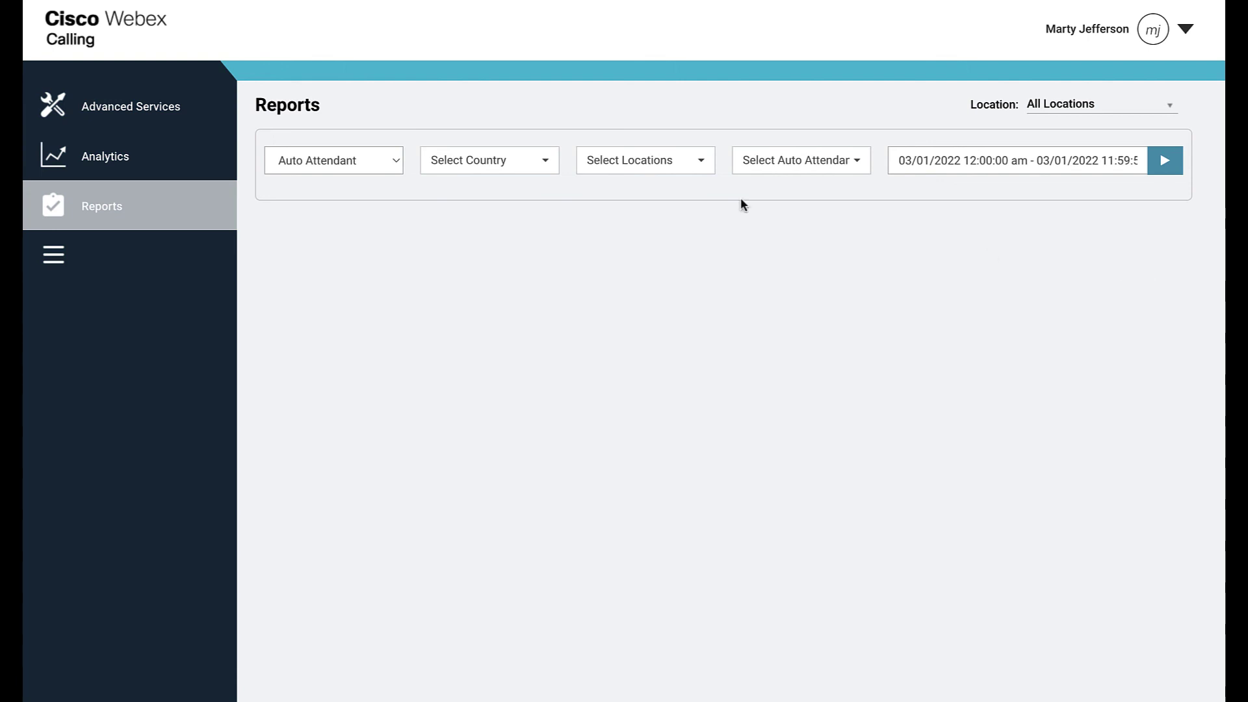
- Set up a Queue Stats report for Demo Queue at Main Office
{"action": "left_click", "coordinate": [396, 166]}
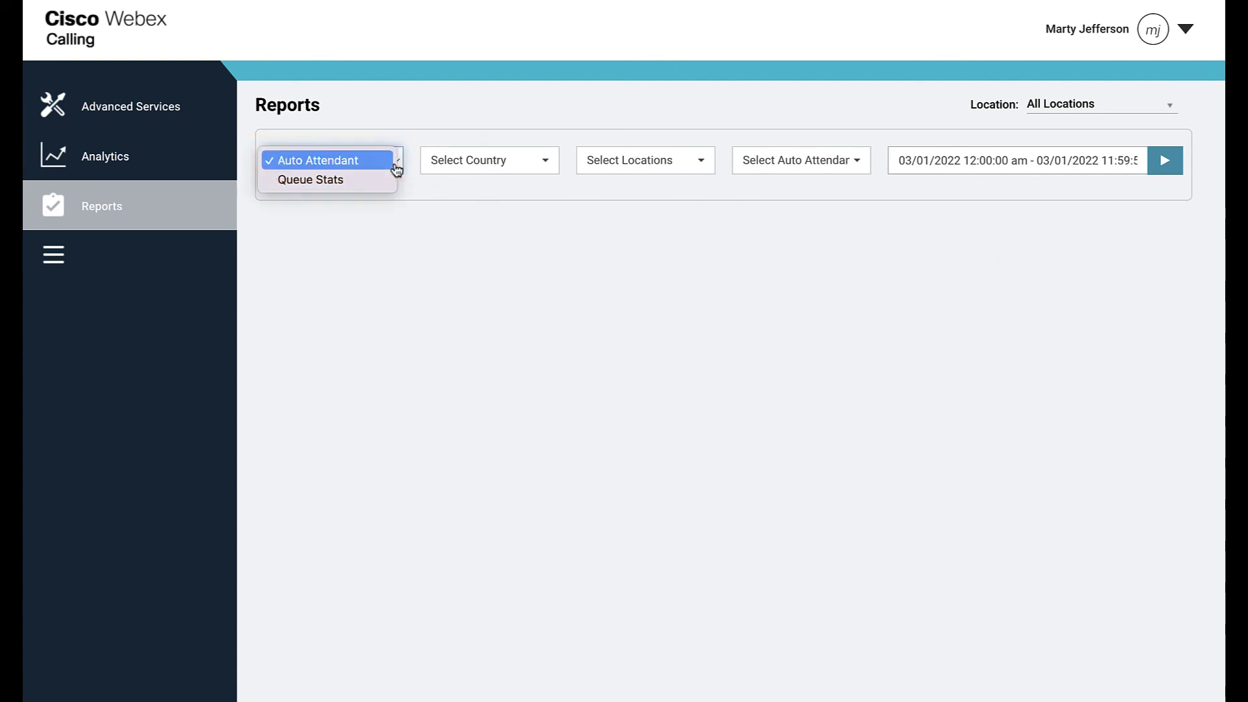
{"action": "left_click", "coordinate": [383, 180]}
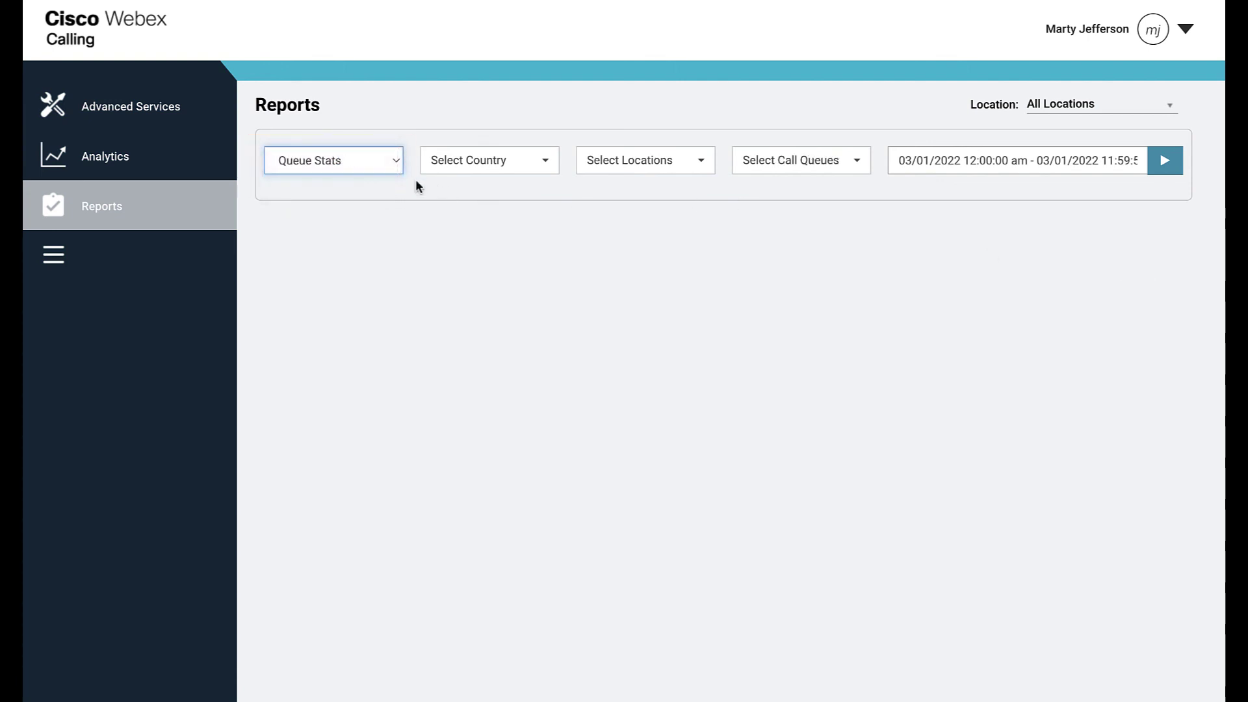
{"action": "left_click", "coordinate": [655, 172]}
{"action": "left_click", "coordinate": [643, 268]}
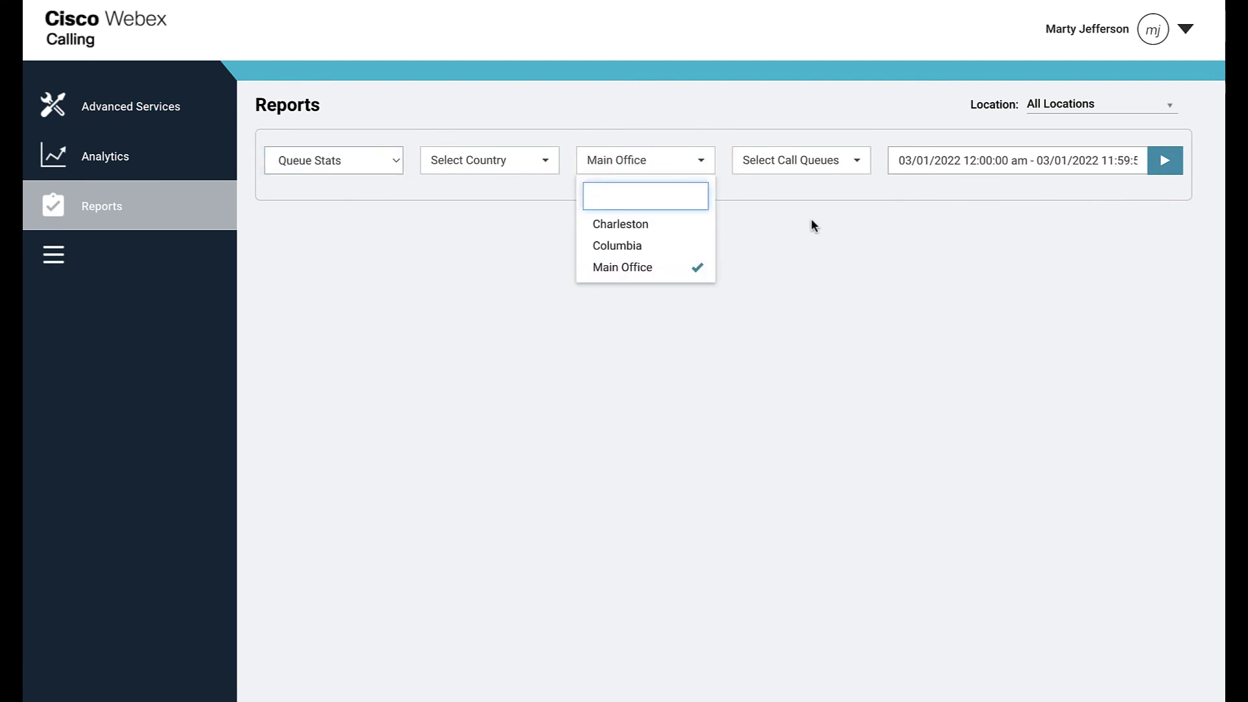
{"action": "left_click", "coordinate": [855, 161]}
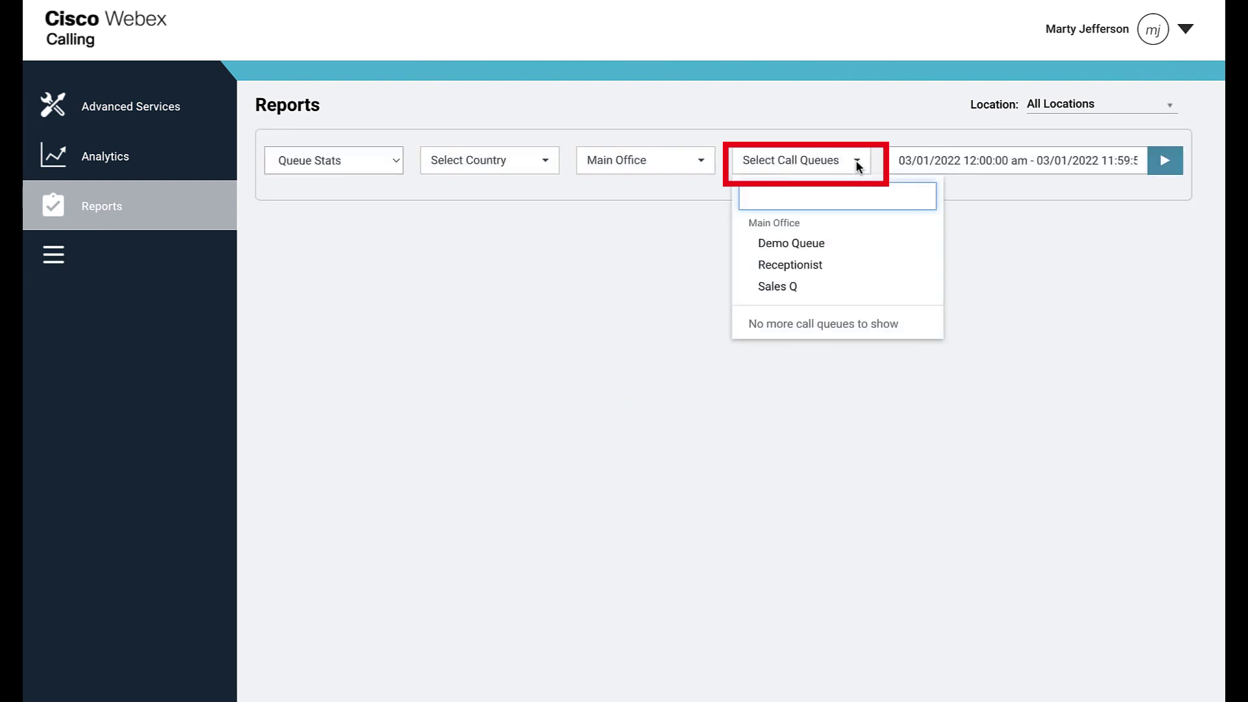
{"action": "left_click", "coordinate": [824, 247]}
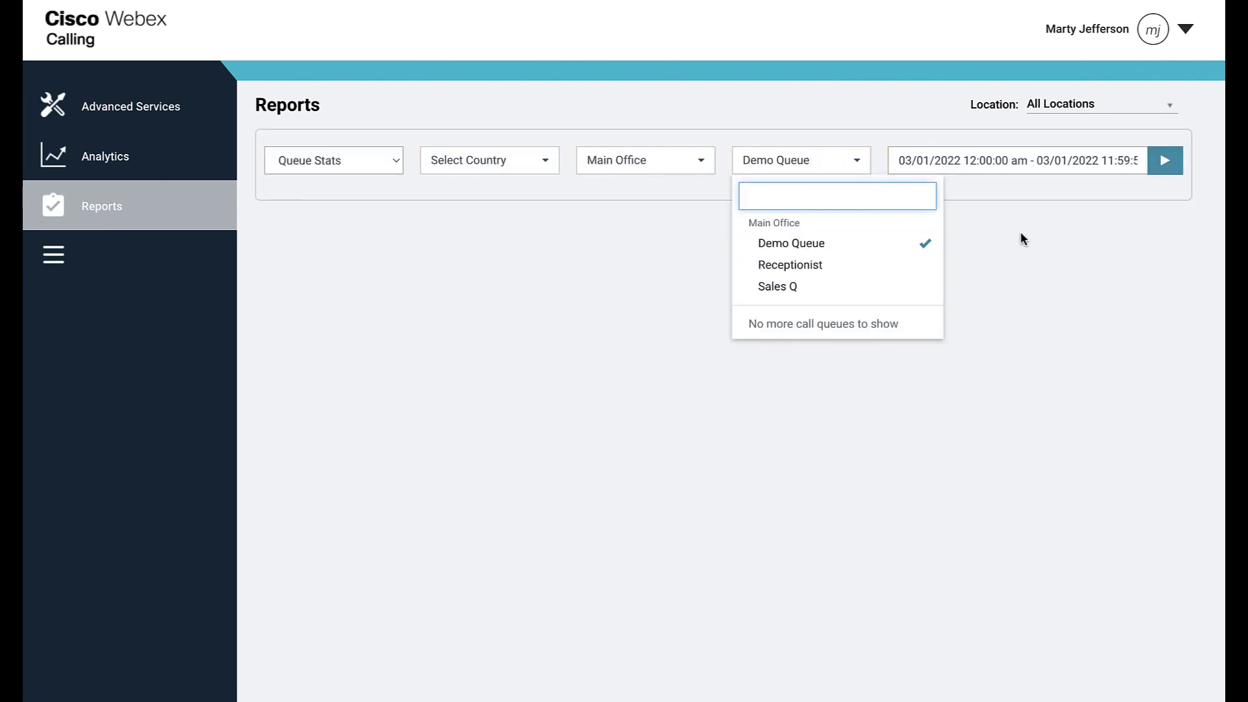
- Run the report for Today and show the Calls Currently in Queue
{"action": "left_click", "coordinate": [1120, 162]}
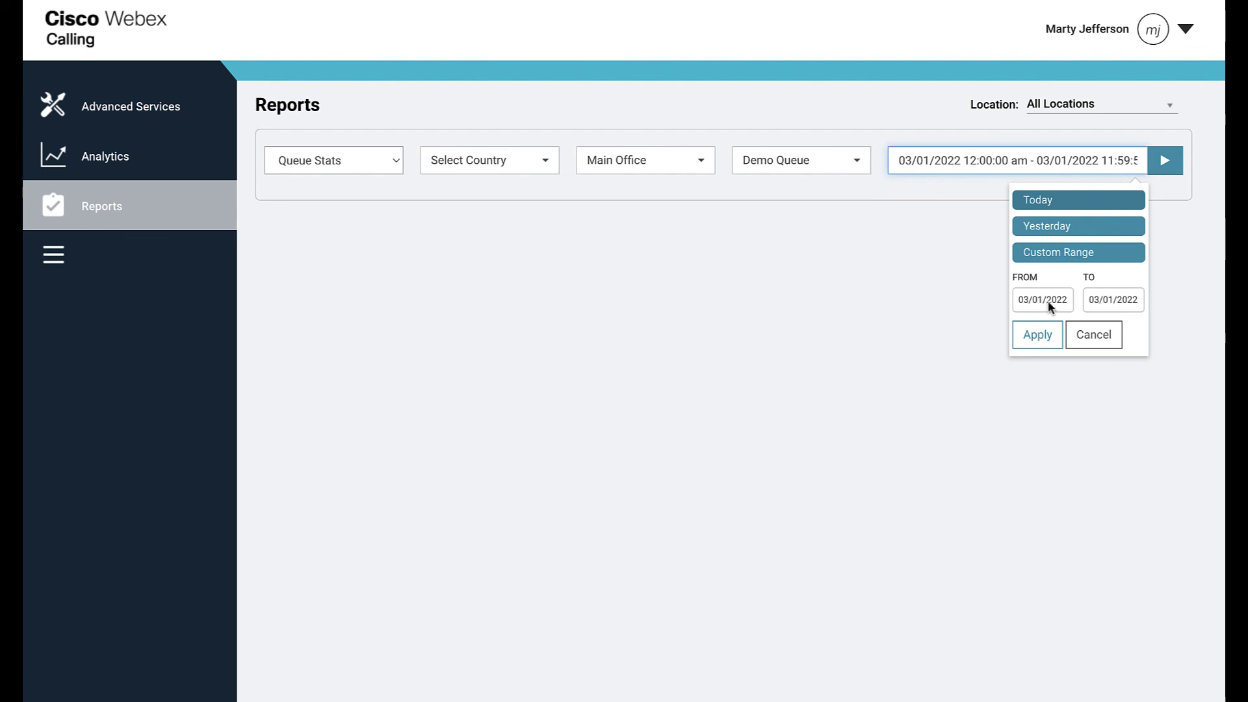
{"action": "left_click", "coordinate": [1082, 202]}
{"action": "left_click", "coordinate": [1165, 161]}
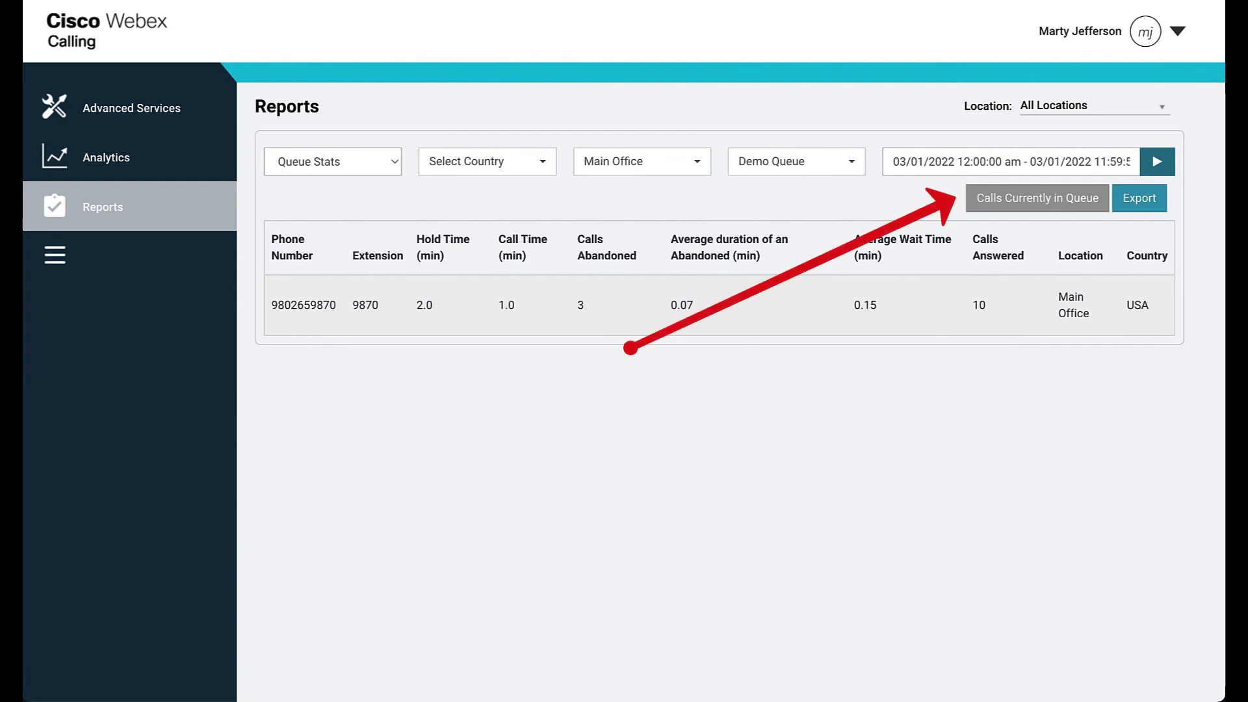
{"action": "left_click", "coordinate": [1037, 197]}
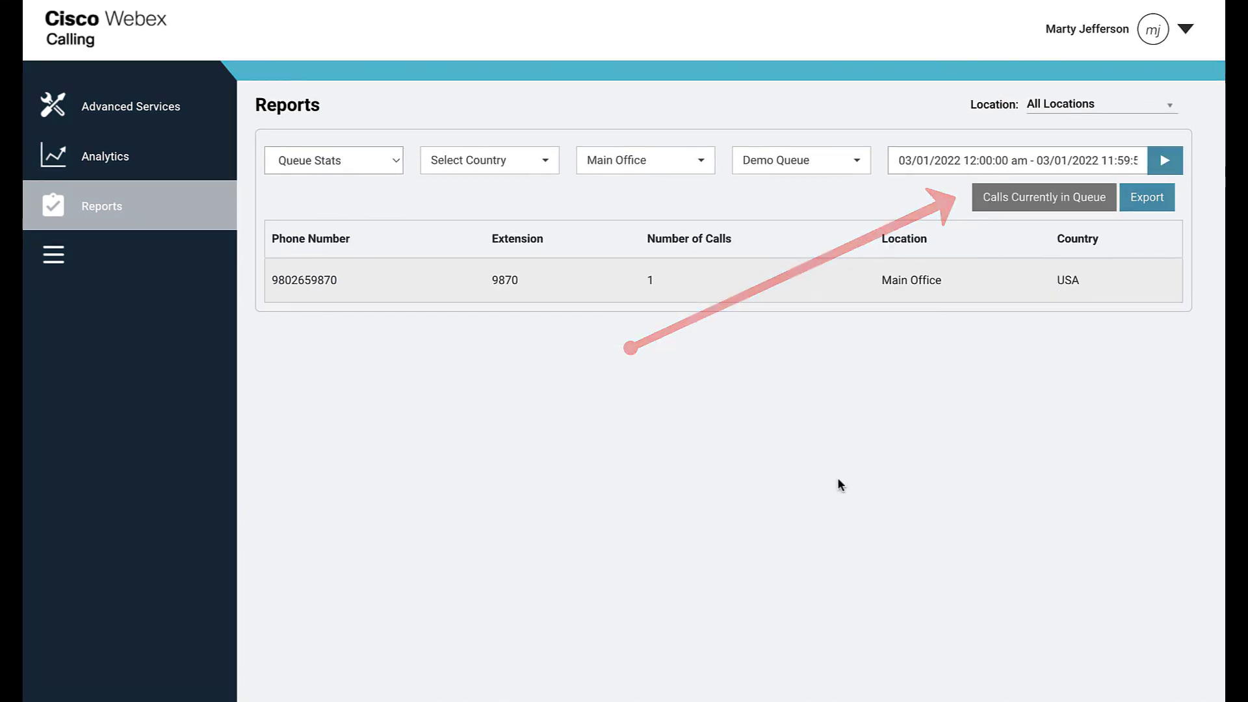
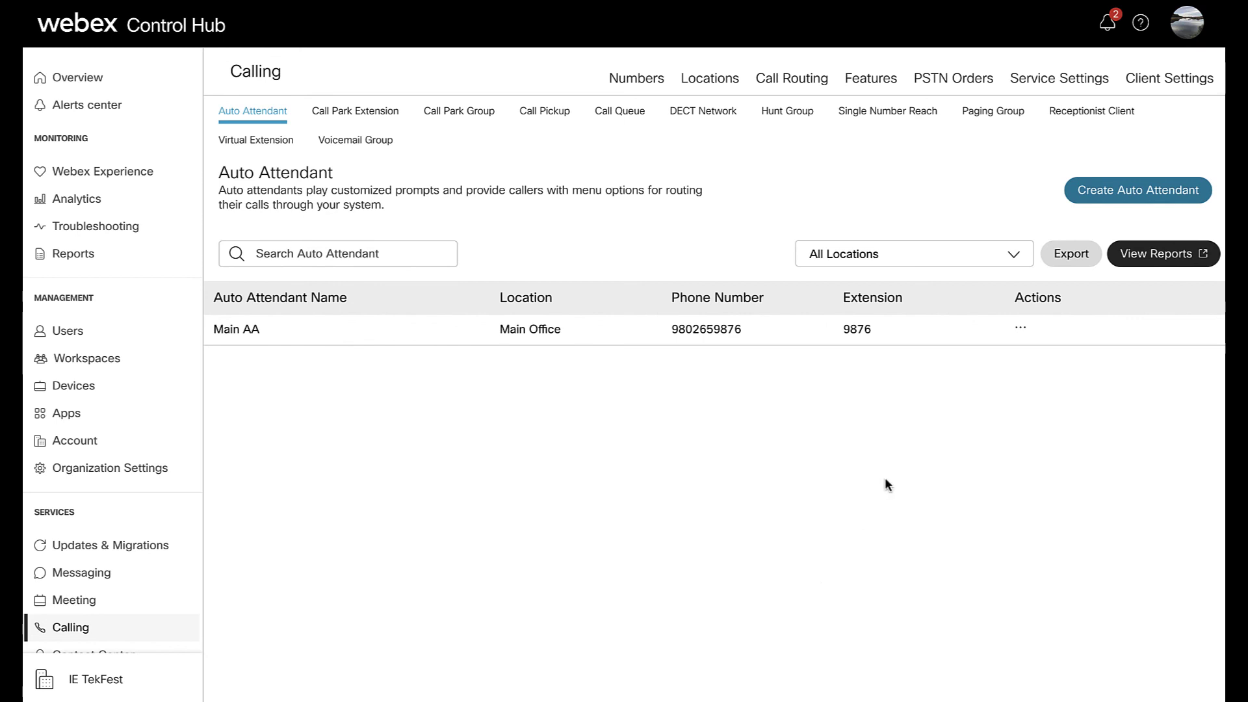
- Start auto attendant Demo AA at Main Office with the available phone number and extension 9870
{"action": "left_click", "coordinate": [1119, 197]}
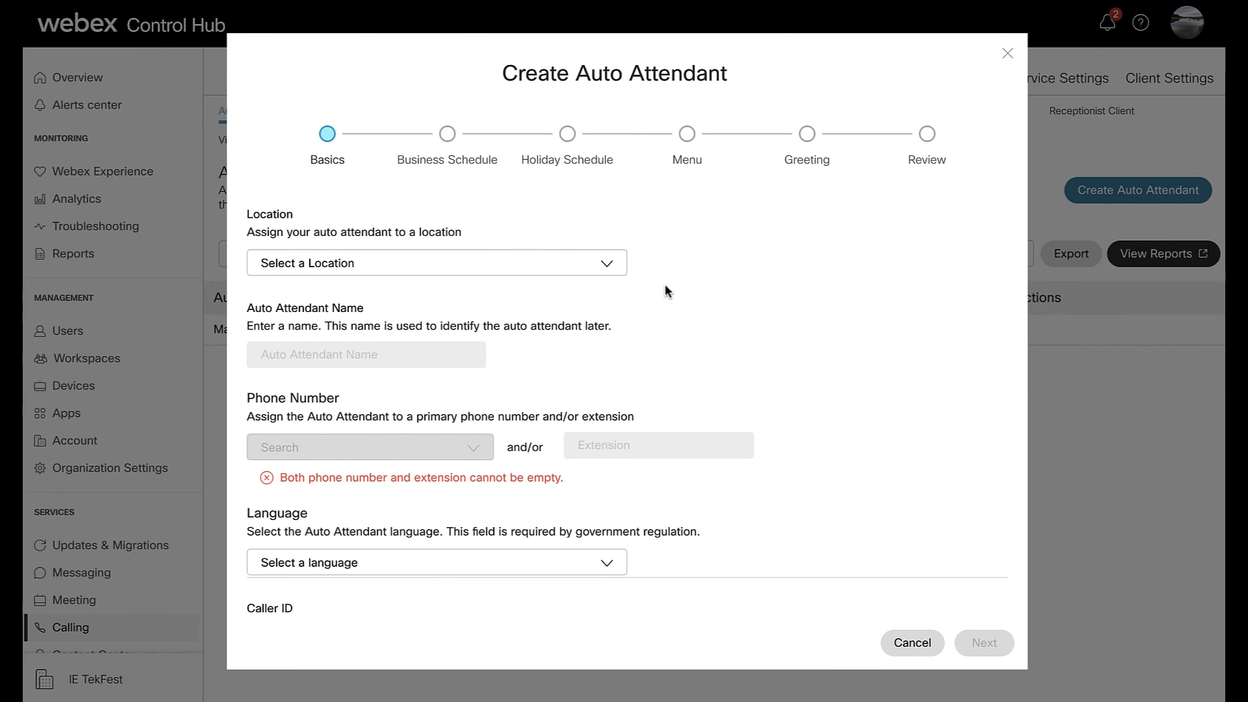
{"action": "left_click", "coordinate": [607, 268]}
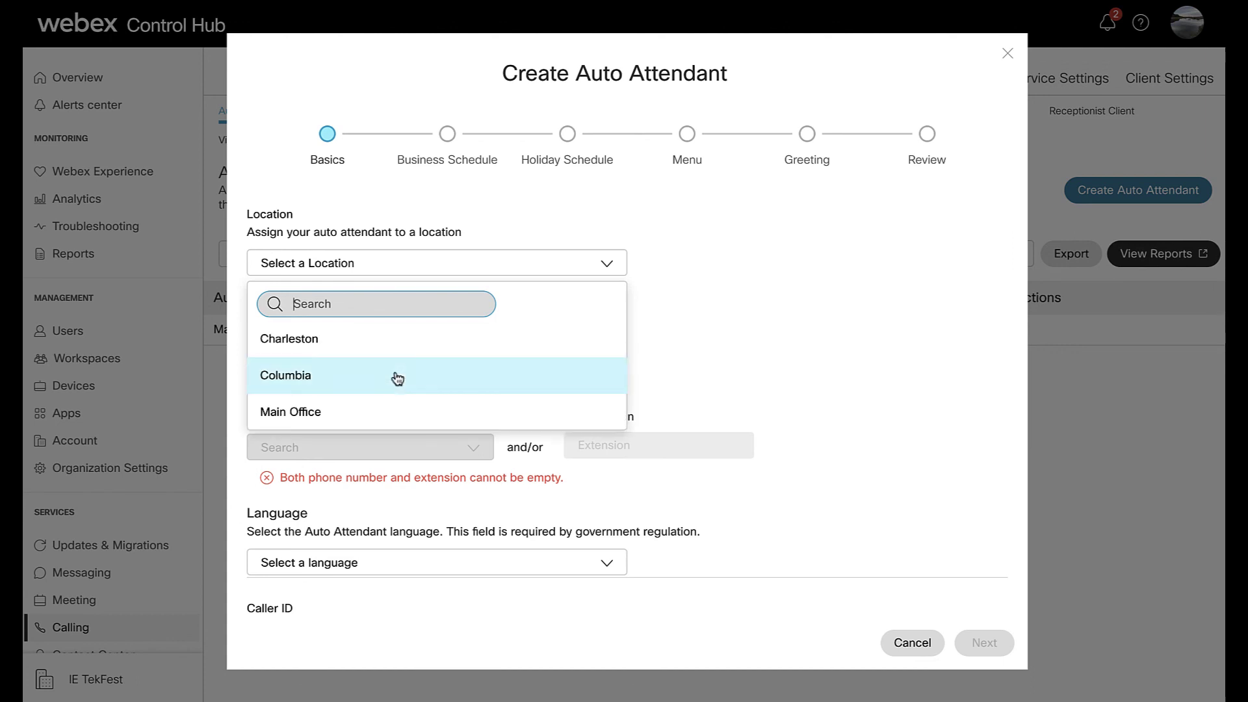
{"action": "left_click", "coordinate": [374, 412]}
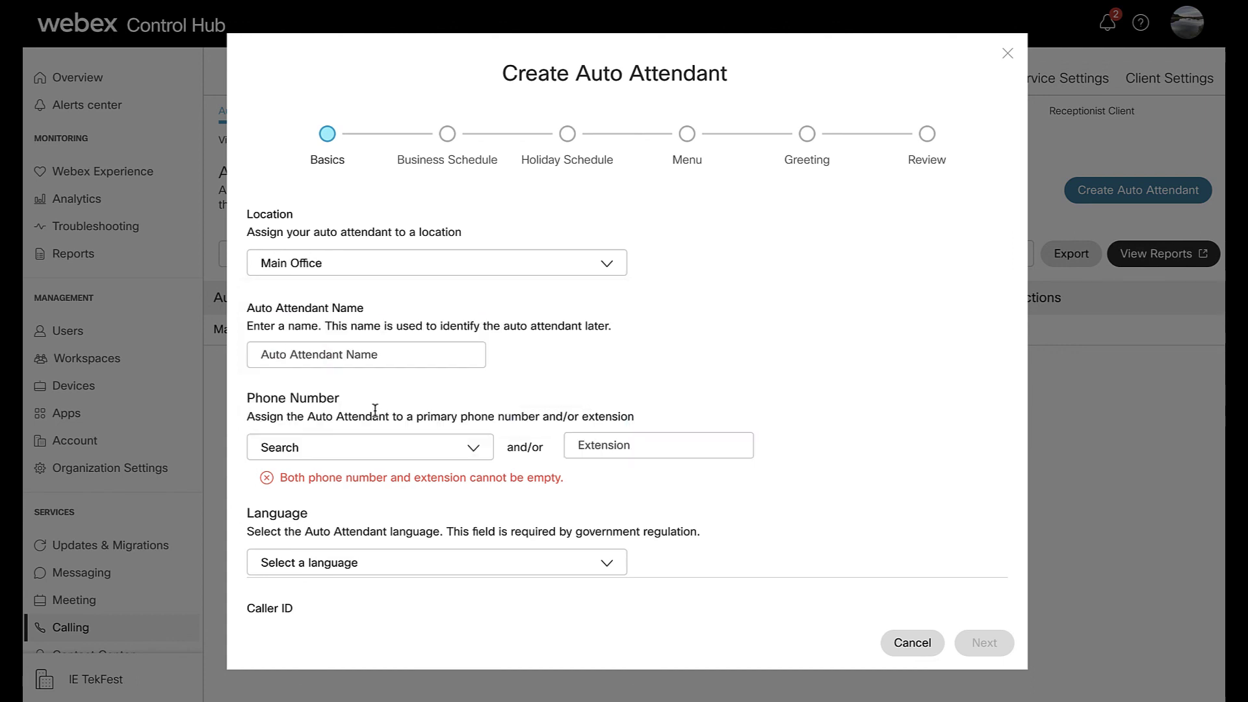
{"action": "left_click", "coordinate": [410, 360]}
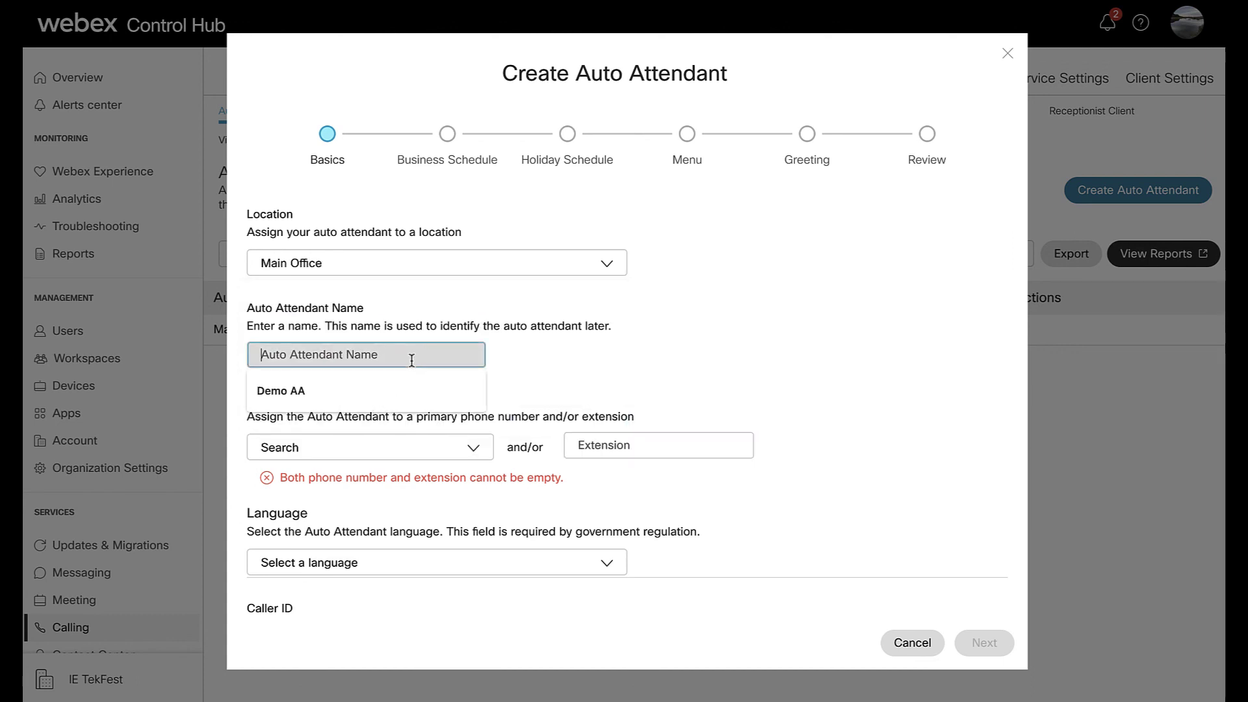
{"action": "left_click", "coordinate": [393, 396]}
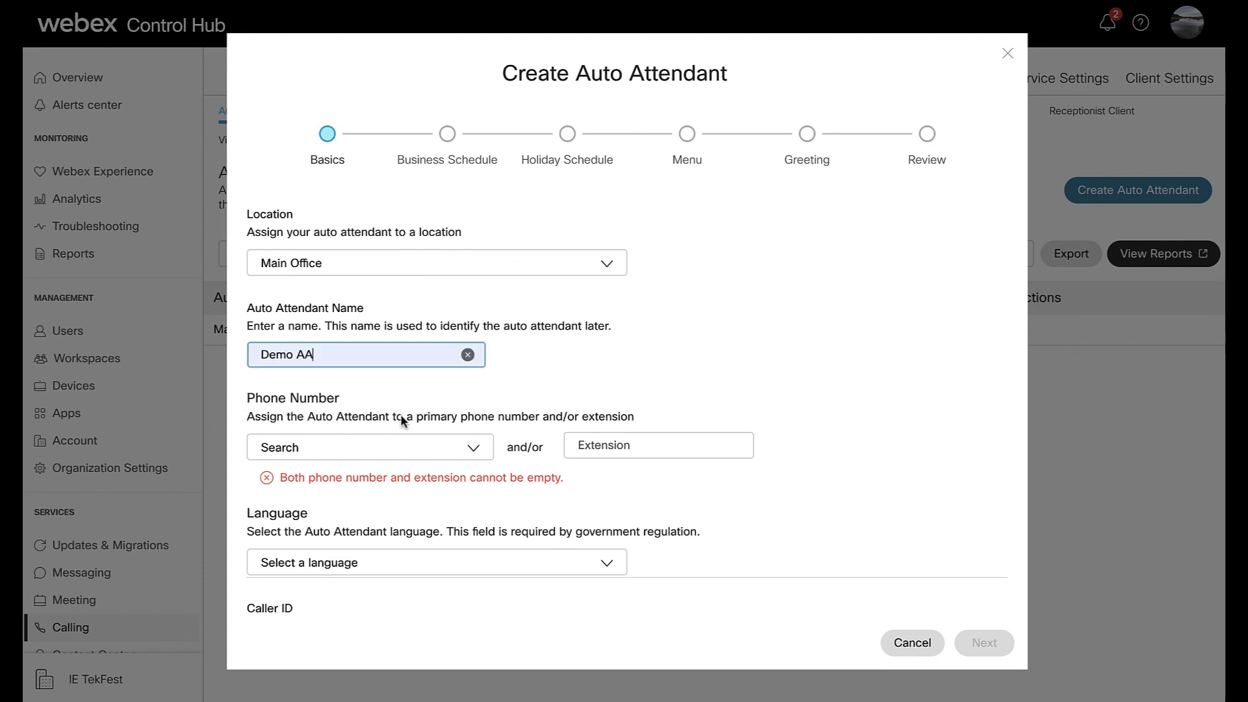
{"action": "left_click", "coordinate": [471, 453]}
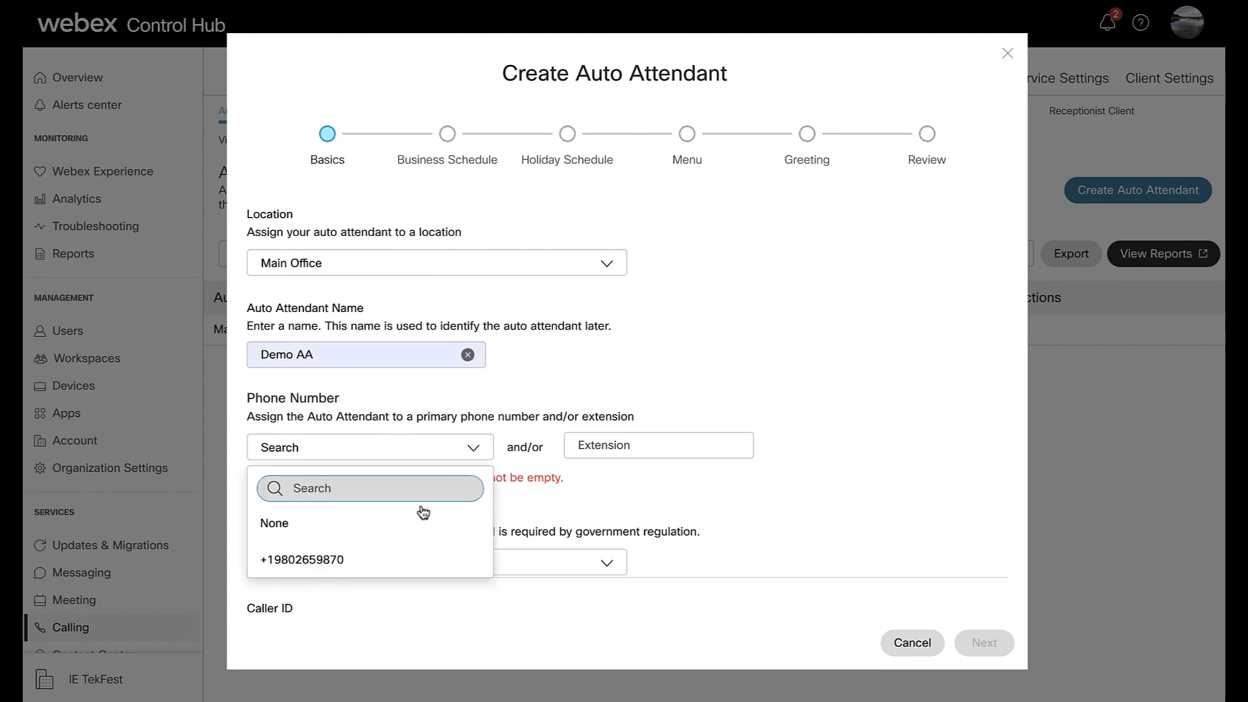
{"action": "left_click", "coordinate": [388, 563]}
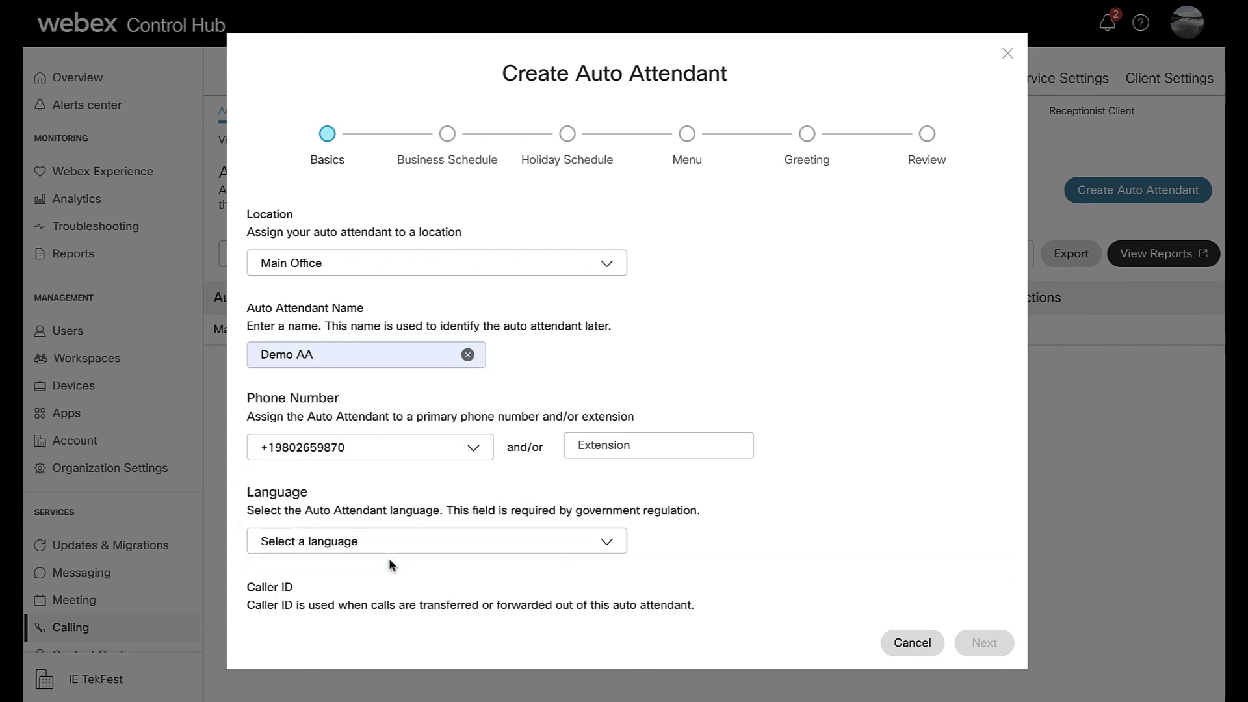
{"action": "left_click", "coordinate": [598, 452]}
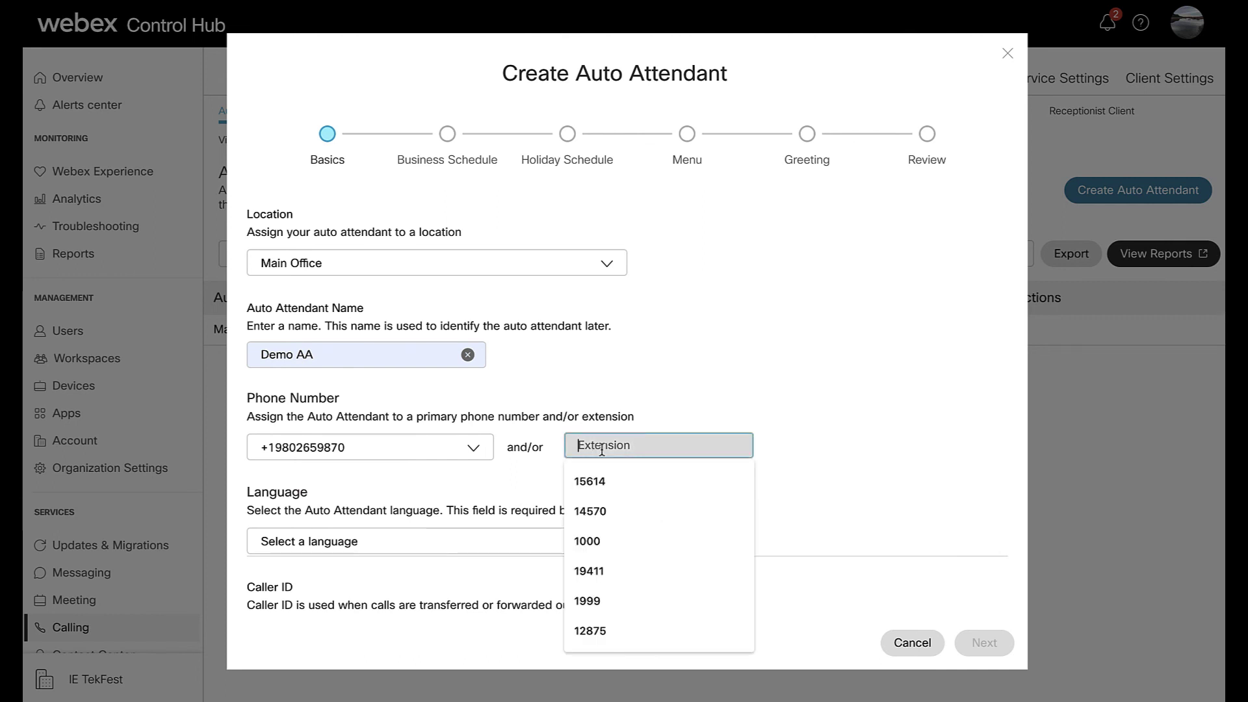
{"action": "type", "text": "987"}
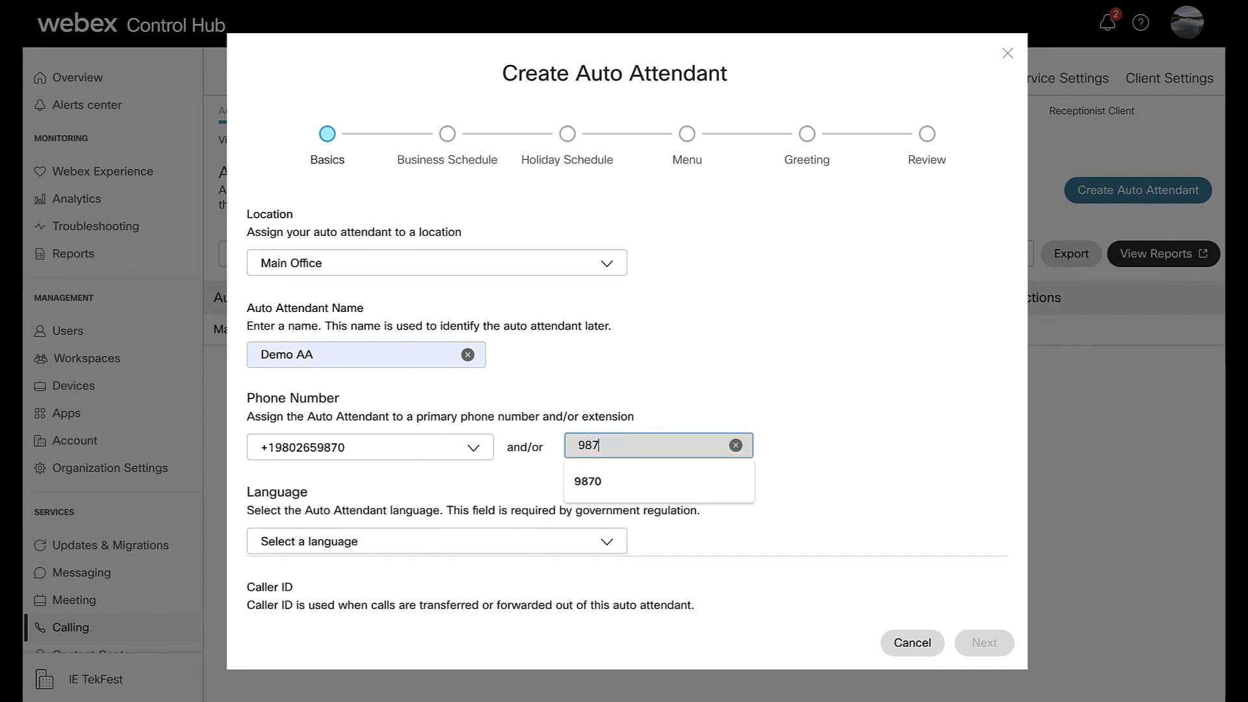
{"action": "type", "text": "0"}
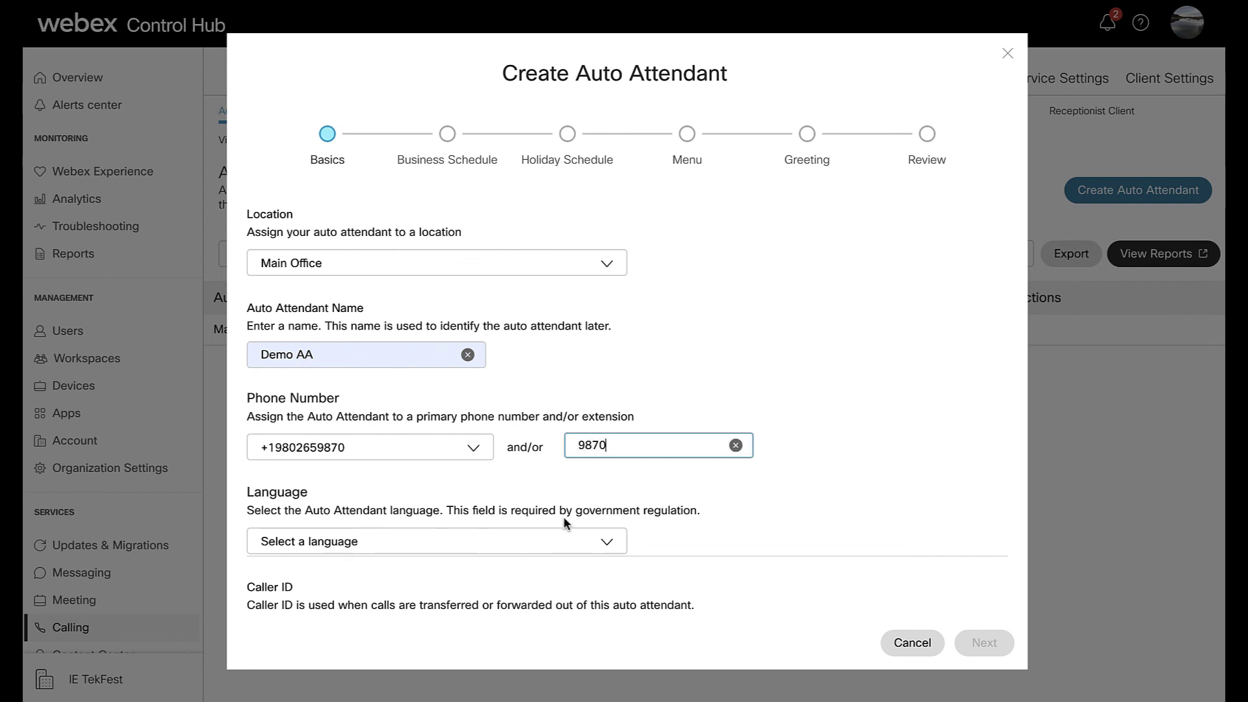
- Set the auto attendant language to English and its caller ID to Demo AA
{"action": "scroll", "coordinate": [757, 481], "scroll_direction": "down", "scroll_amount": 1}
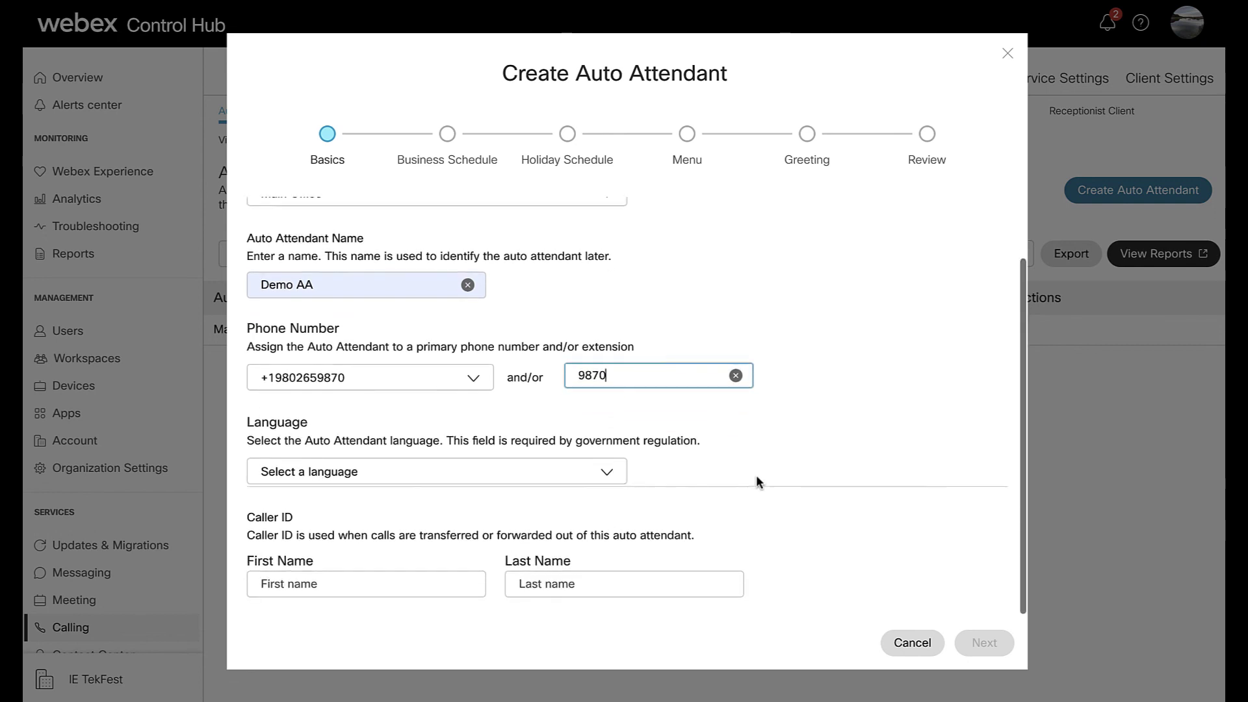
{"action": "left_click", "coordinate": [602, 473]}
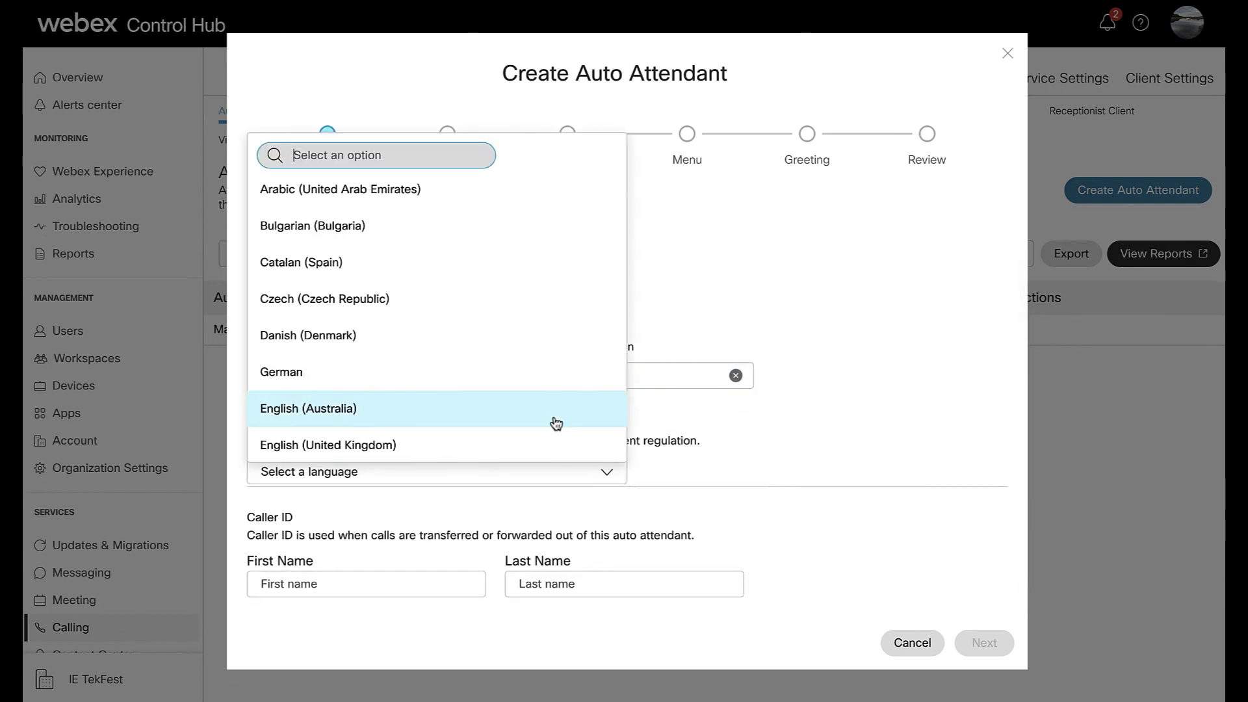
{"action": "scroll", "coordinate": [551, 423], "scroll_direction": "down", "scroll_amount": 2}
{"action": "left_click", "coordinate": [515, 439]}
{"action": "left_click", "coordinate": [468, 585]}
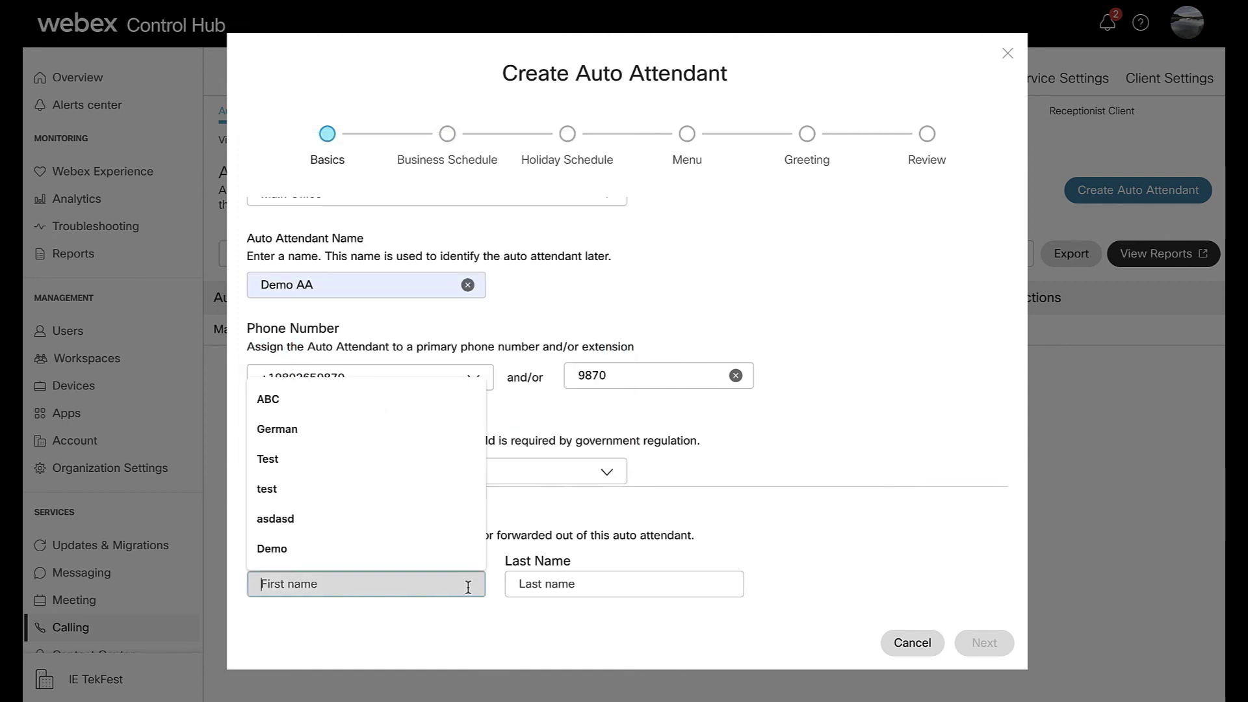
{"action": "left_click", "coordinate": [442, 551]}
{"action": "left_click", "coordinate": [516, 583]}
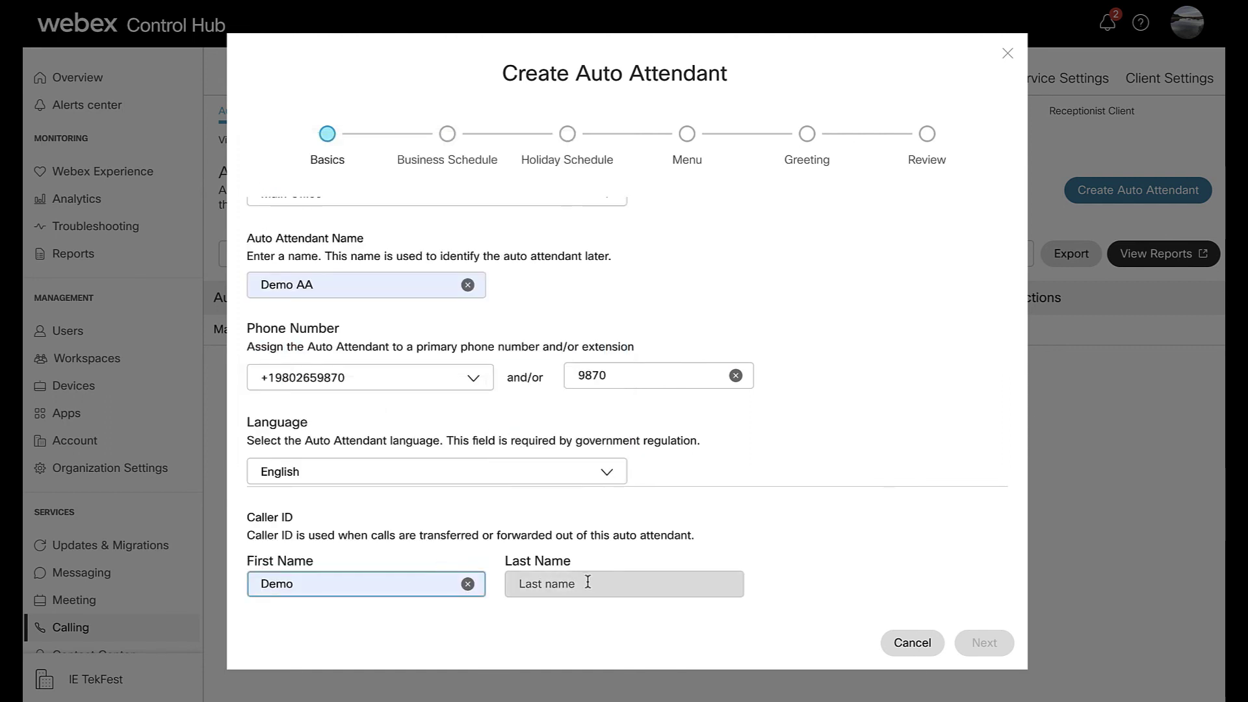
{"action": "left_click", "coordinate": [564, 646]}
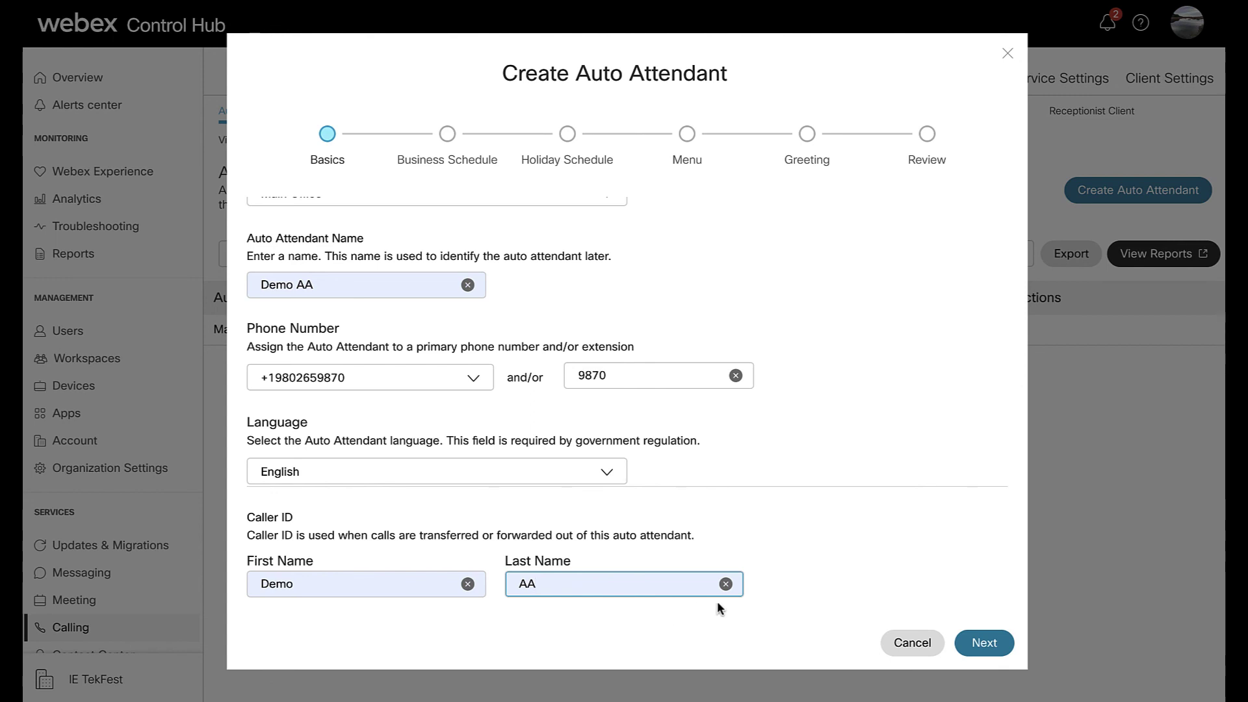
{"action": "left_click", "coordinate": [984, 644]}
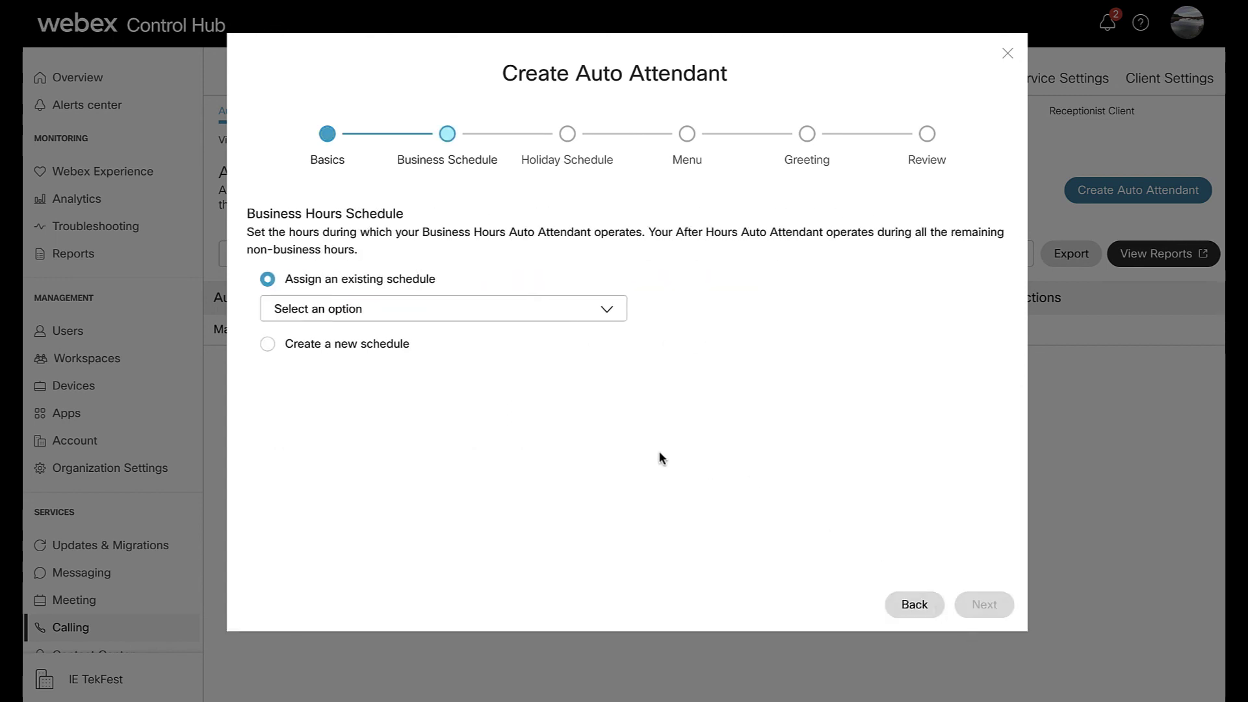
- Assign the existing AUTOATTENDANT-BUSINESS-HOURS schedule as the business schedule
{"action": "left_click", "coordinate": [608, 311]}
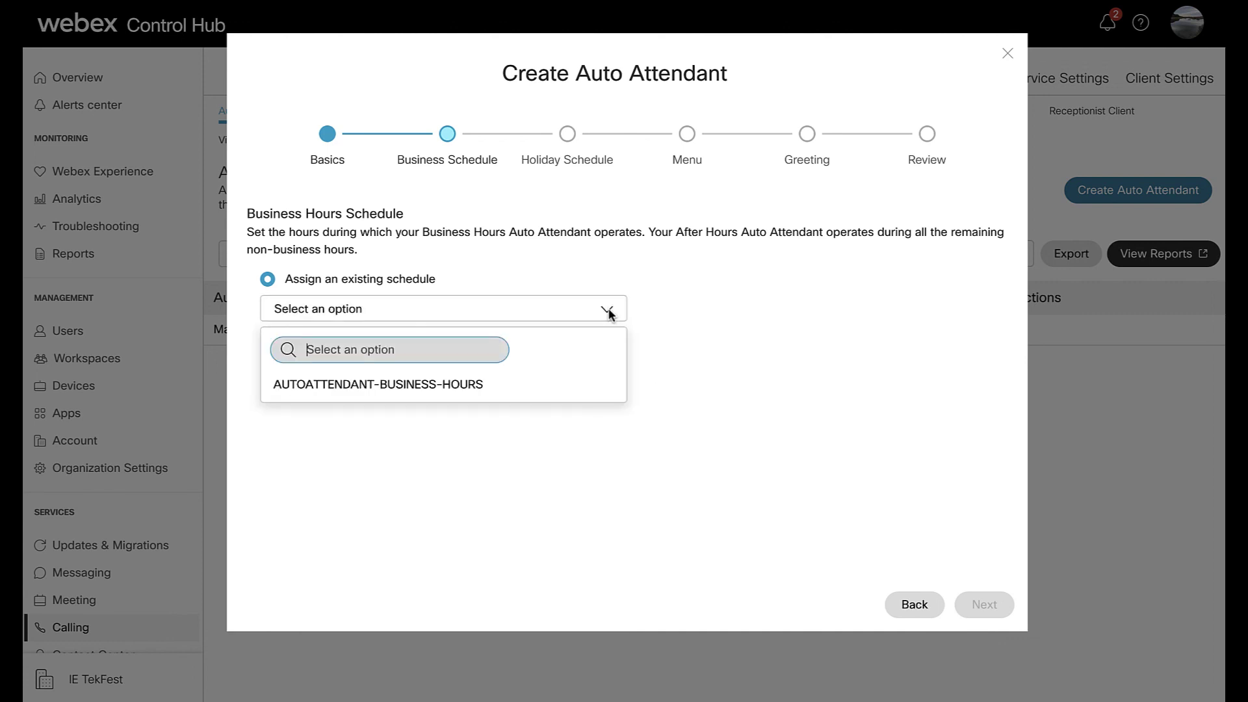
{"action": "left_click", "coordinate": [608, 311]}
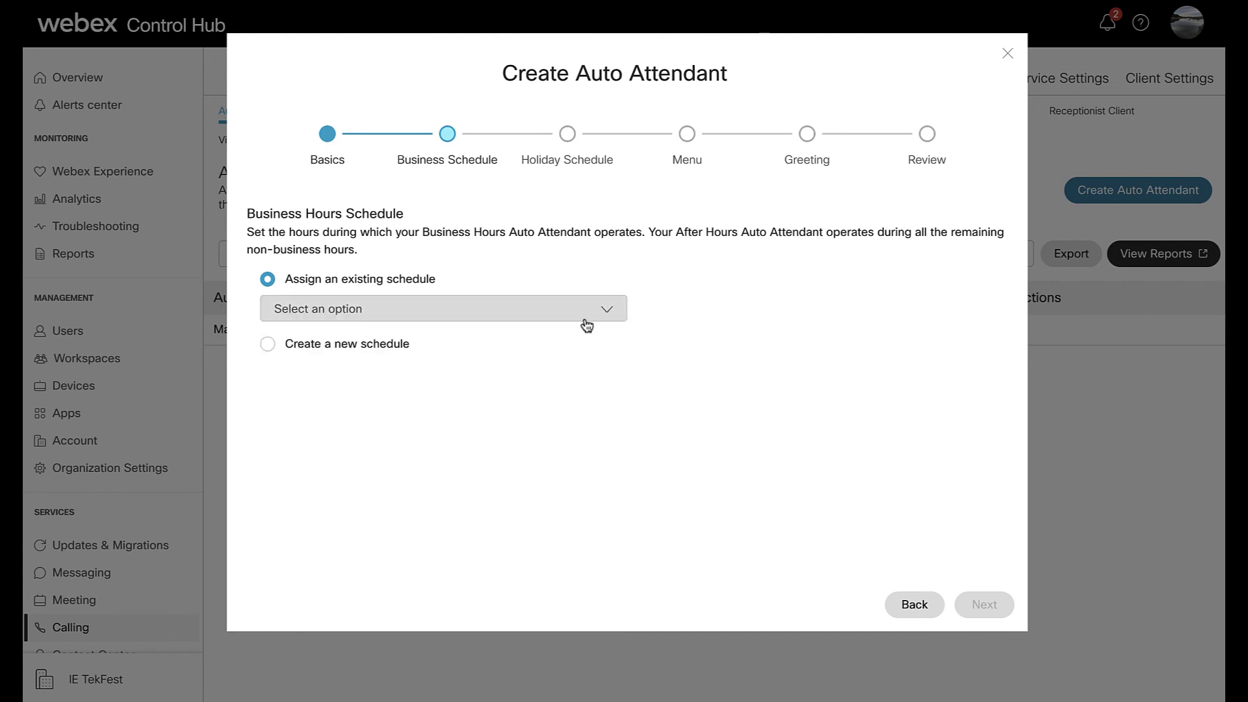
{"action": "left_click", "coordinate": [271, 344]}
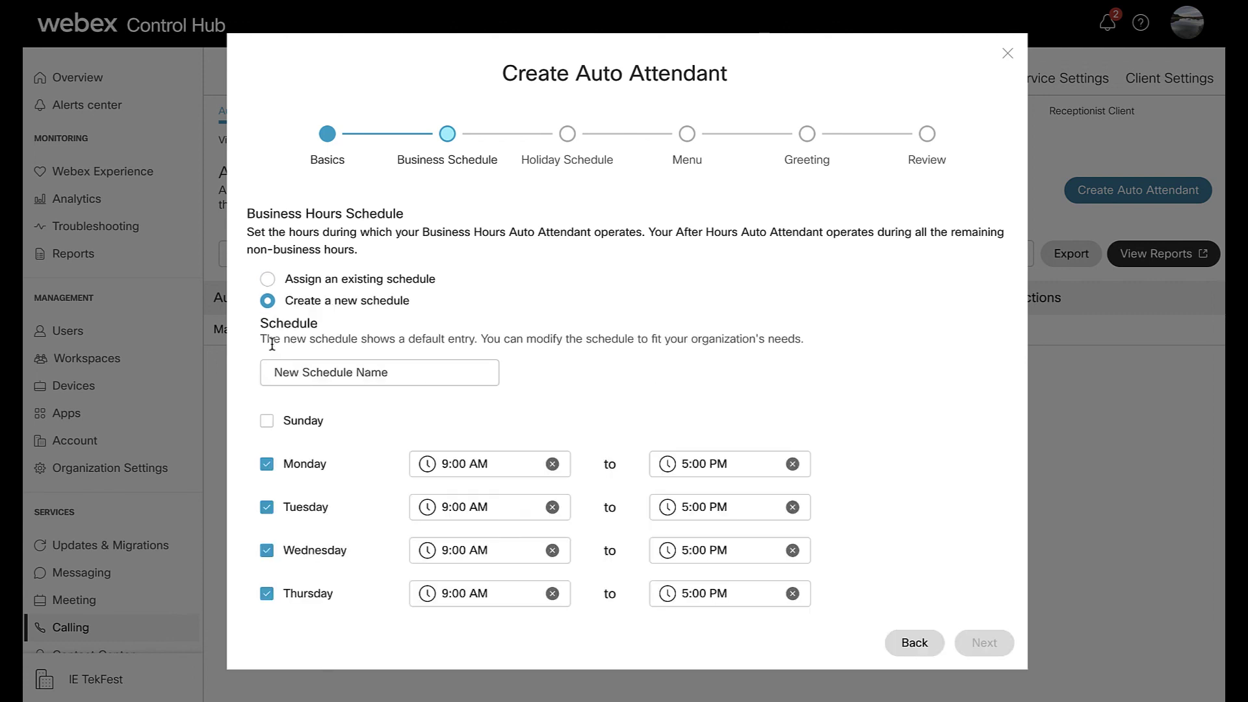
{"action": "left_click", "coordinate": [267, 279]}
{"action": "left_click", "coordinate": [393, 312]}
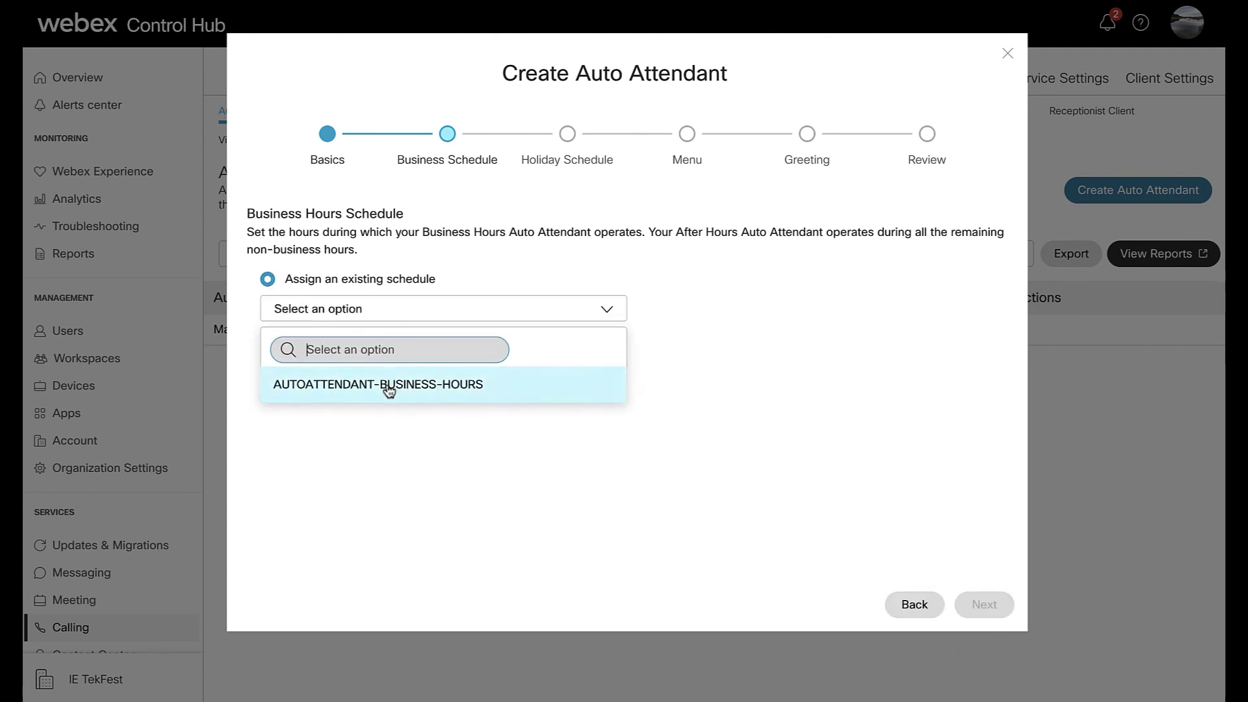
{"action": "left_click", "coordinate": [388, 384]}
{"action": "left_click", "coordinate": [979, 605]}
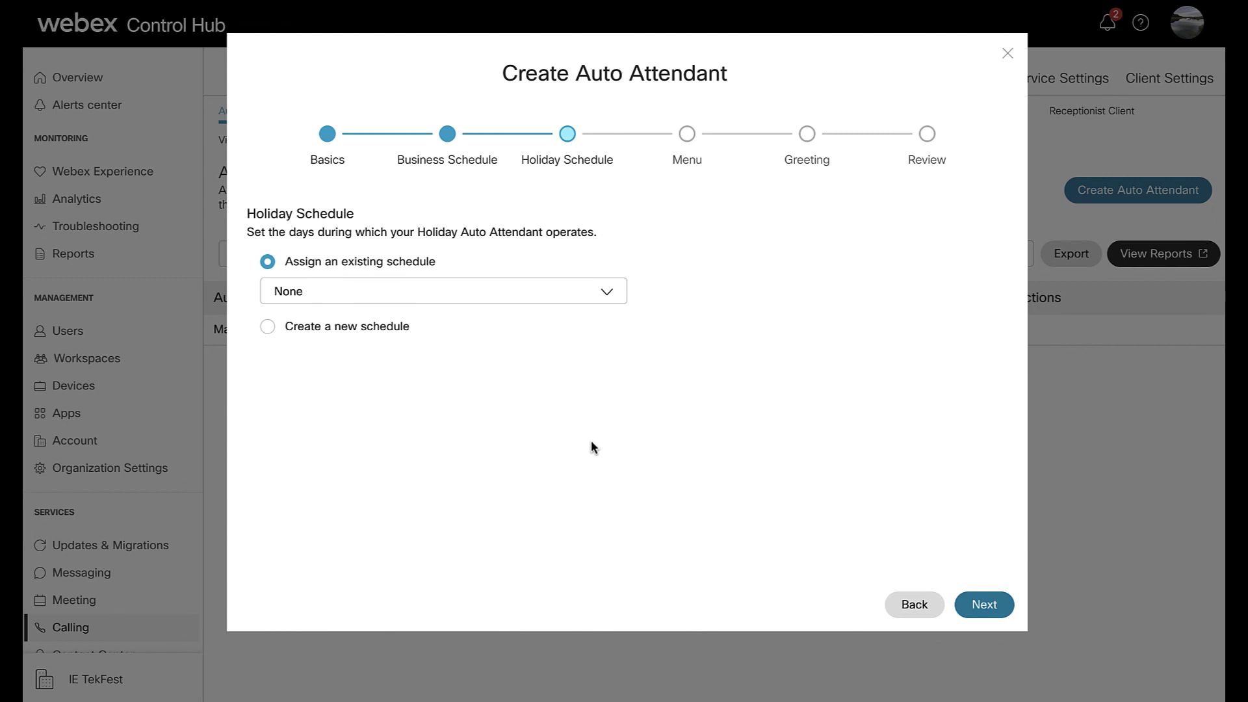
- Assign the existing AUTOATTENDANT-HOLIDAY schedule as the holiday schedule
{"action": "left_click", "coordinate": [267, 327]}
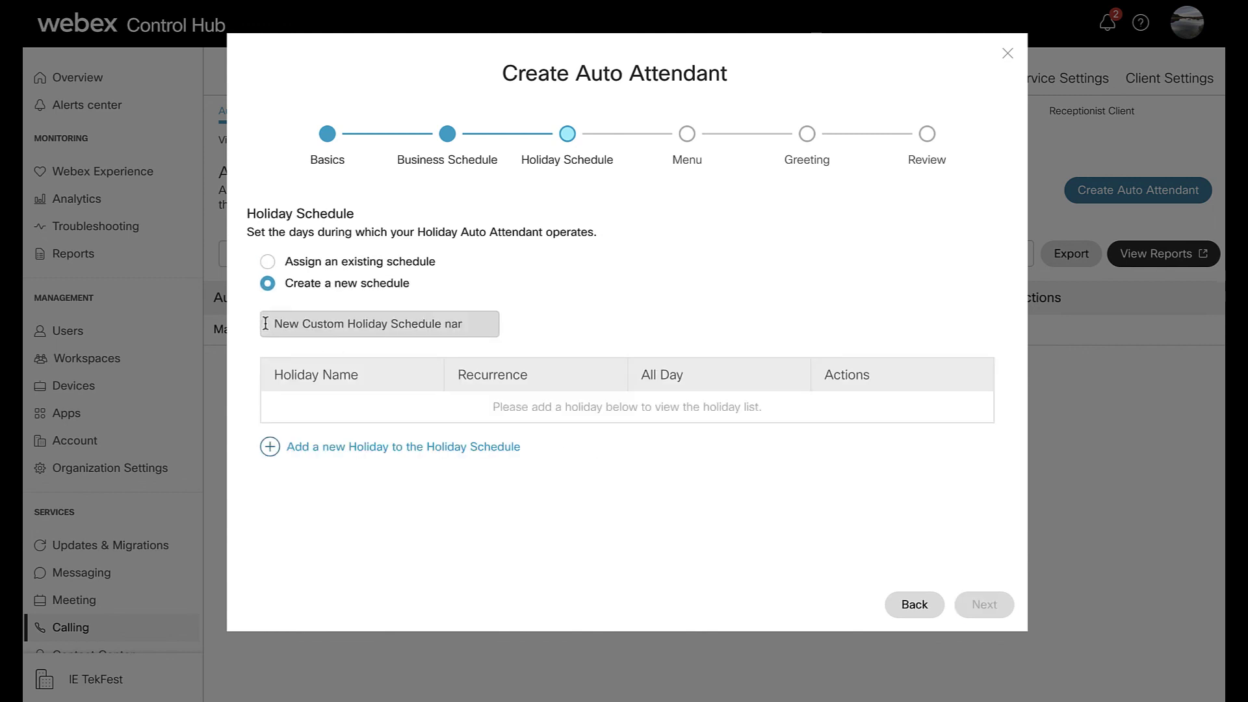
{"action": "left_click", "coordinate": [267, 262]}
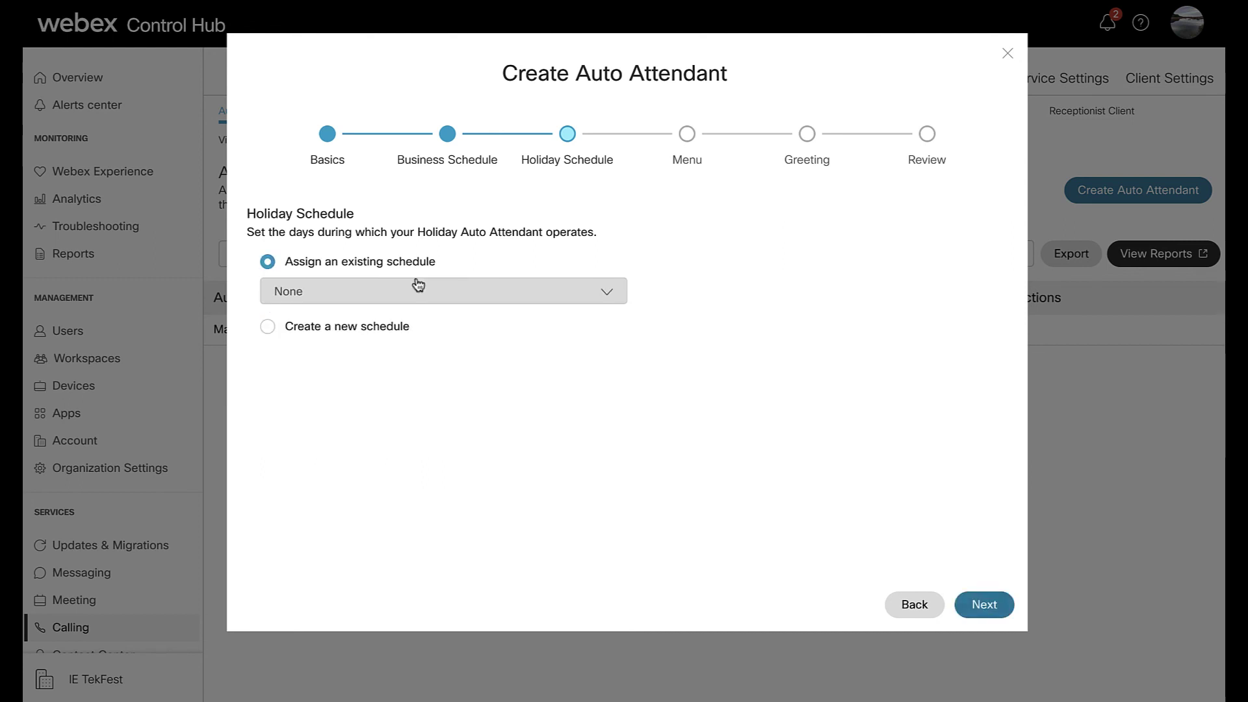
{"action": "left_click", "coordinate": [418, 289]}
{"action": "left_click", "coordinate": [418, 414]}
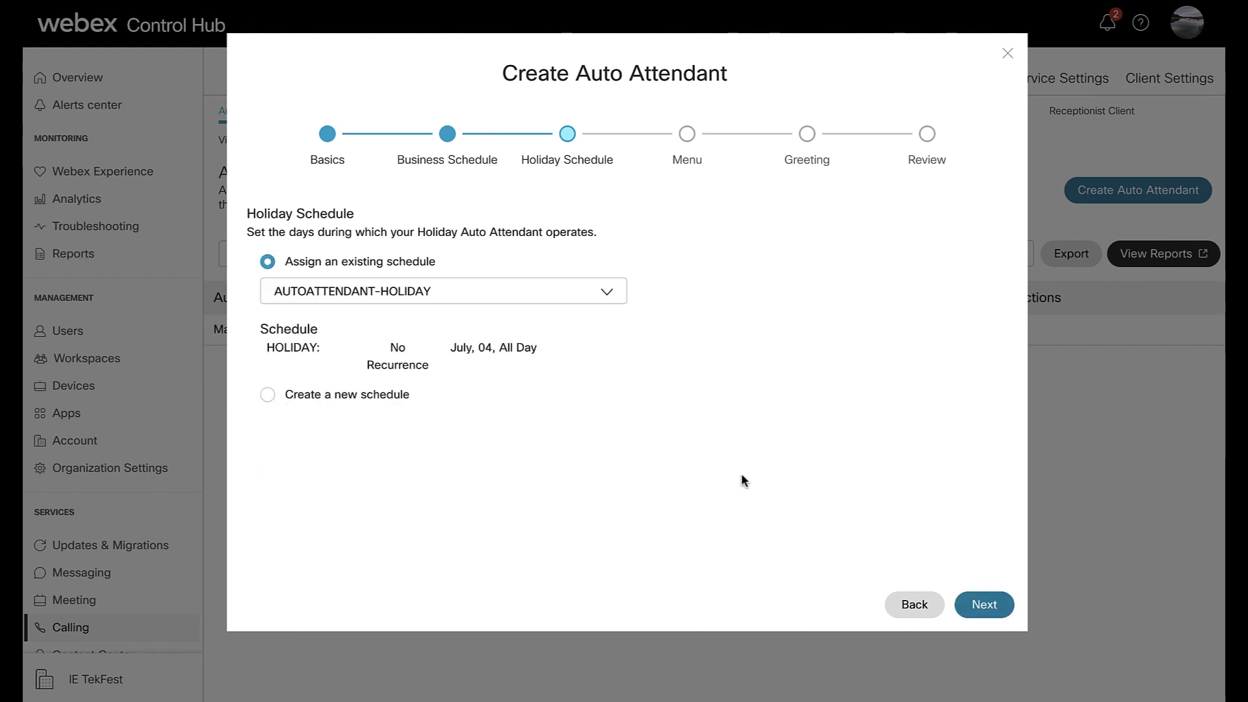
{"action": "left_click", "coordinate": [982, 605]}
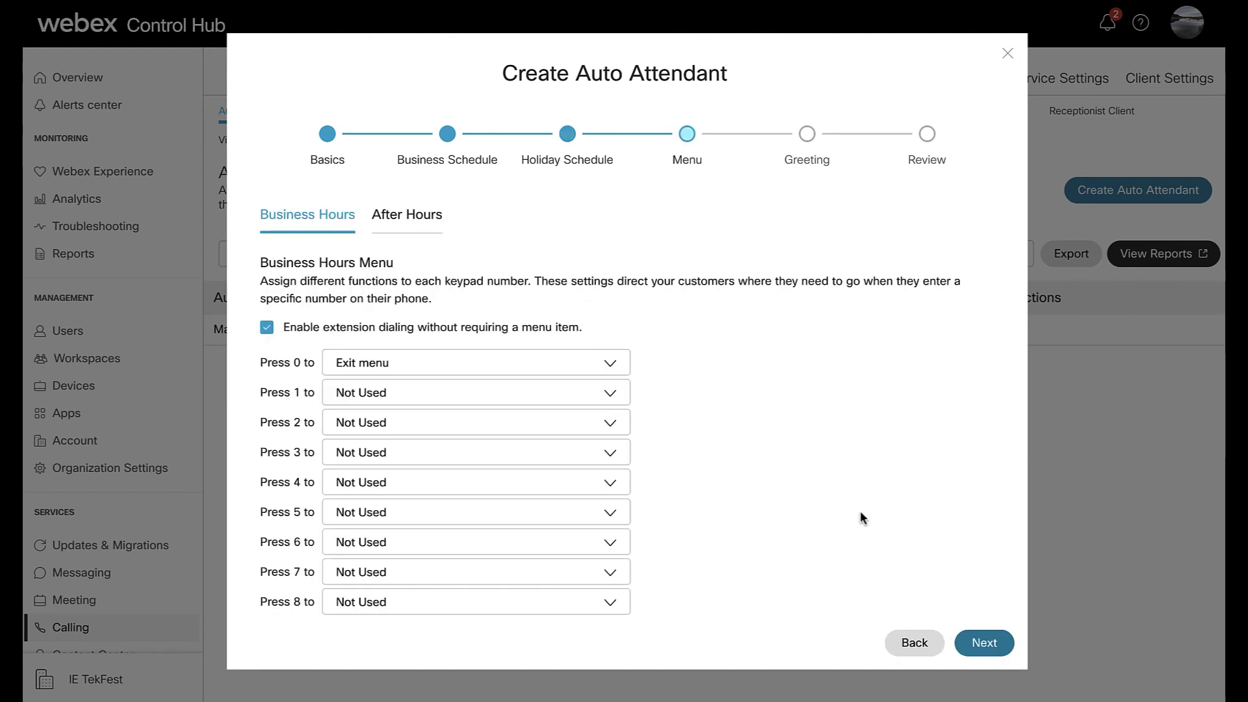
- Map key 0 to transfer to a user as operator and key 1 to dial by name
{"action": "left_click", "coordinate": [609, 365]}
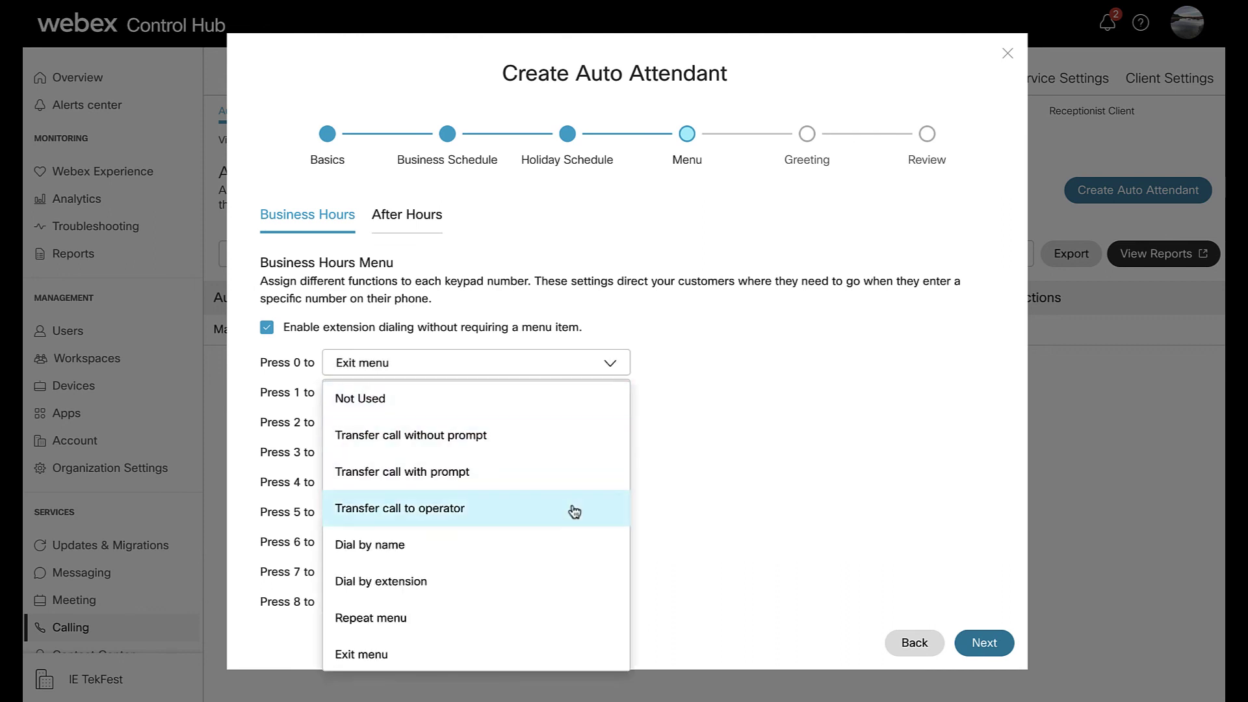
{"action": "left_click", "coordinate": [571, 508]}
{"action": "left_click", "coordinate": [744, 368]}
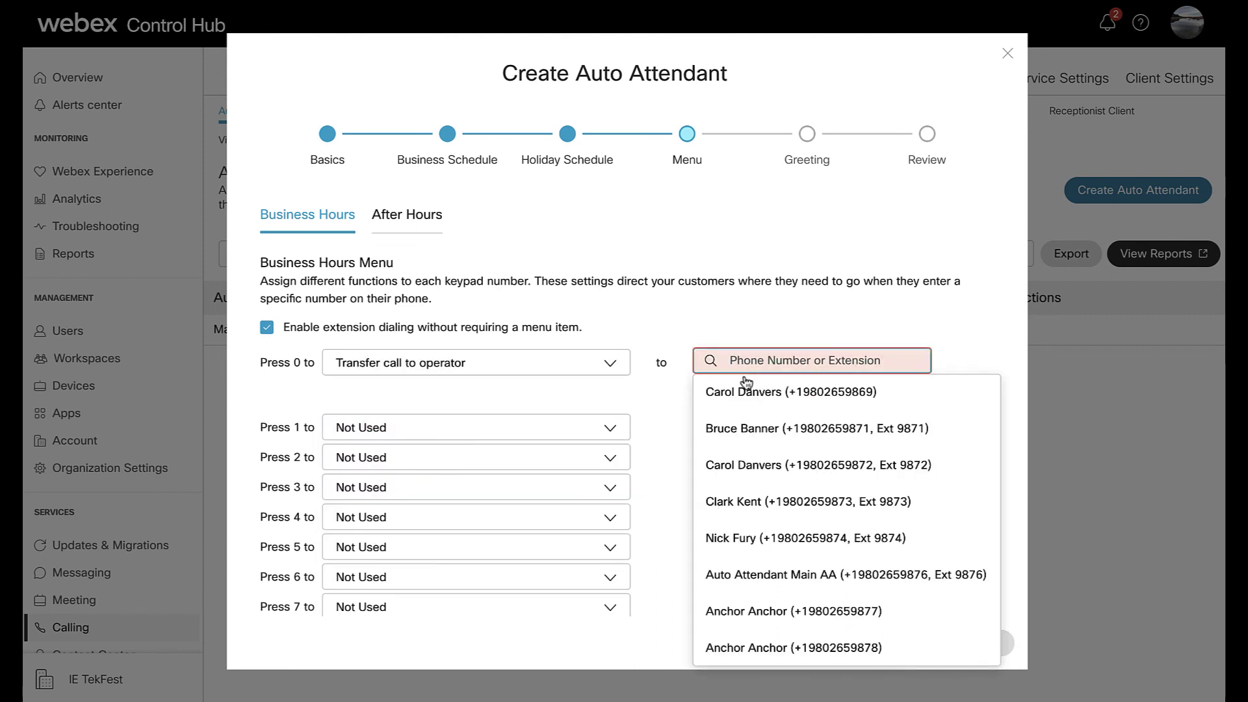
{"action": "left_click", "coordinate": [749, 462]}
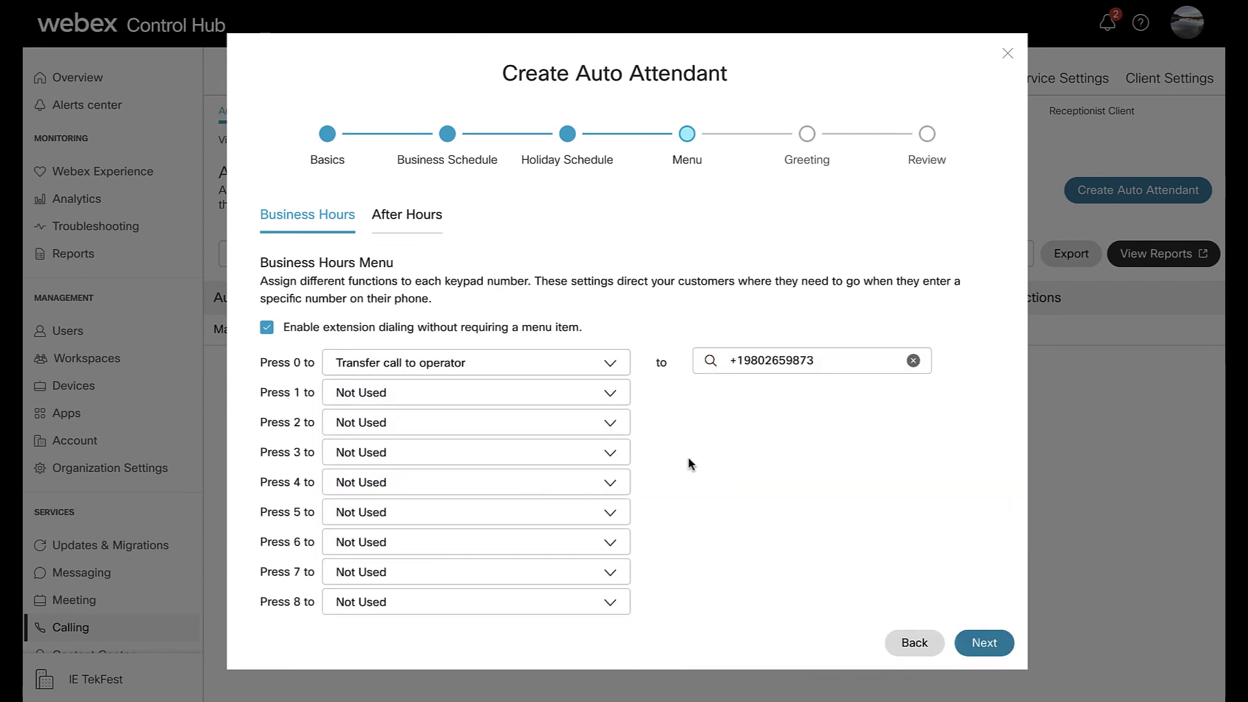
{"action": "left_click", "coordinate": [609, 393]}
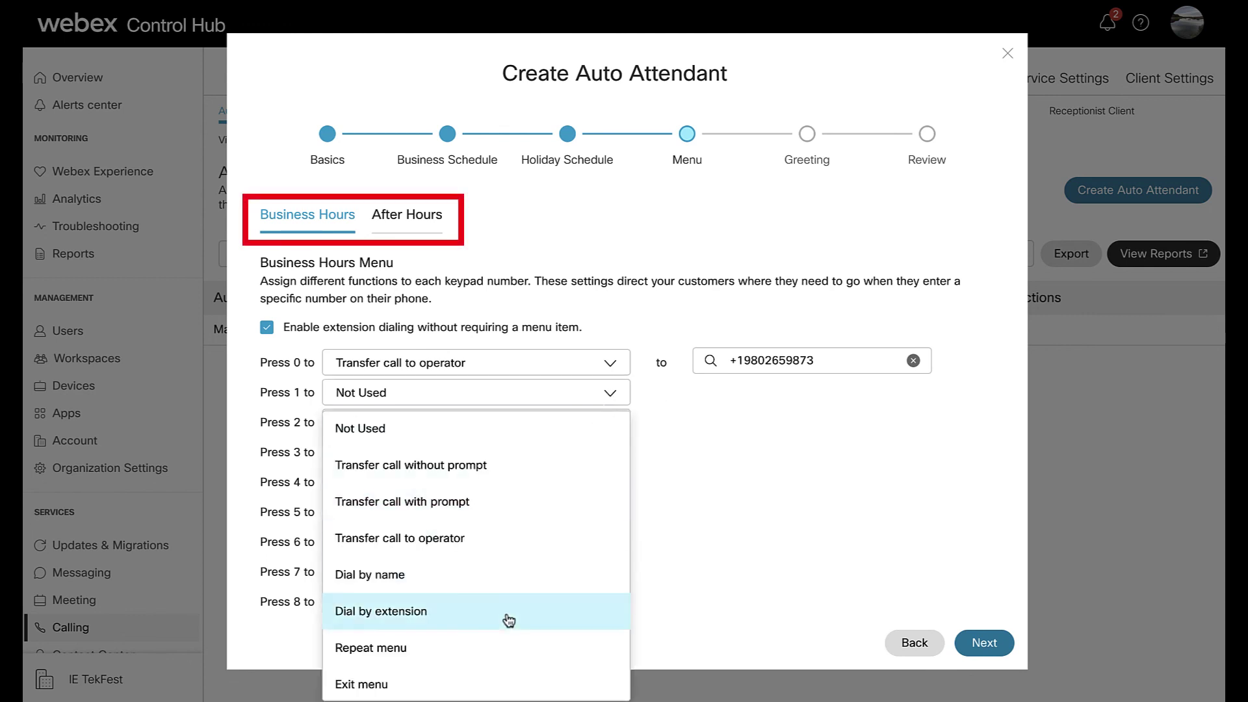
{"action": "left_click", "coordinate": [504, 575]}
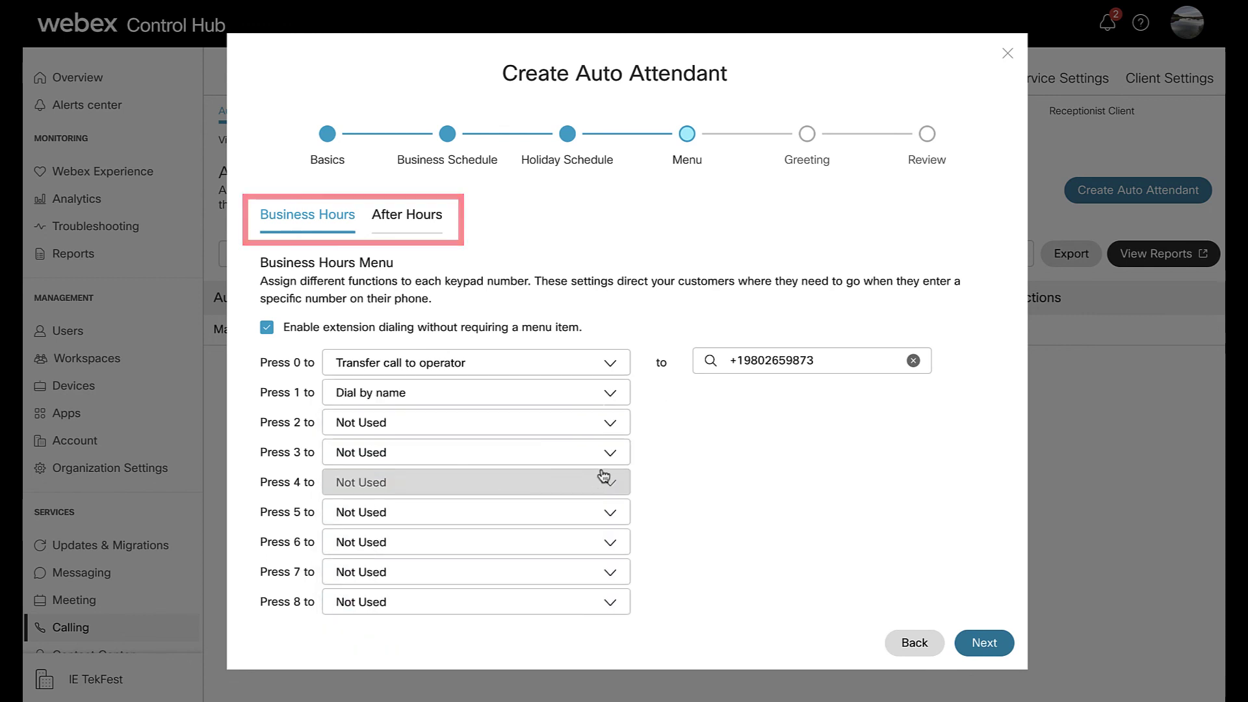
{"action": "left_click", "coordinate": [993, 647]}
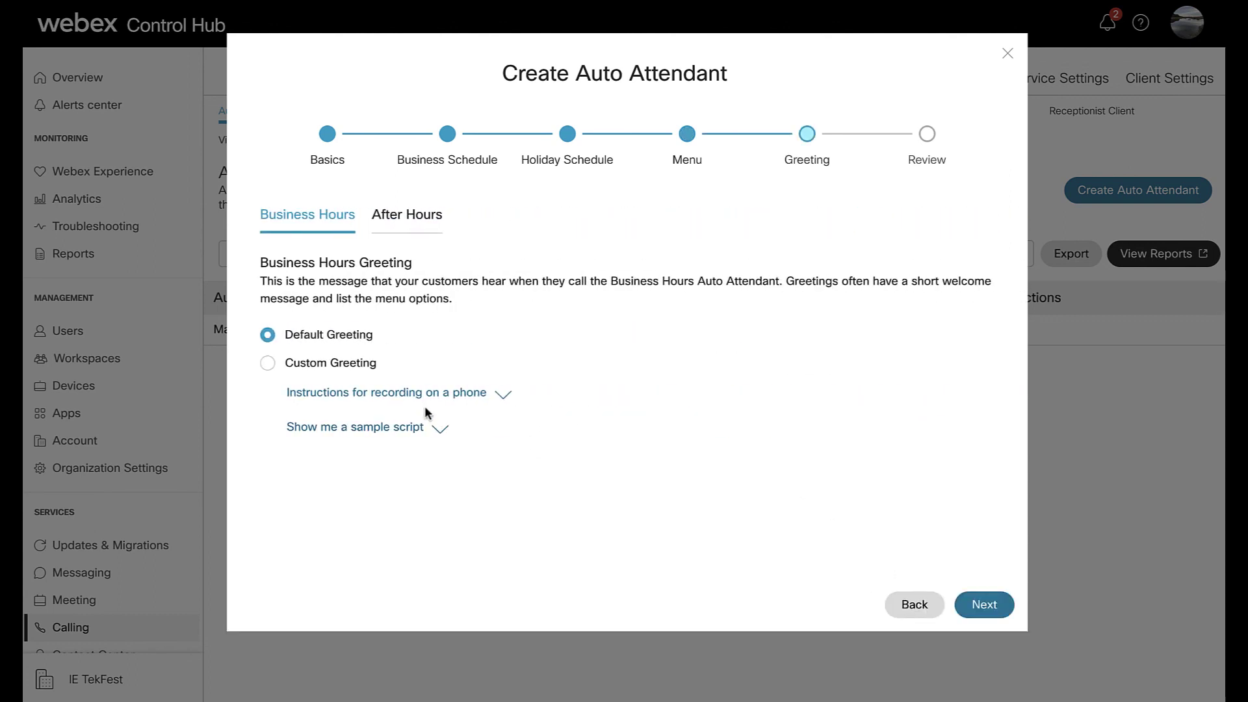
{"action": "left_click", "coordinate": [402, 226]}
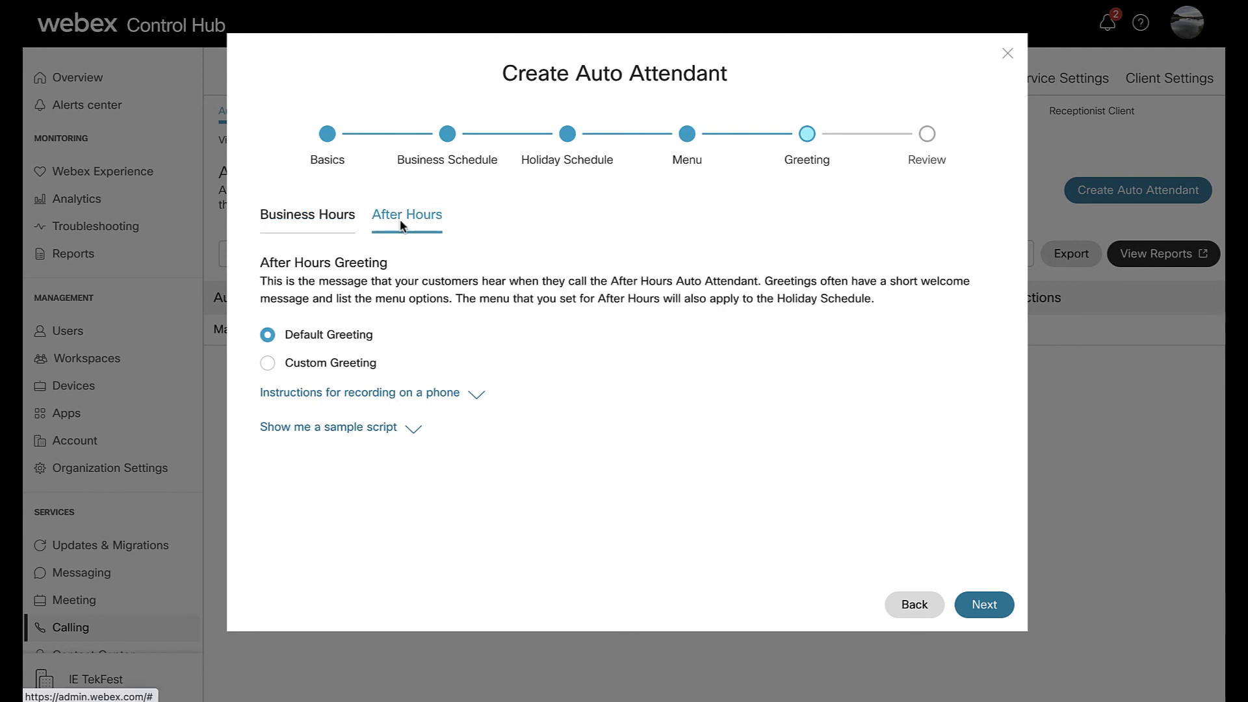
{"action": "left_click", "coordinate": [339, 229]}
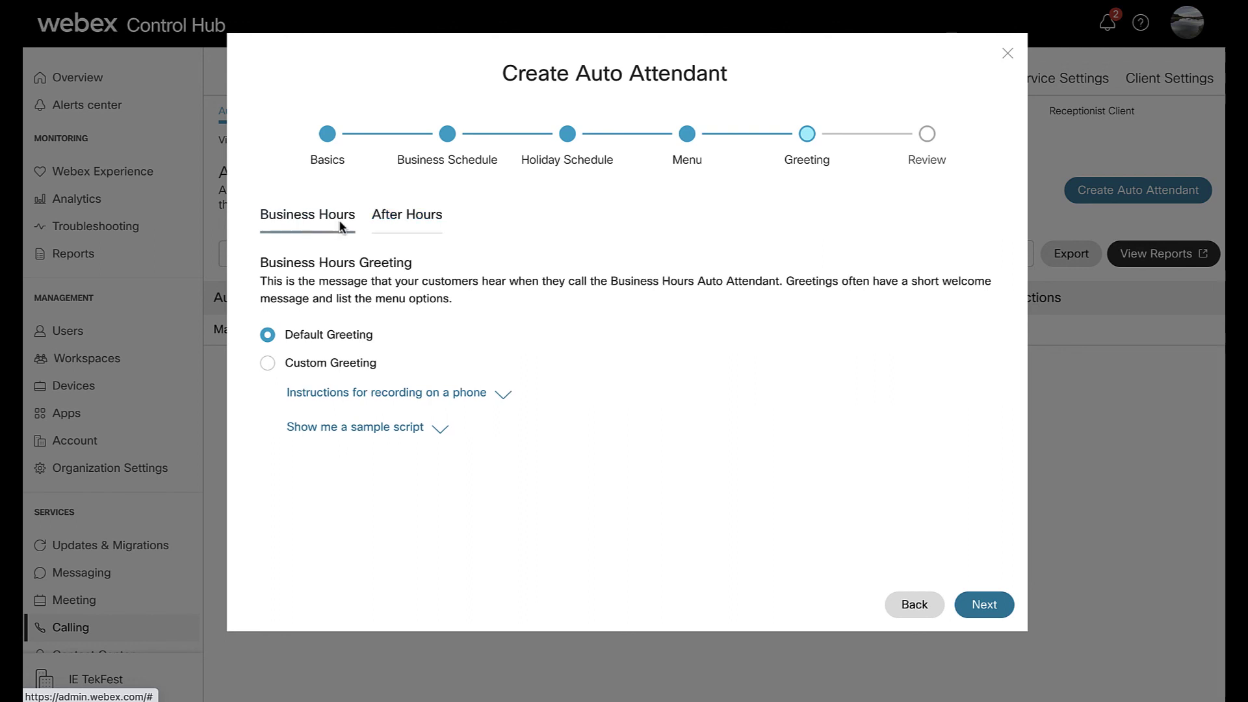
{"action": "left_click", "coordinate": [268, 365]}
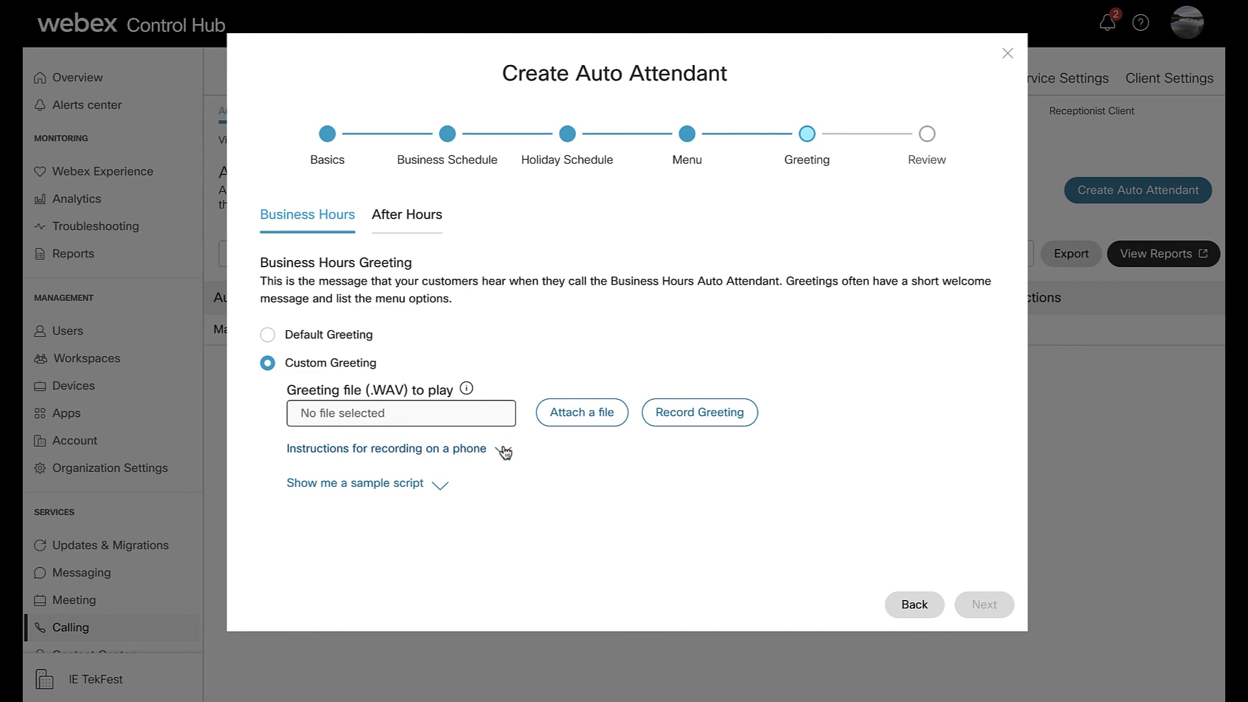
{"action": "left_click", "coordinate": [365, 343]}
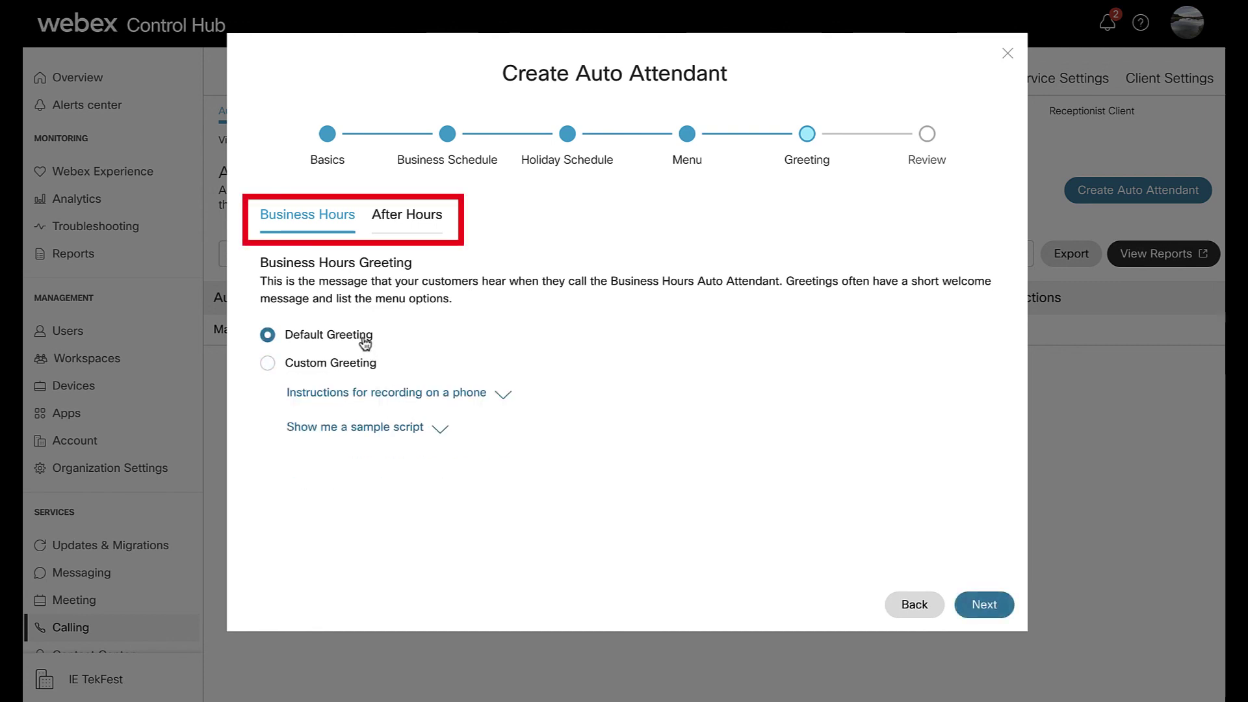
- Review Demo AA's General, Business Hours, After Hours and Holidays summaries
{"action": "left_click", "coordinate": [988, 607]}
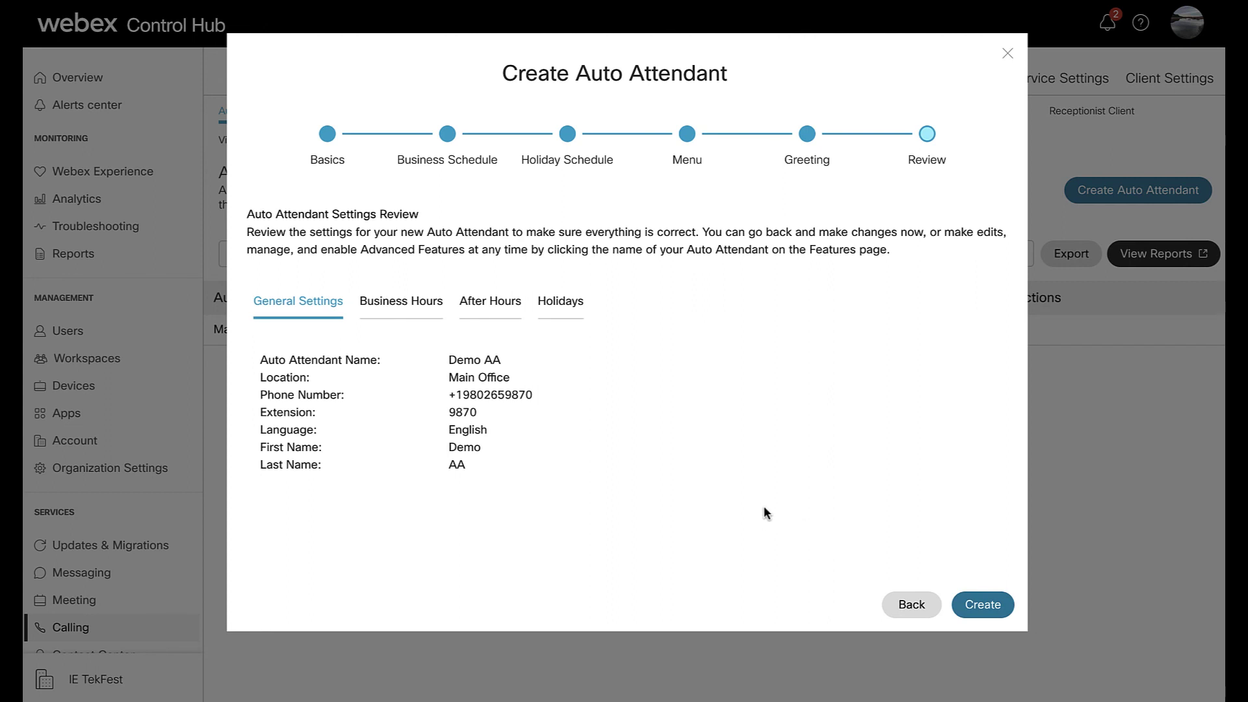
{"action": "left_click", "coordinate": [427, 310]}
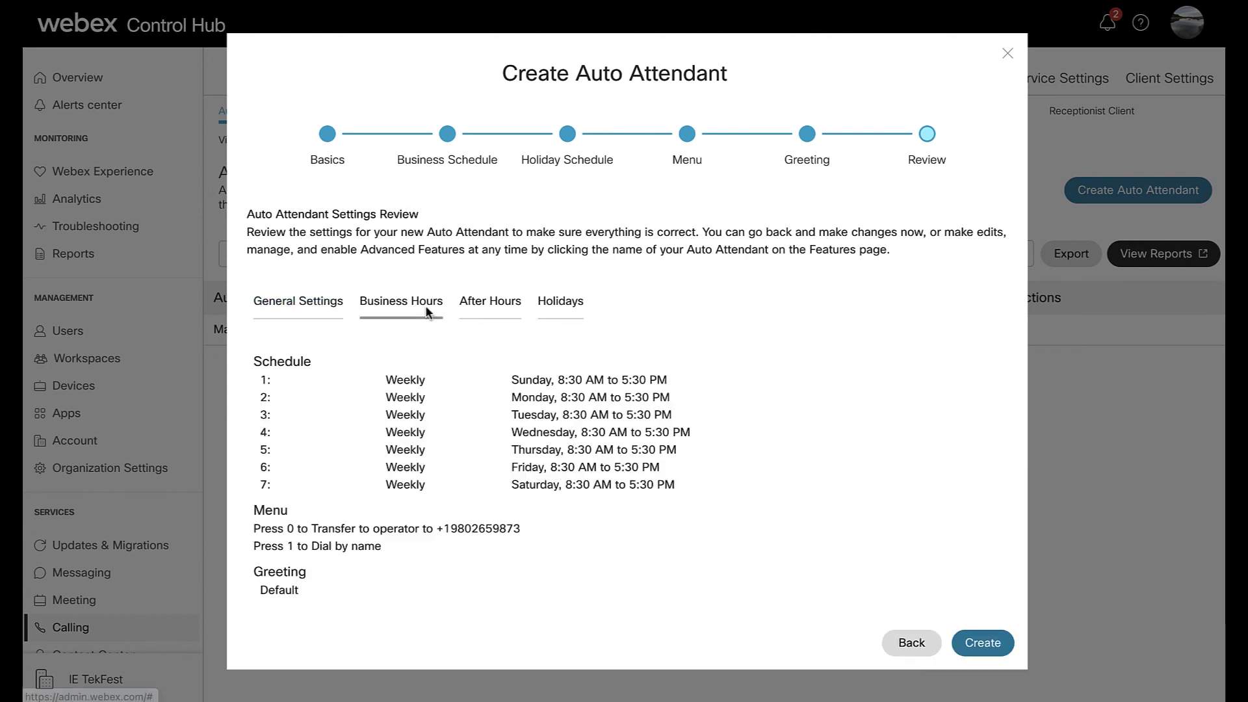
{"action": "left_click", "coordinate": [474, 313]}
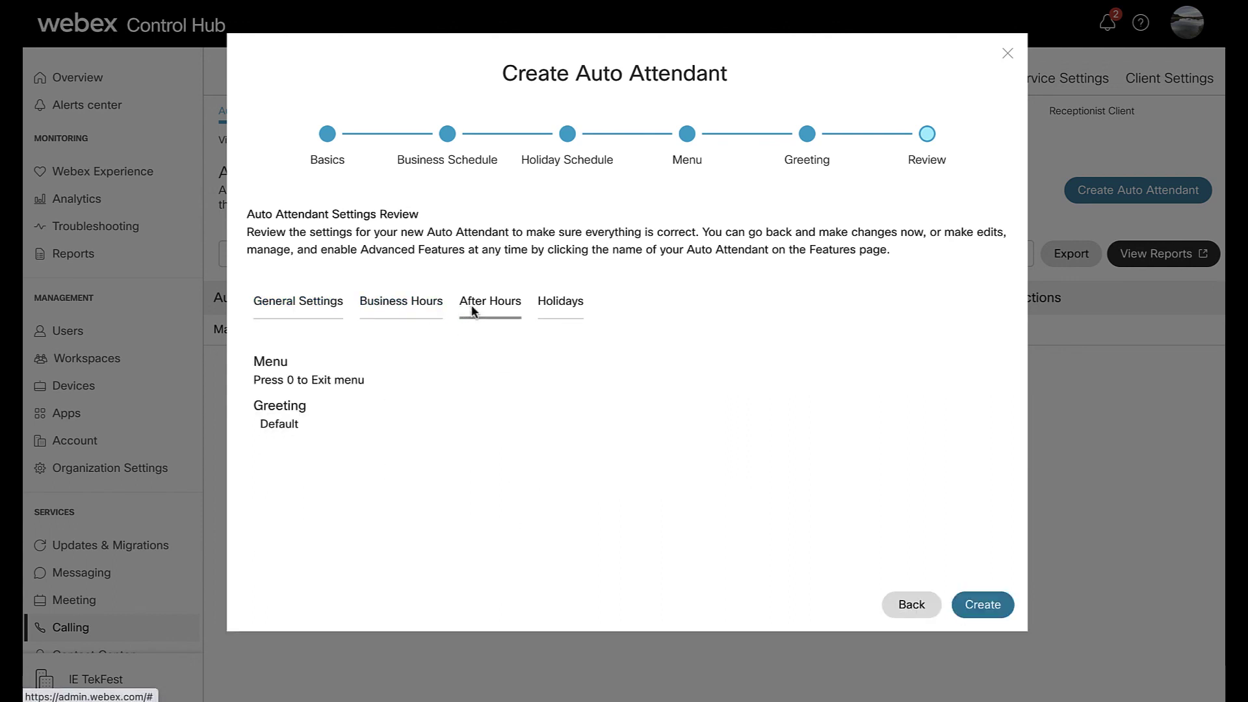
{"action": "left_click", "coordinate": [562, 311]}
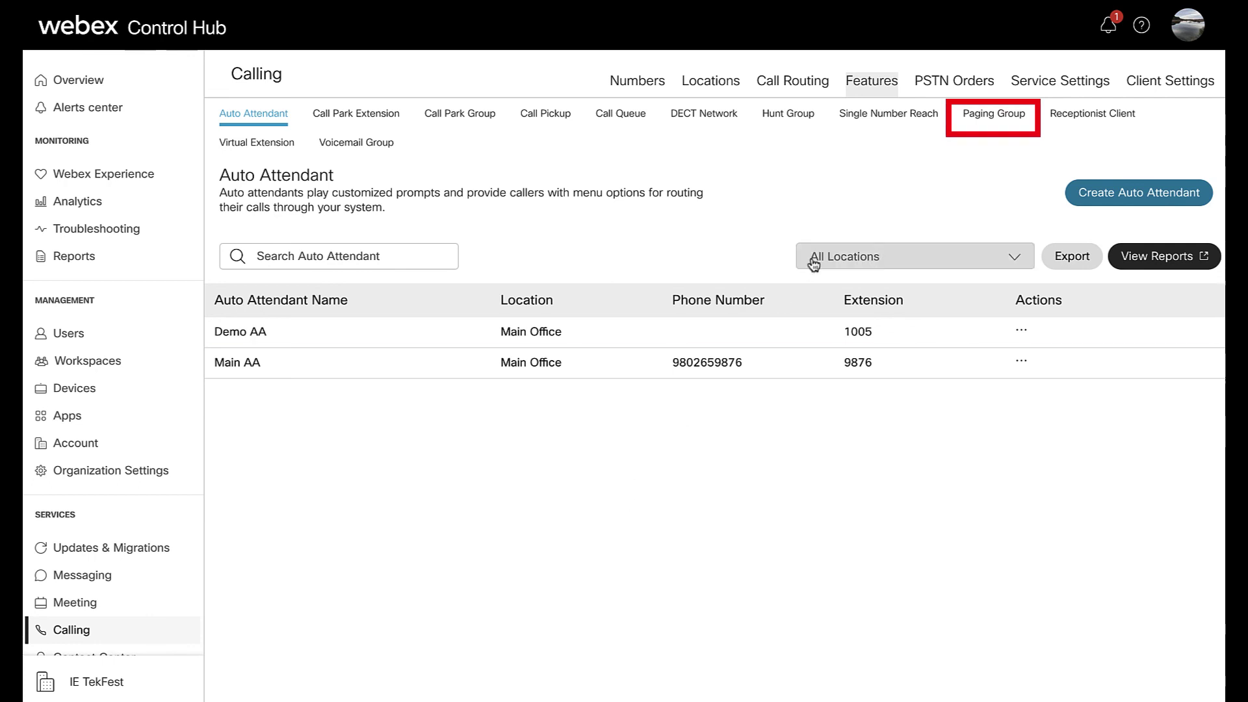
- Start paging group Demo Paging at Main Office with the available number and extension 9870
{"action": "left_click", "coordinate": [976, 117]}
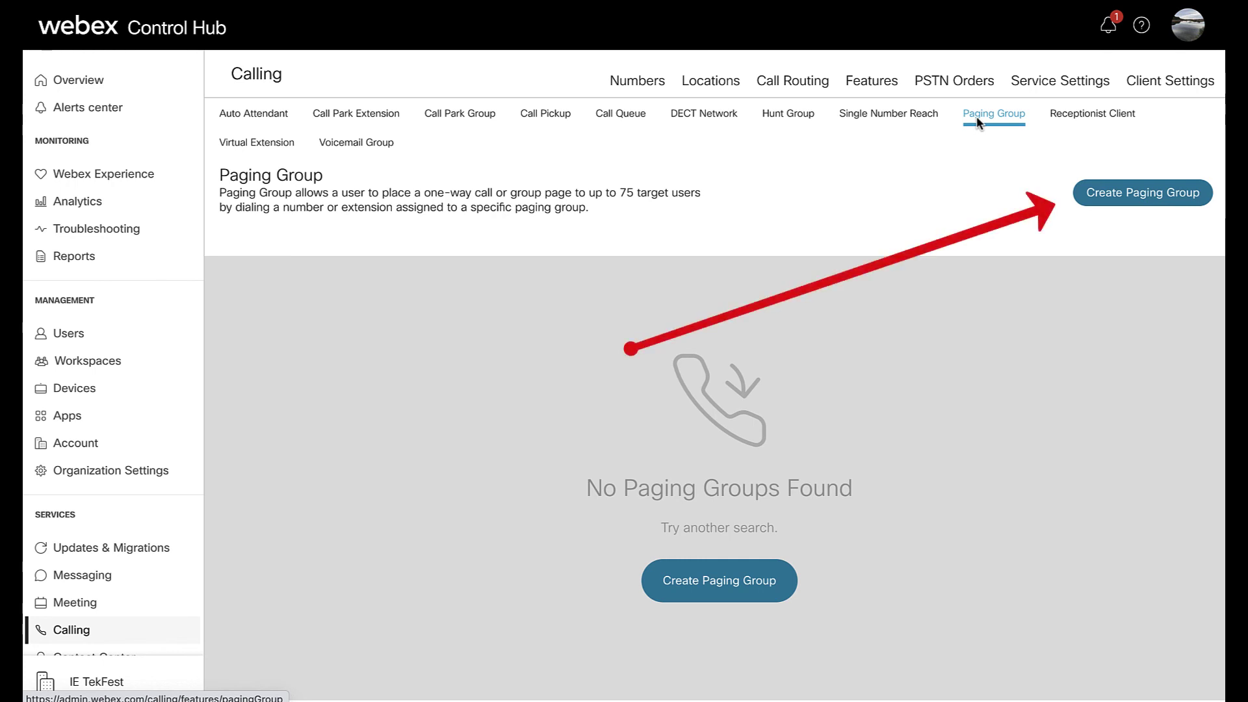
{"action": "left_click", "coordinate": [1119, 200]}
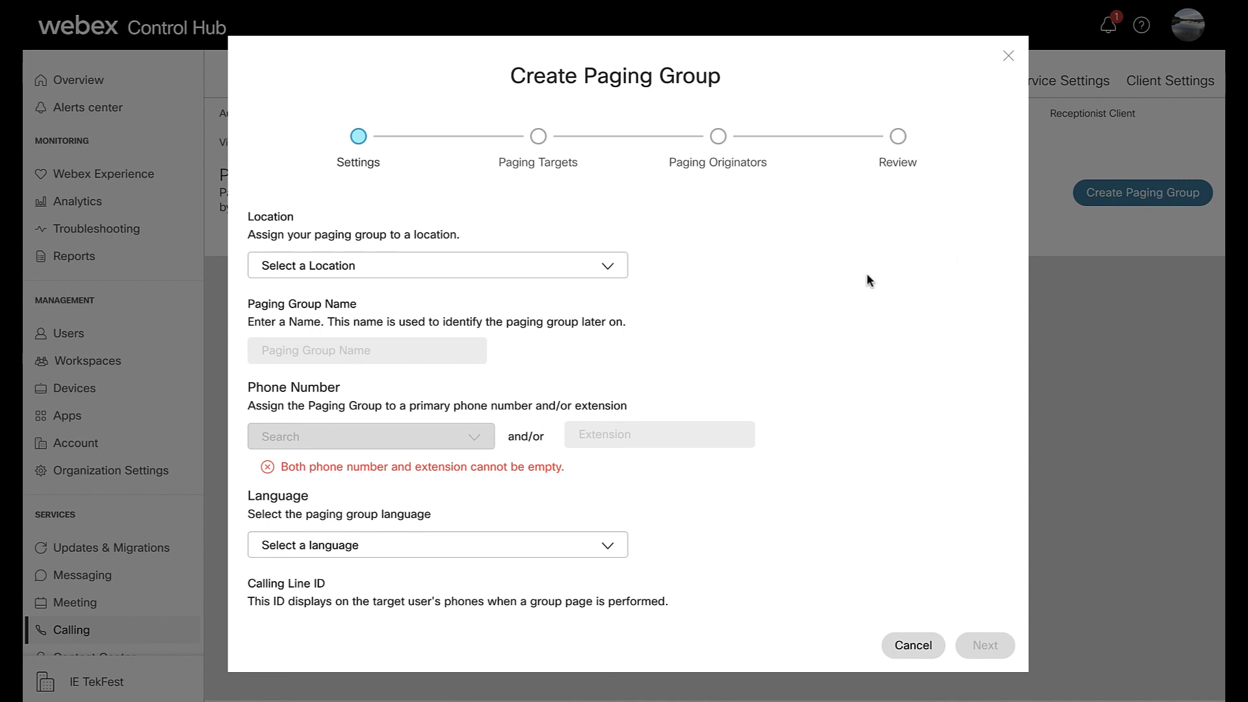
{"action": "left_click", "coordinate": [612, 265]}
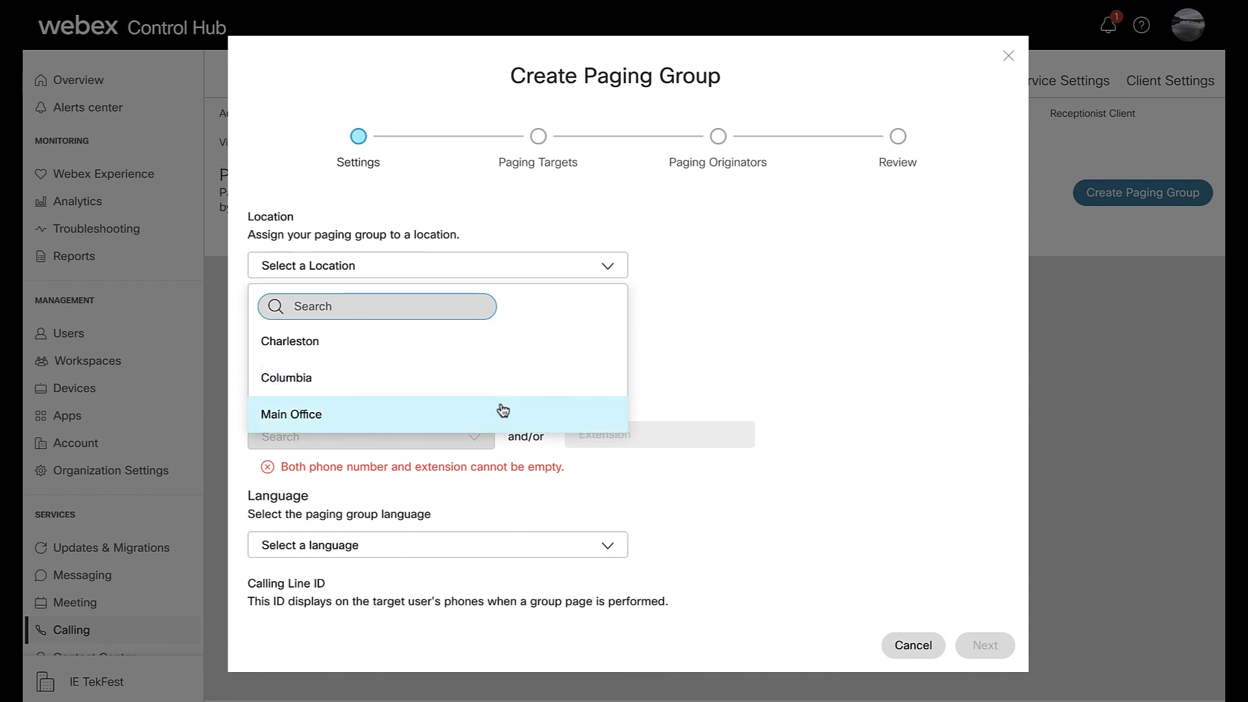
{"action": "left_click", "coordinate": [500, 409]}
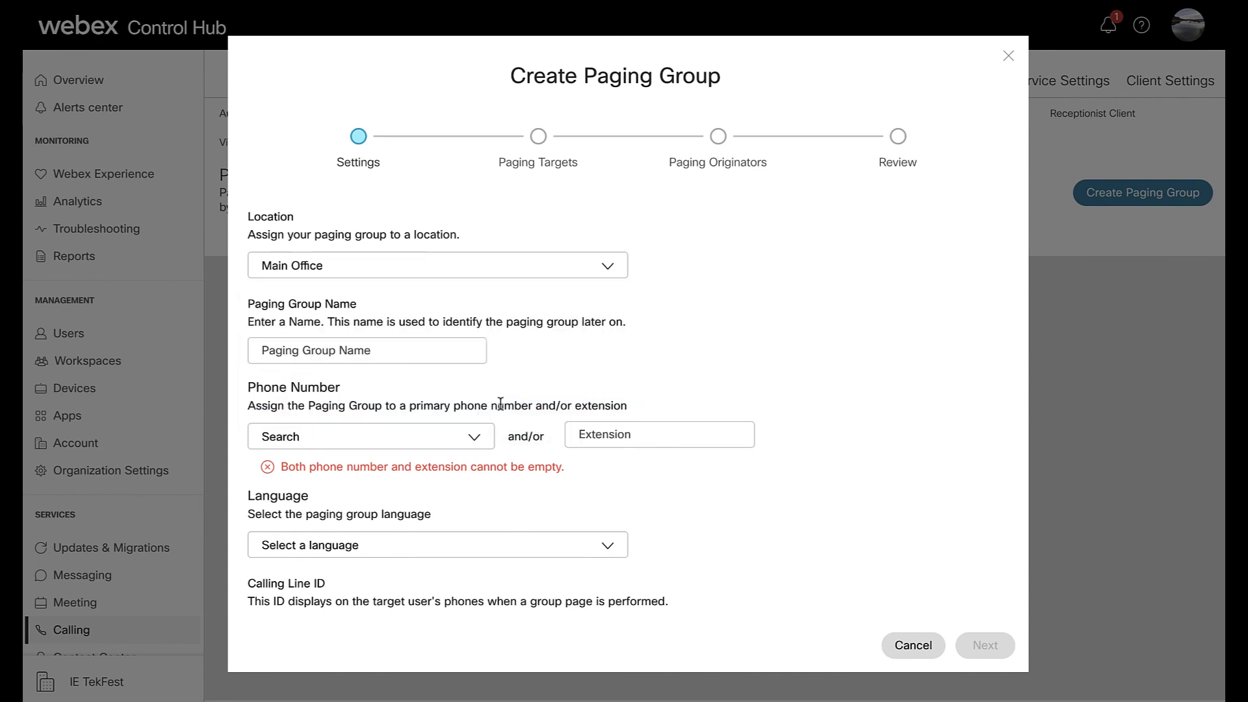
{"action": "left_click", "coordinate": [471, 354]}
{"action": "left_click", "coordinate": [447, 387]}
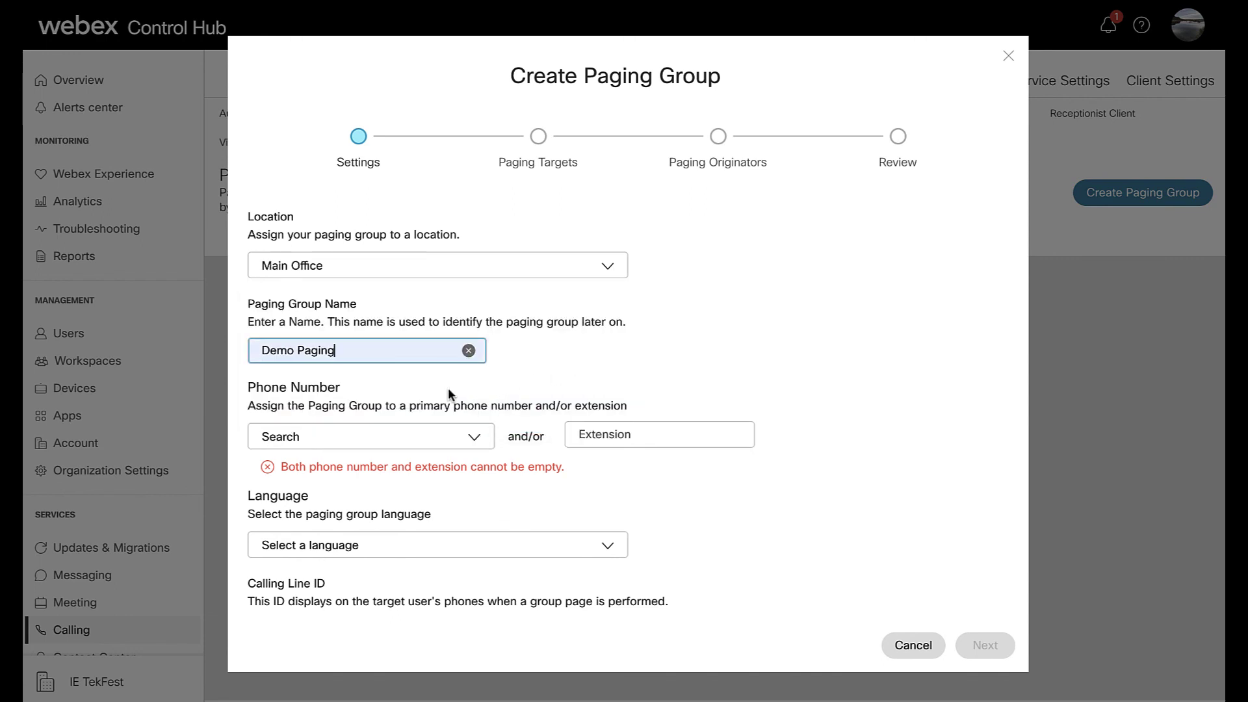
{"action": "left_click", "coordinate": [473, 436]}
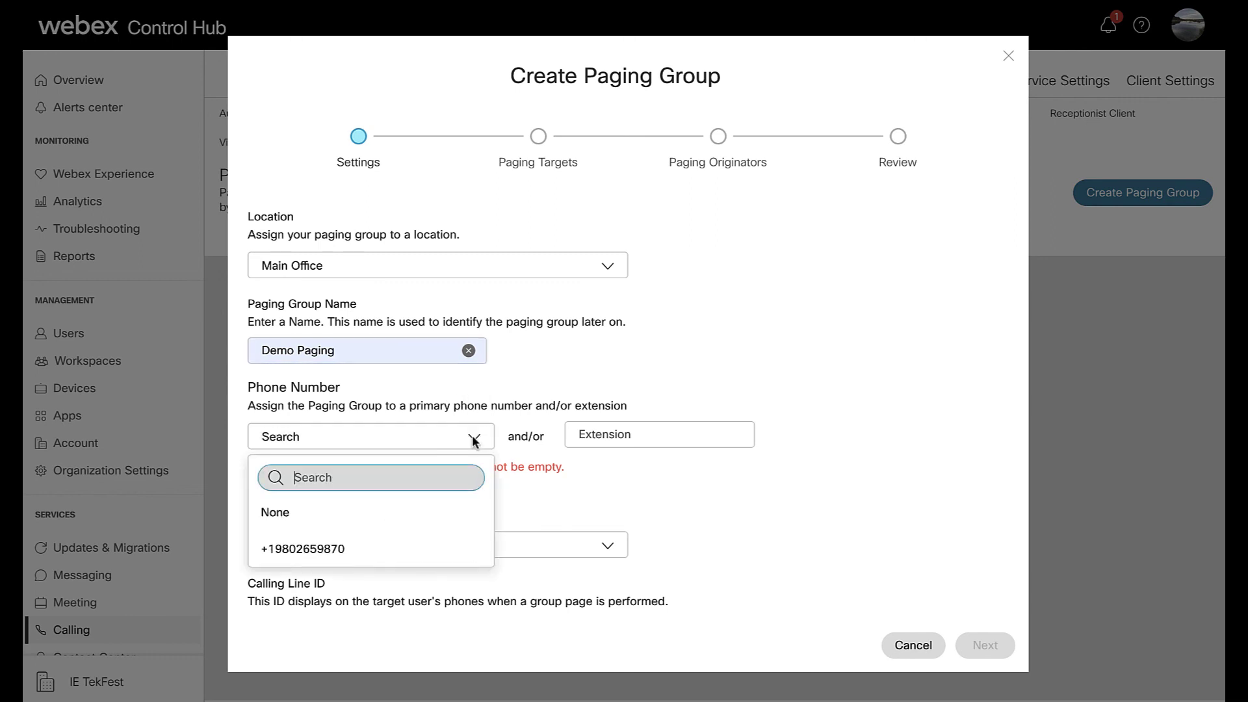
{"action": "left_click", "coordinate": [408, 546]}
{"action": "left_click", "coordinate": [614, 439]}
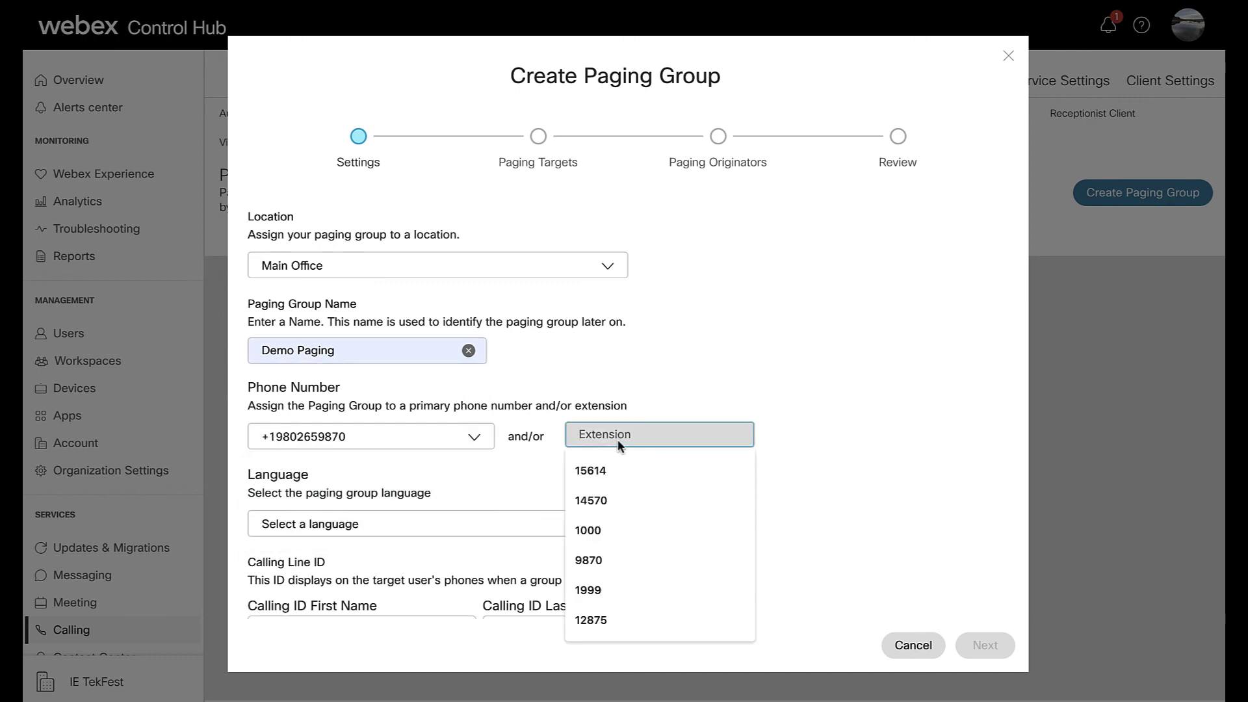
{"action": "left_click", "coordinate": [598, 560]}
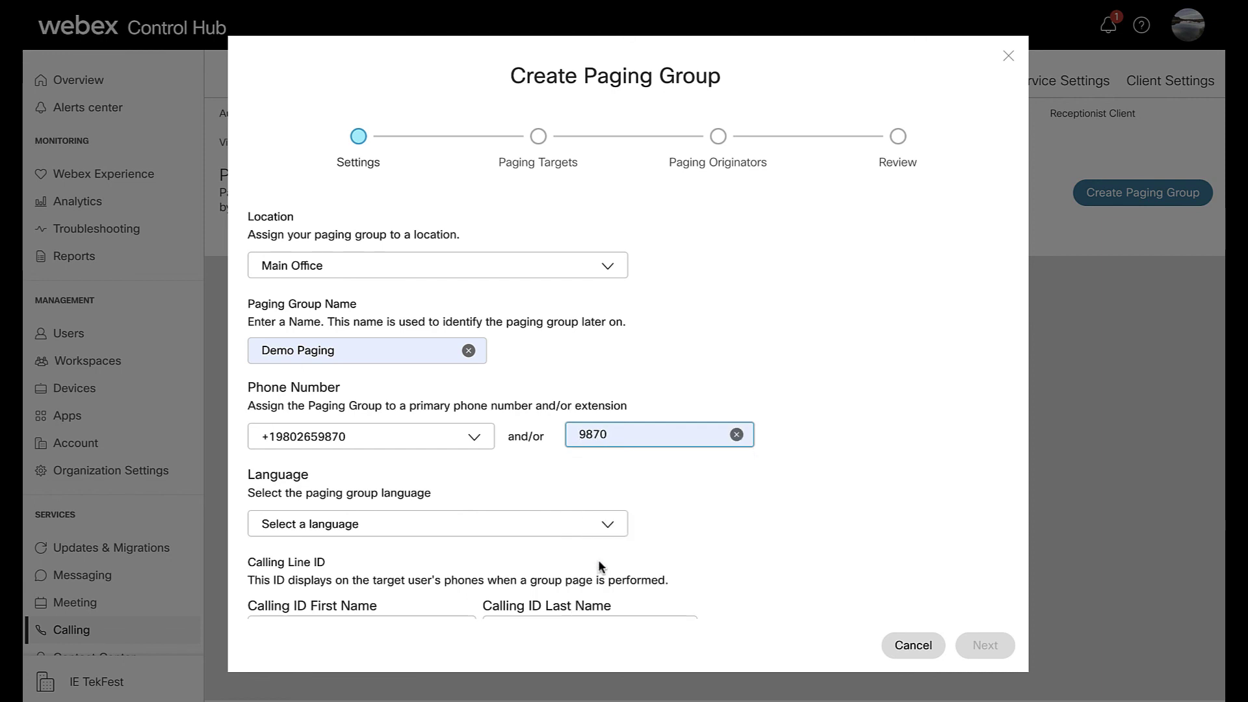
- Set the paging group language to English and caller ID Demo Paging, labelled by paging group ID
{"action": "left_click", "coordinate": [606, 527]}
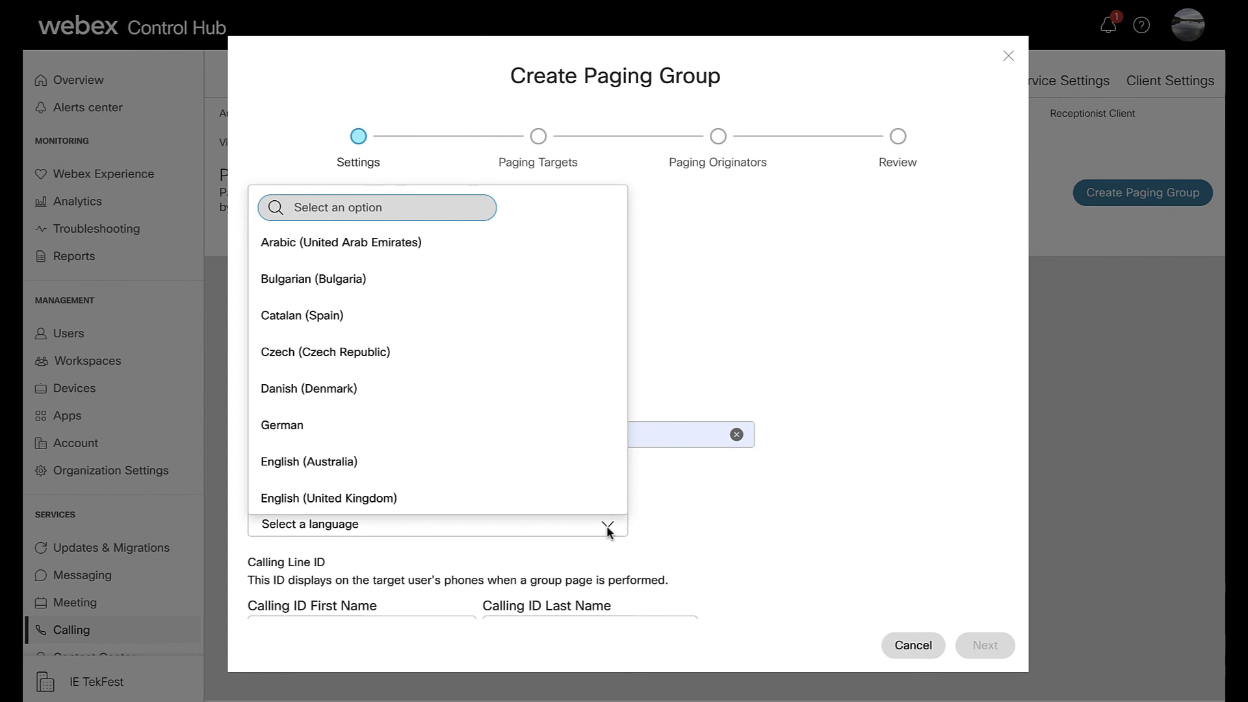
{"action": "scroll", "coordinate": [572, 481], "scroll_direction": "down", "scroll_amount": 2}
{"action": "left_click", "coordinate": [594, 484]}
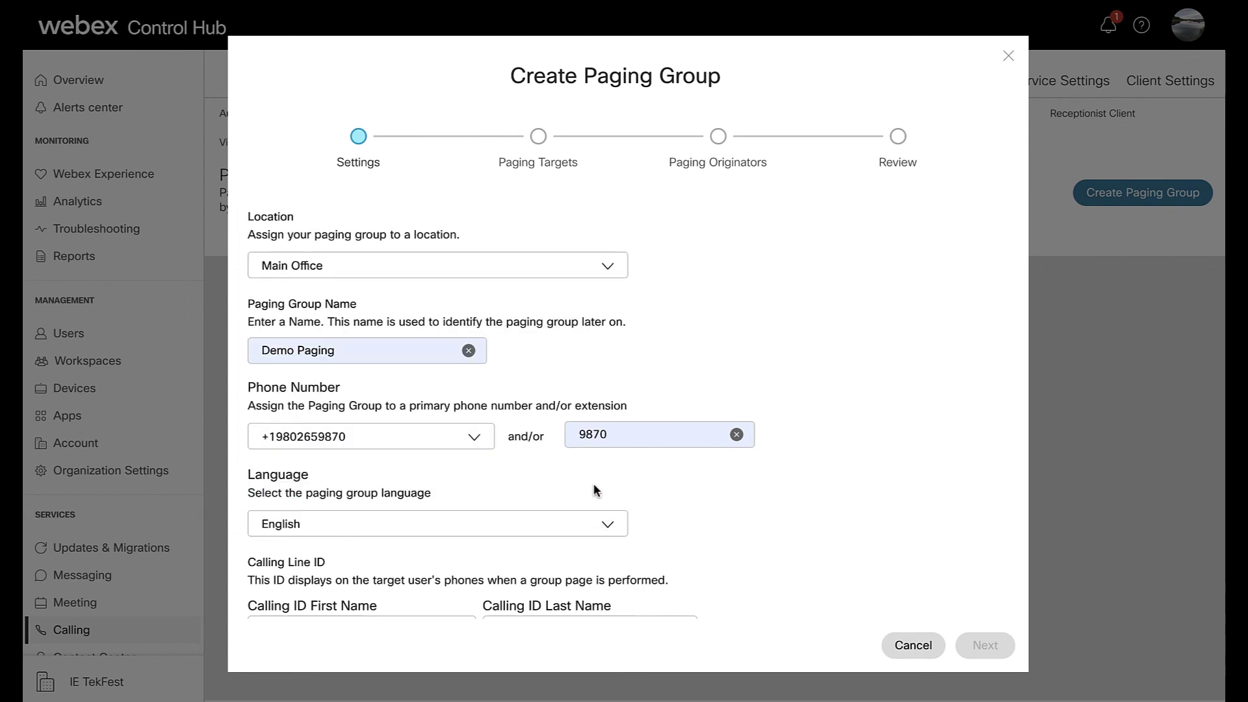
{"action": "scroll", "coordinate": [717, 512], "scroll_direction": "down", "scroll_amount": 3}
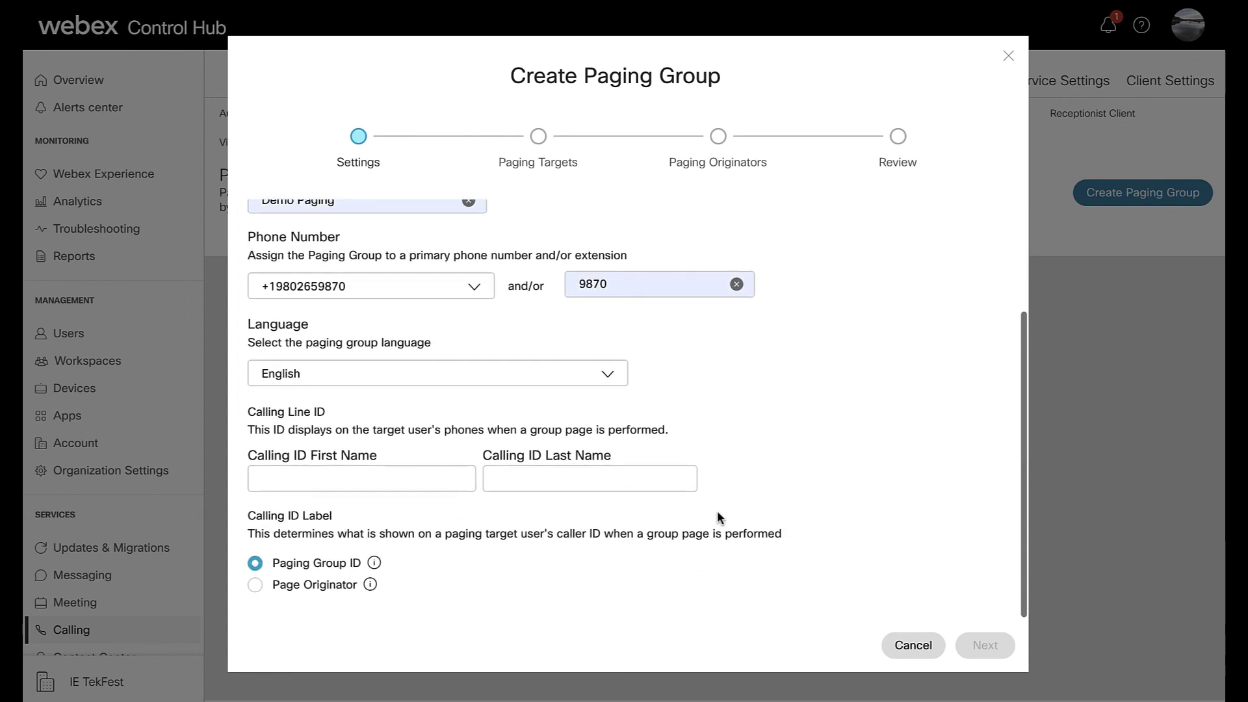
{"action": "left_click", "coordinate": [457, 481]}
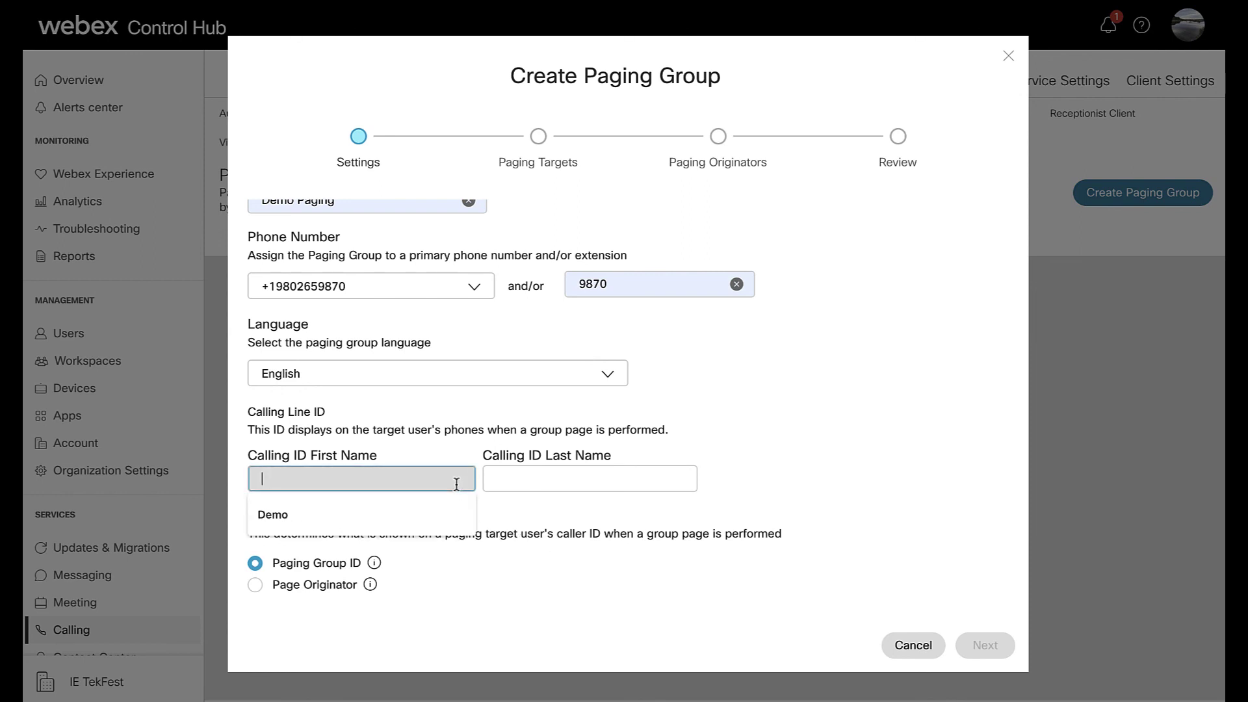
{"action": "left_click", "coordinate": [444, 509]}
{"action": "left_click", "coordinate": [520, 479]}
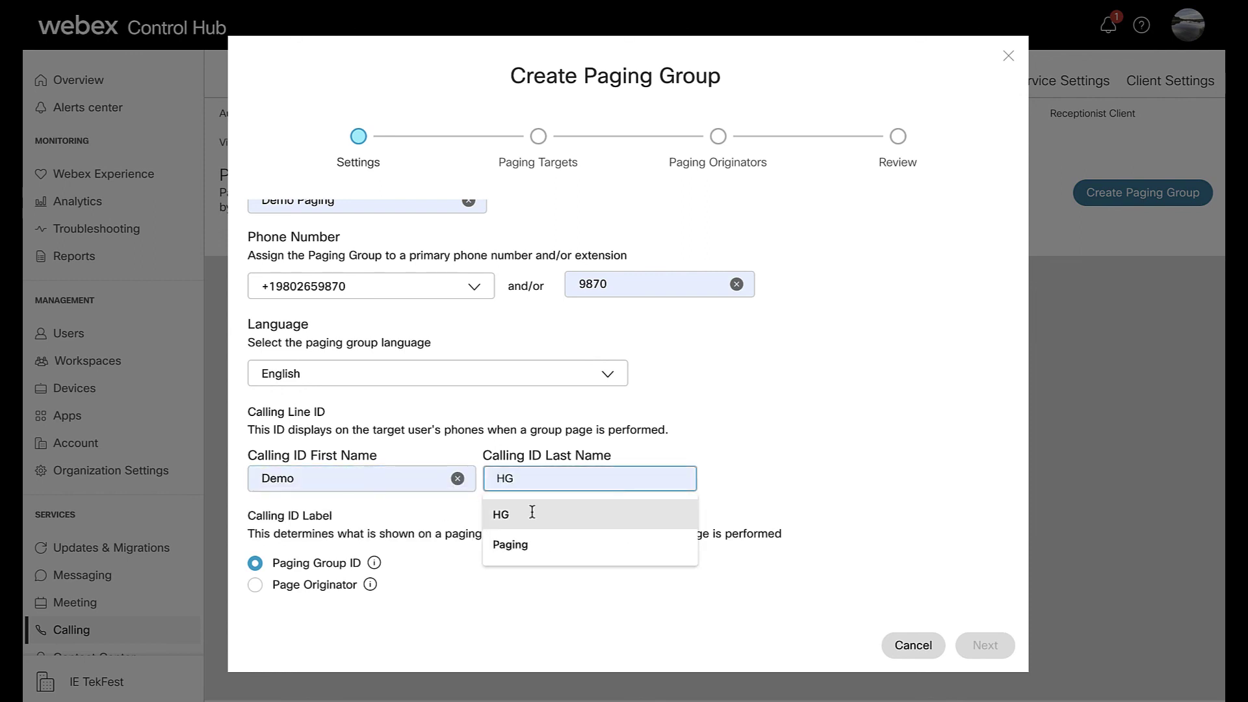
{"action": "left_click", "coordinate": [529, 544]}
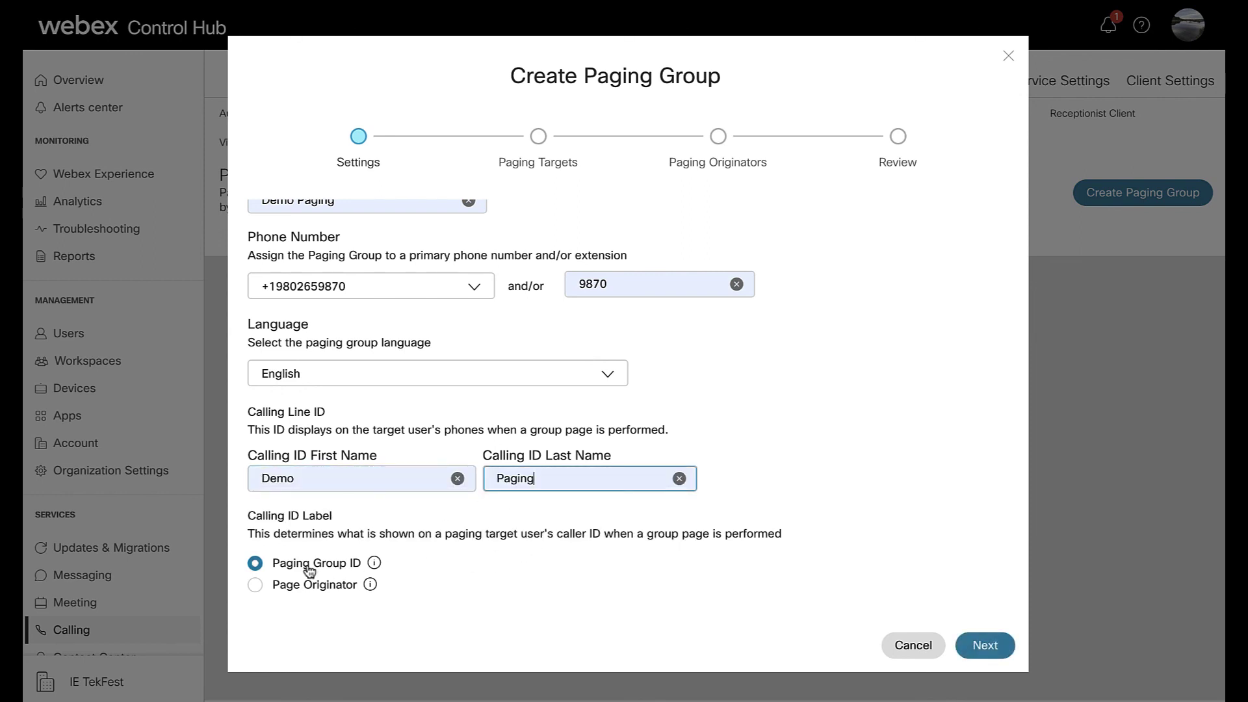
{"action": "left_click", "coordinate": [299, 587]}
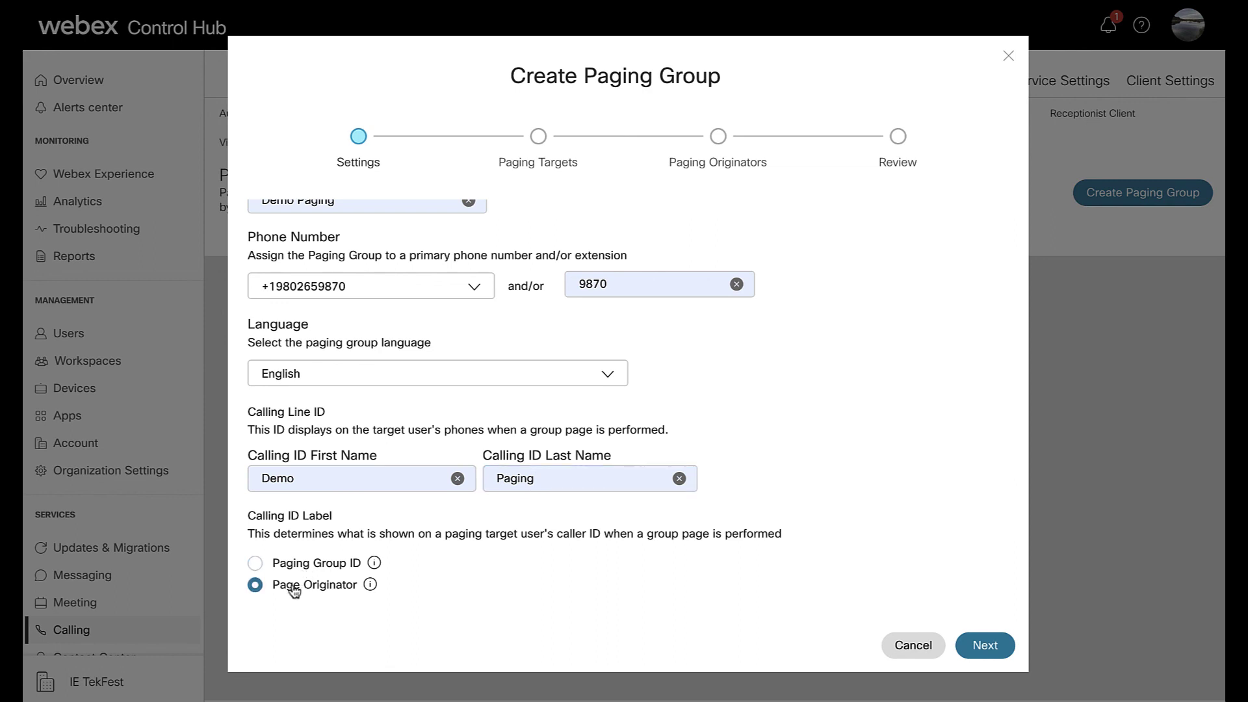
{"action": "left_click", "coordinate": [313, 570]}
- Add the users at extensions 9873 and 9871 as paging targets
{"action": "left_click", "coordinate": [985, 645]}
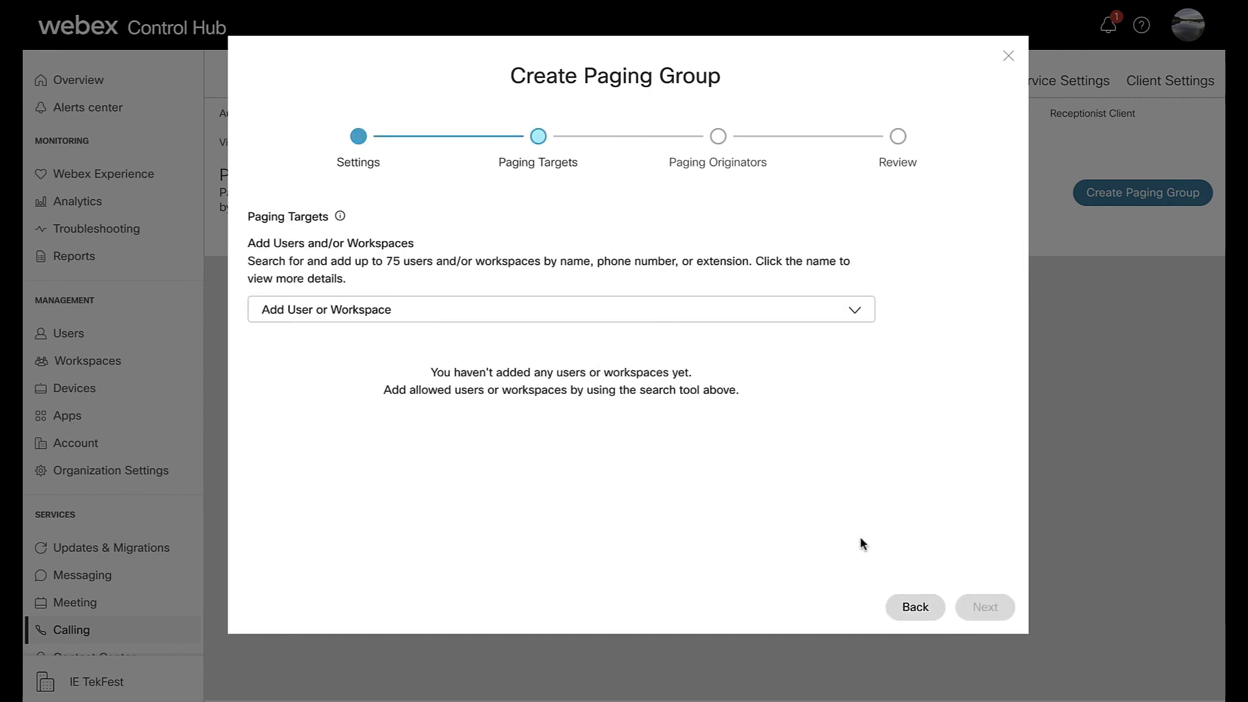
{"action": "left_click", "coordinate": [855, 311]}
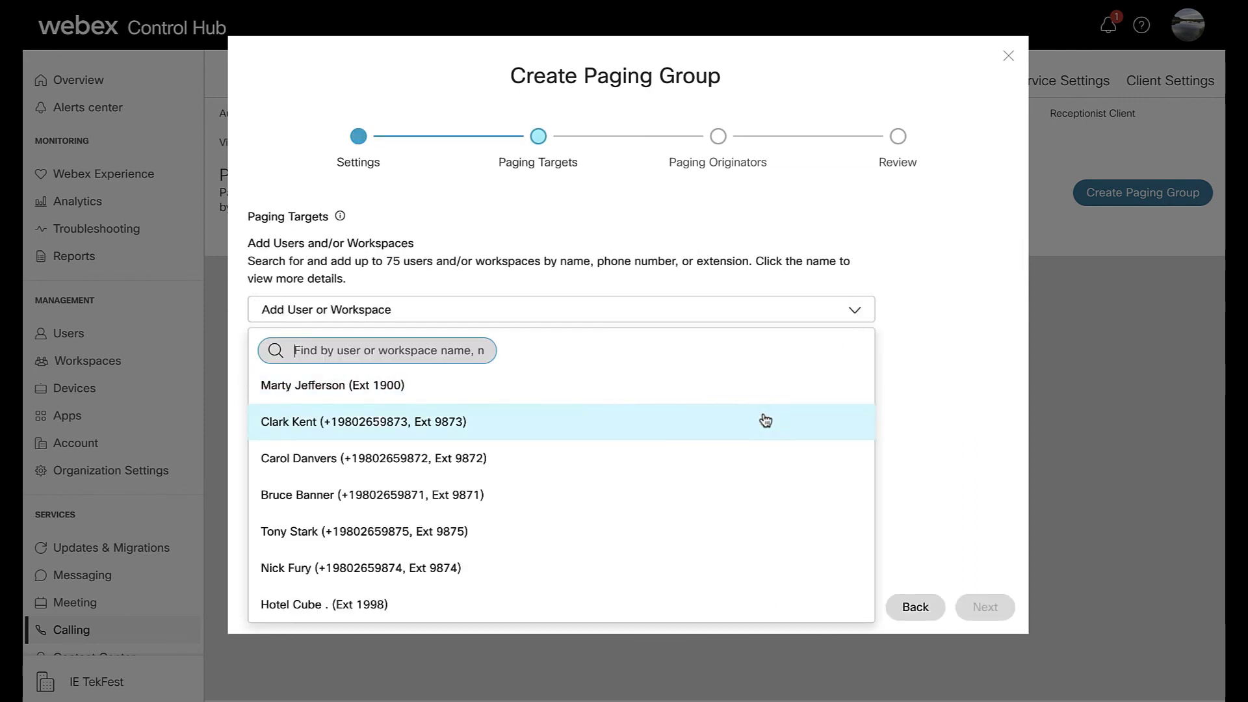
{"action": "left_click", "coordinate": [761, 420]}
{"action": "left_click", "coordinate": [849, 315]}
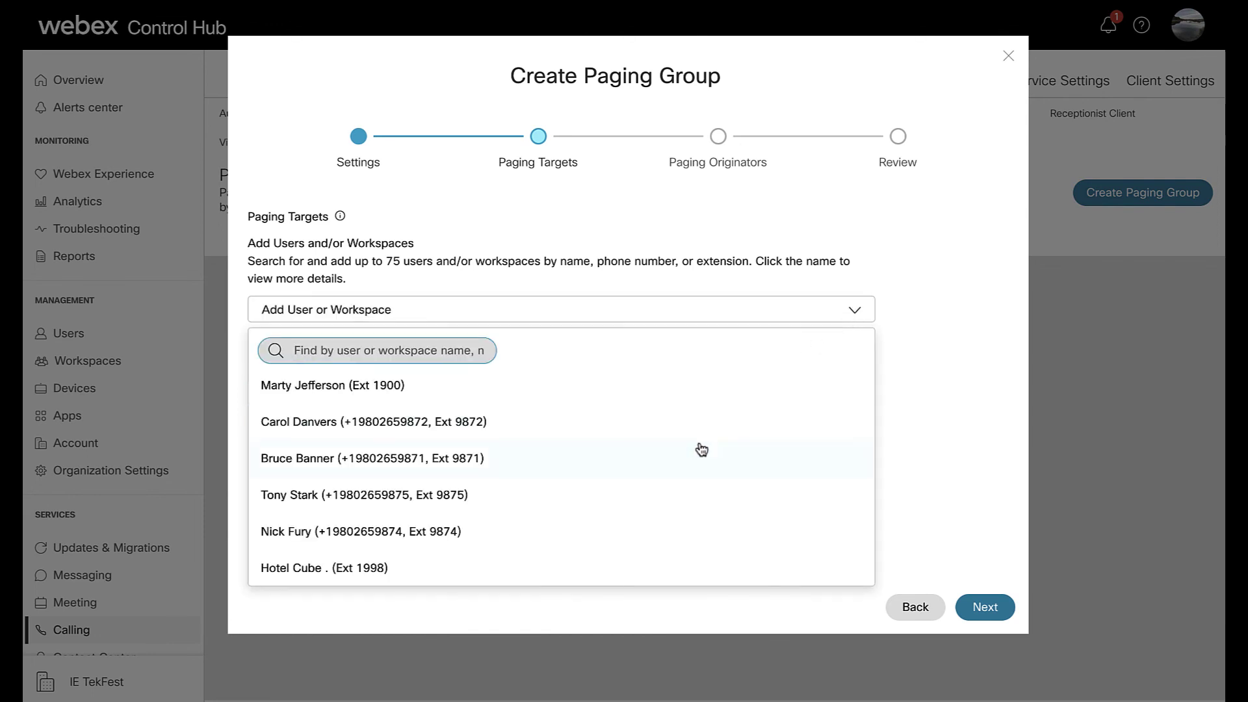
{"action": "left_click", "coordinate": [695, 455]}
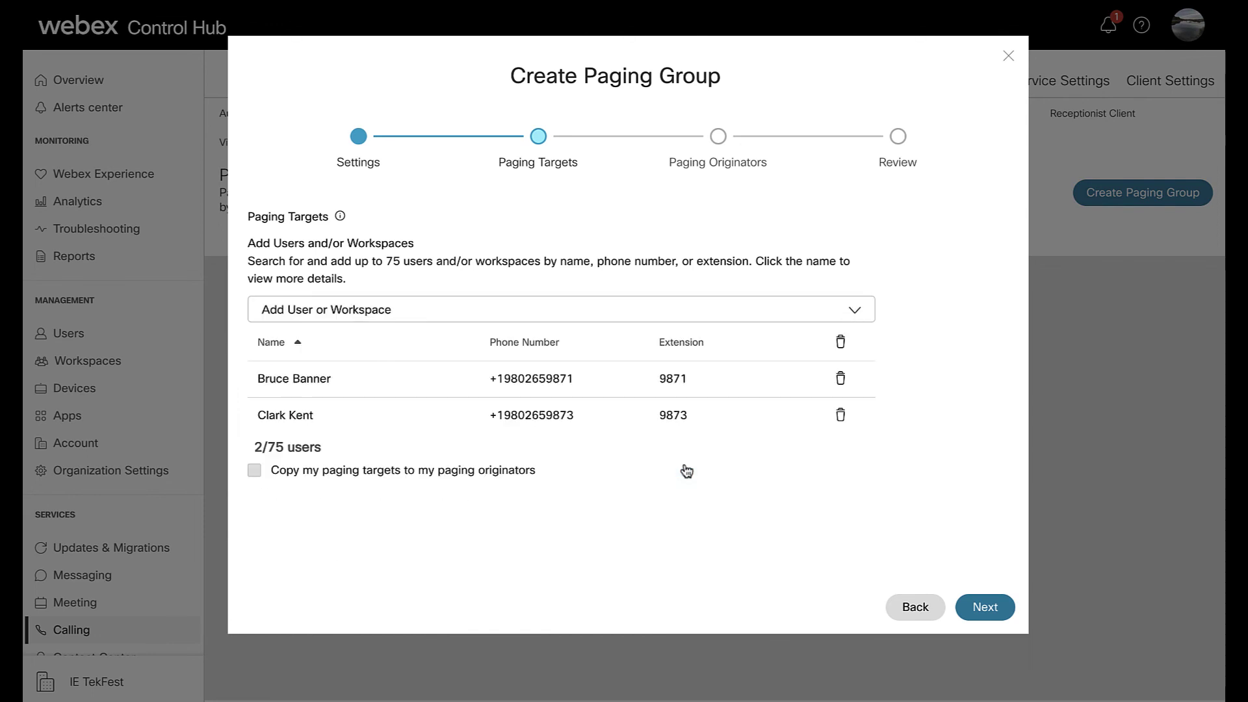
- Add the Hotel Cube workspace as the paging originator
{"action": "left_click", "coordinate": [984, 606]}
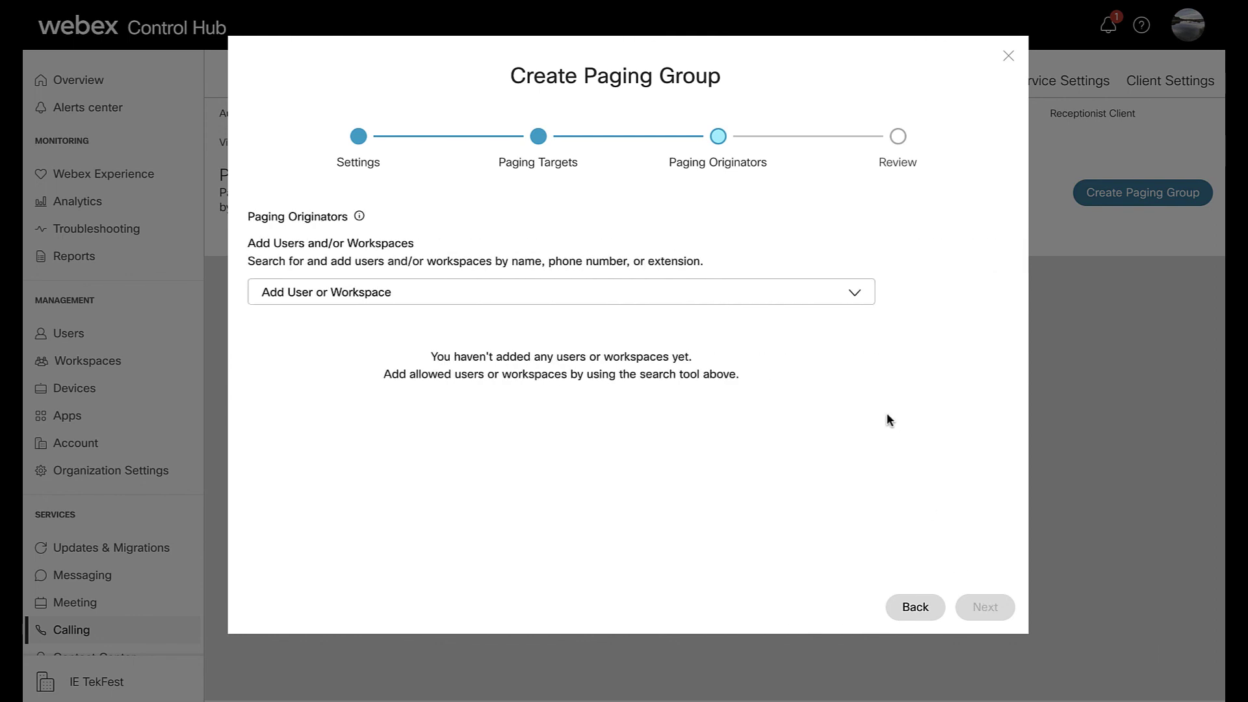
{"action": "left_click", "coordinate": [856, 297]}
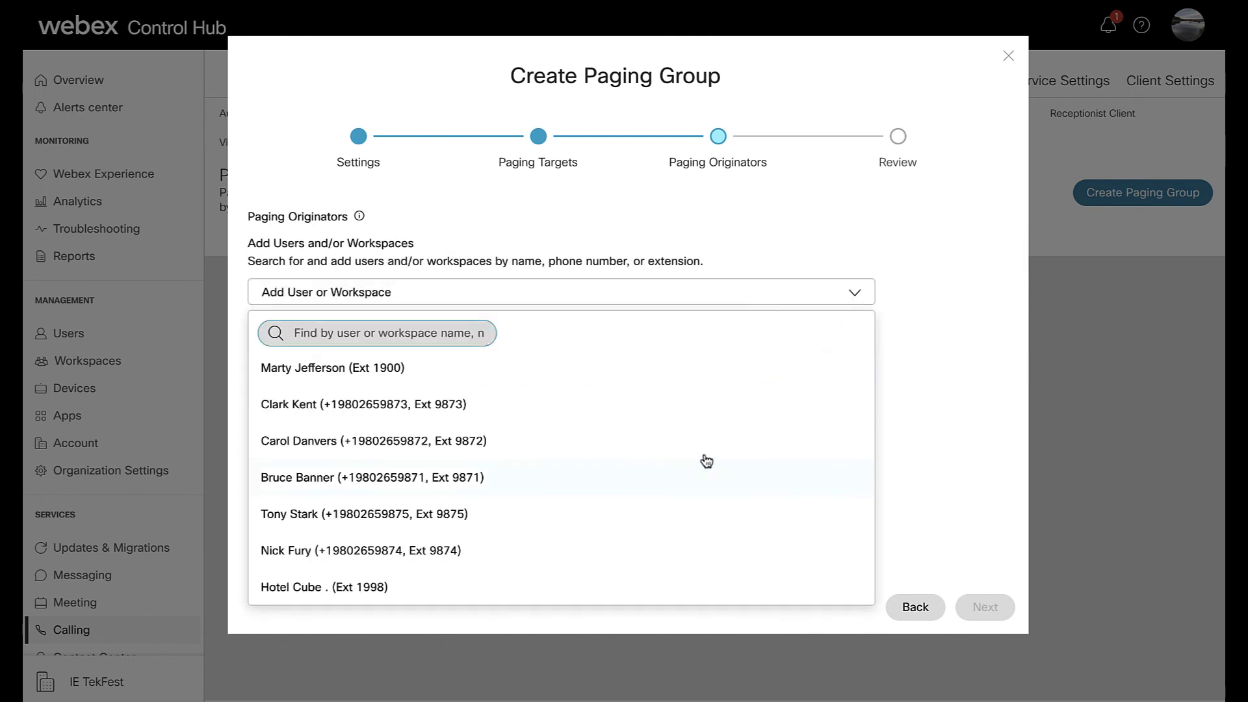
{"action": "left_click", "coordinate": [642, 589]}
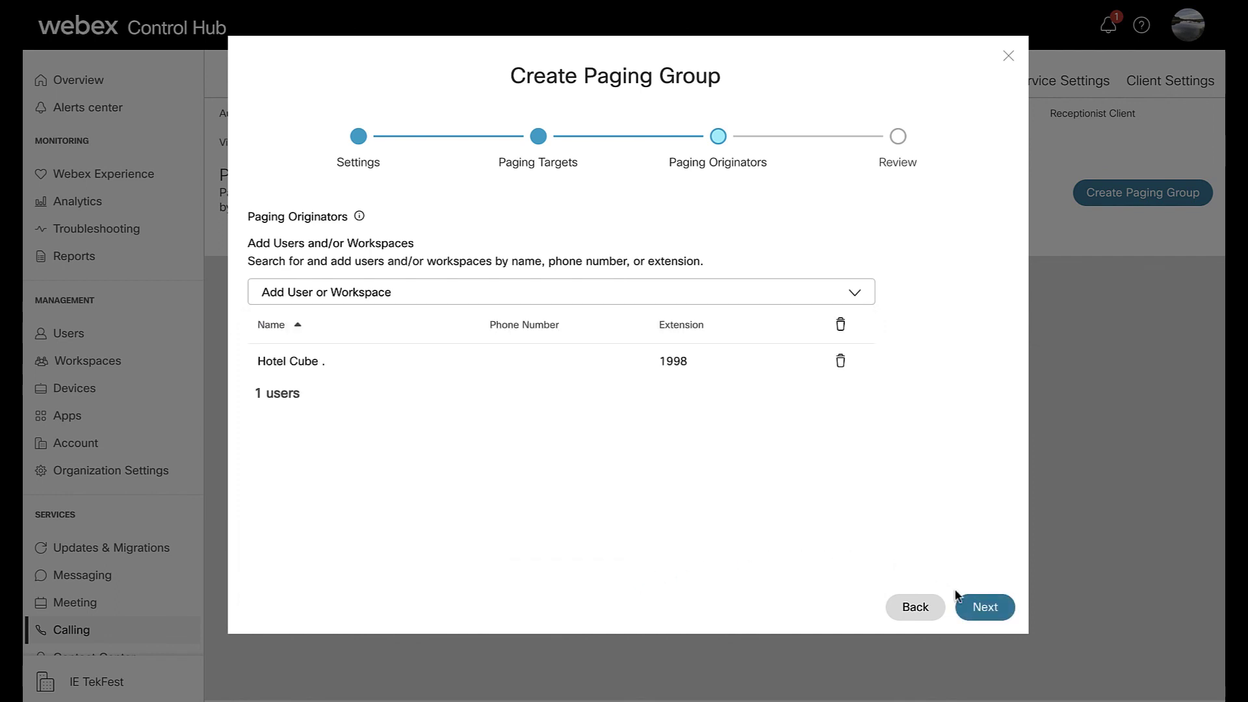
- Review the targets, originator and general settings, then create Demo Paging
{"action": "left_click", "coordinate": [980, 605]}
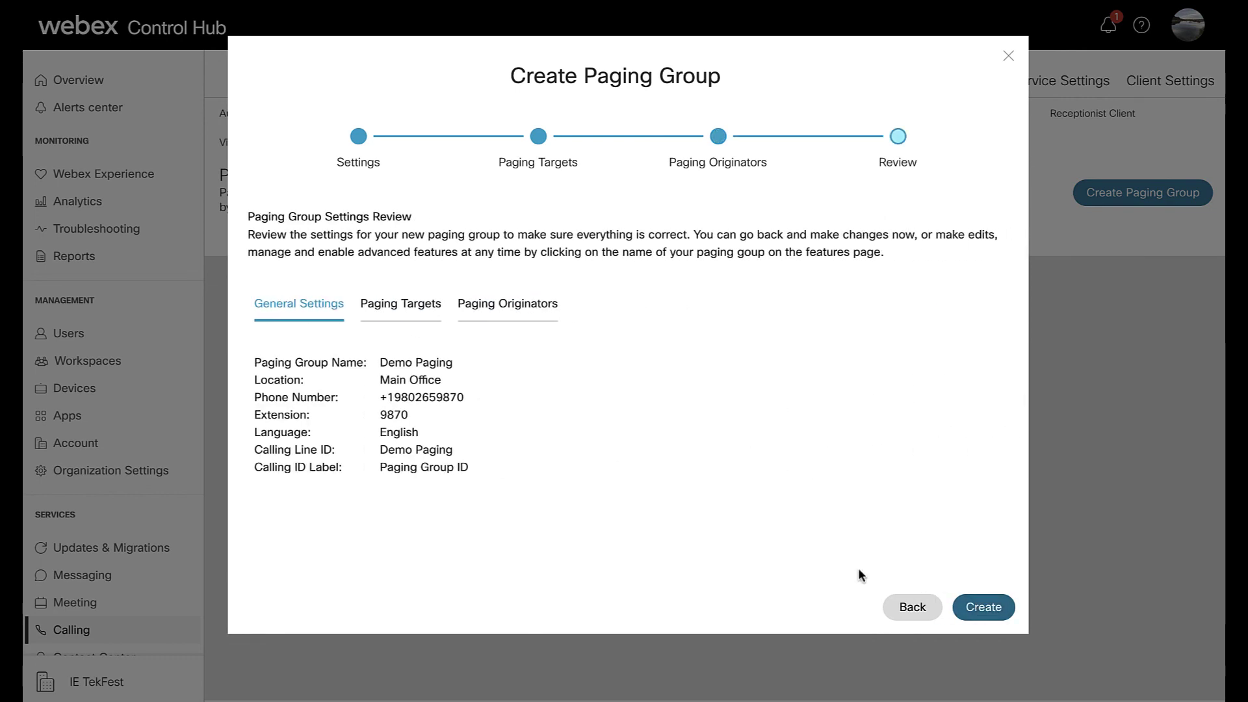
{"action": "left_click", "coordinate": [416, 311]}
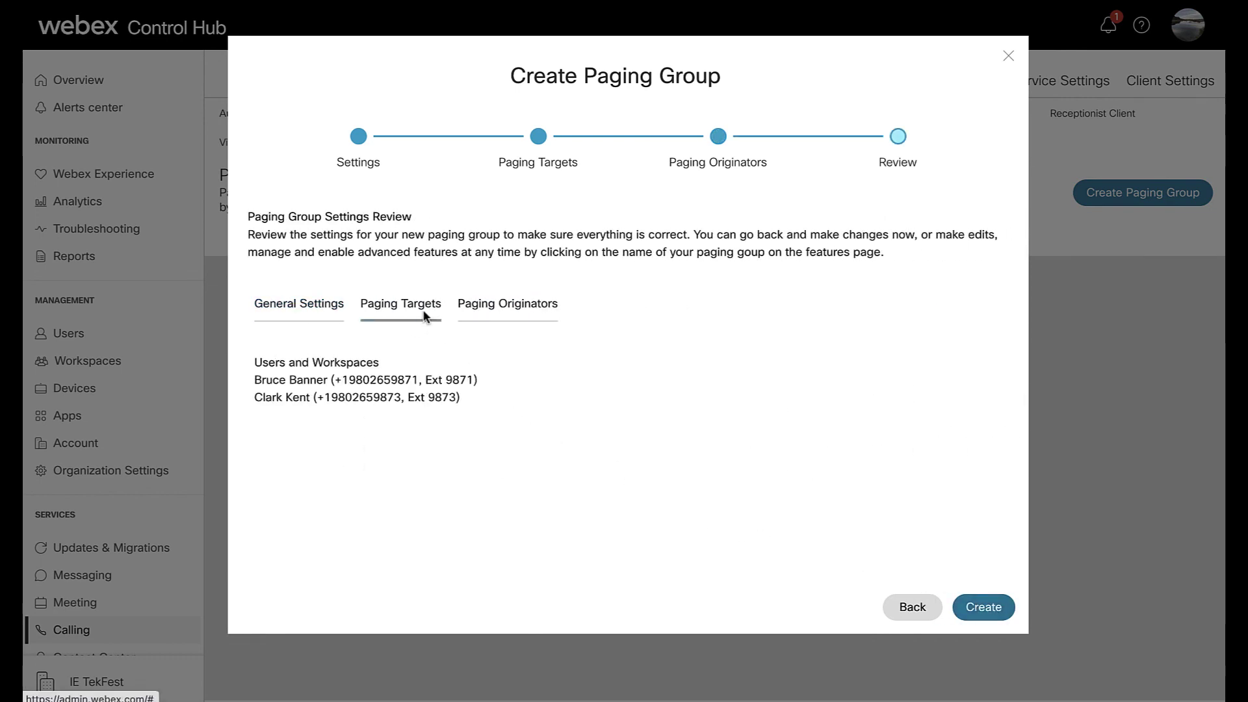
{"action": "left_click", "coordinate": [482, 316]}
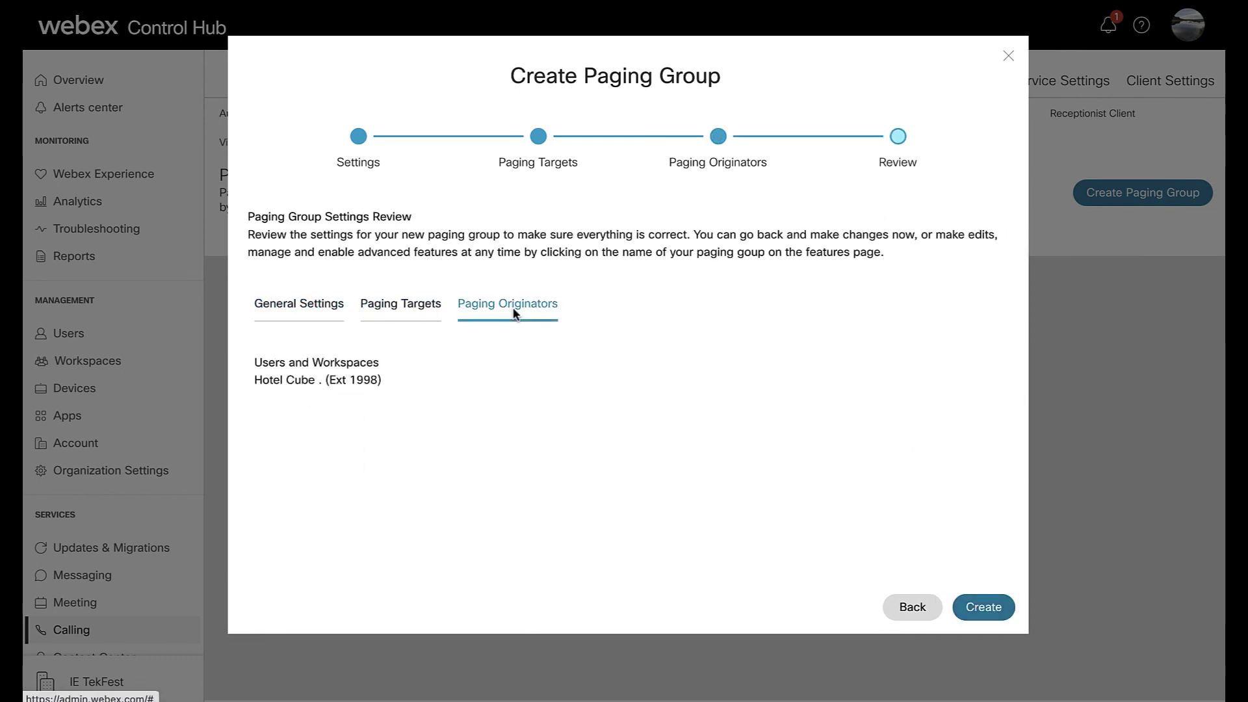
{"action": "left_click", "coordinate": [342, 314]}
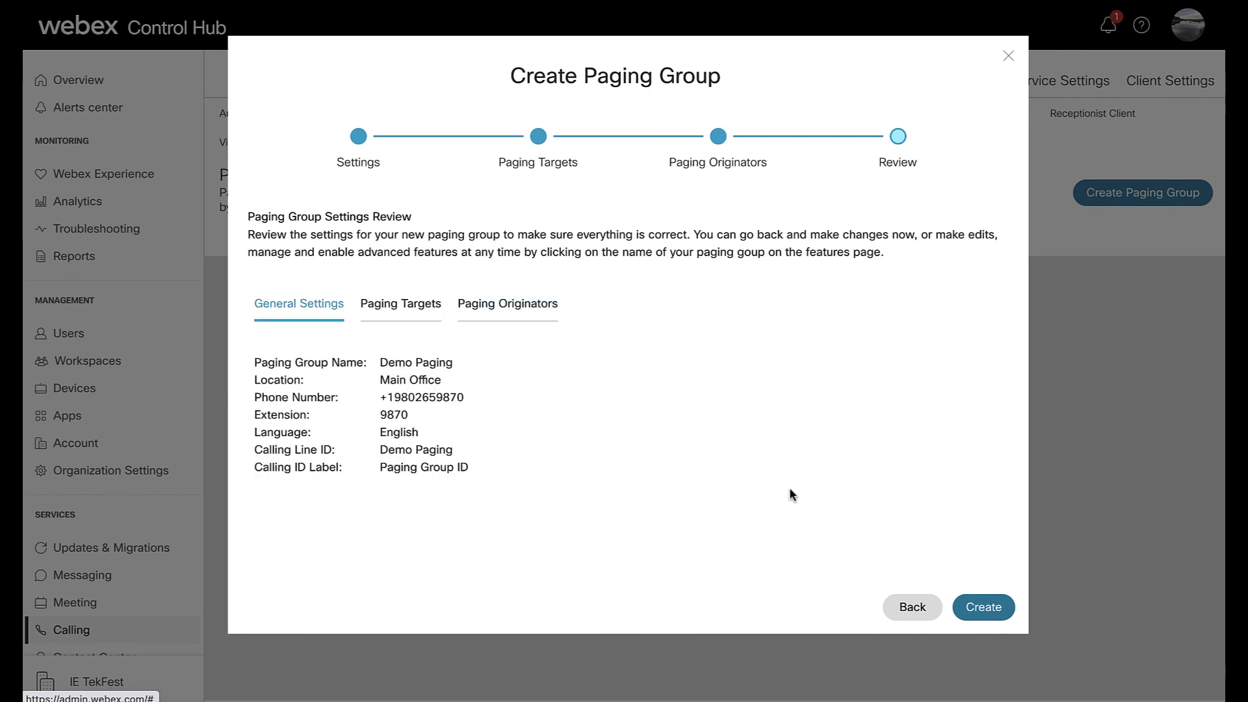
{"action": "left_click", "coordinate": [990, 608]}
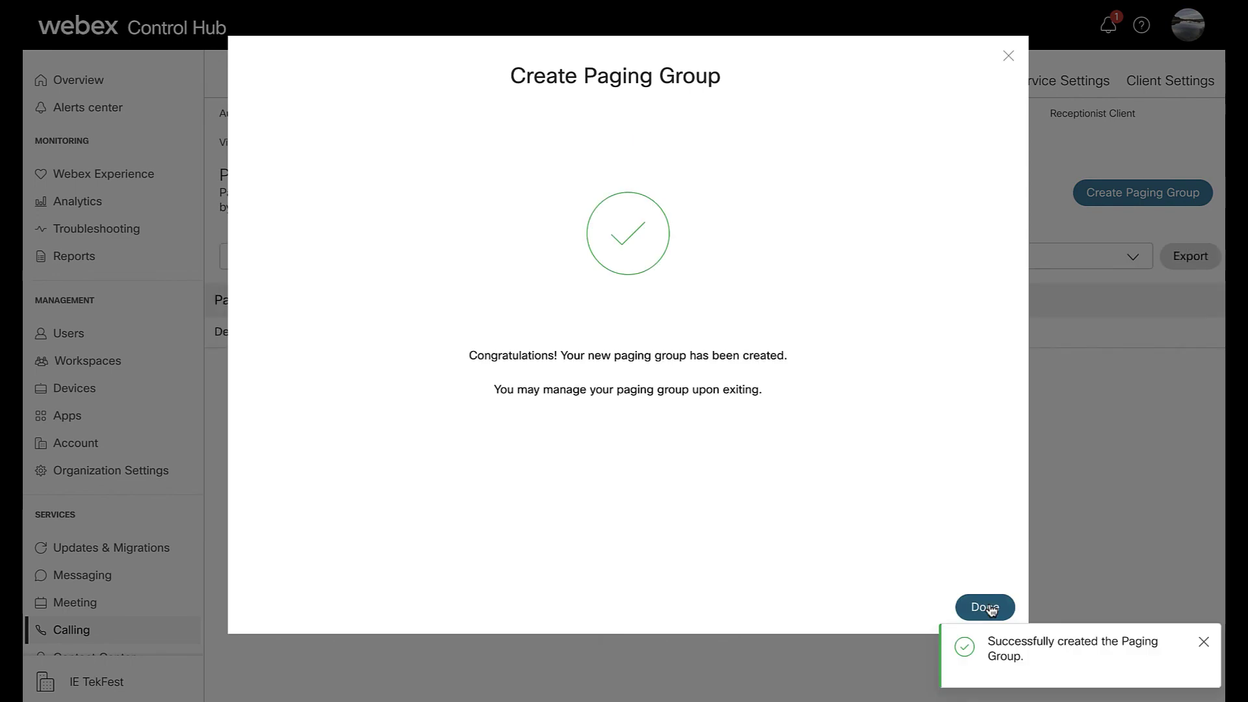
{"action": "left_click", "coordinate": [989, 604]}
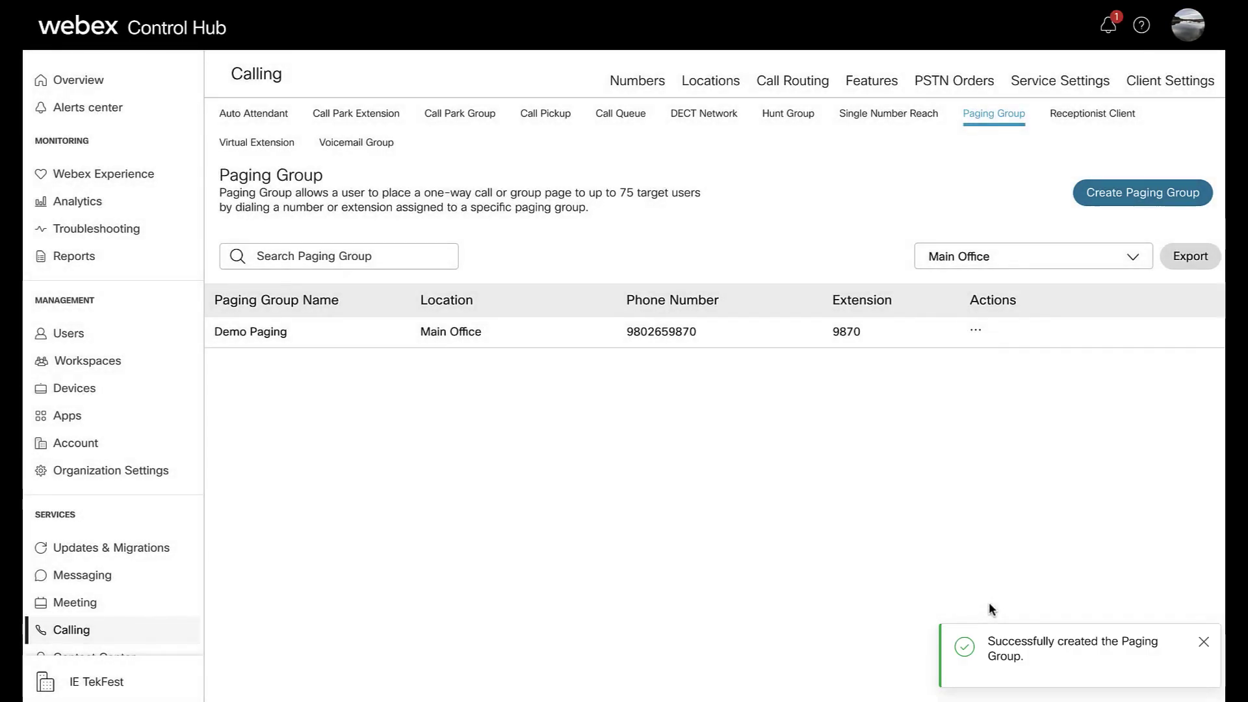
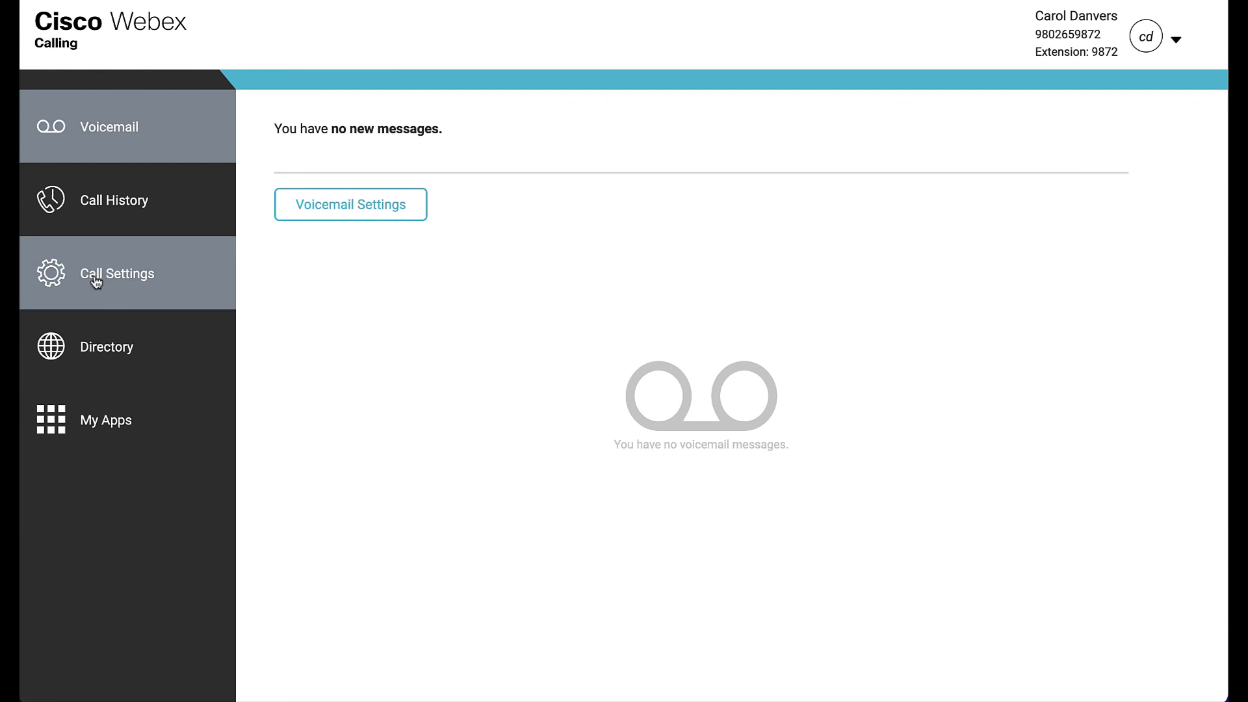
- Turn on Single Number Reach in Call Settings with contact calling allowed
{"action": "left_click", "coordinate": [95, 279]}
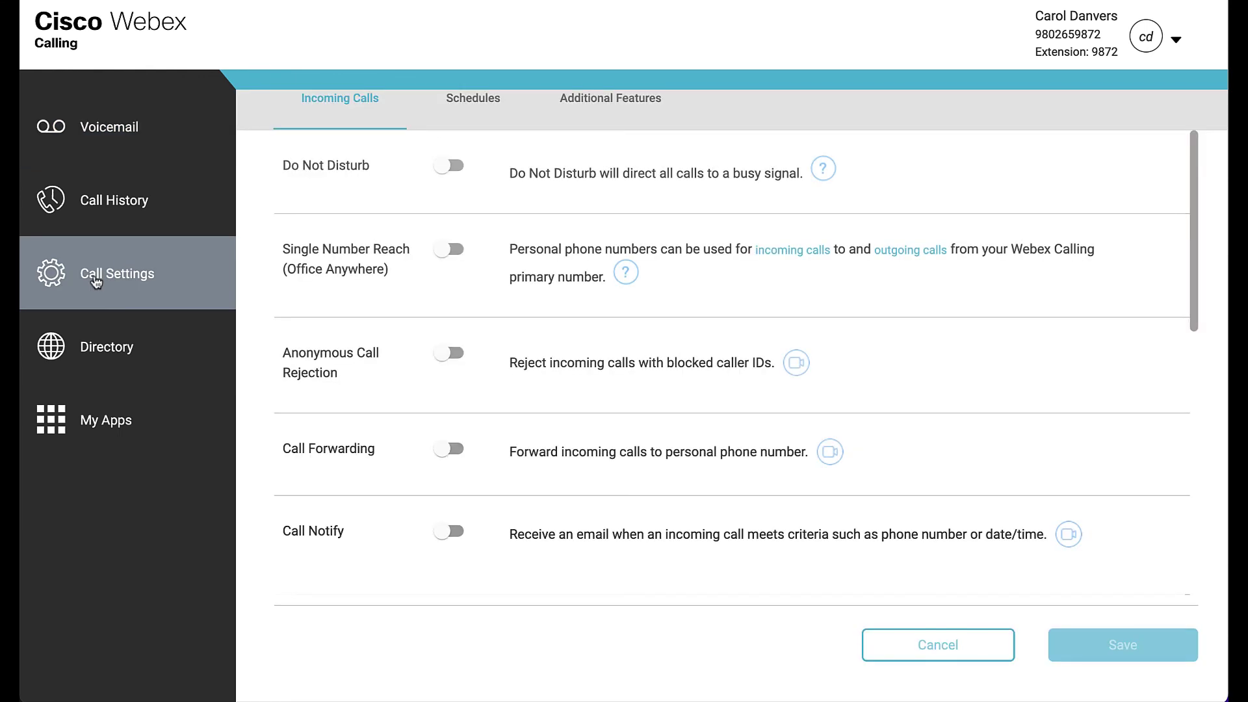
{"action": "left_click", "coordinate": [453, 249]}
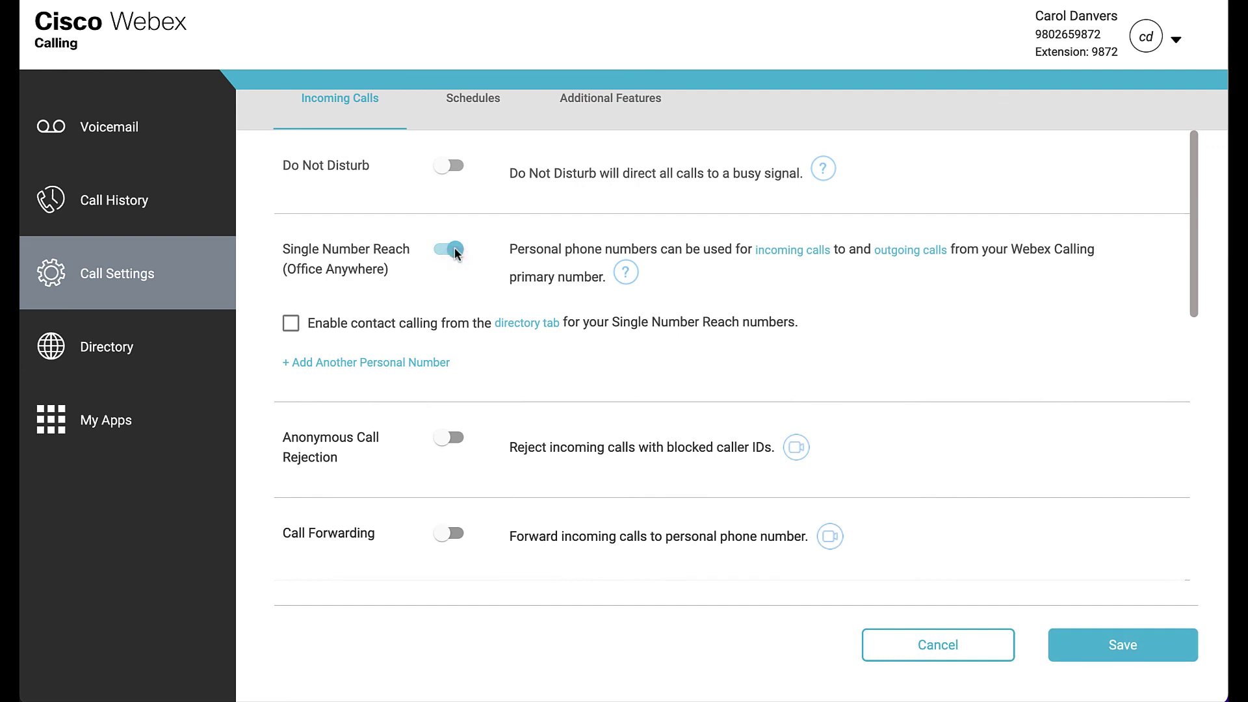
{"action": "left_click", "coordinate": [292, 326]}
- Add a personal number named 'My Cell' with the user's mobile phone number
{"action": "left_click", "coordinate": [388, 366]}
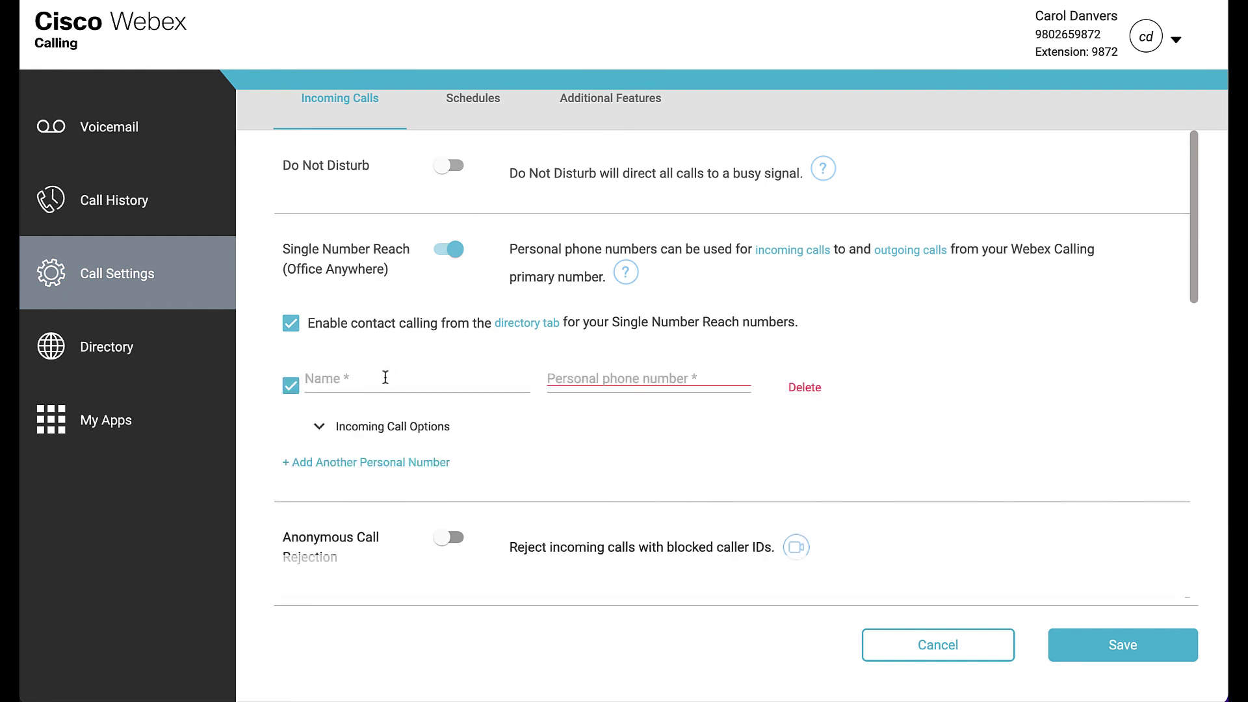
{"action": "left_click", "coordinate": [385, 378]}
{"action": "type", "text": "My"}
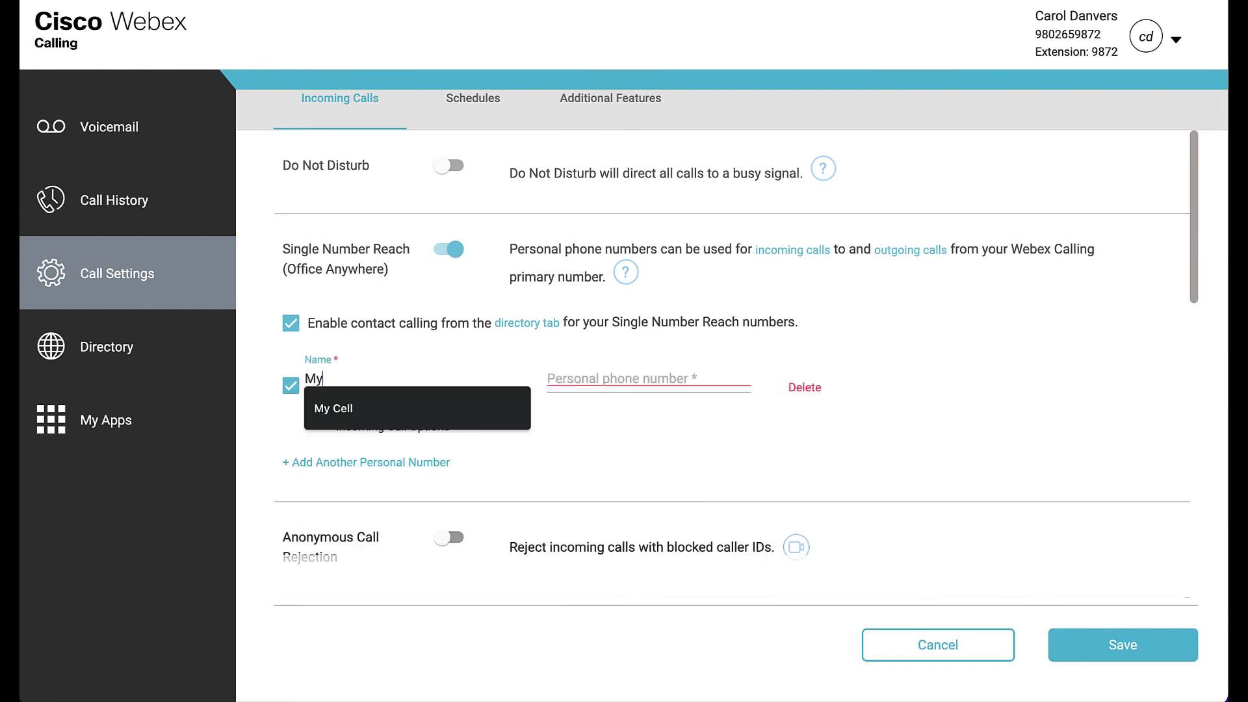
{"action": "type", "text": " Cell"}
{"action": "left_click", "coordinate": [649, 378]}
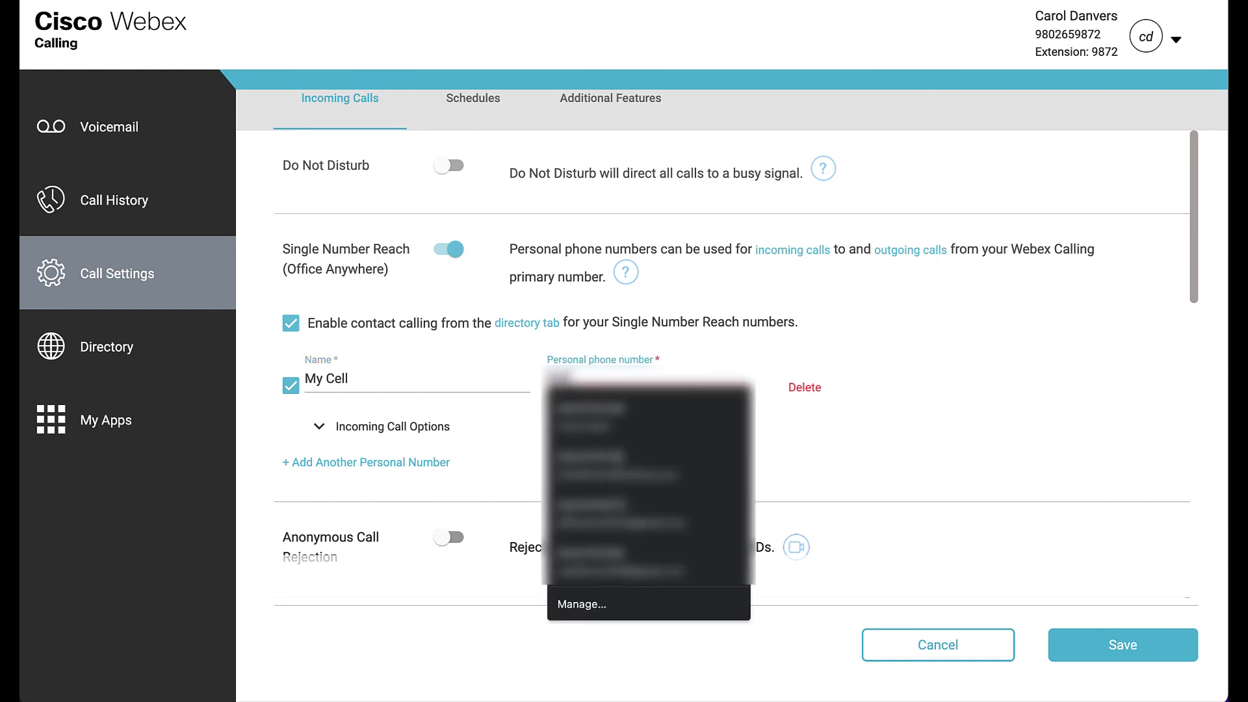
{"action": "type", "text": "••••••••••"}
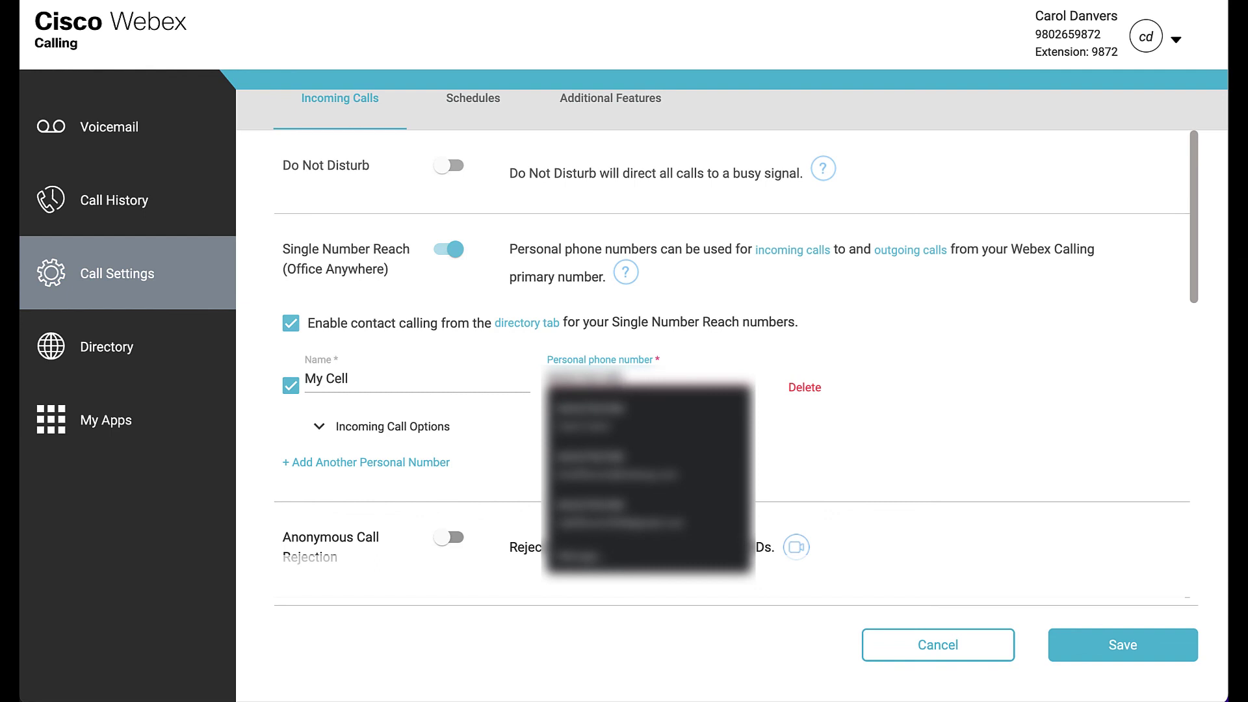
{"action": "key", "text": "Tab"}
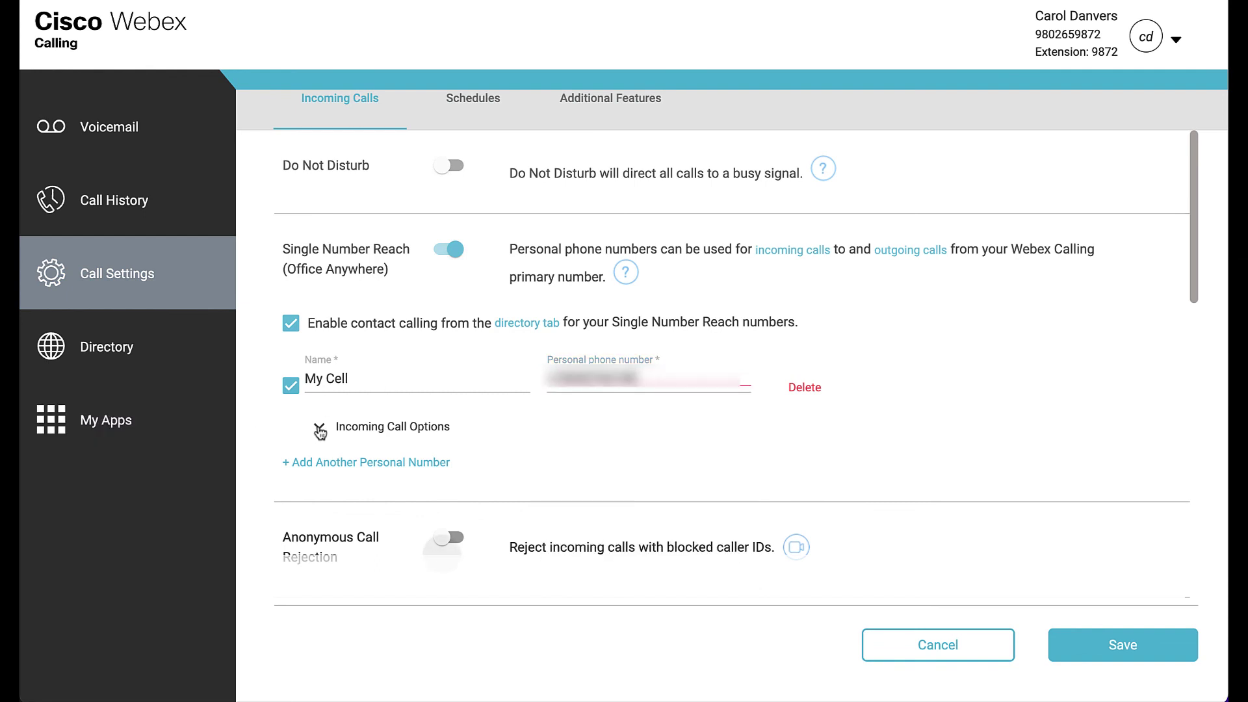
- Enable the My Cell incoming call options, including Do Not Forward Calls and Answer Confirmation
{"action": "left_click", "coordinate": [320, 429]}
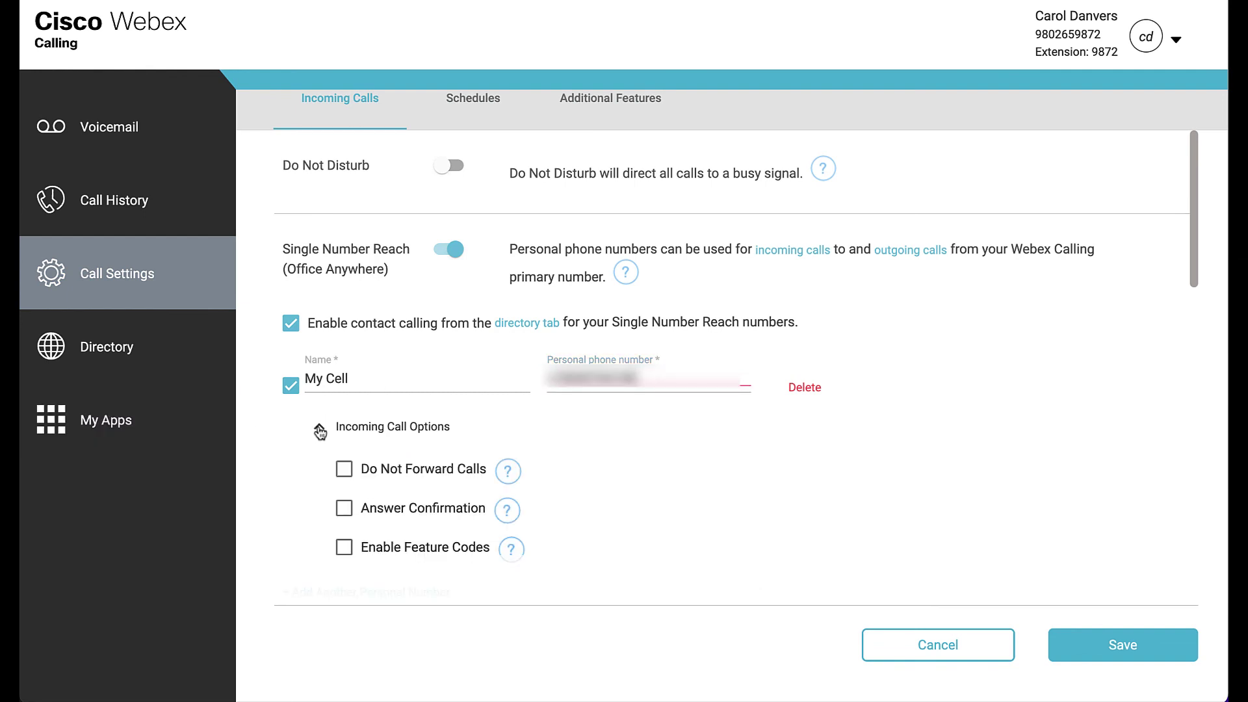
{"action": "left_click", "coordinate": [343, 473]}
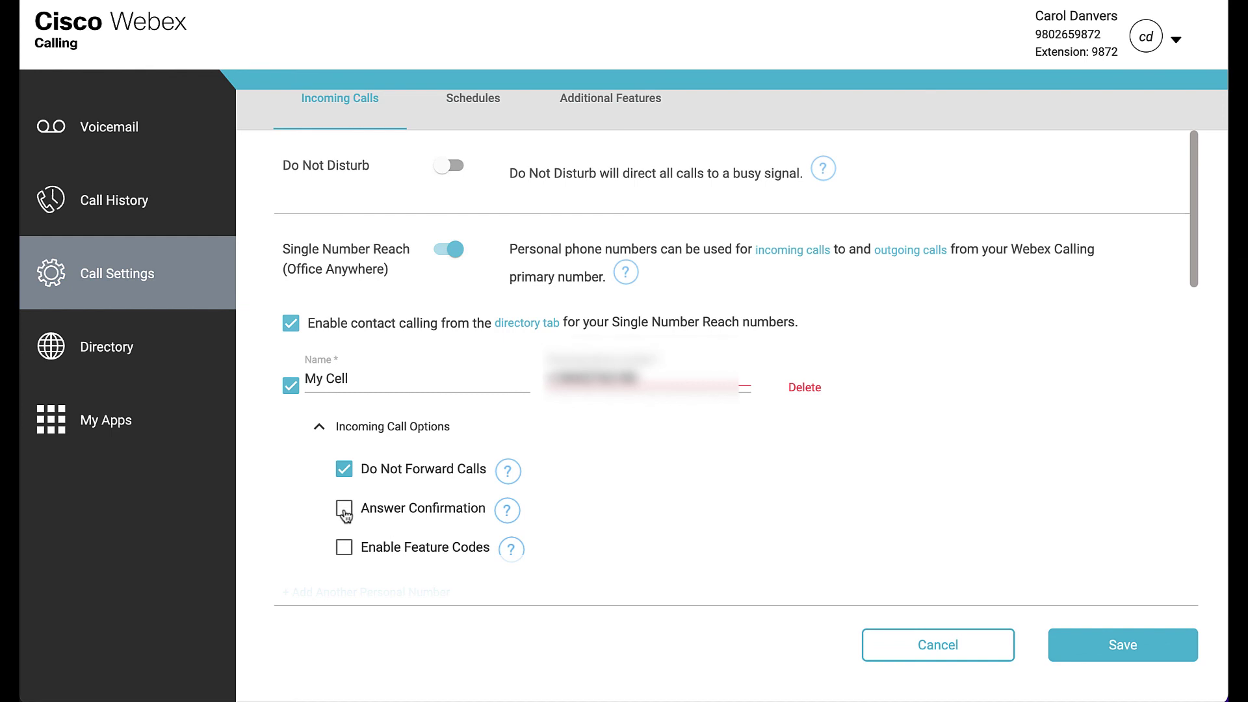
{"action": "left_click", "coordinate": [344, 511]}
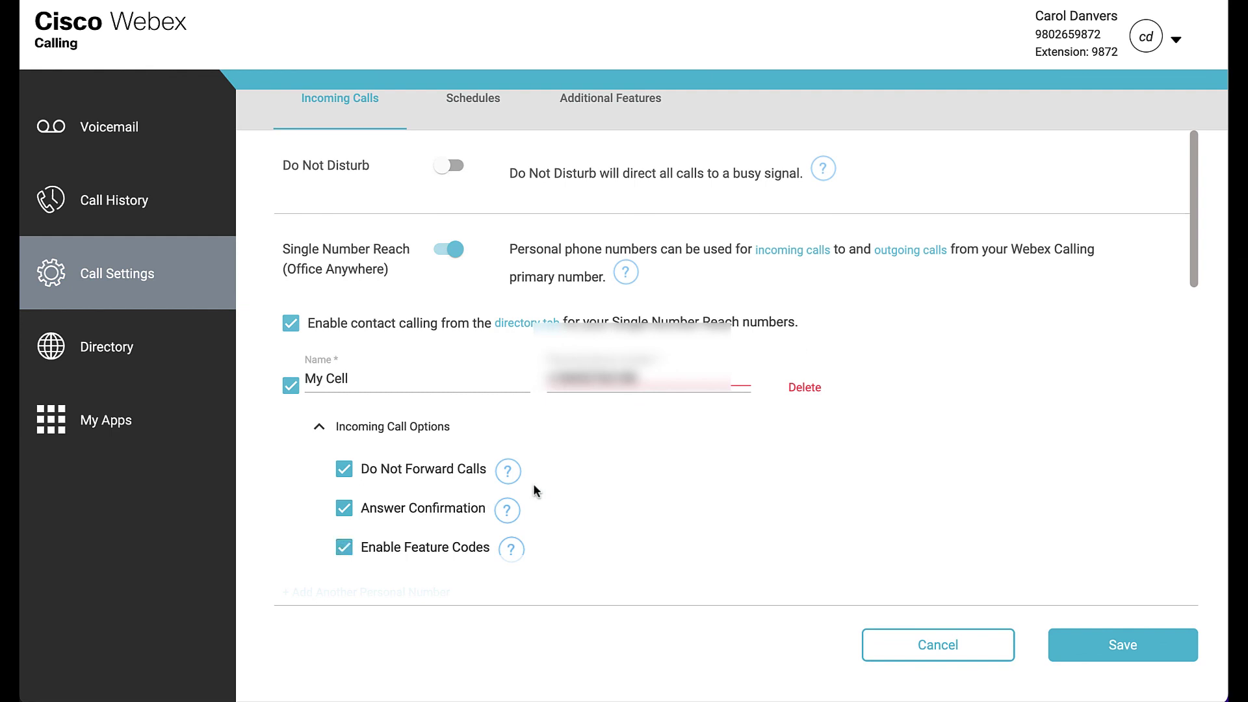
{"action": "scroll", "coordinate": [583, 479], "scroll_direction": "down", "scroll_amount": 1}
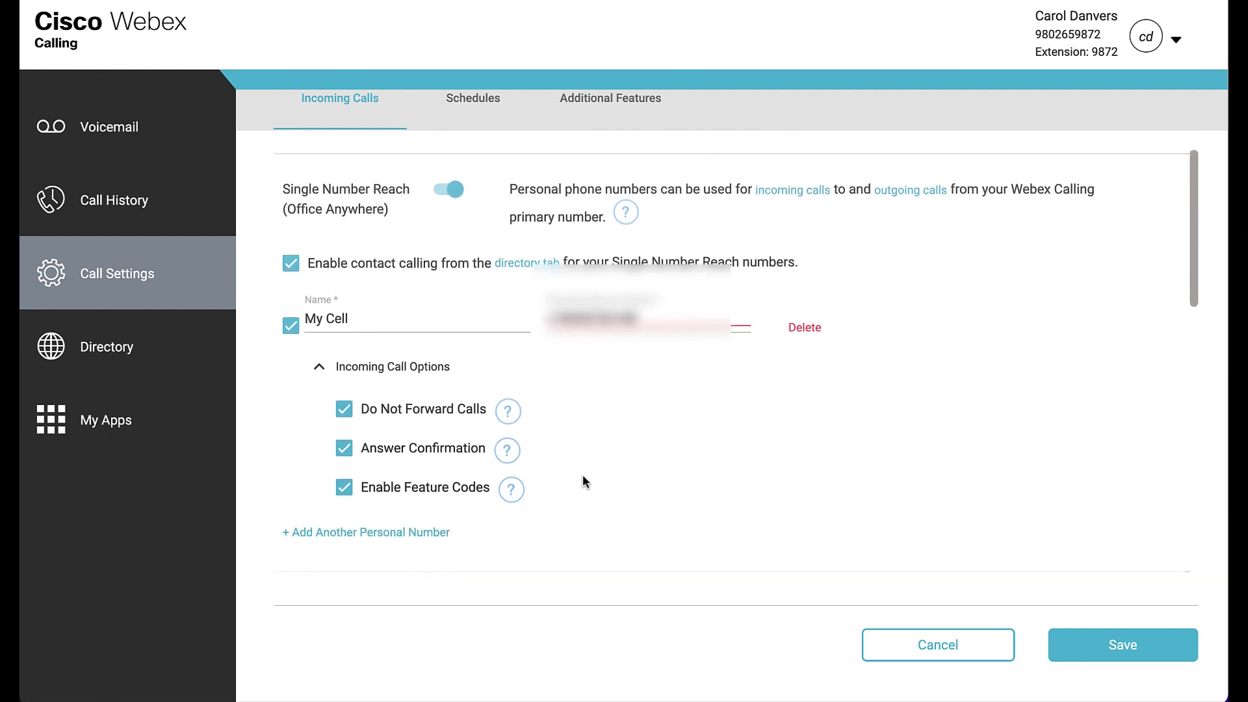
{"action": "scroll", "coordinate": [582, 481], "scroll_direction": "down", "scroll_amount": 1}
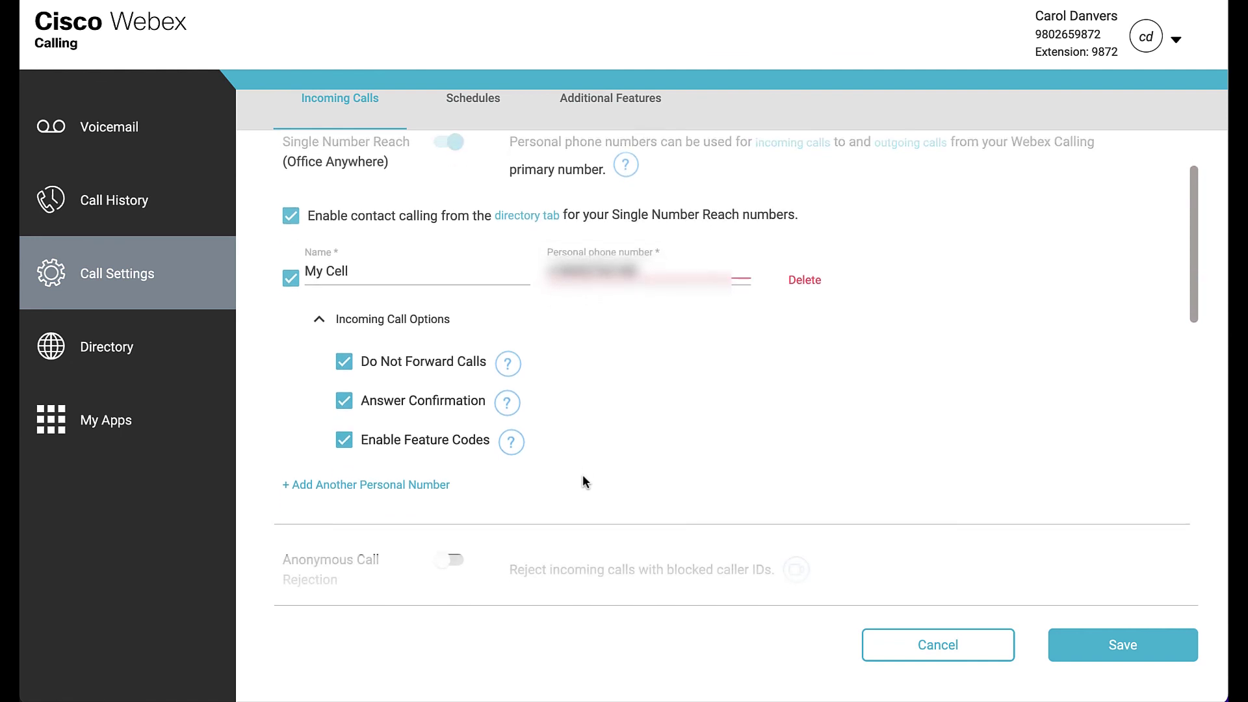
{"action": "scroll", "coordinate": [583, 480], "scroll_direction": "up", "scroll_amount": 1}
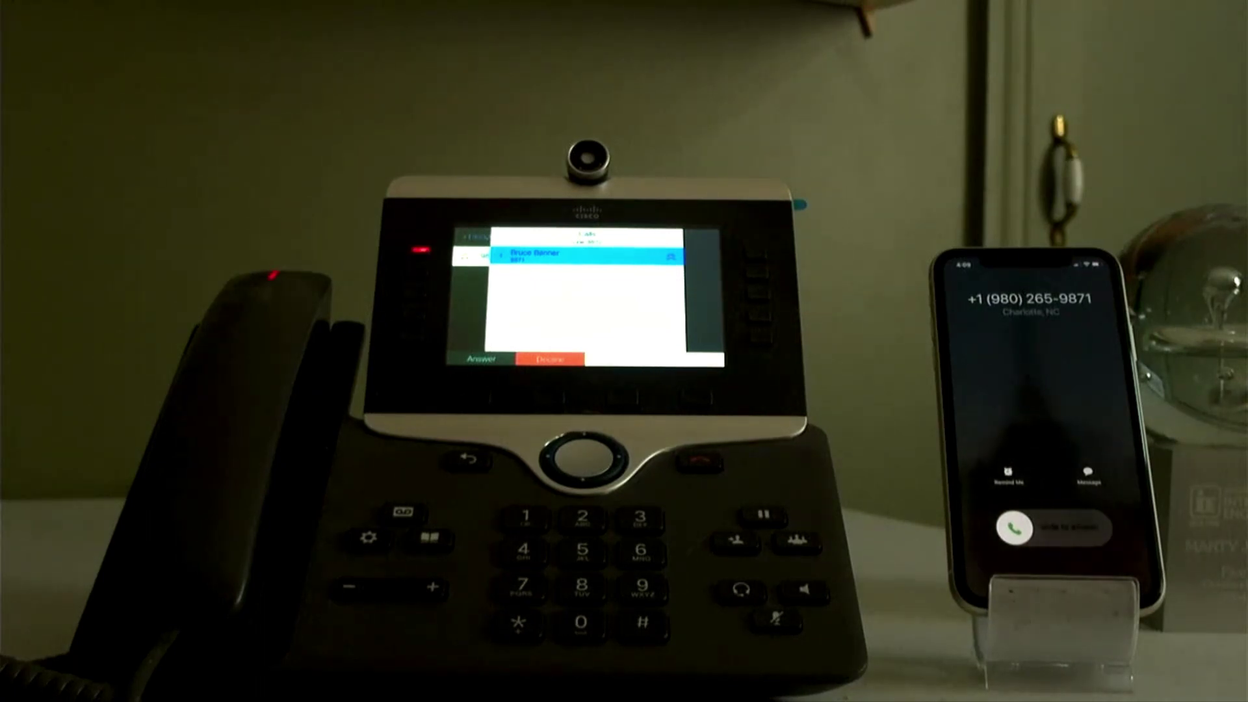
- Answer the incoming desk-phone call on the mobile phone
{"action": "left_click_drag", "start_coordinate": [1013, 528], "coordinate": [1098, 528]}
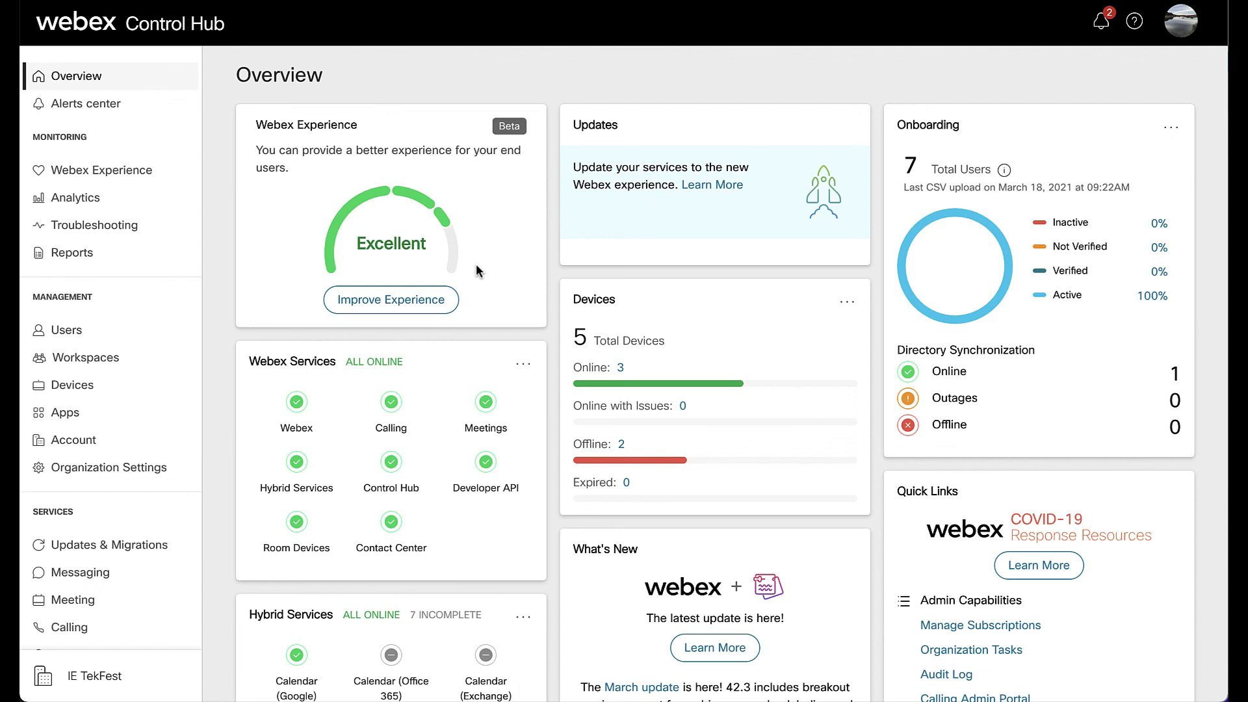
- Set the Hotel Cube workspace's scheduling to Hot Desking, then save and confirm
{"action": "left_click", "coordinate": [114, 363]}
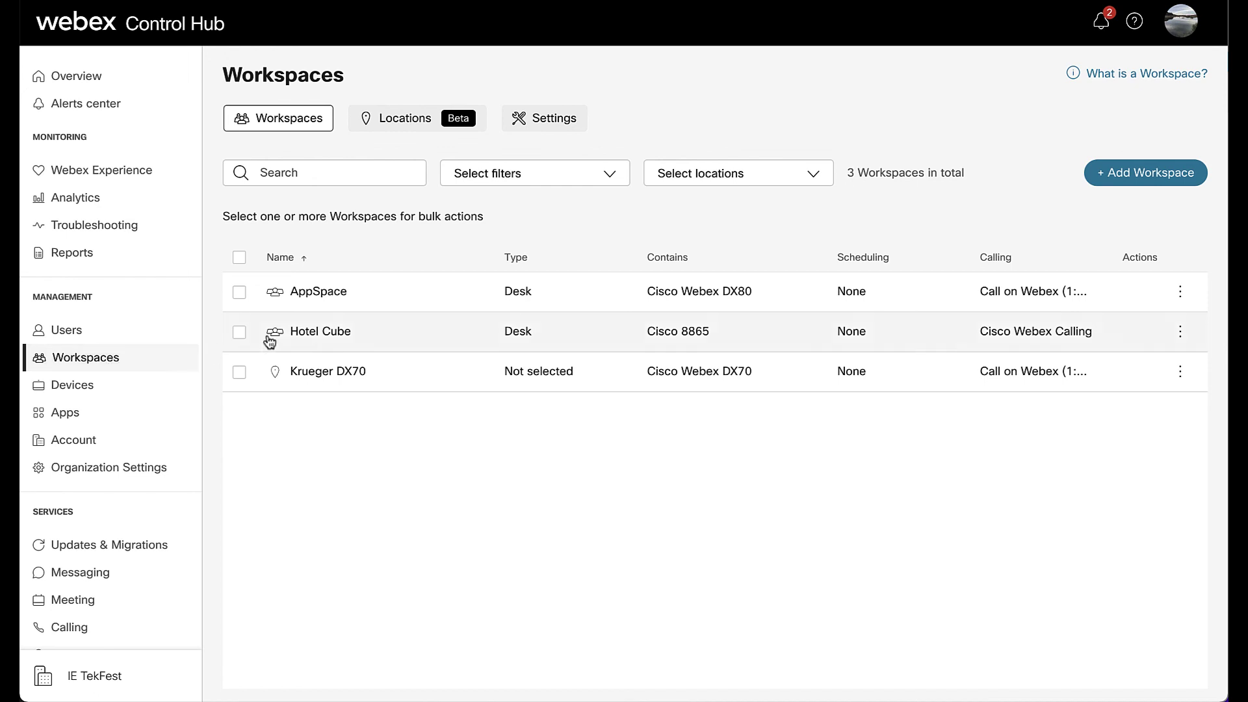
{"action": "left_click", "coordinate": [304, 333]}
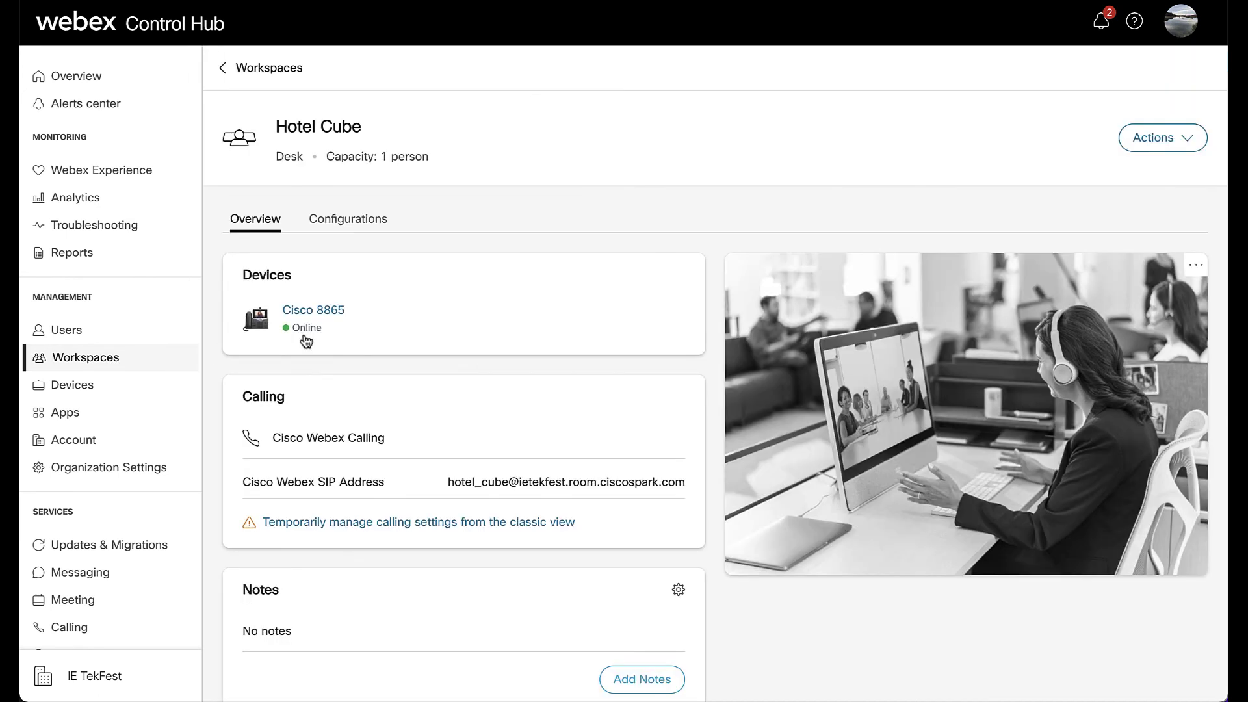
{"action": "left_click", "coordinate": [354, 221]}
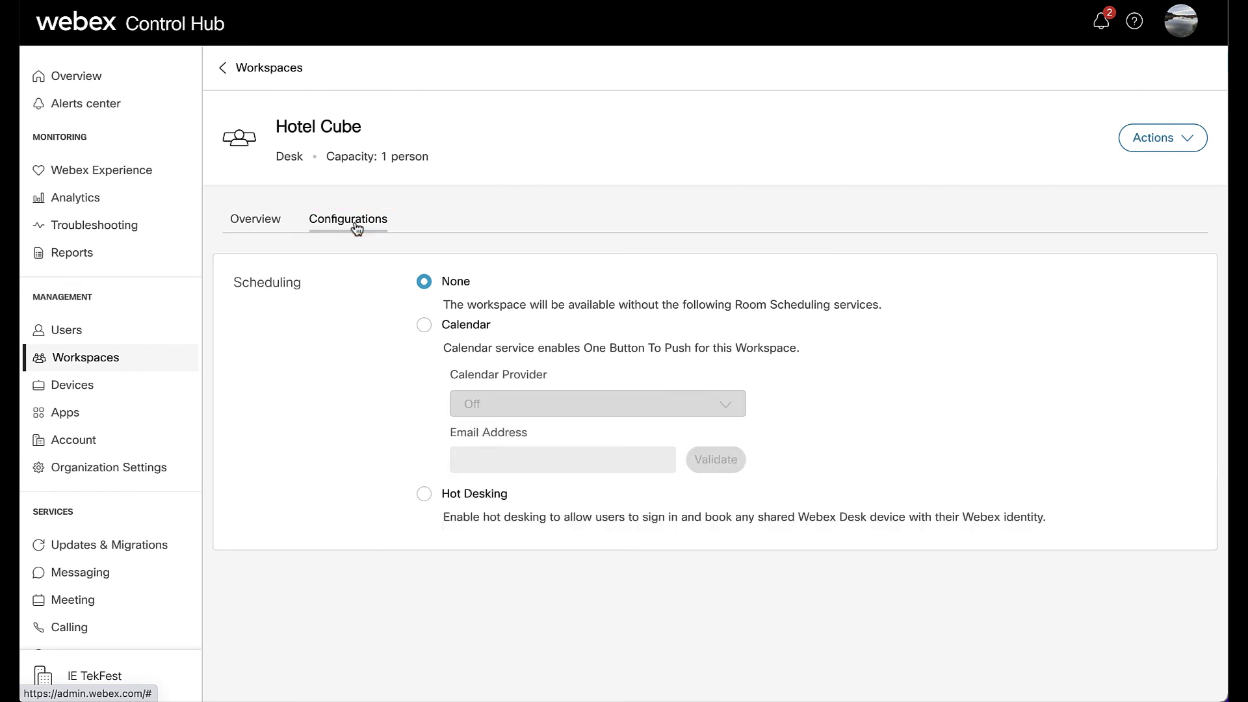
{"action": "left_click", "coordinate": [424, 494]}
{"action": "left_click", "coordinate": [423, 324]}
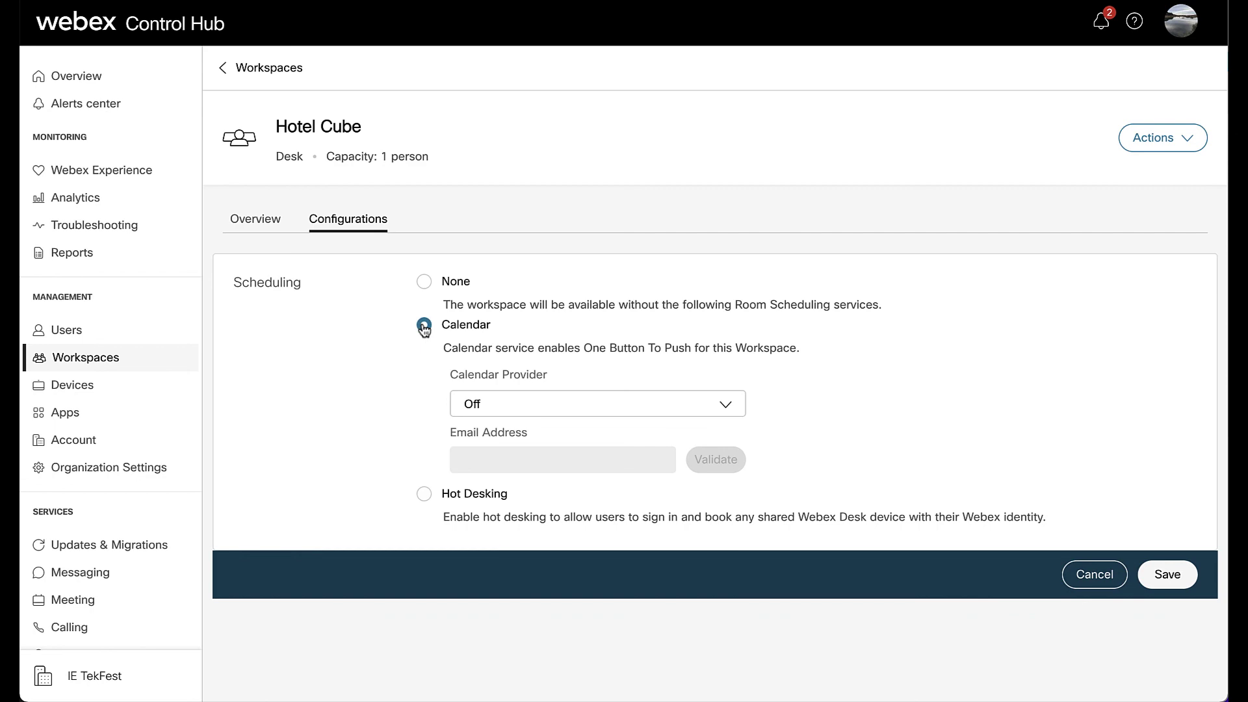
{"action": "left_click", "coordinate": [425, 495]}
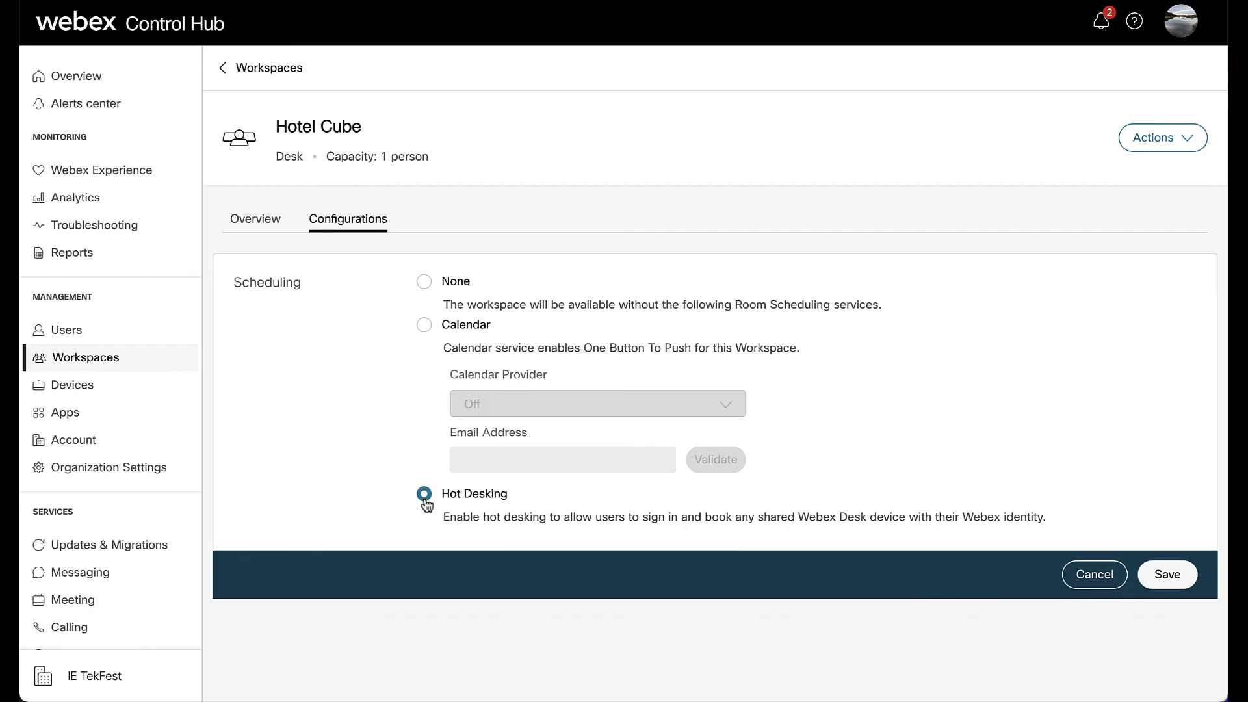
{"action": "left_click", "coordinate": [1147, 570]}
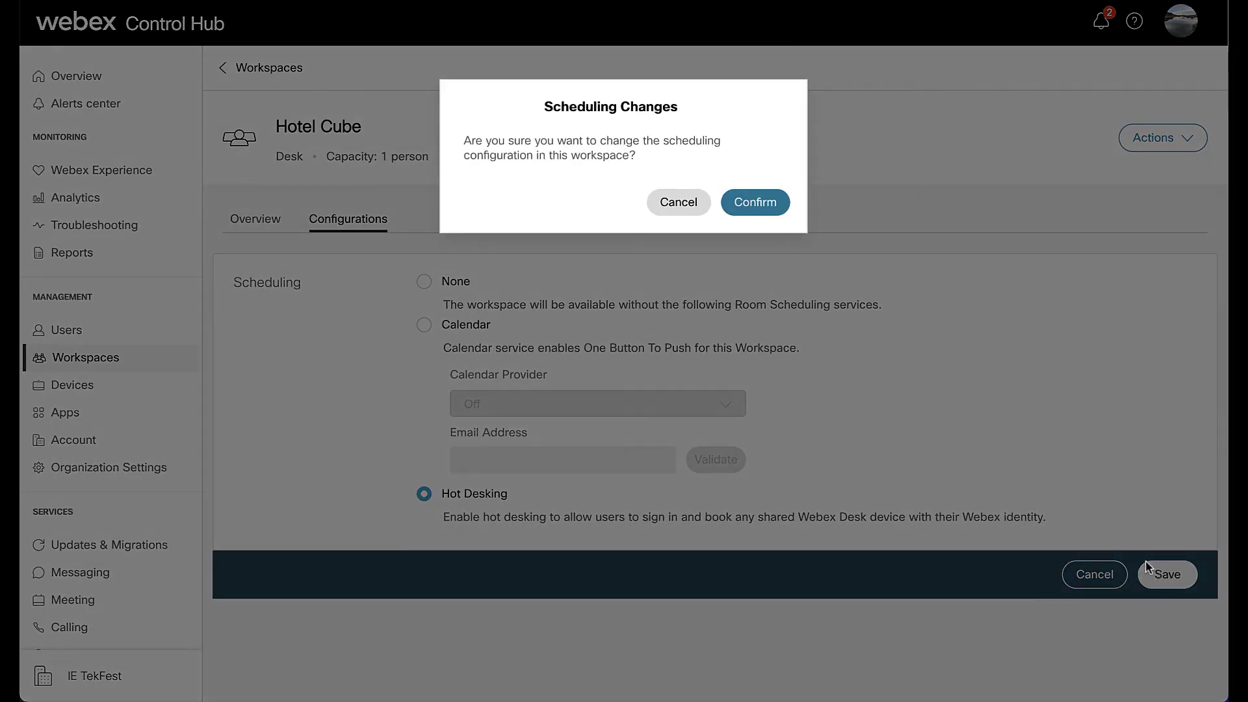
{"action": "left_click", "coordinate": [766, 209]}
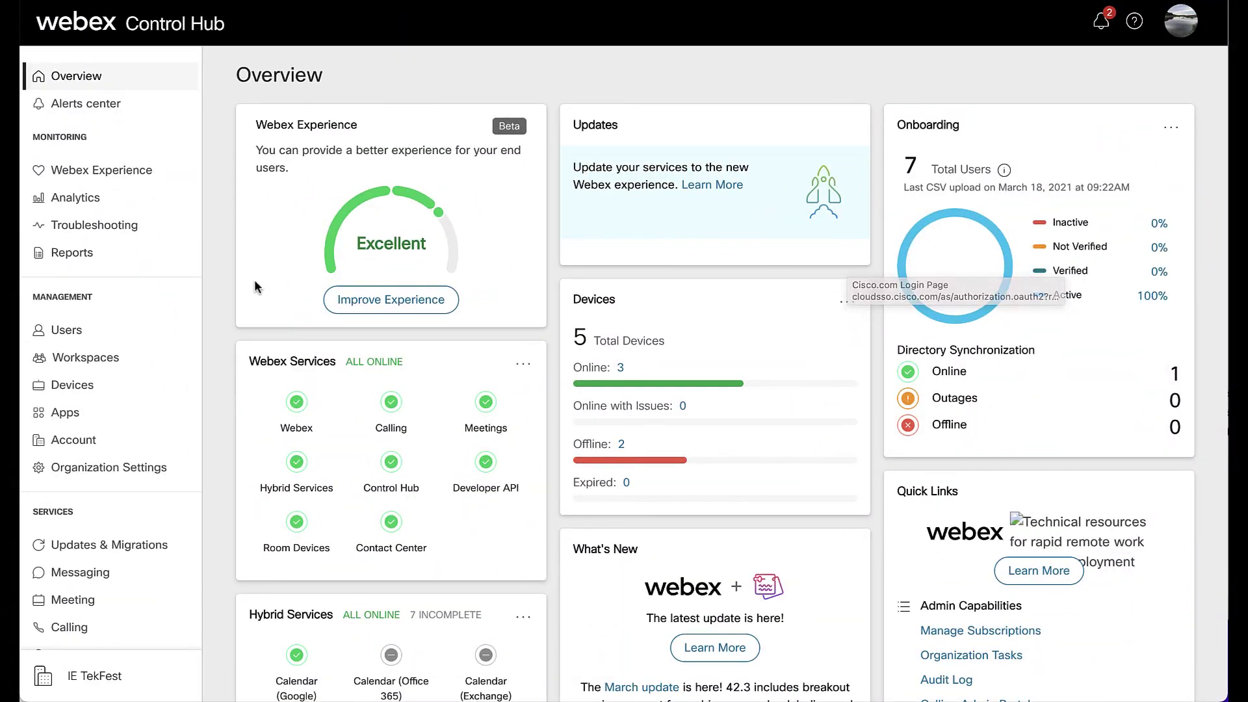
- Switch on Hoteling in the user's advanced call settings and save it
{"action": "left_click", "coordinate": [132, 338]}
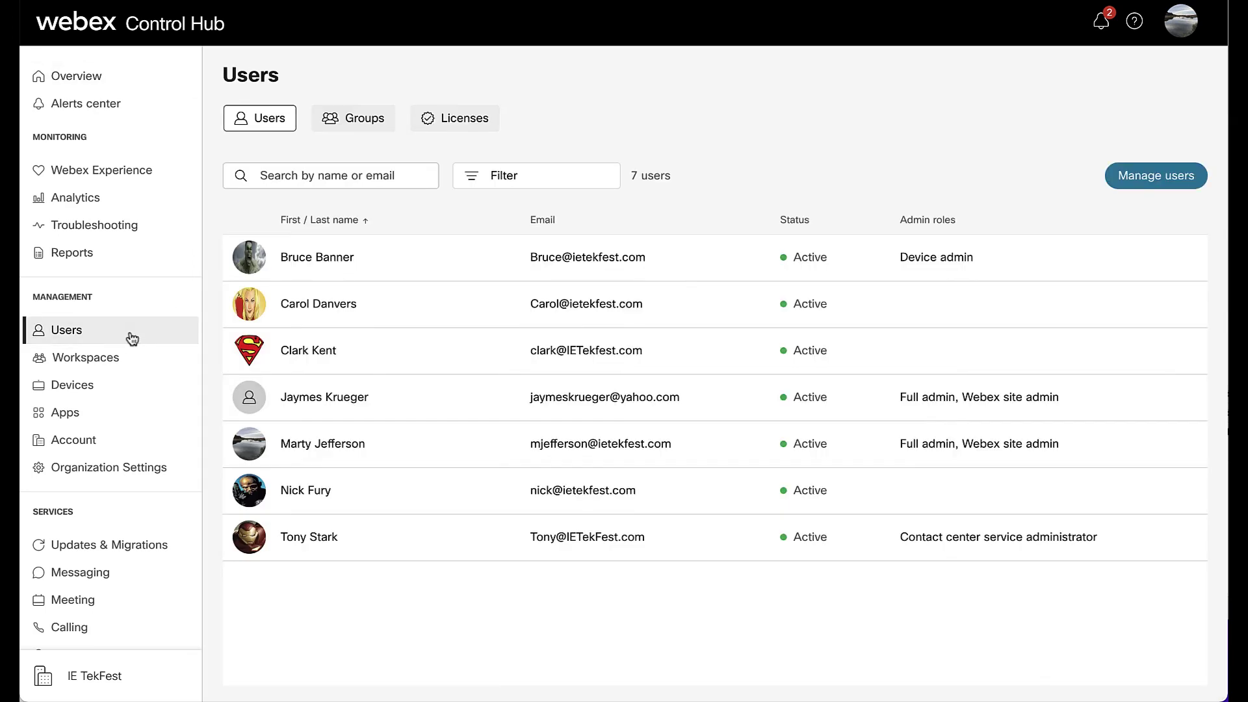
{"action": "left_click", "coordinate": [385, 305]}
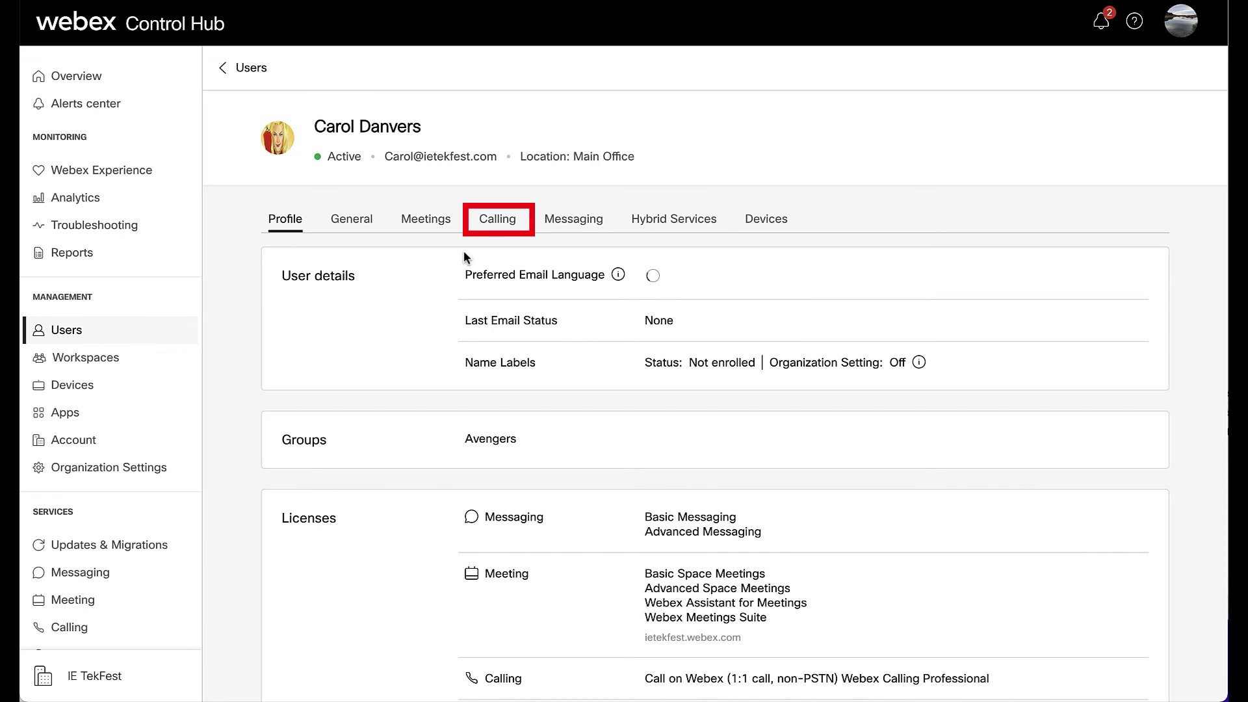
{"action": "left_click", "coordinate": [498, 224]}
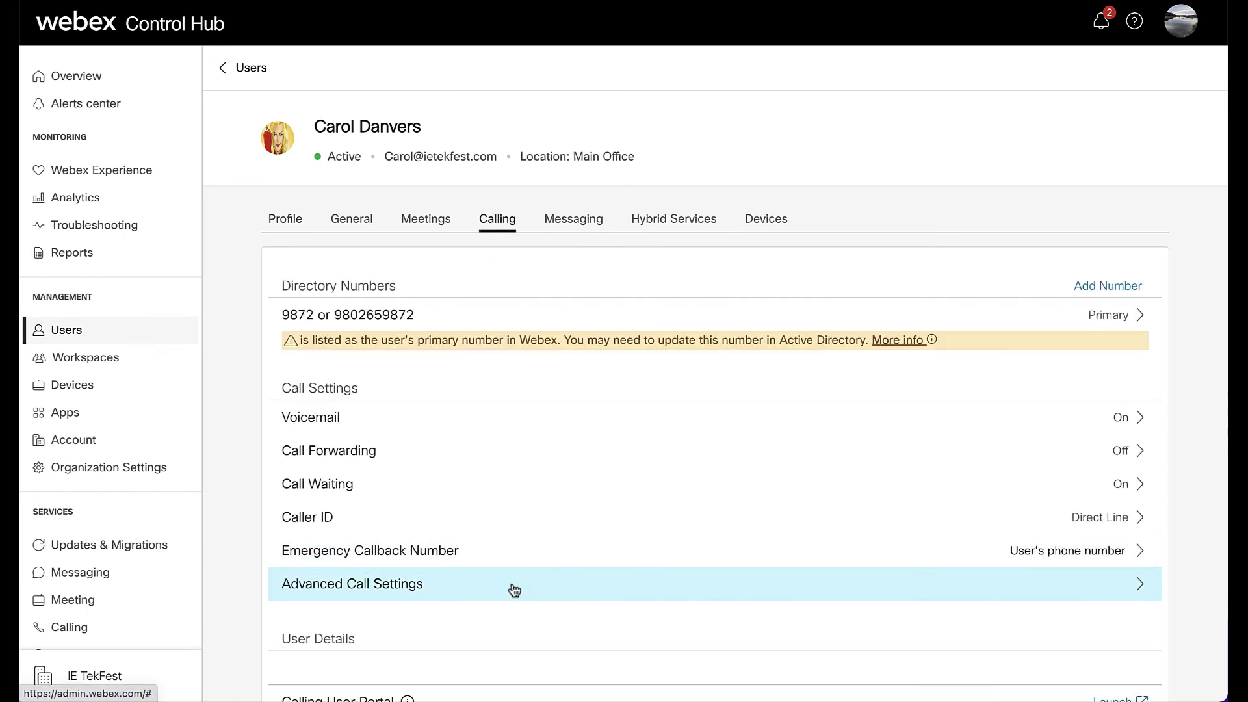
{"action": "left_click", "coordinate": [514, 585]}
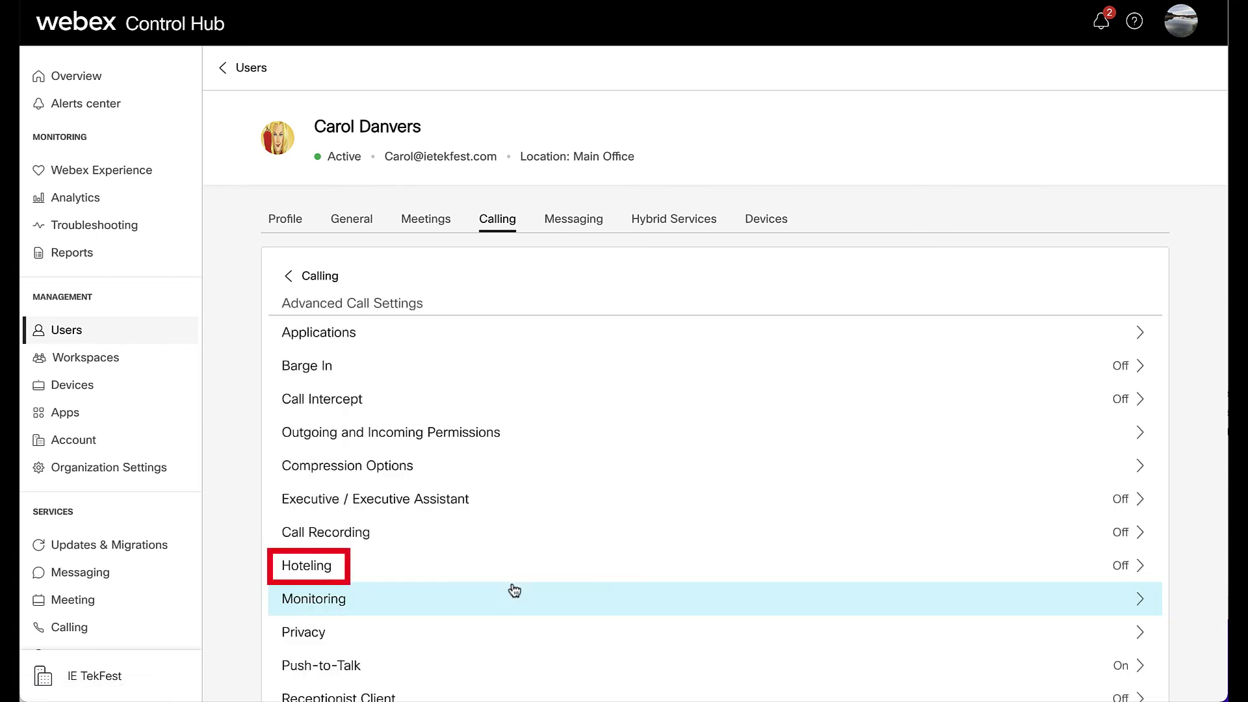
{"action": "left_click", "coordinate": [511, 566]}
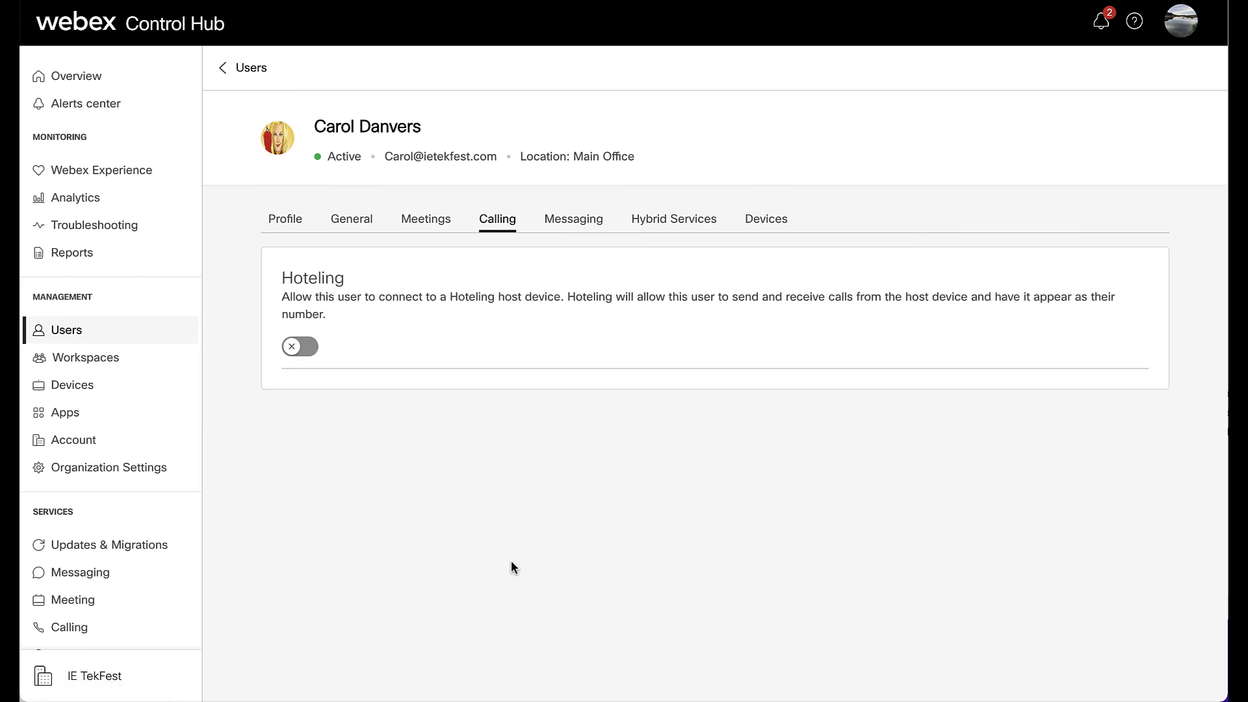
{"action": "left_click", "coordinate": [309, 350]}
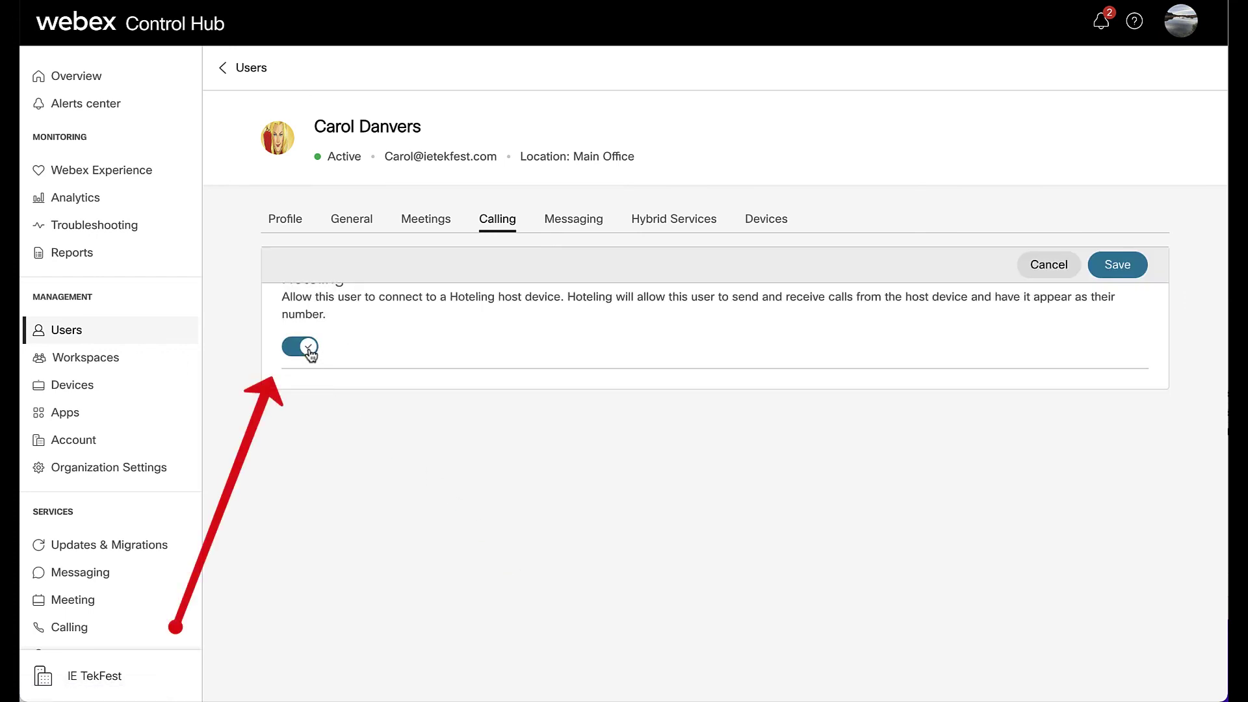
{"action": "left_click", "coordinate": [1115, 267]}
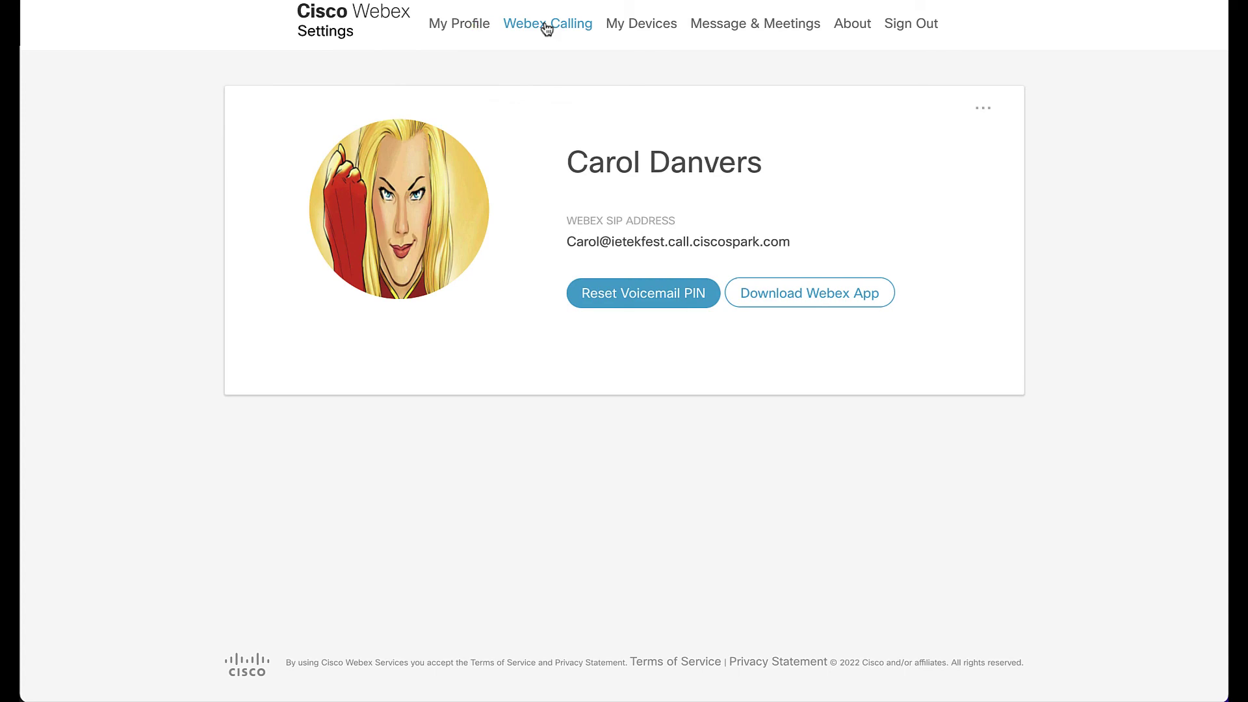
- Enable Hoteling under Additional Features and choose Hotel Cube as the hoteling location
{"action": "left_click", "coordinate": [546, 26]}
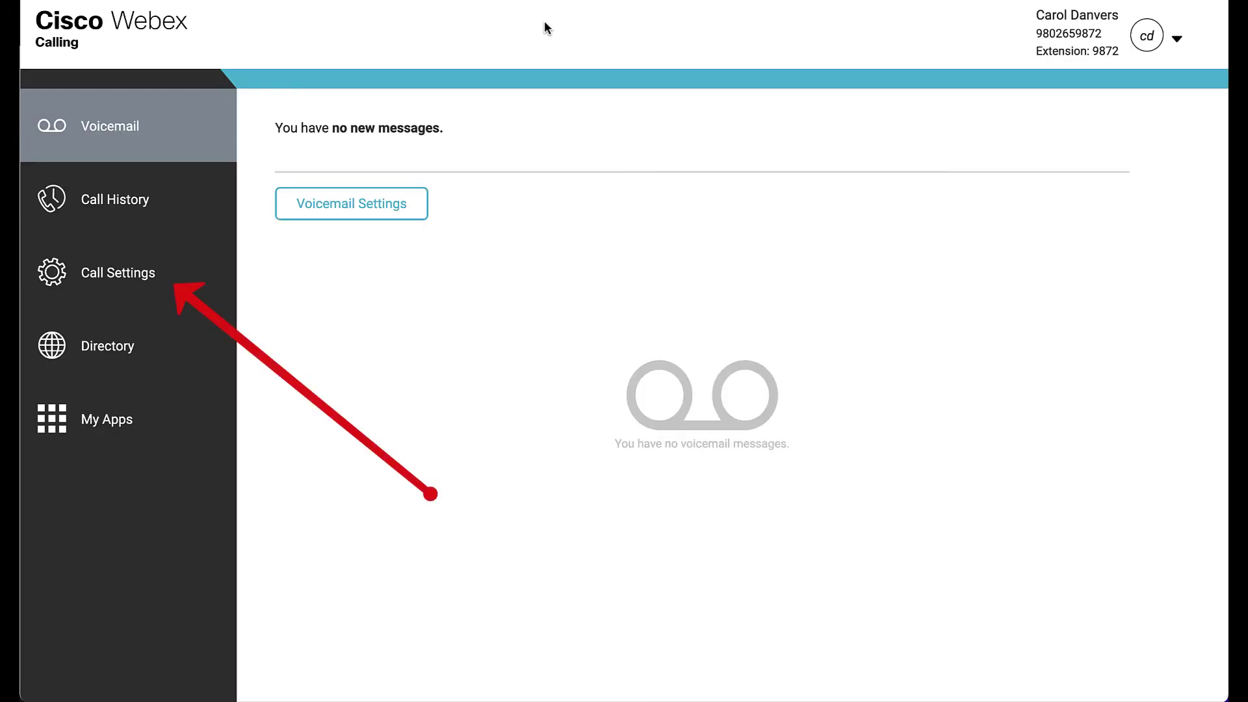
{"action": "left_click", "coordinate": [140, 278]}
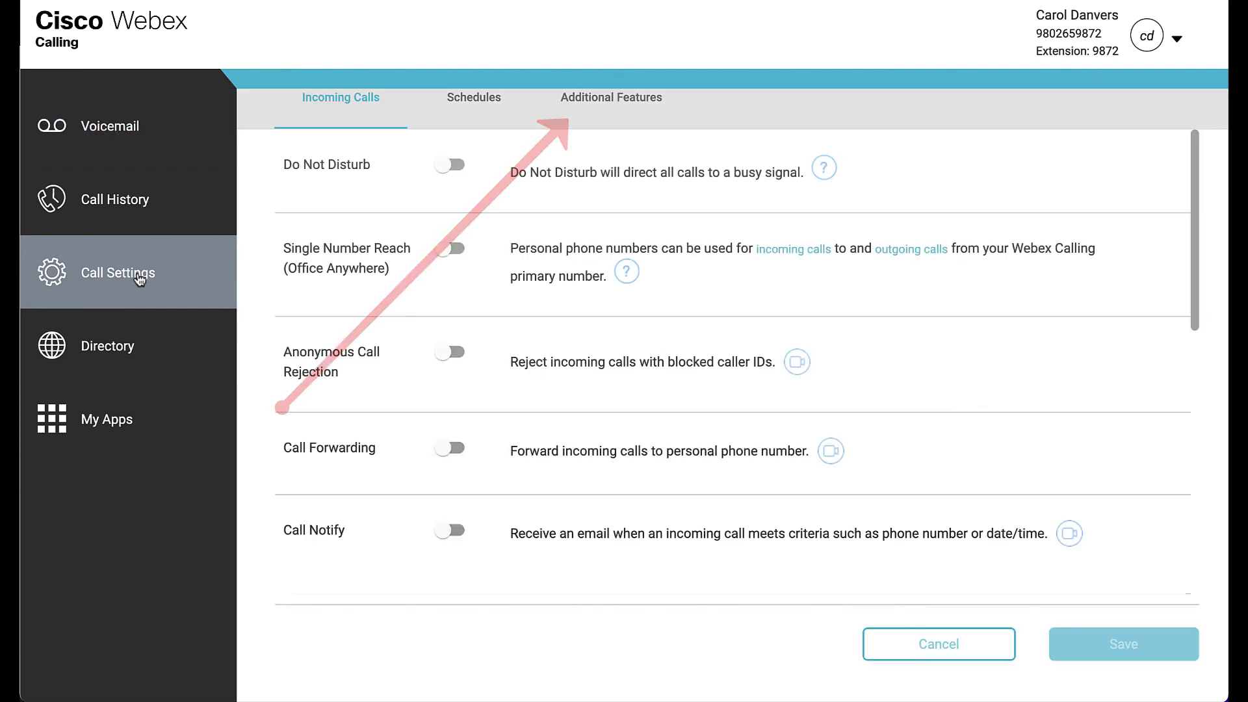
{"action": "left_click", "coordinate": [603, 104]}
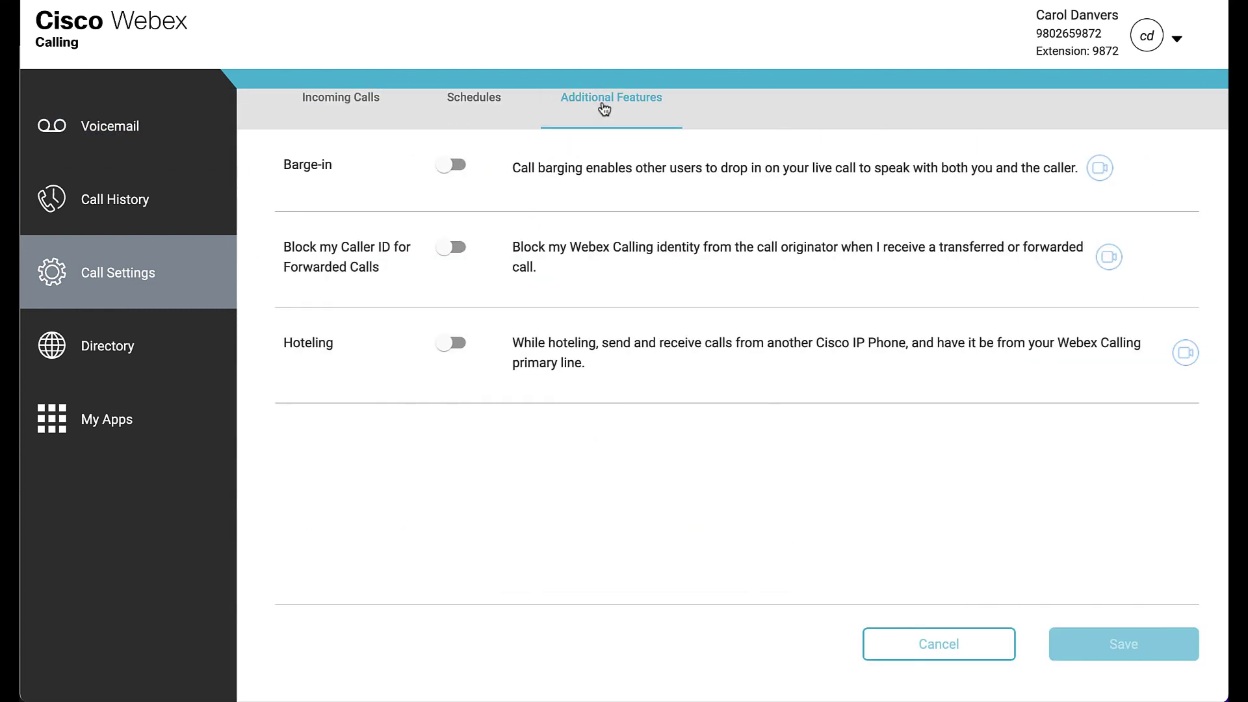
{"action": "left_click", "coordinate": [455, 343]}
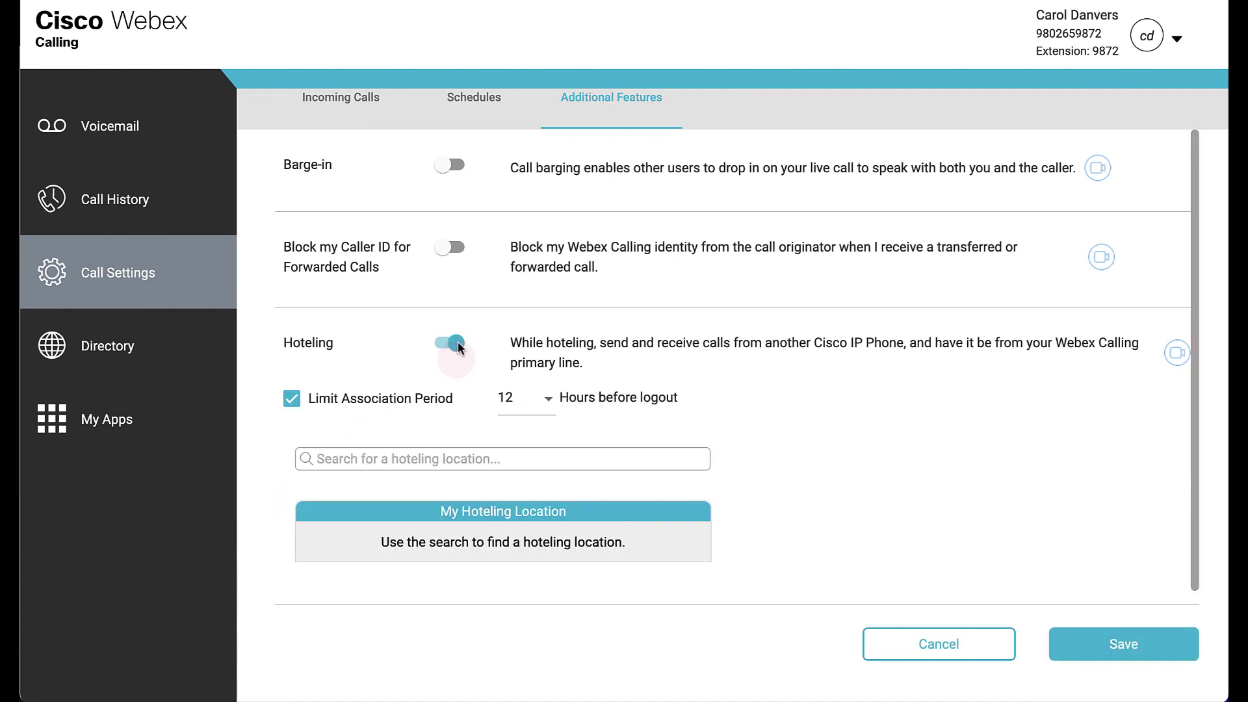
{"action": "left_click", "coordinate": [501, 459]}
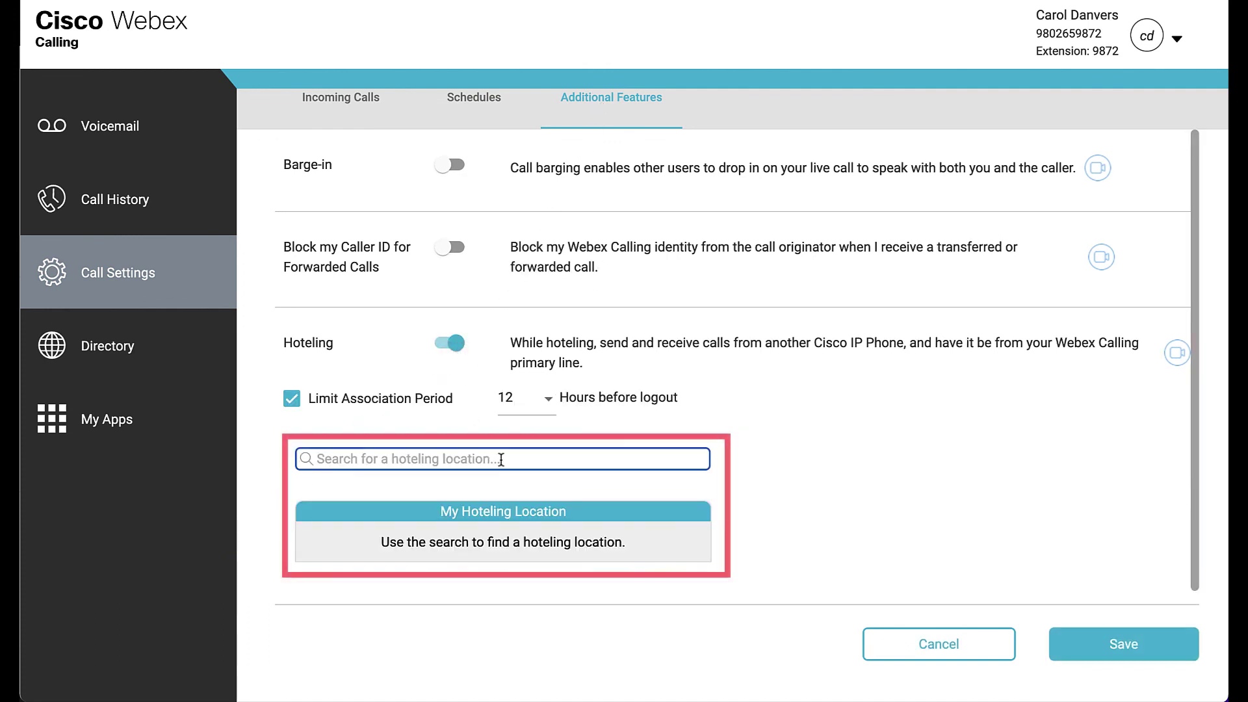
{"action": "type", "text": "hotel"}
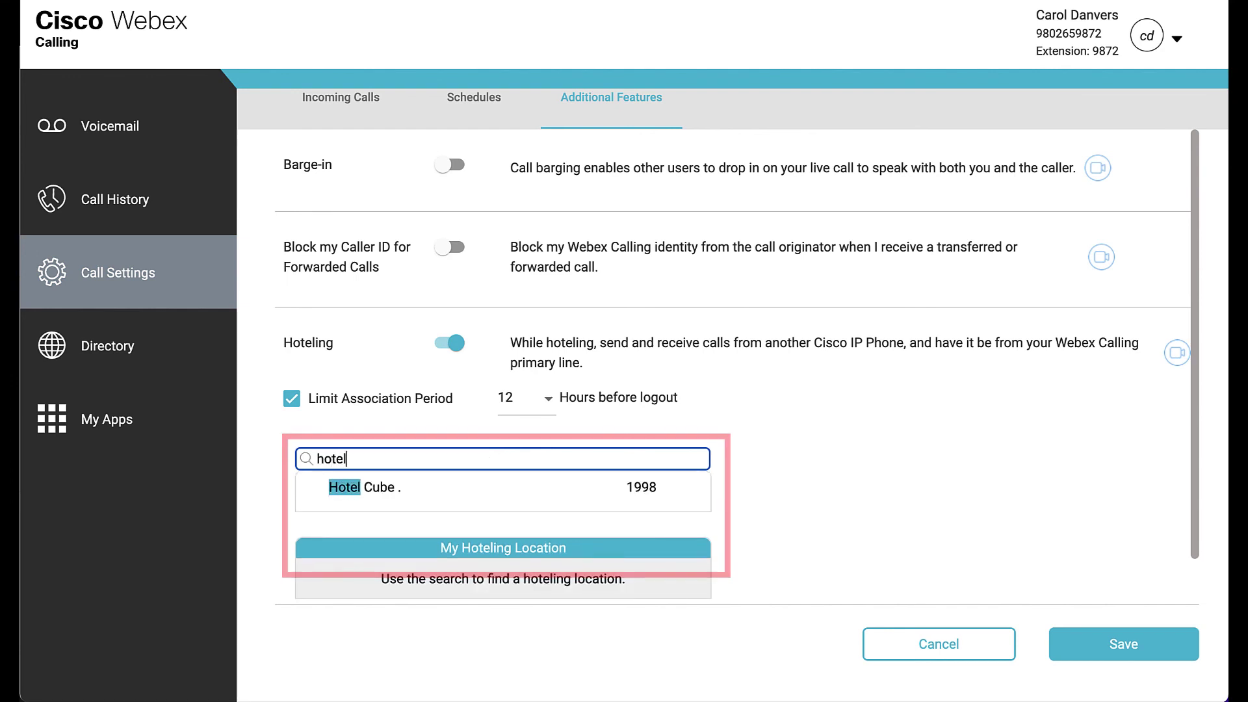
{"action": "key", "text": "BackSpace"}
{"action": "key", "text": "BackSpace"}
{"action": "key", "text": "BackSpace"}
{"action": "key", "text": "BackSpace"}
{"action": "key", "text": "BackSpace"}
{"action": "type", "text": "1998"}
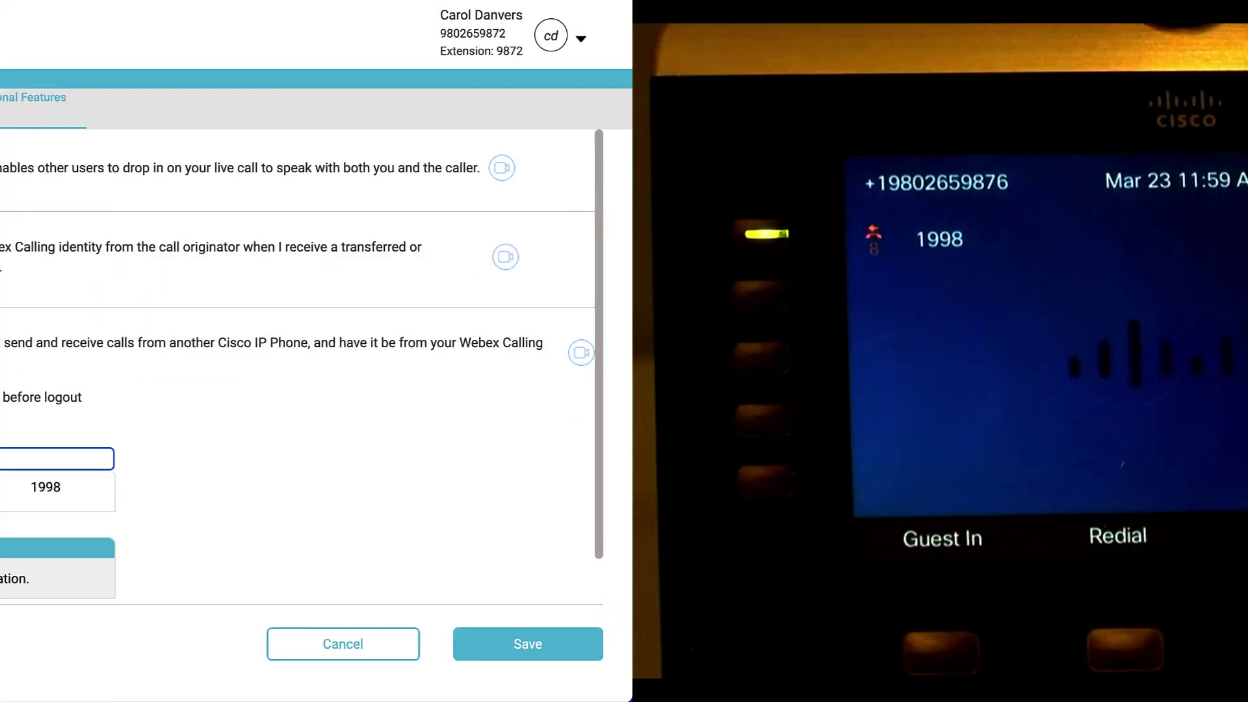
{"action": "left_click", "coordinate": [46, 487]}
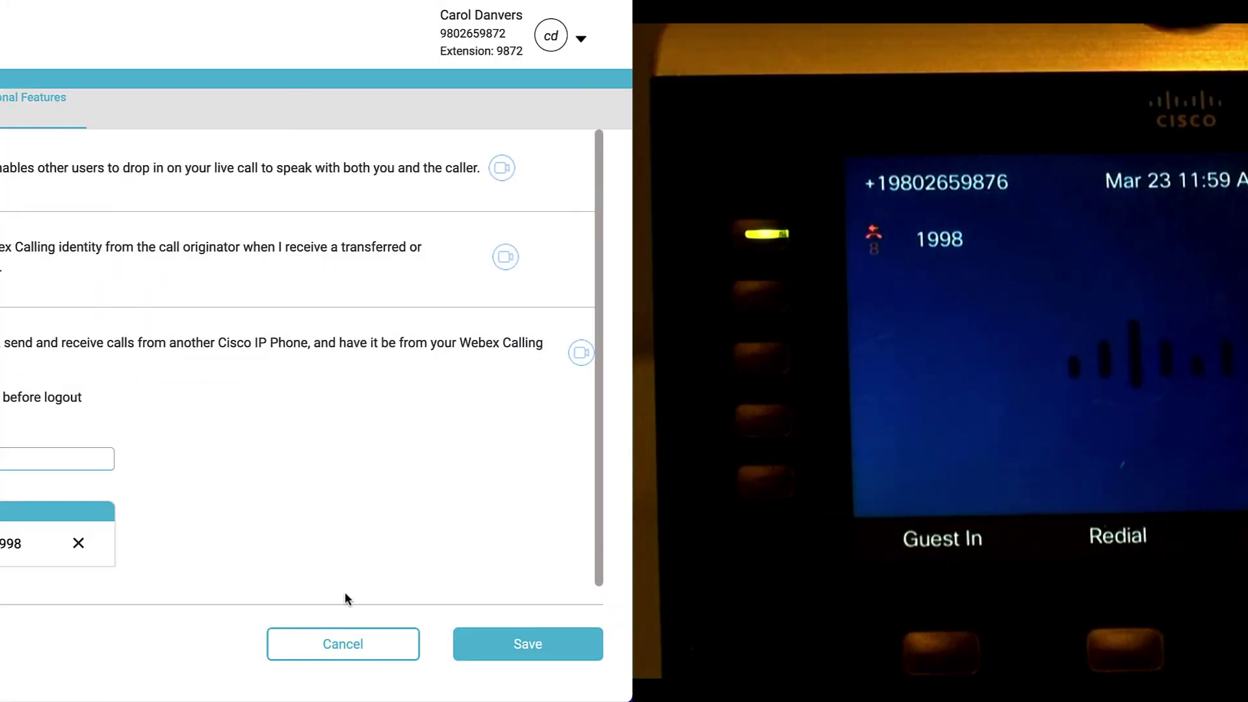
- Save the Hotel Cube hoteling location setting
{"action": "left_click", "coordinate": [524, 644]}
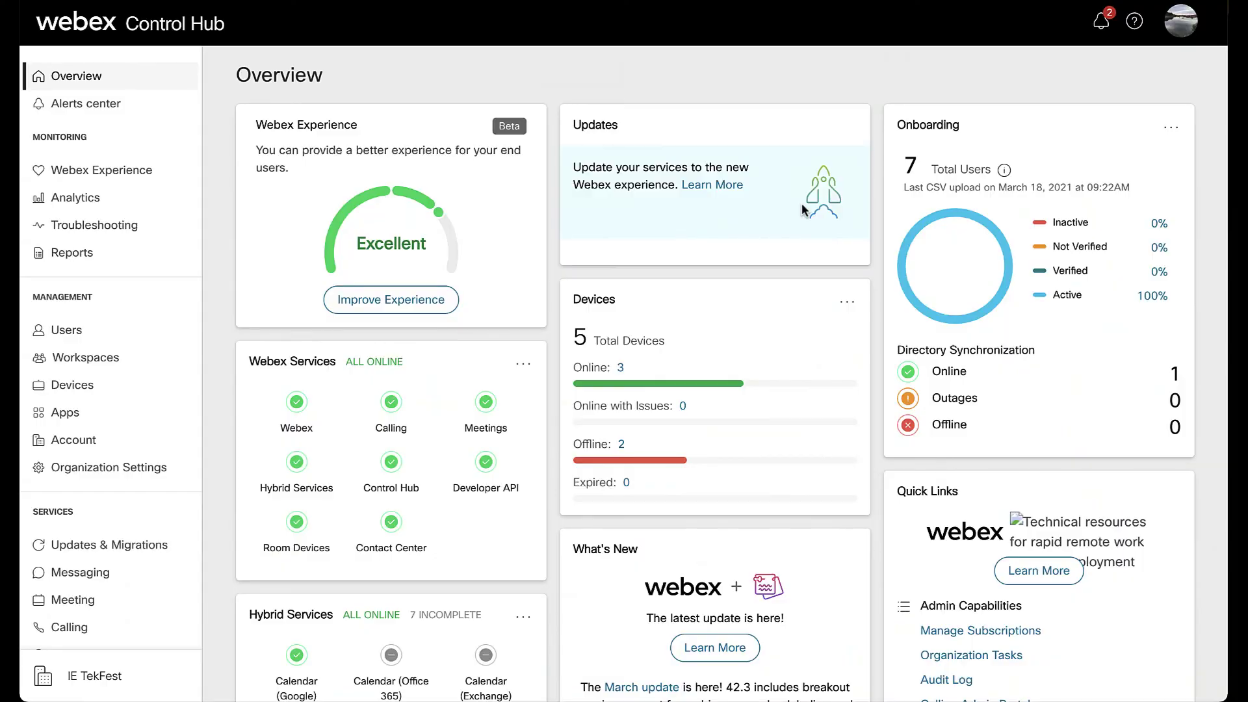
- Go to the monitoring user's Monitoring settings under Advanced Call Settings
{"action": "left_click", "coordinate": [131, 336]}
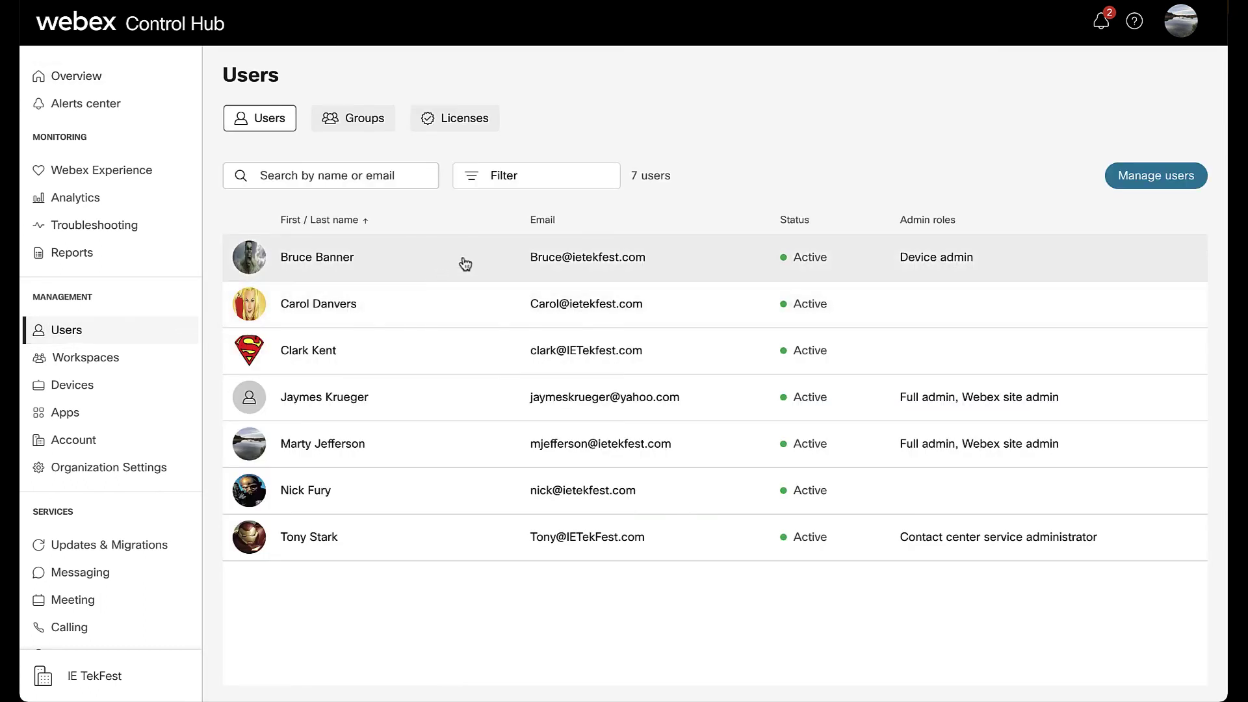
{"action": "left_click", "coordinate": [465, 262]}
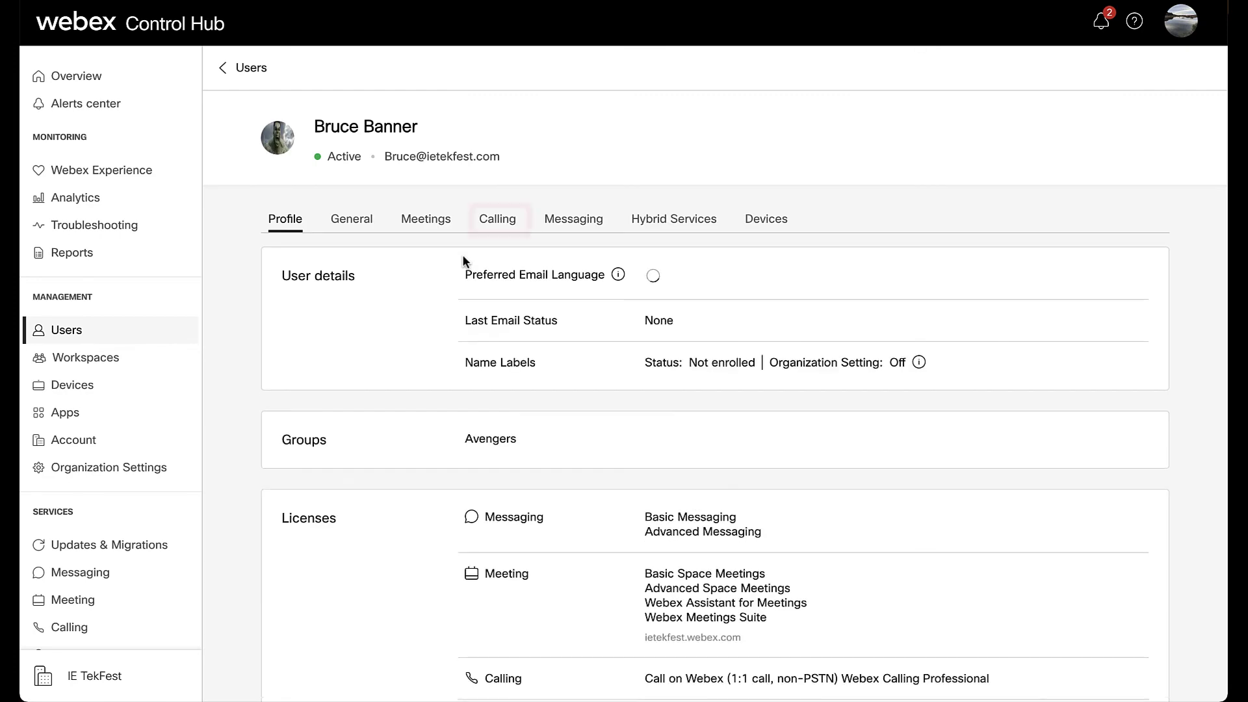
{"action": "left_click", "coordinate": [501, 222]}
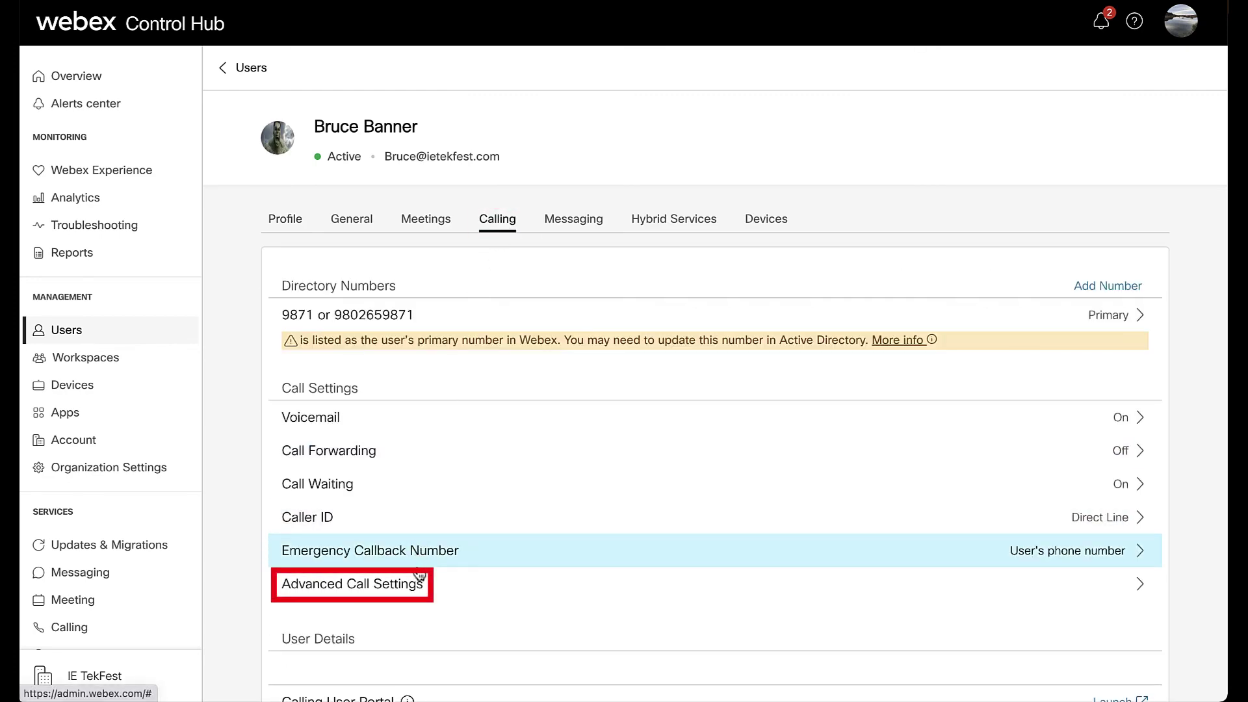
{"action": "left_click", "coordinate": [417, 584]}
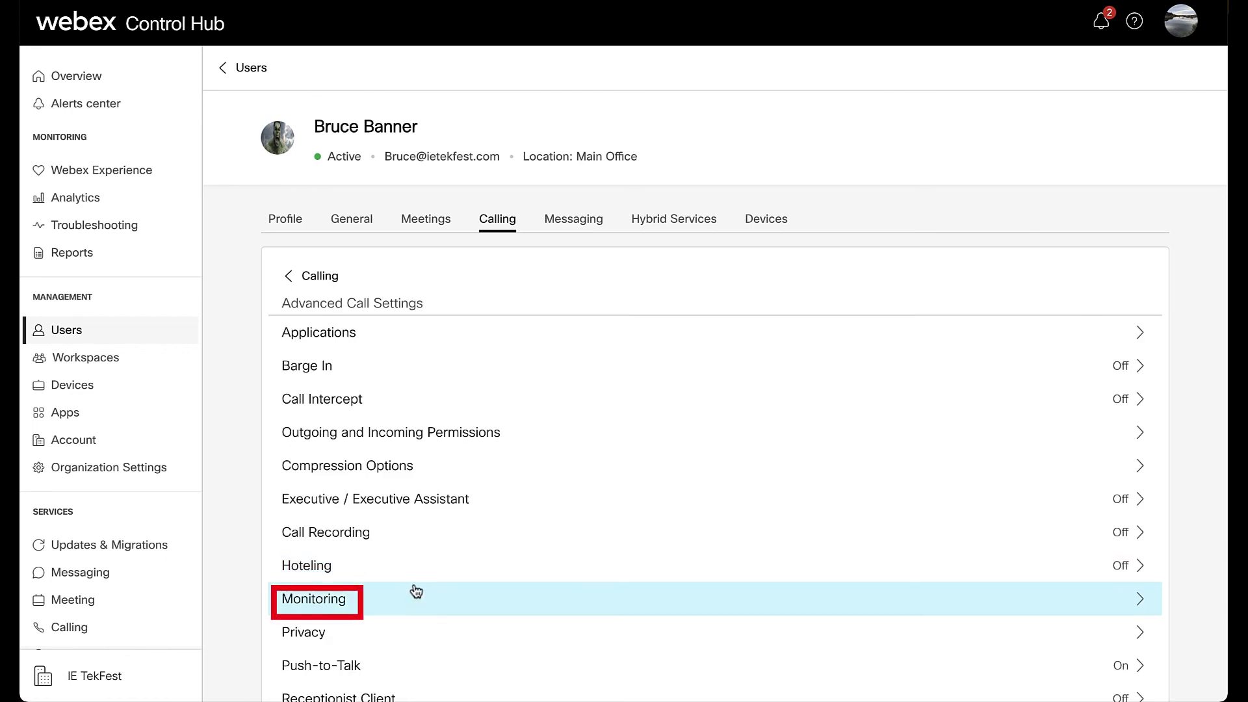
{"action": "left_click", "coordinate": [416, 607]}
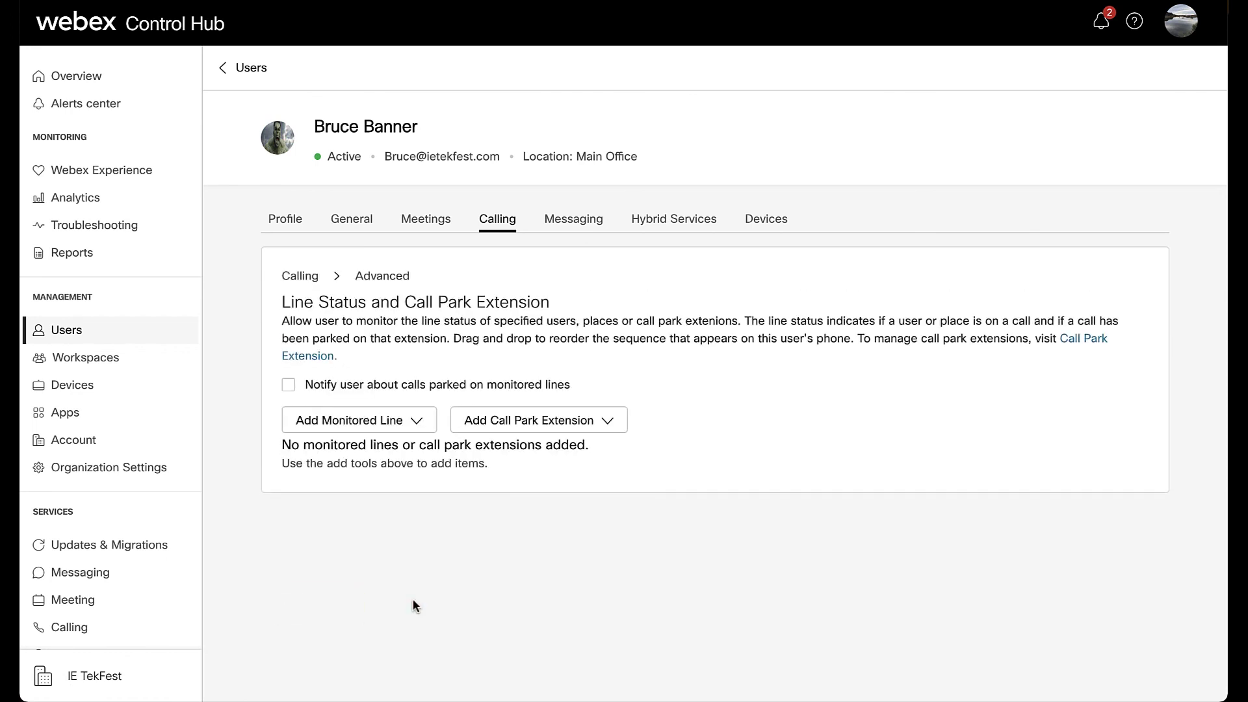
- Add three colleagues' lines and the Hotel Cube line as monitored lines
{"action": "left_click", "coordinate": [416, 420]}
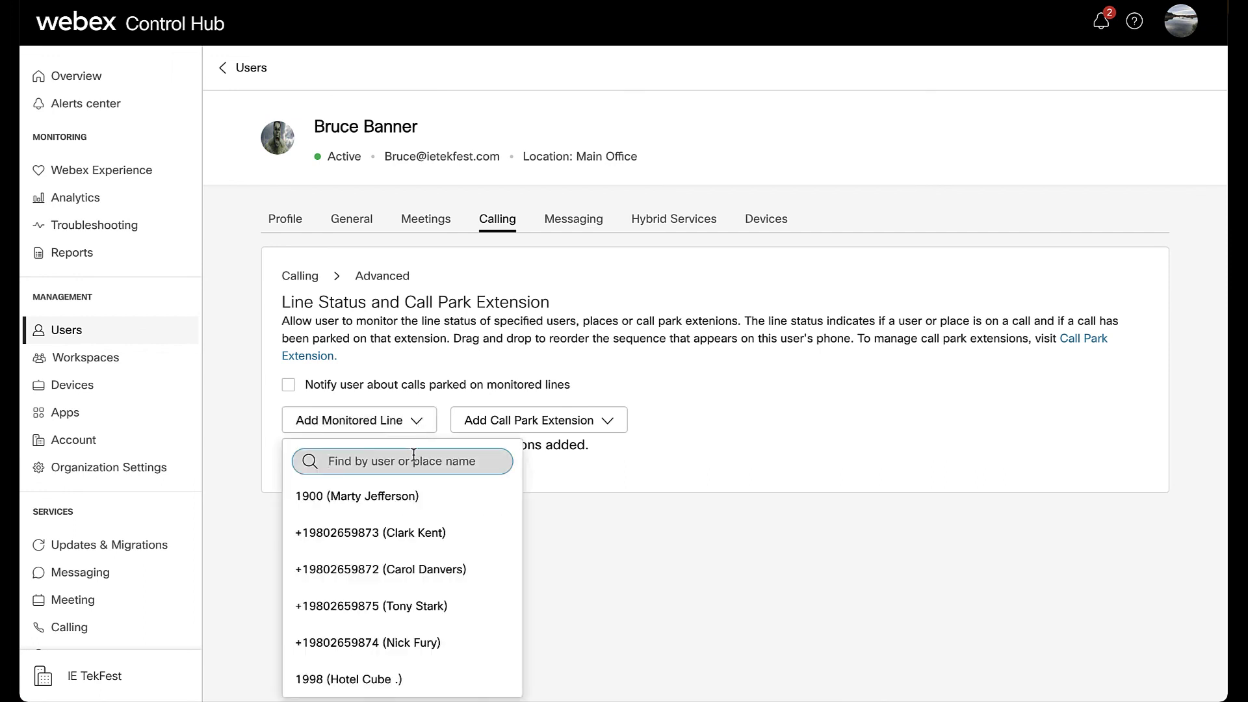
{"action": "left_click", "coordinate": [407, 569]}
{"action": "left_click", "coordinate": [419, 420]}
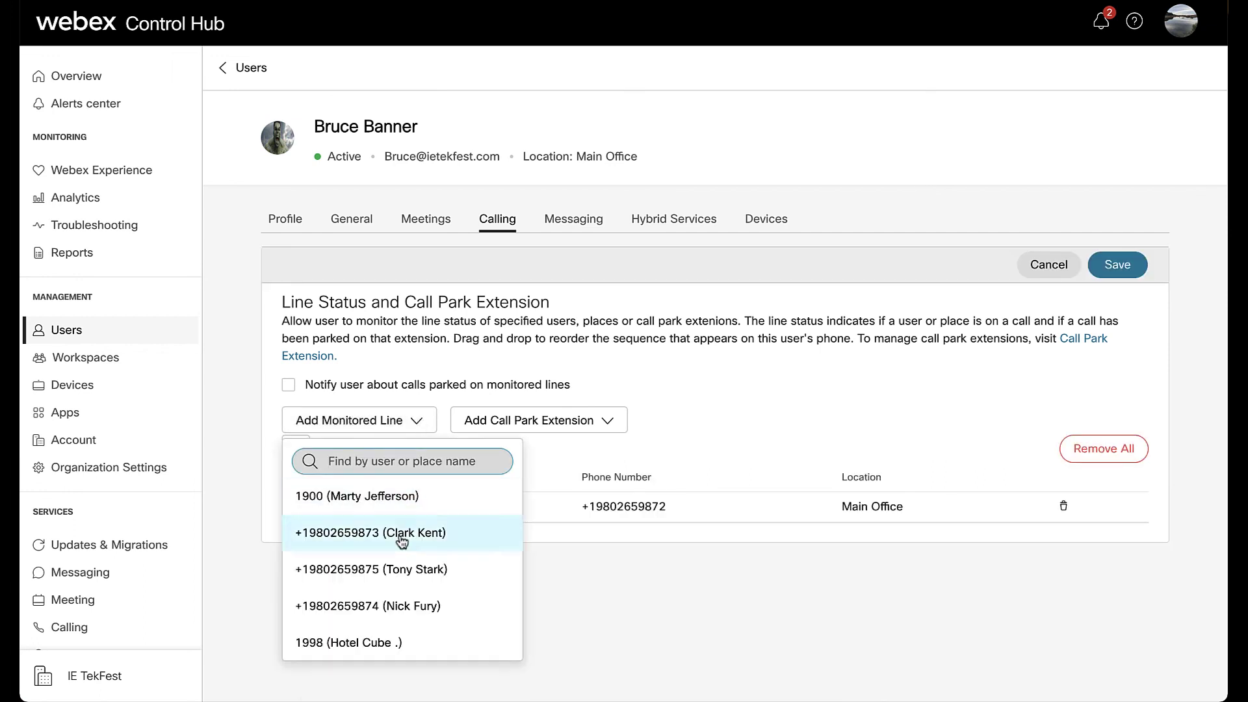
{"action": "left_click", "coordinate": [399, 569]}
{"action": "left_click", "coordinate": [416, 420]}
{"action": "left_click", "coordinate": [403, 568]}
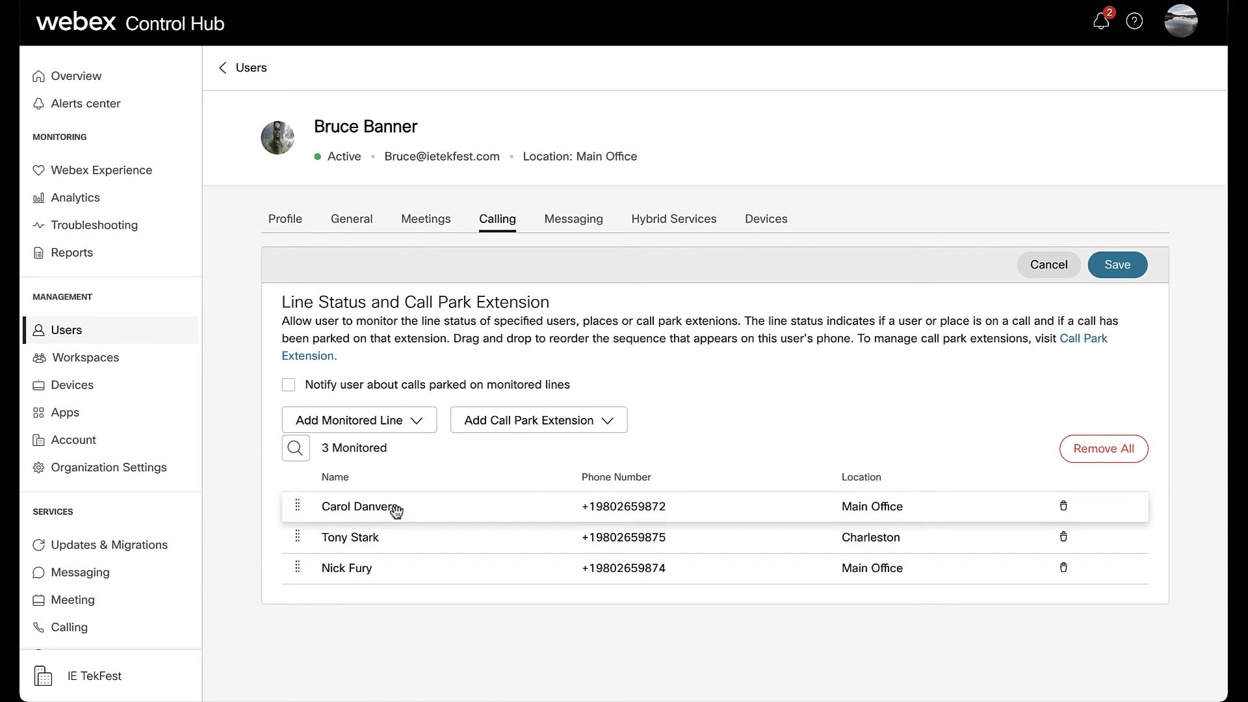
{"action": "left_click", "coordinate": [416, 421]}
{"action": "left_click", "coordinate": [401, 565]}
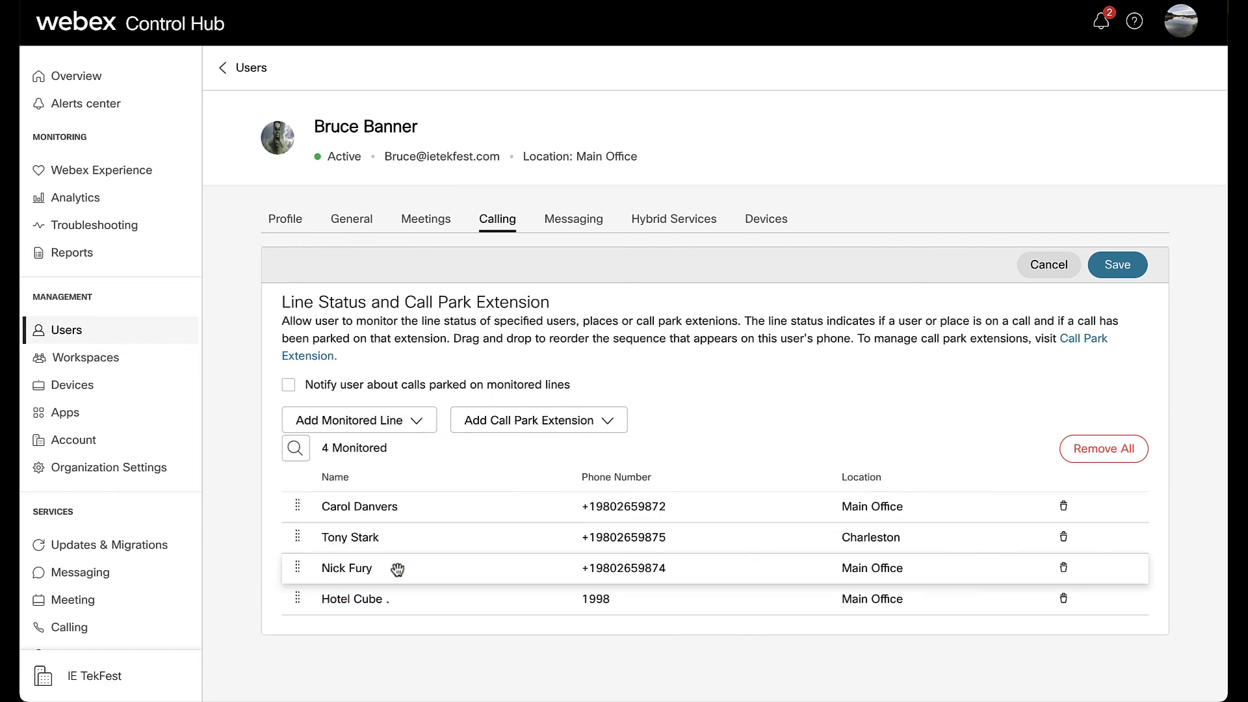
{"action": "left_click", "coordinate": [604, 421]}
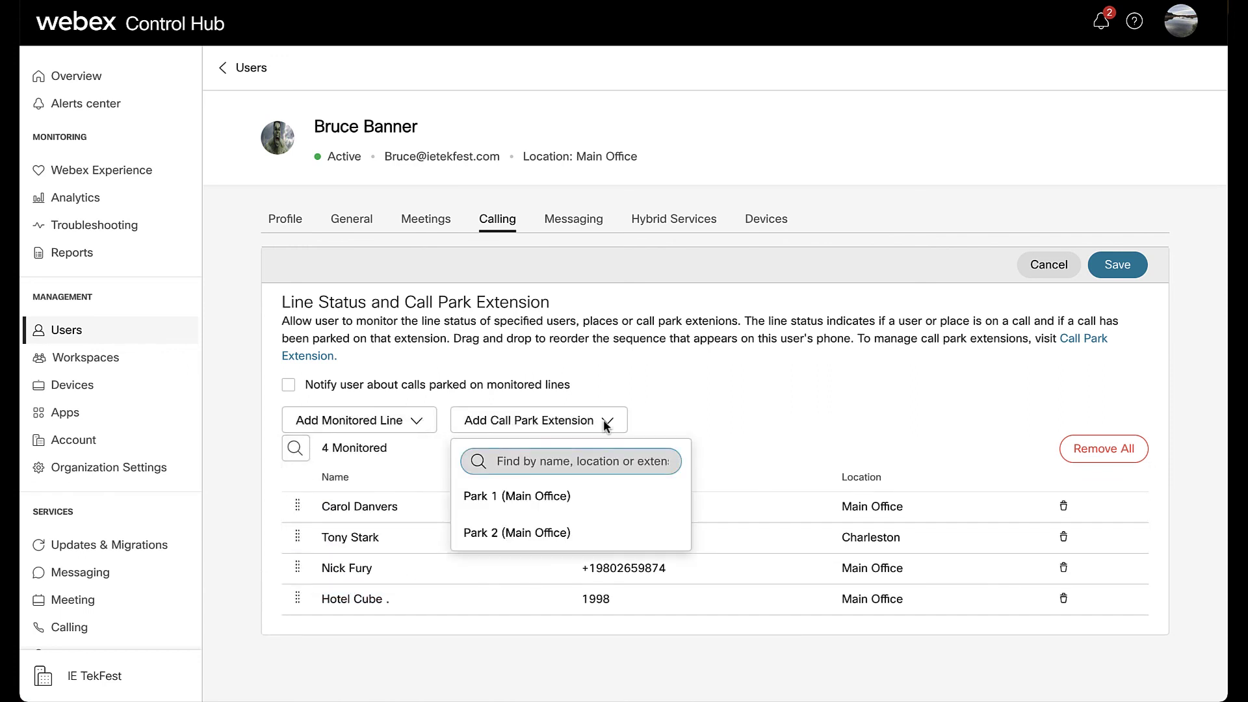
{"action": "left_click", "coordinate": [604, 421]}
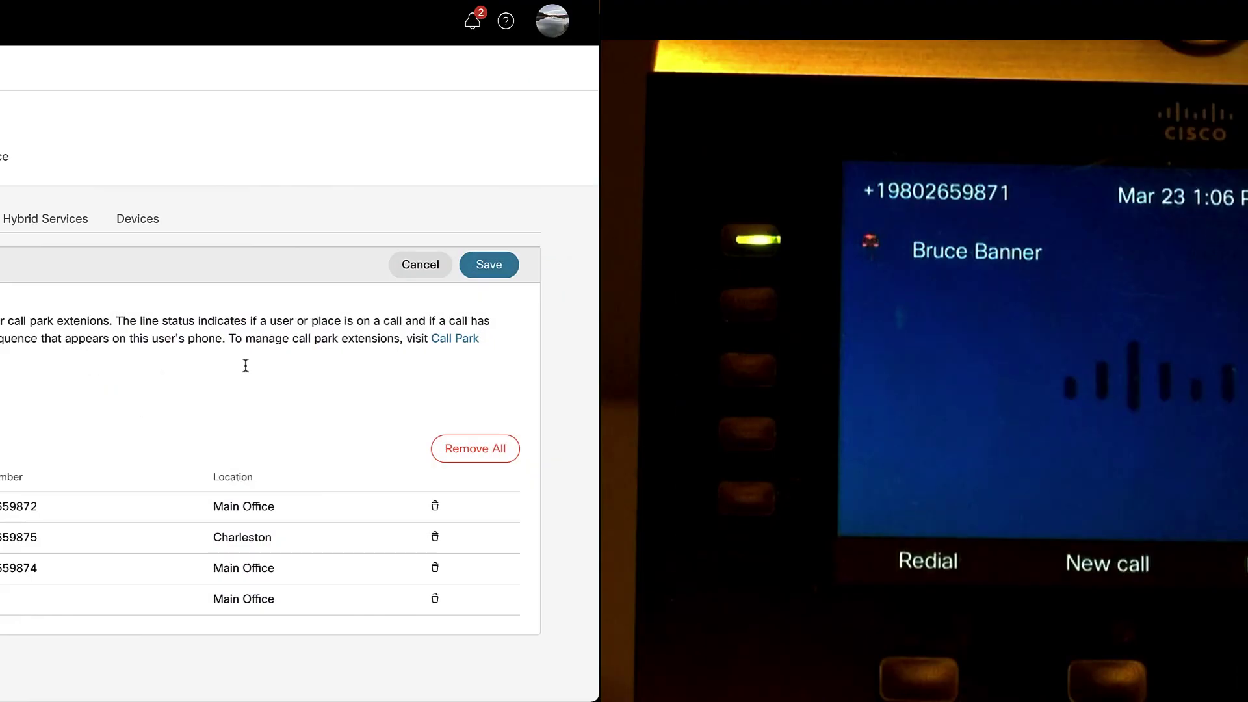
- Save the monitoring settings and place a test call to a colleague from the monitoring user's line
{"action": "left_click", "coordinate": [489, 265]}
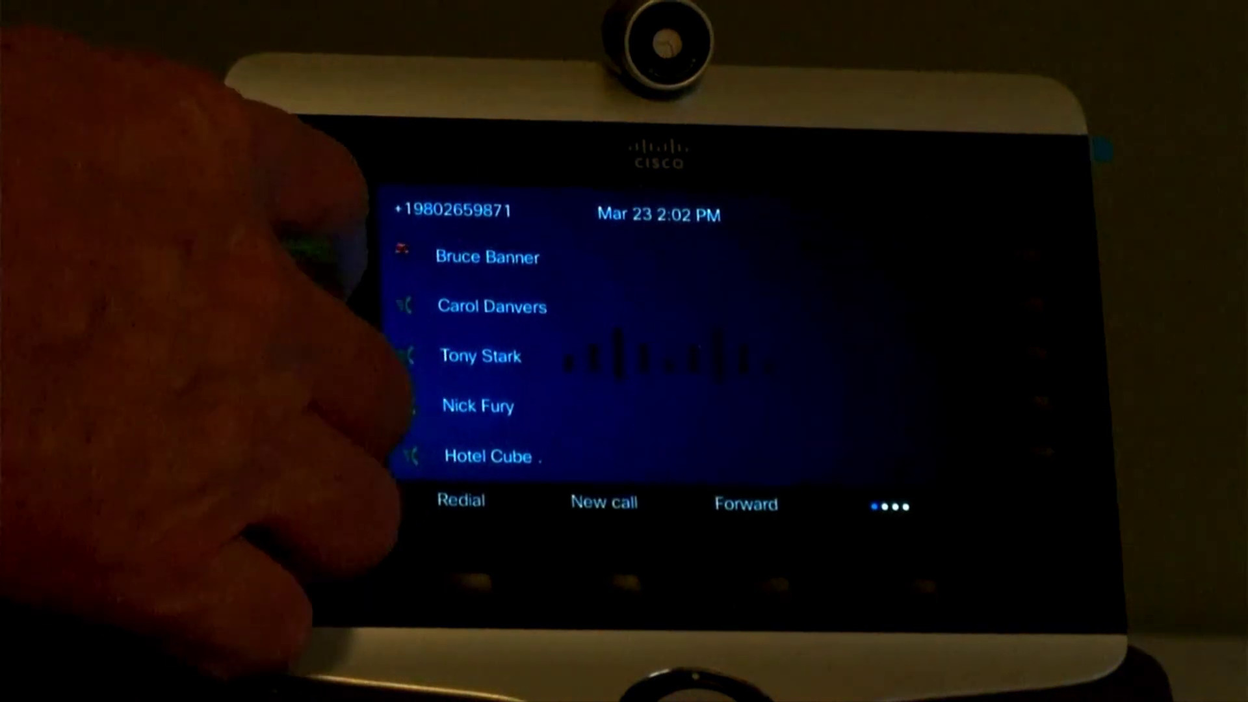
{"action": "left_click", "coordinate": [316, 294]}
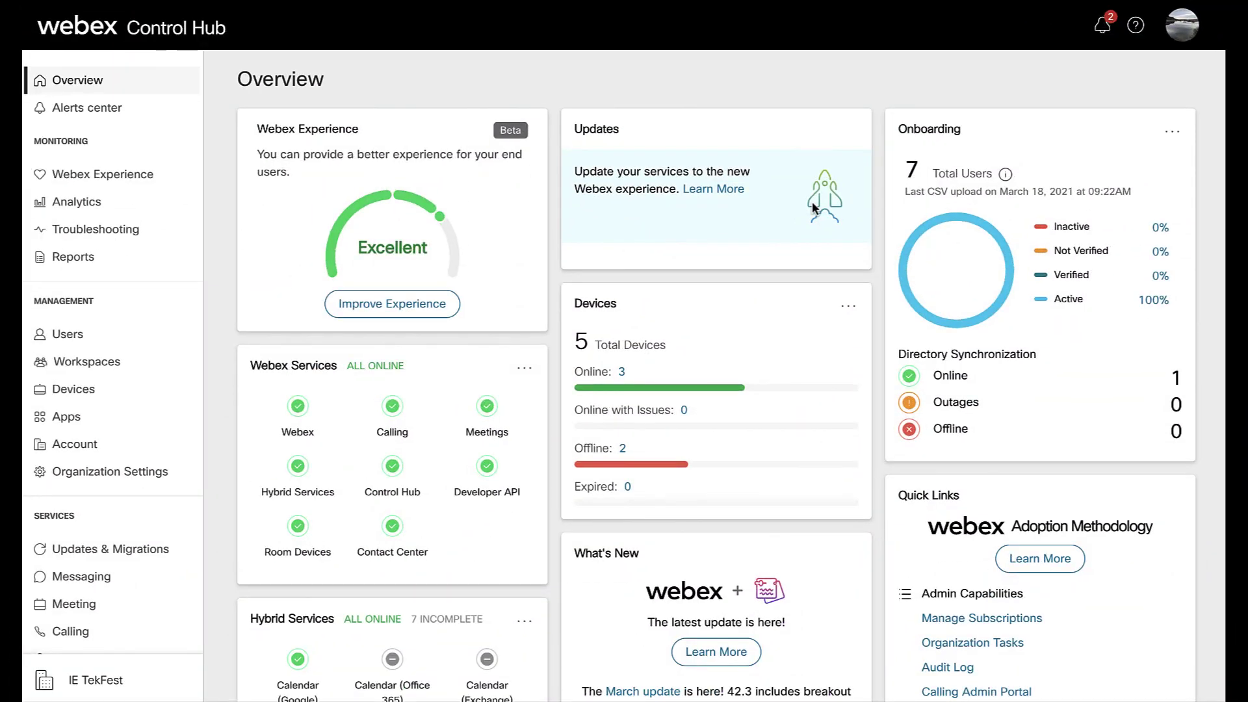
- Turn on Call Recording in the user's advanced call settings
{"action": "left_click", "coordinate": [83, 337]}
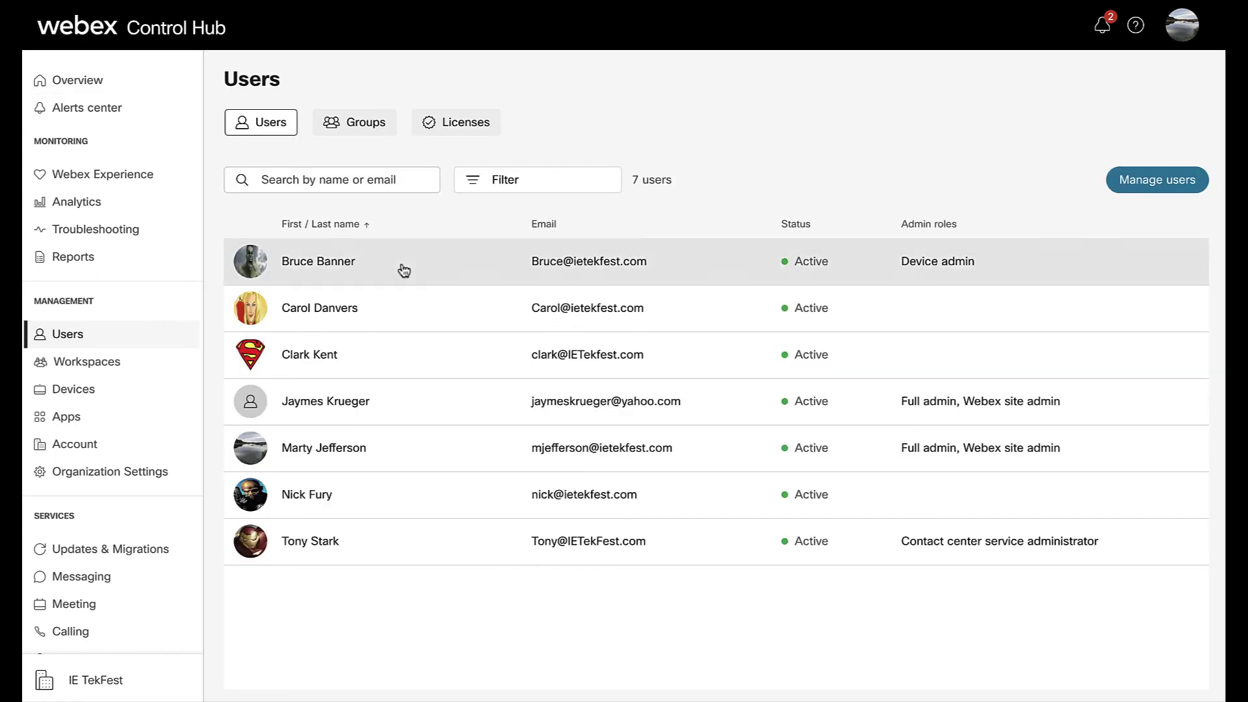
{"action": "left_click", "coordinate": [401, 267]}
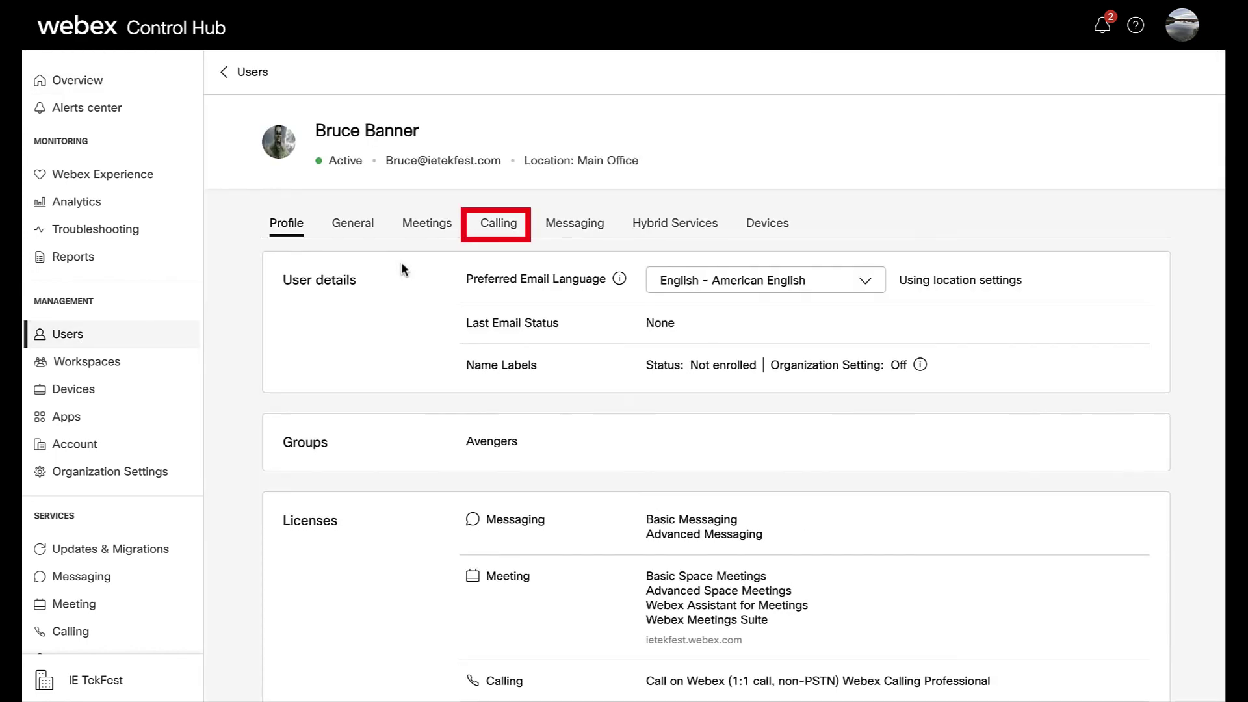
{"action": "left_click", "coordinate": [500, 233]}
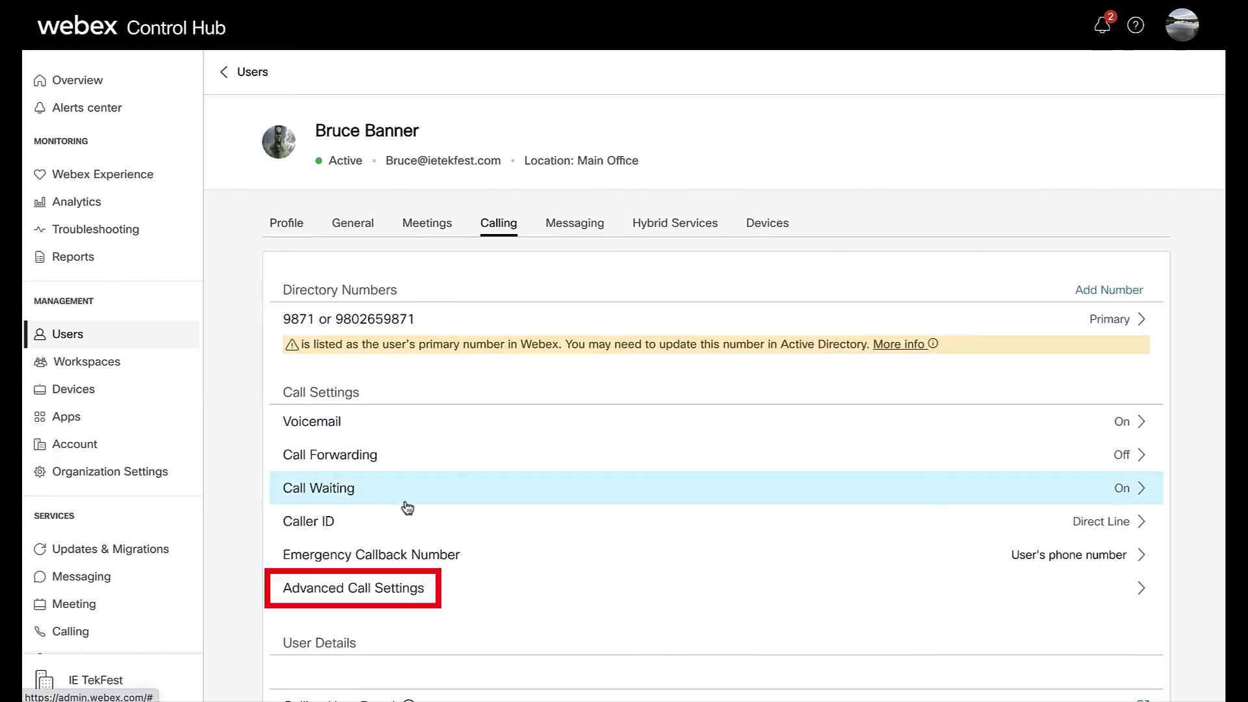
{"action": "left_click", "coordinate": [382, 588]}
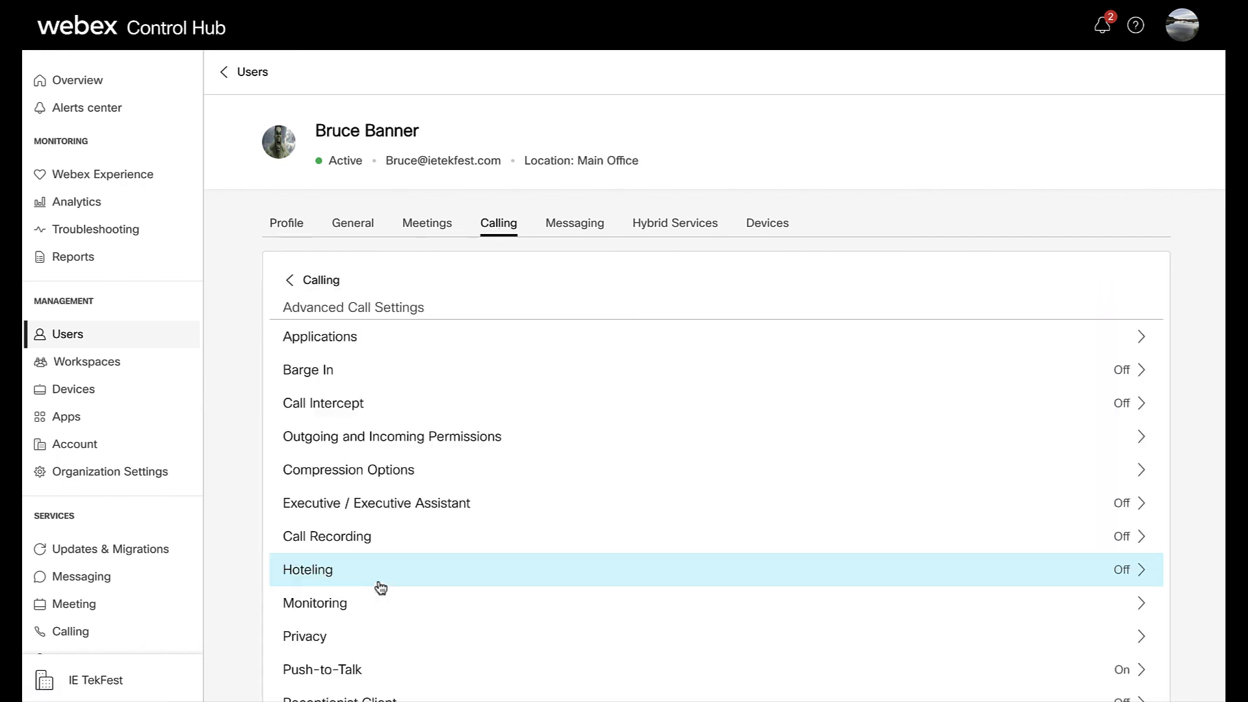
{"action": "left_click", "coordinate": [438, 542]}
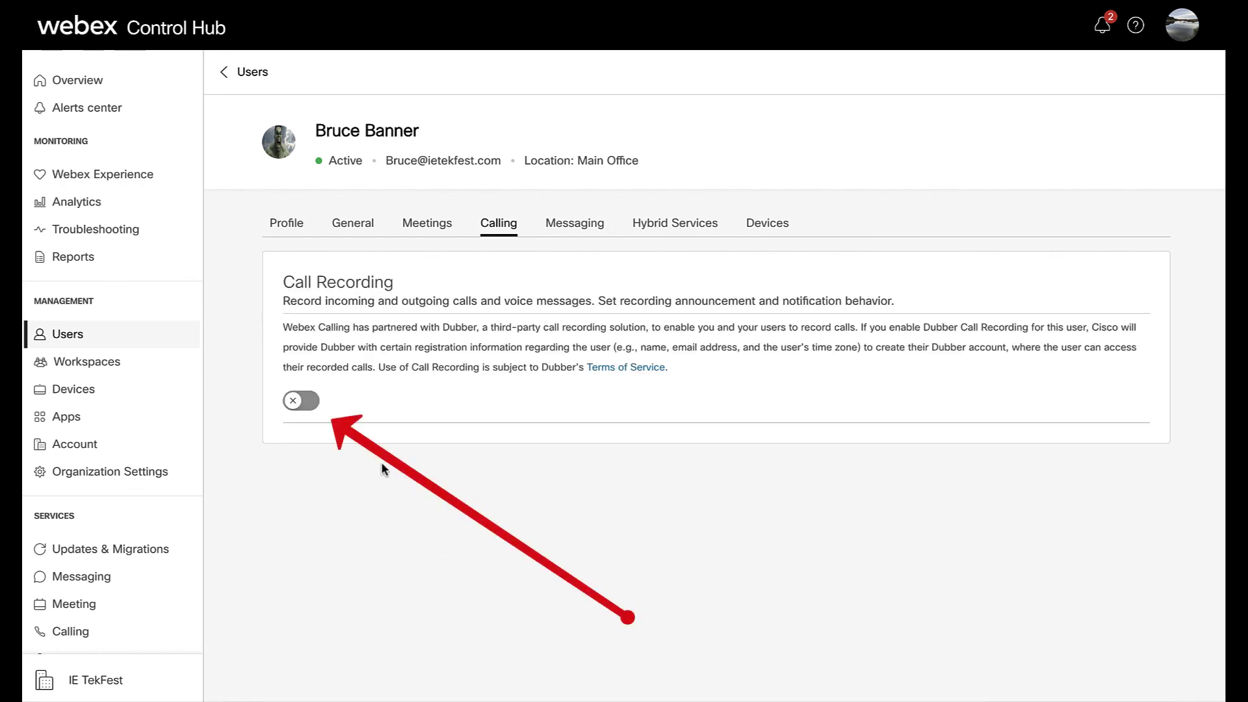
{"action": "left_click", "coordinate": [306, 401]}
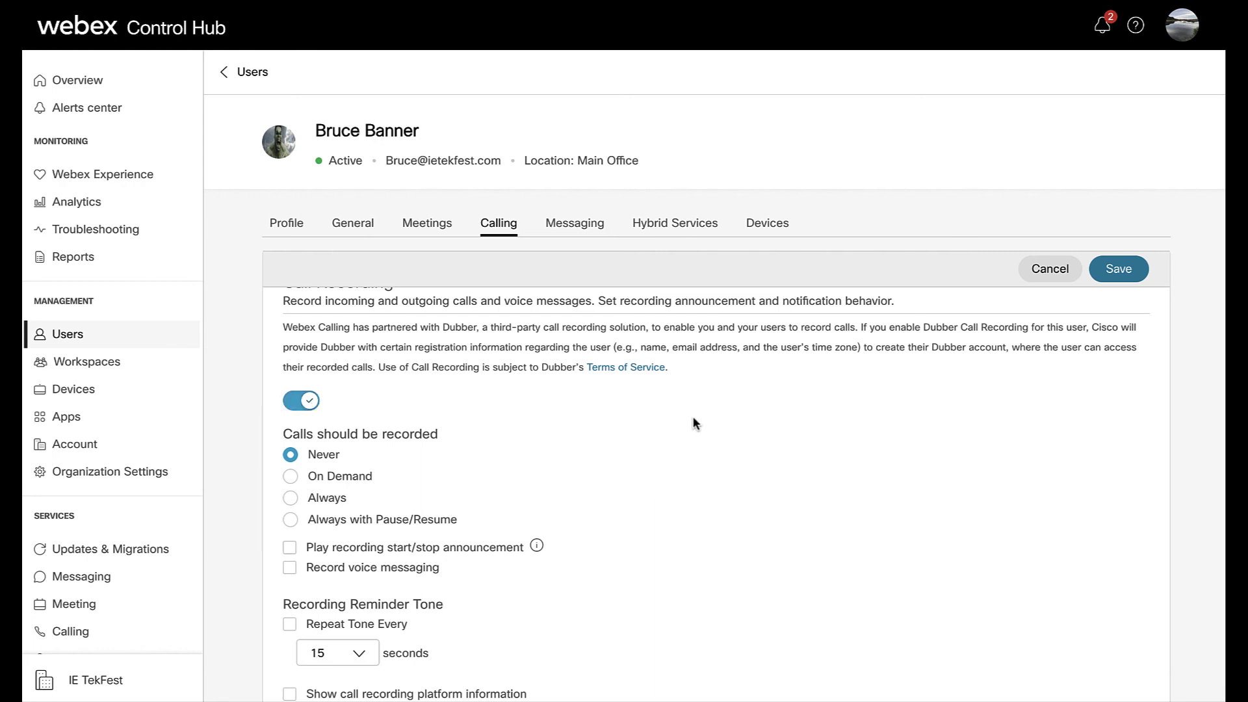
- Set recording to On Demand with the start/stop announcement off, and save the settings
{"action": "scroll", "coordinate": [696, 423], "scroll_direction": "down", "scroll_amount": 2}
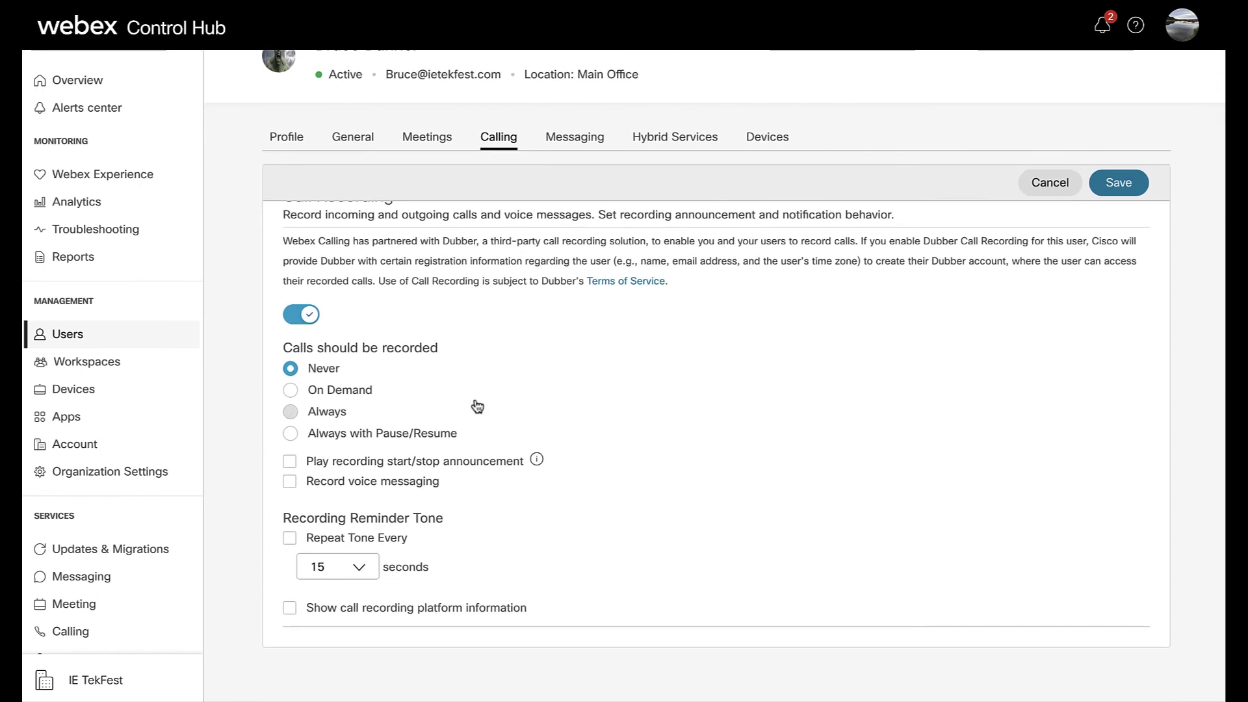
{"action": "left_click", "coordinate": [291, 391]}
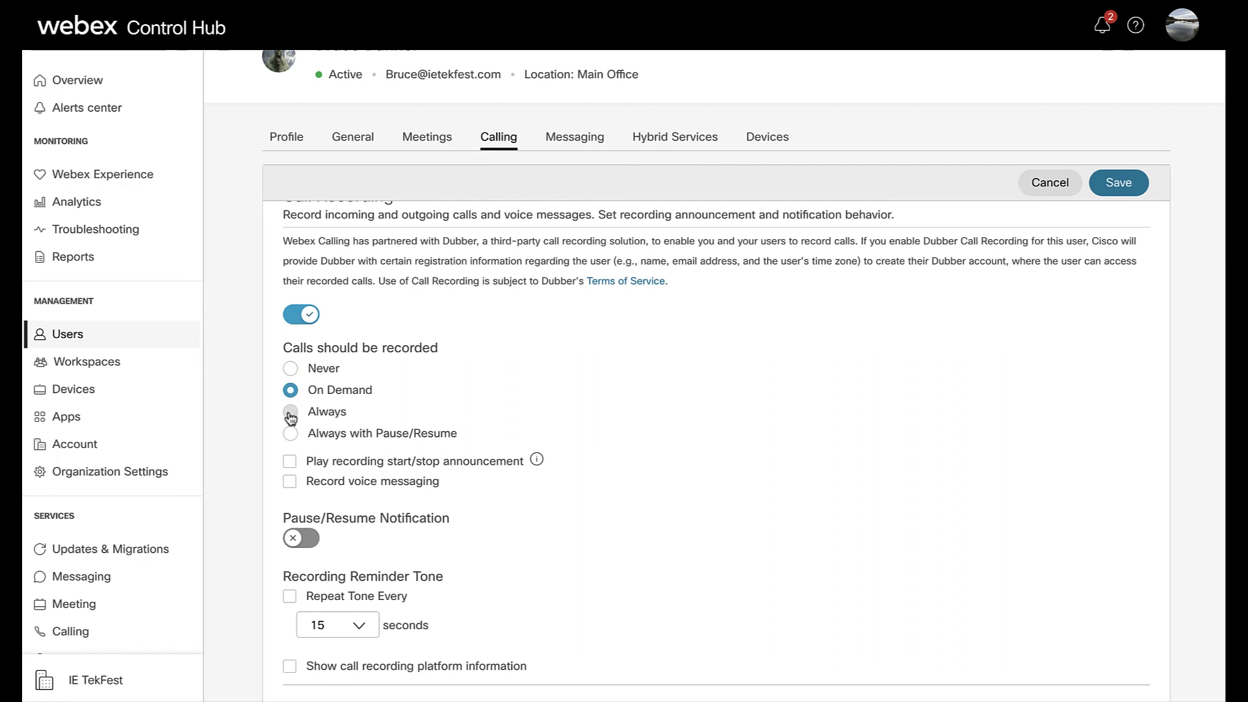
{"action": "left_click", "coordinate": [290, 413]}
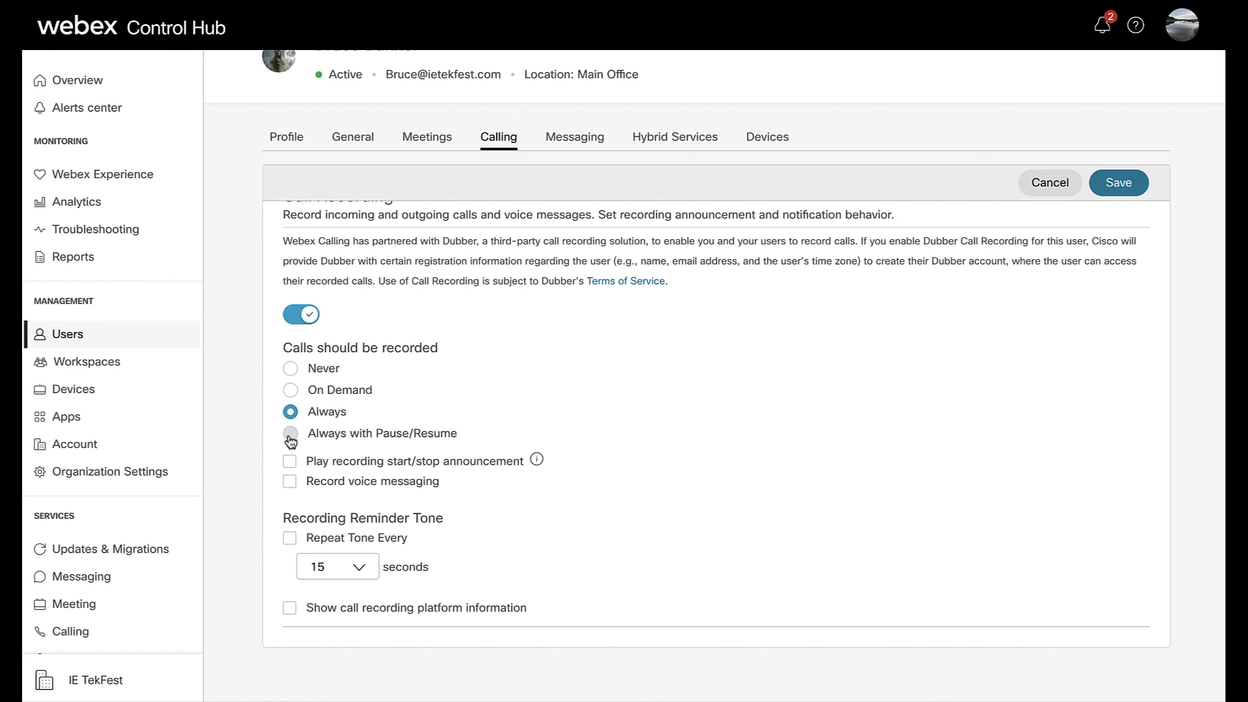
{"action": "left_click", "coordinate": [290, 434]}
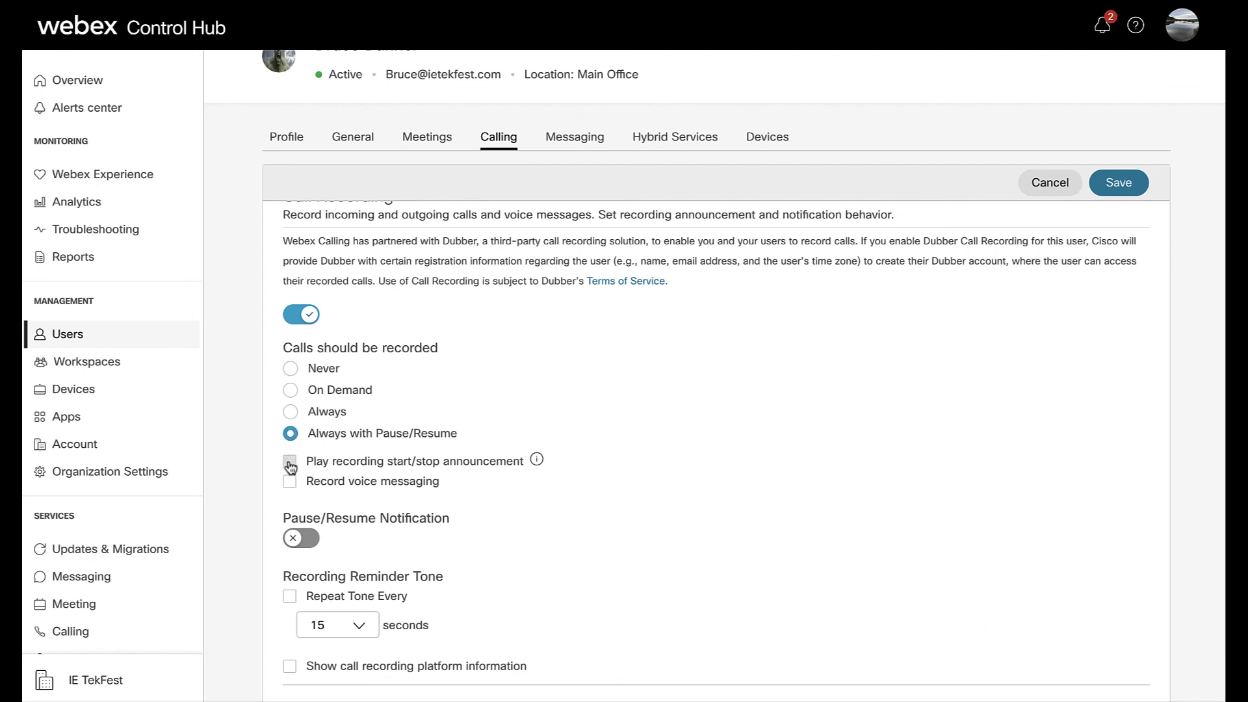
{"action": "left_click", "coordinate": [291, 392]}
{"action": "left_click", "coordinate": [291, 467]}
{"action": "scroll", "coordinate": [548, 527], "scroll_direction": "down", "scroll_amount": 1}
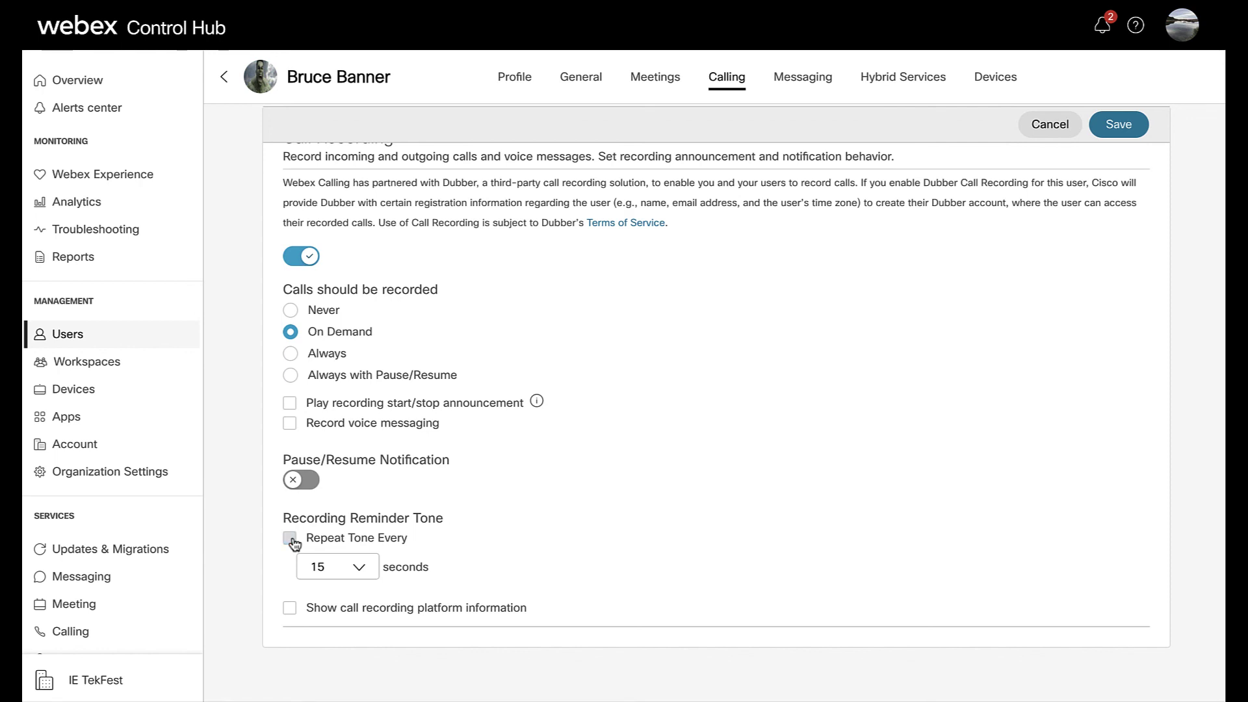
{"action": "left_click", "coordinate": [290, 614]}
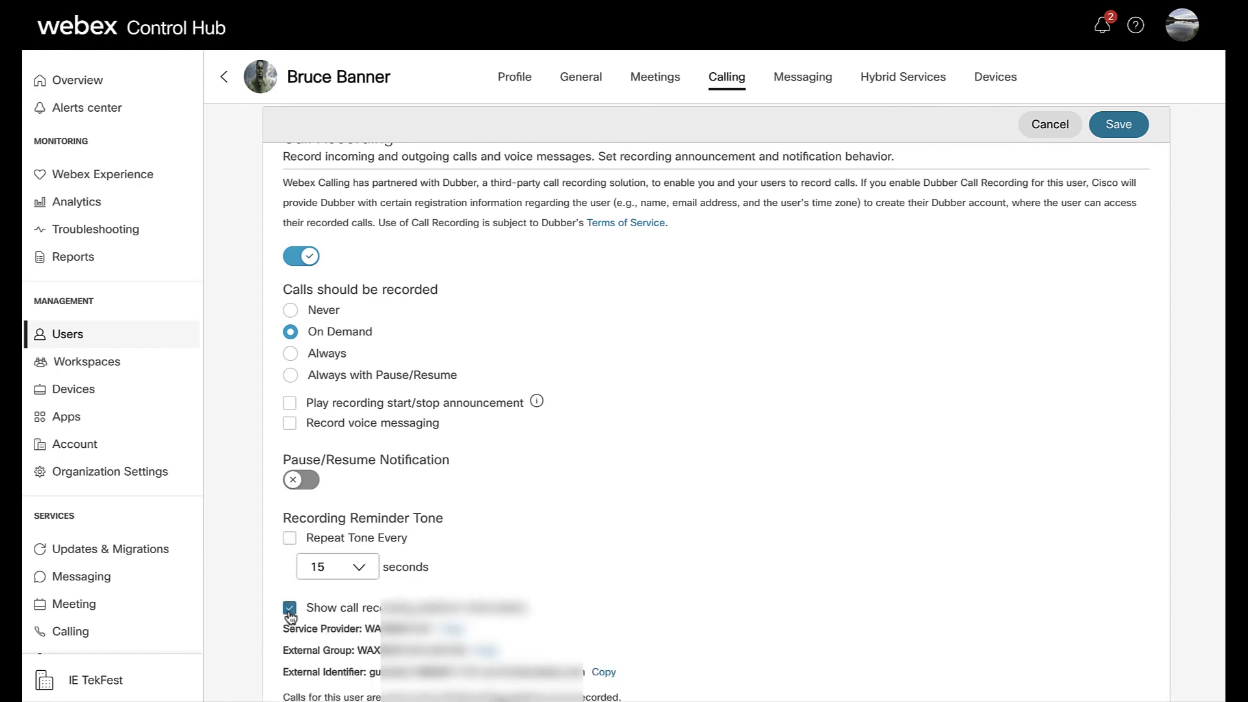
{"action": "scroll", "coordinate": [715, 524], "scroll_direction": "down", "scroll_amount": 2}
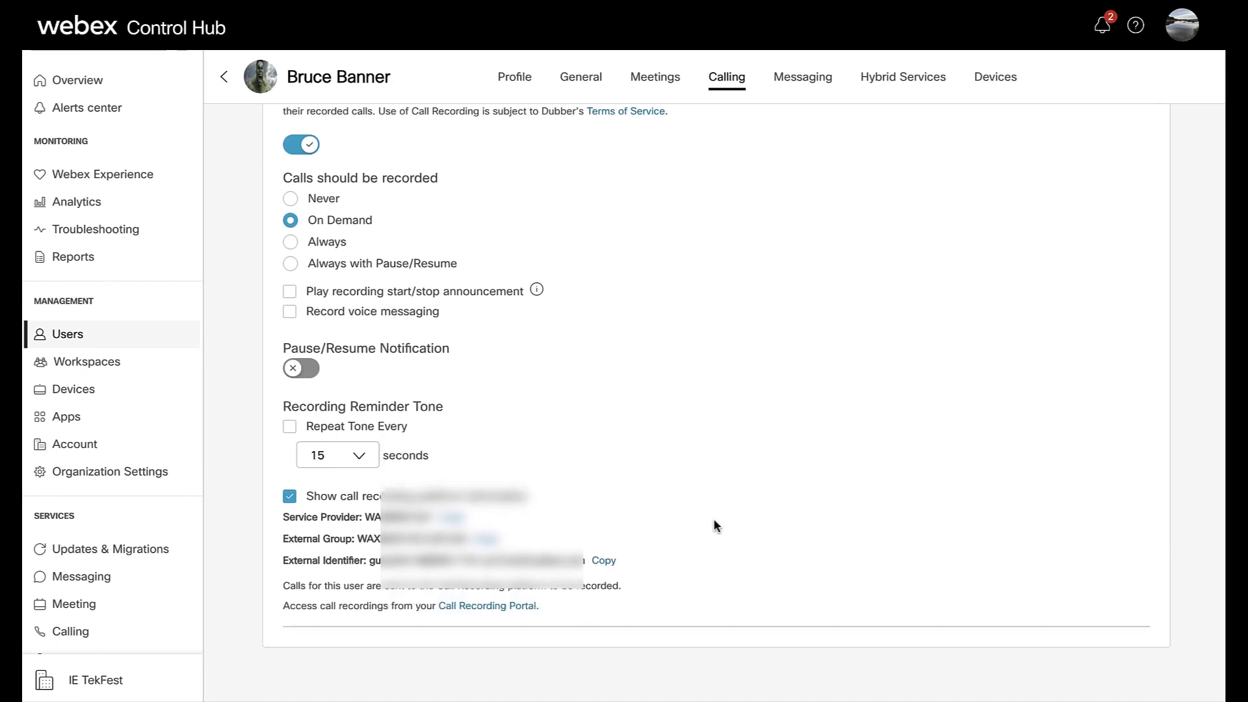
{"action": "left_click", "coordinate": [290, 498]}
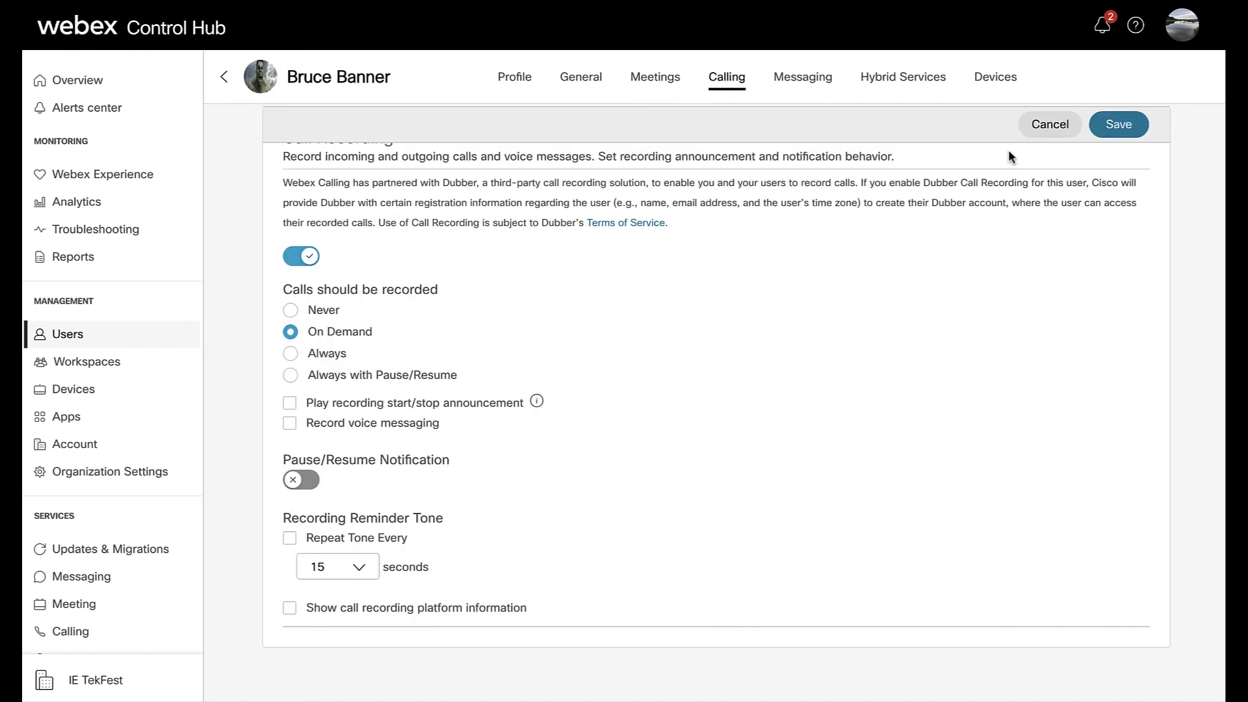
{"action": "left_click", "coordinate": [1118, 125]}
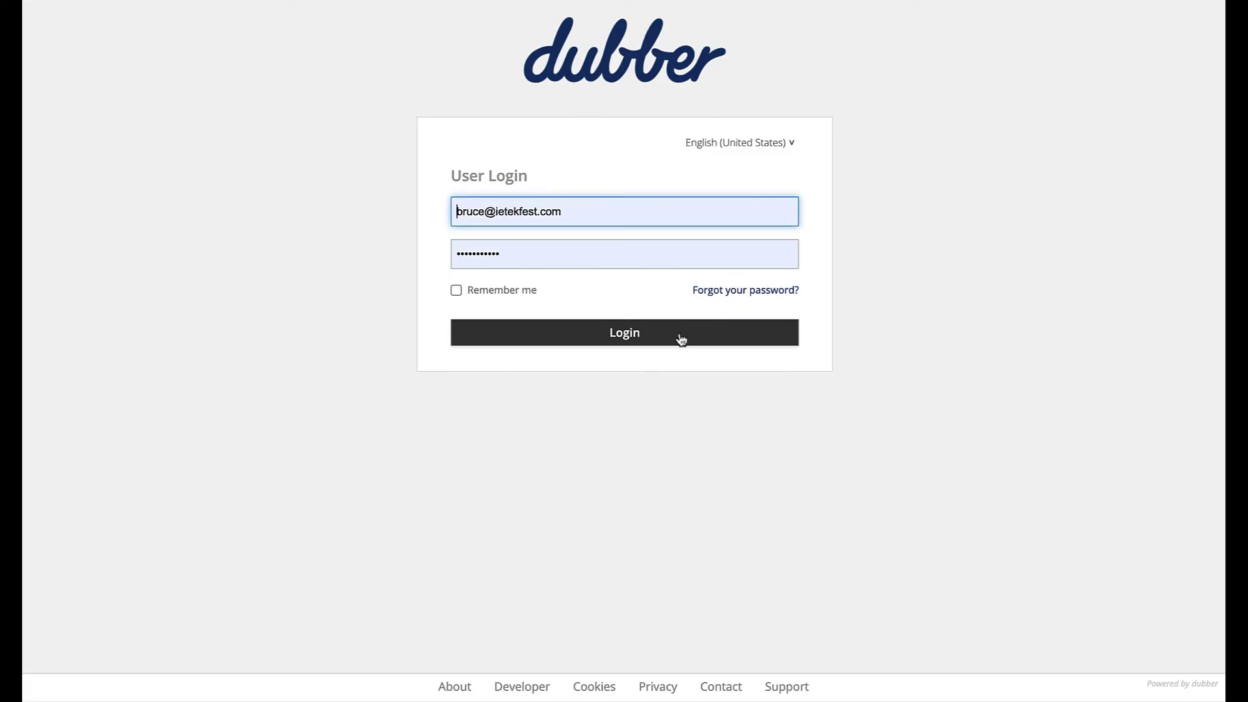
- Sign in to Dubber and briefly play, then pause, the newest call recording
{"action": "left_click", "coordinate": [681, 339]}
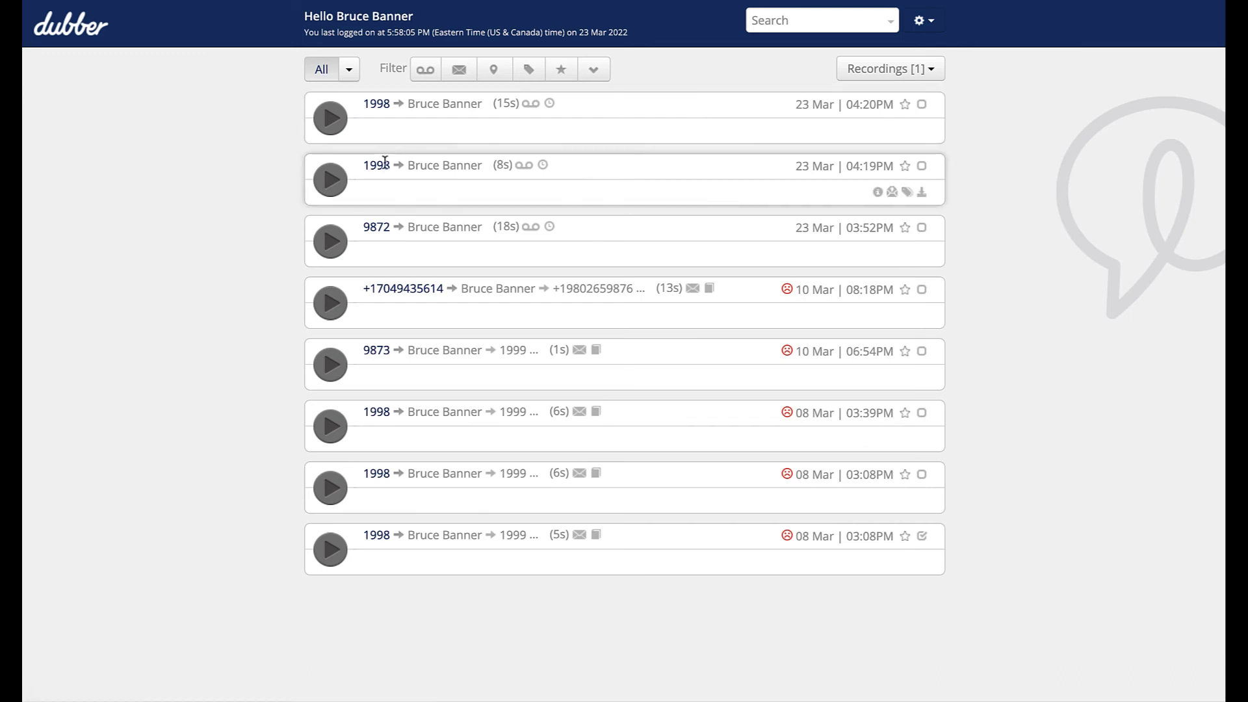
{"action": "left_click", "coordinate": [335, 120]}
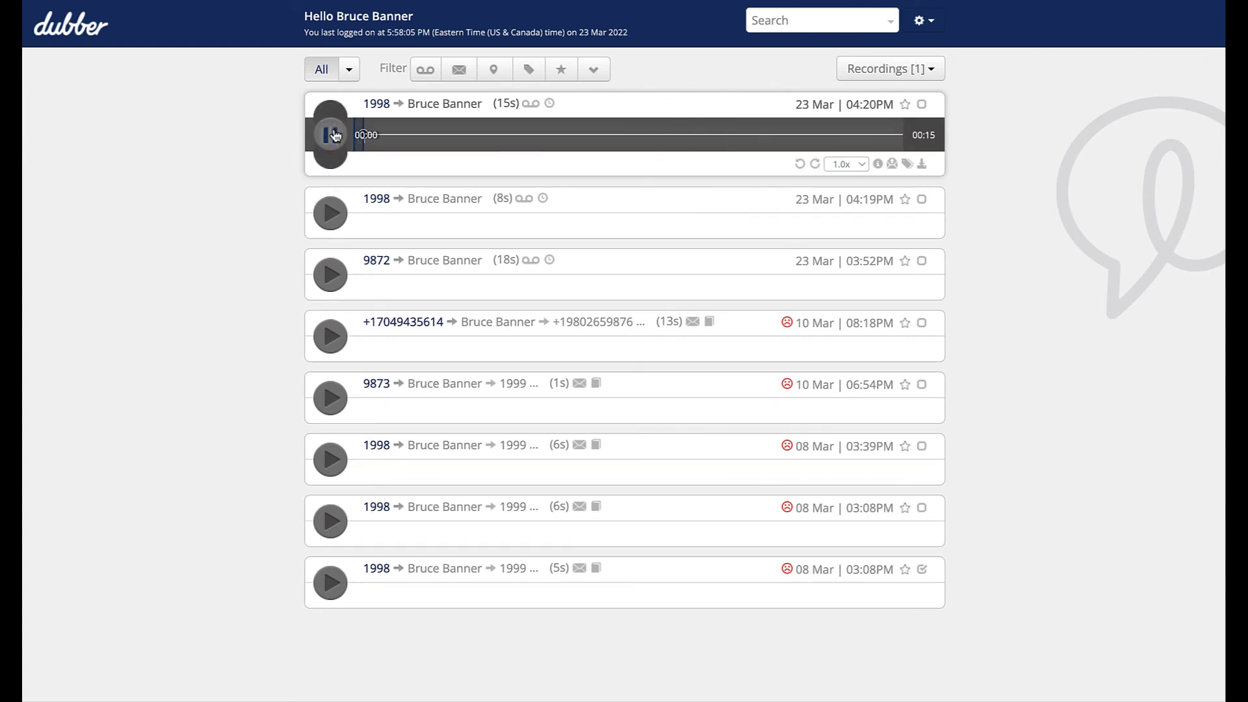
{"action": "left_click", "coordinate": [330, 132]}
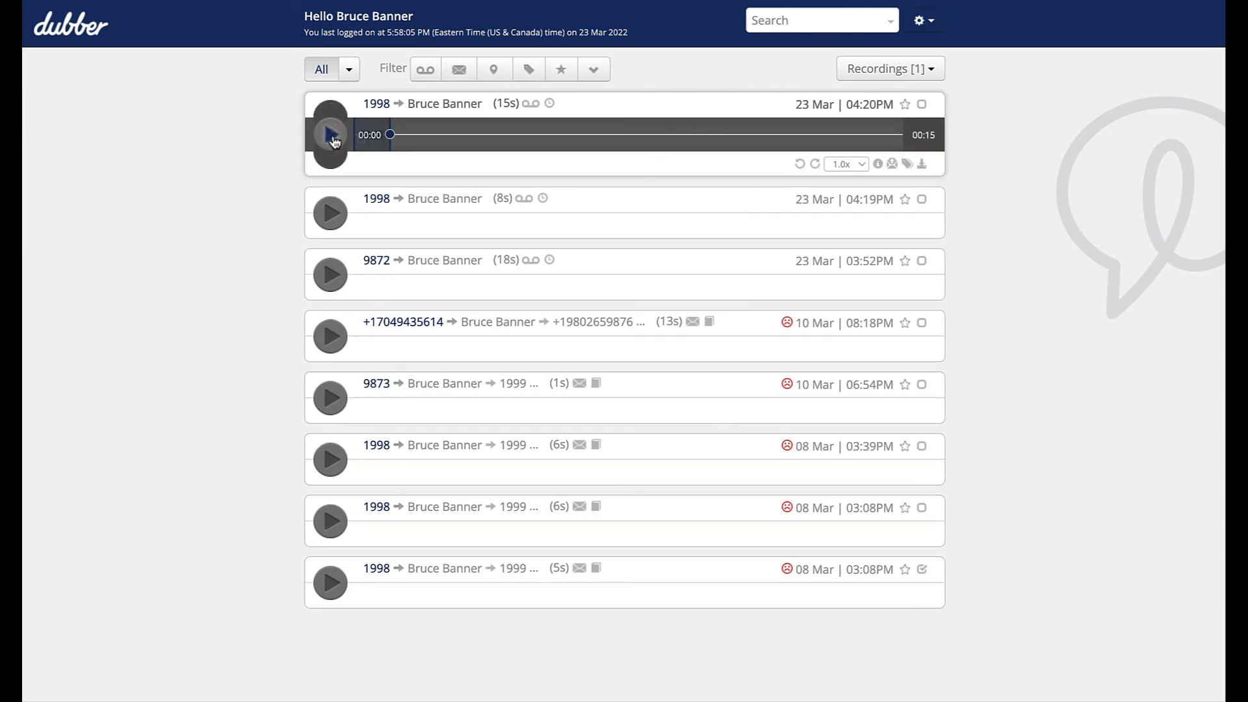
- Check the share options without sharing, then bring up Download Recording for the newest 15-second call
{"action": "left_click", "coordinate": [893, 163]}
{"action": "left_click", "coordinate": [731, 477]}
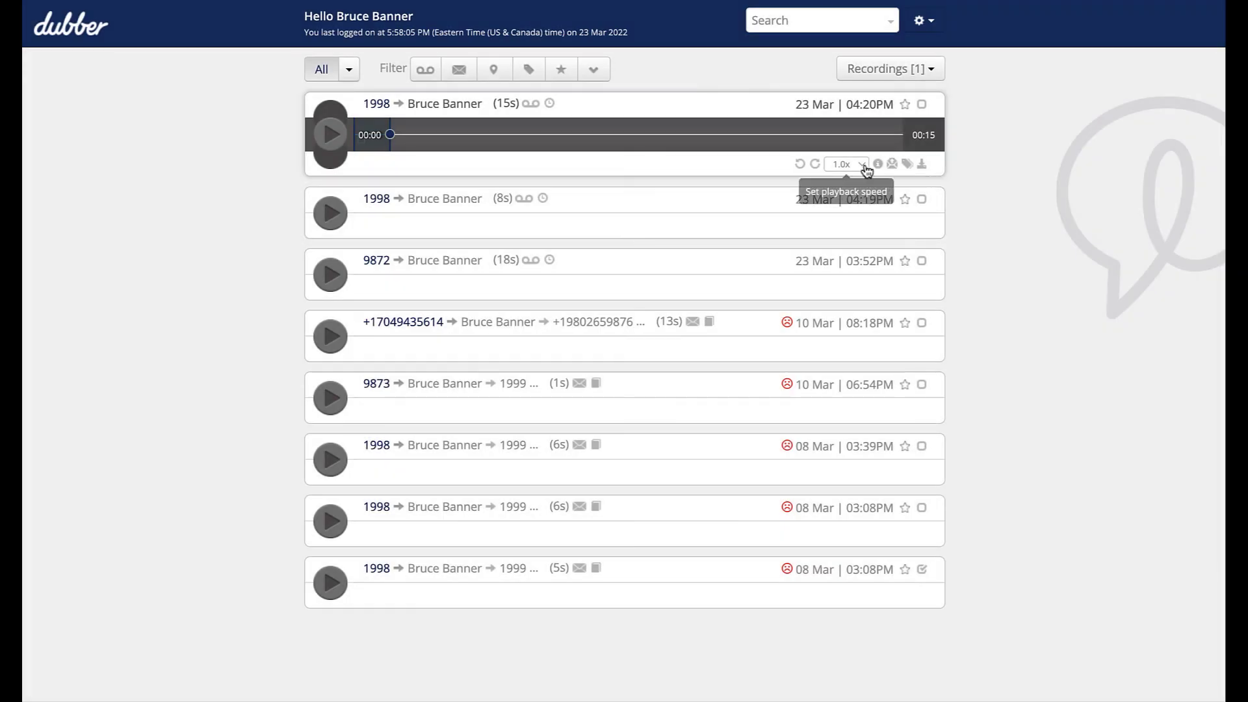
{"action": "left_click", "coordinate": [921, 166]}
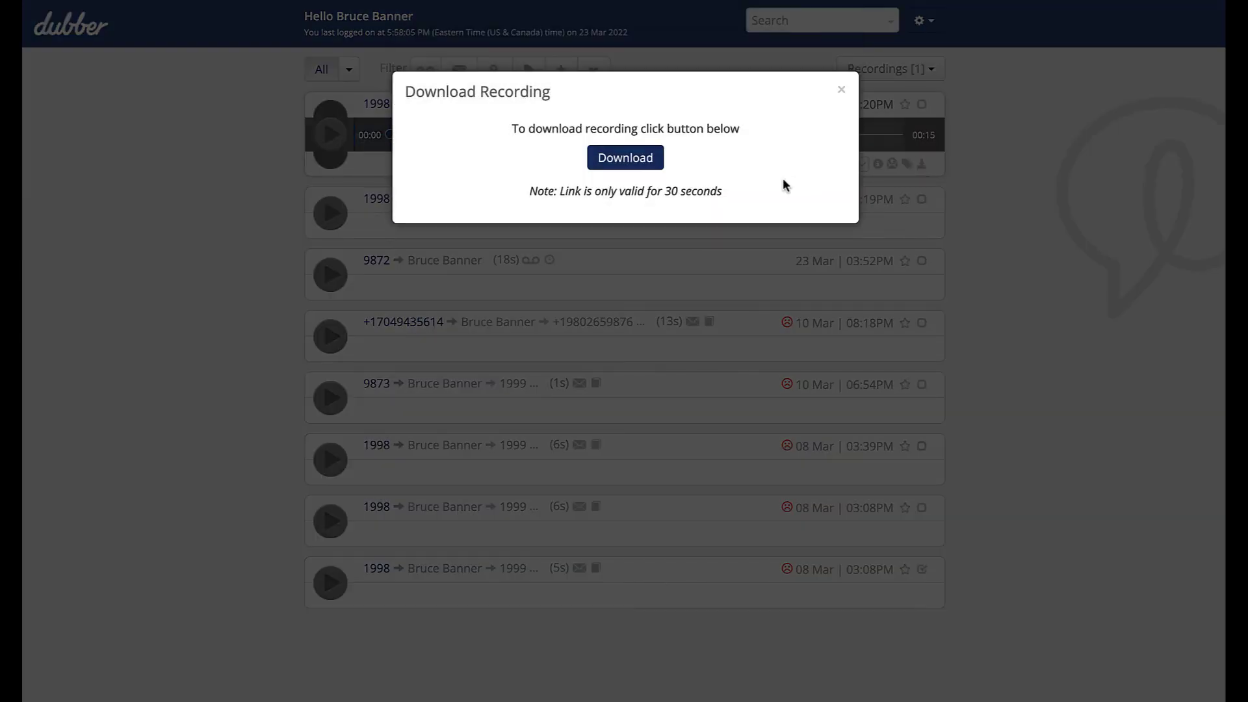